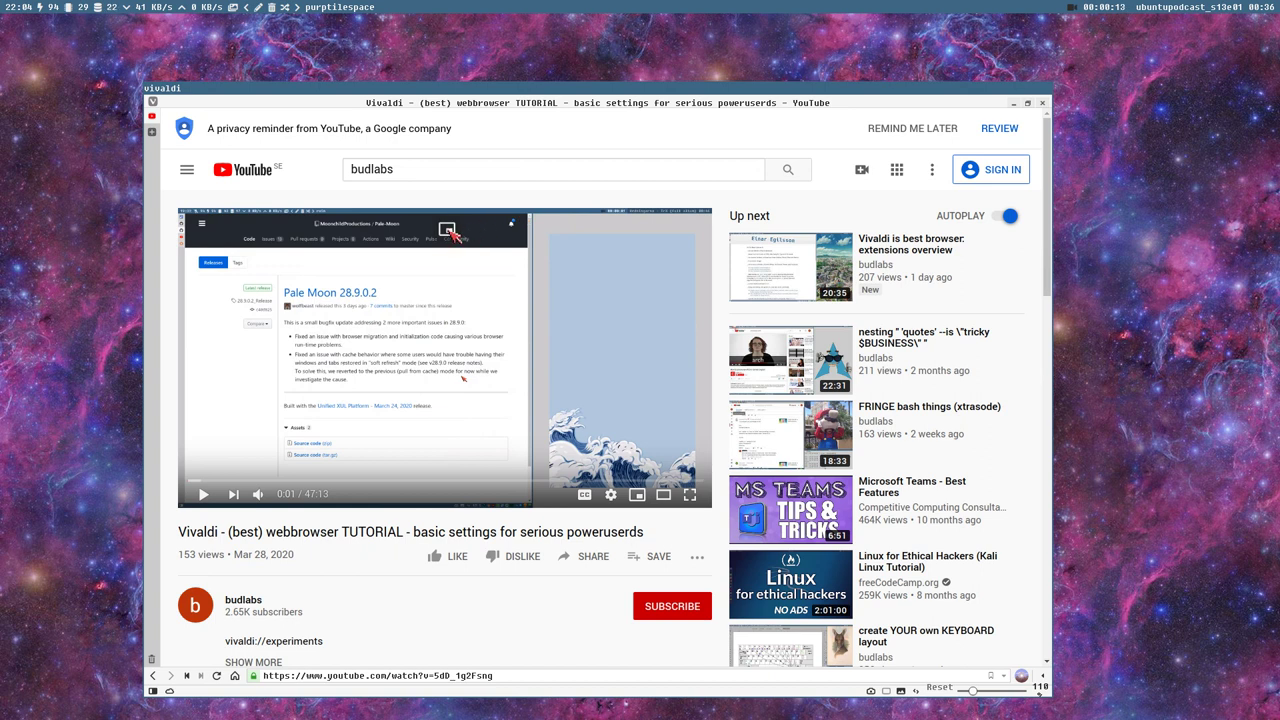
Pop the YouTube video out into a picture-in-picture window and reposition both that window and the browser window
{"action": "left_click", "coordinate": [447, 229]}
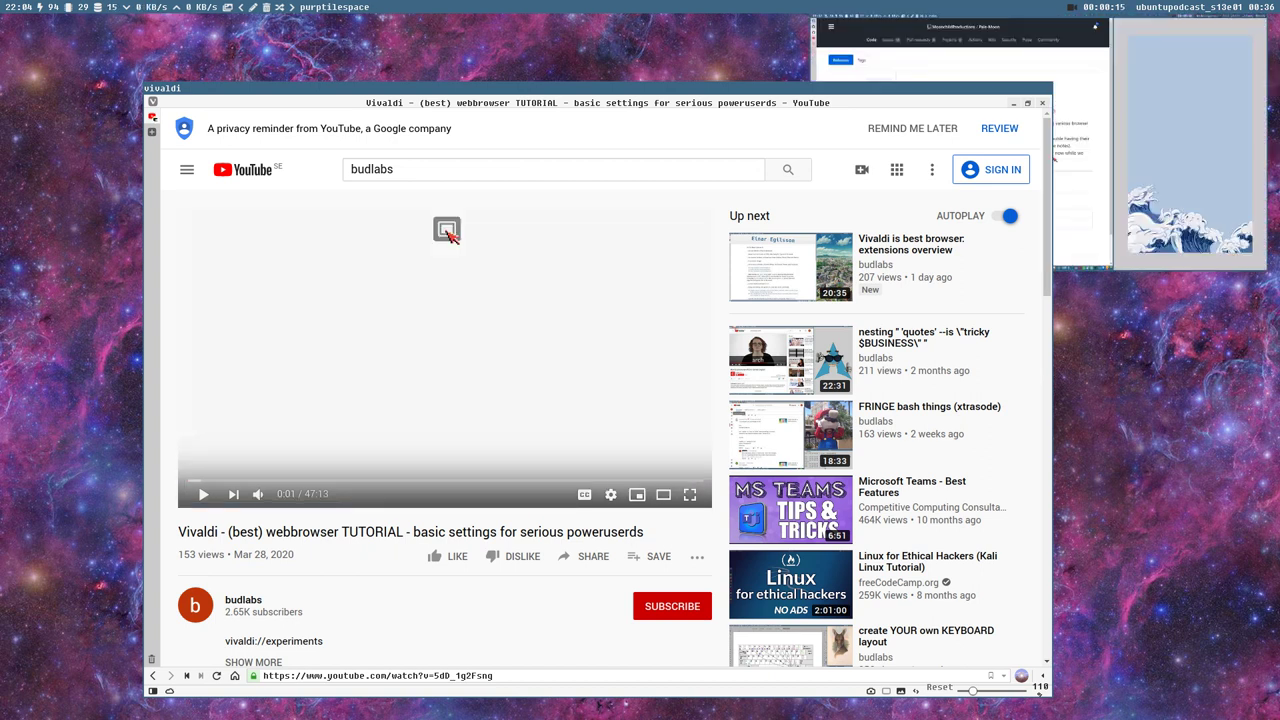
{"action": "left_click_drag", "start_coordinate": [1075, 57], "coordinate": [980, 323]}
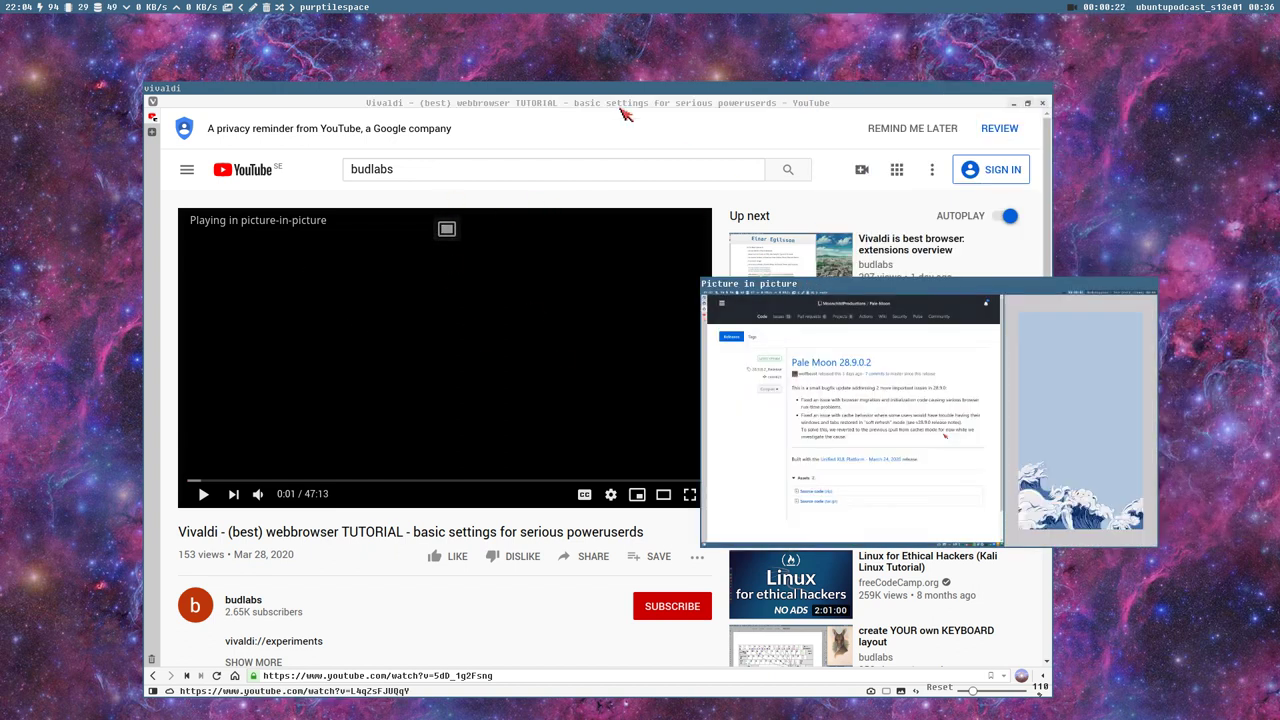
{"action": "left_click_drag", "start_coordinate": [640, 103], "coordinate": [525, 94]}
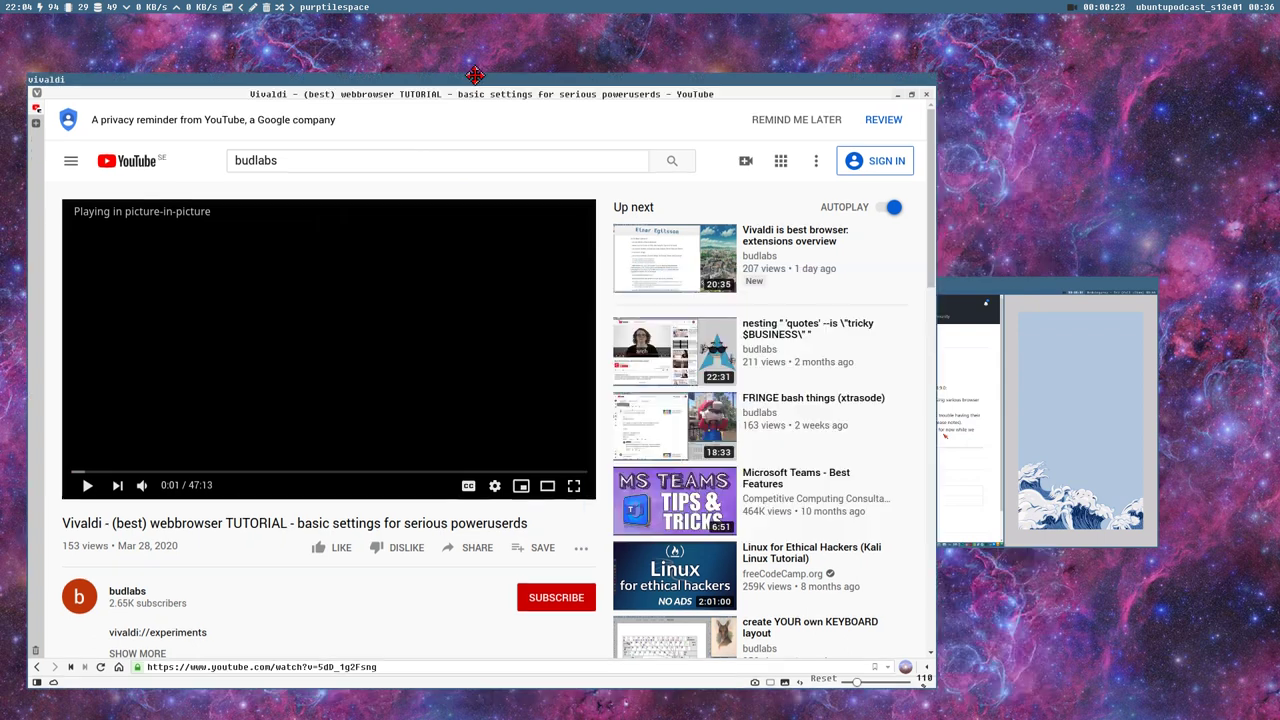
Toggle floating mode twice for the picture-in-picture window, reposition it over the lower part of the browser, and close it
{"action": "left_click", "coordinate": [997, 284]}
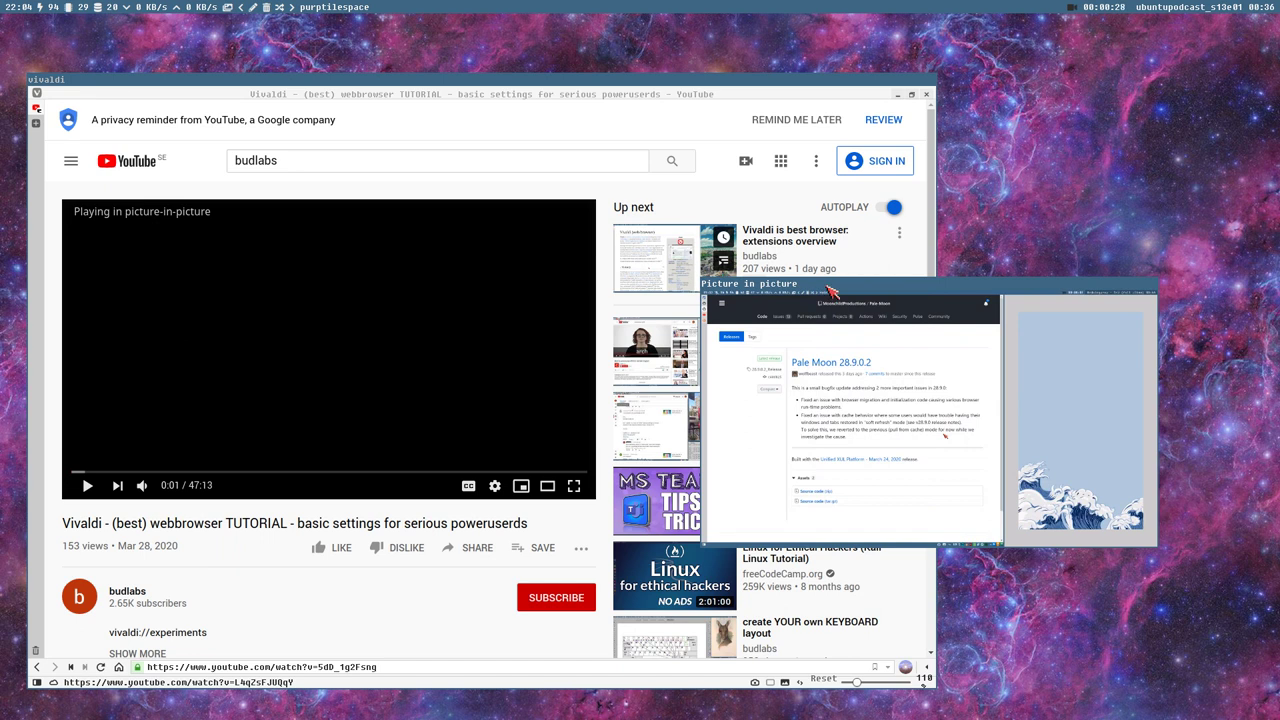
{"action": "key", "text": "super+shift+space"}
{"action": "key", "text": "super+shift+space"}
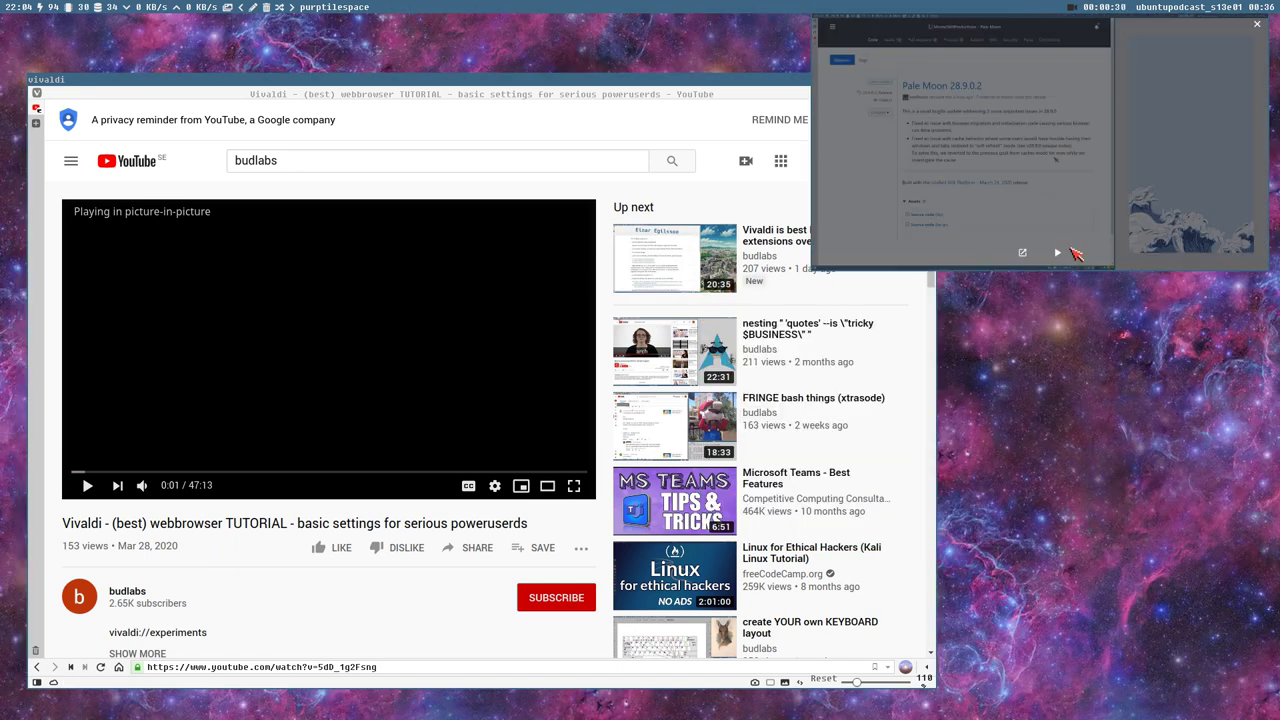
{"action": "left_click_drag", "start_coordinate": [1038, 122], "coordinate": [984, 436]}
{"action": "left_click_drag", "start_coordinate": [950, 326], "coordinate": [906, 415]}
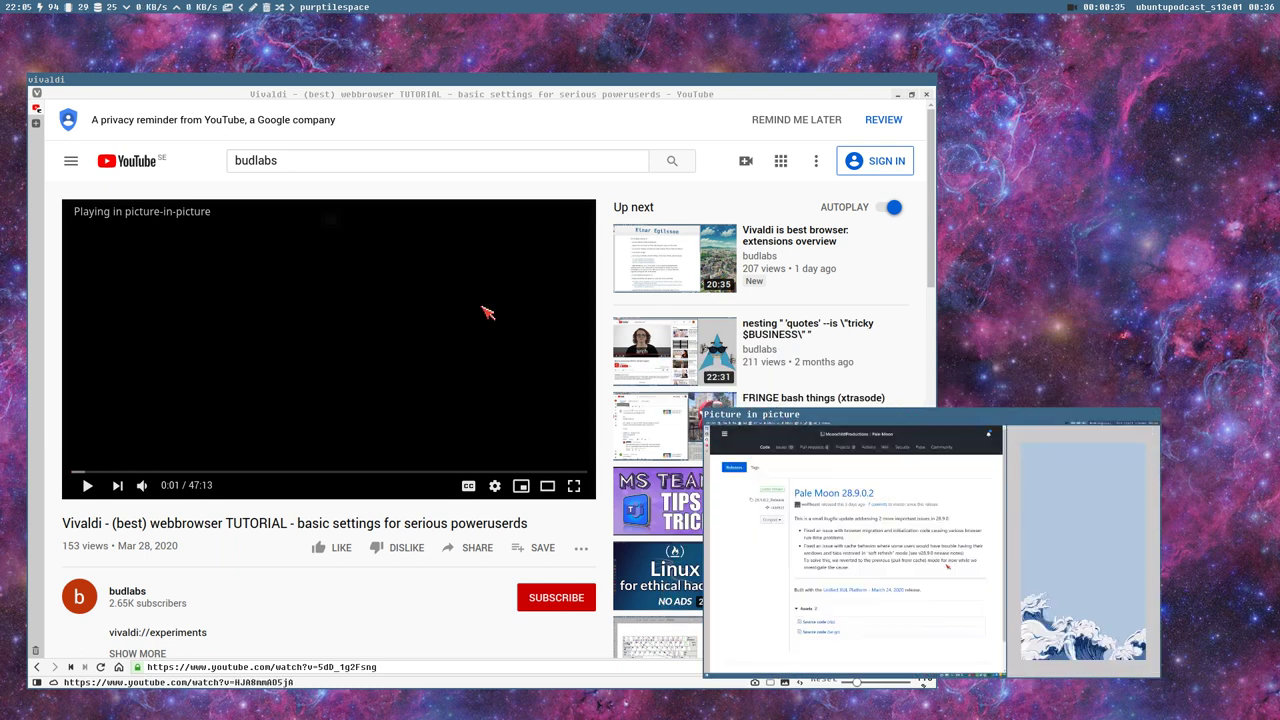
{"action": "left_click", "coordinate": [1150, 438]}
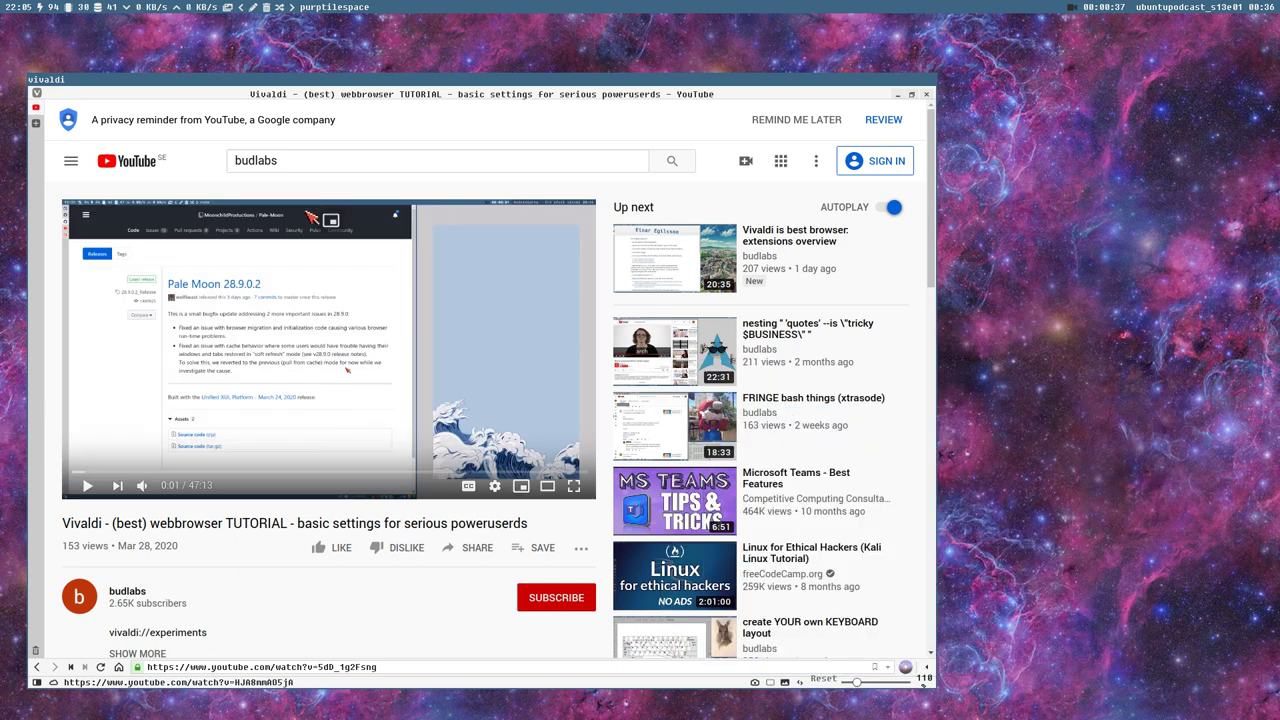
Pop the video out into picture-in-picture again, move the floating video over the page, and close it
{"action": "left_click", "coordinate": [330, 220]}
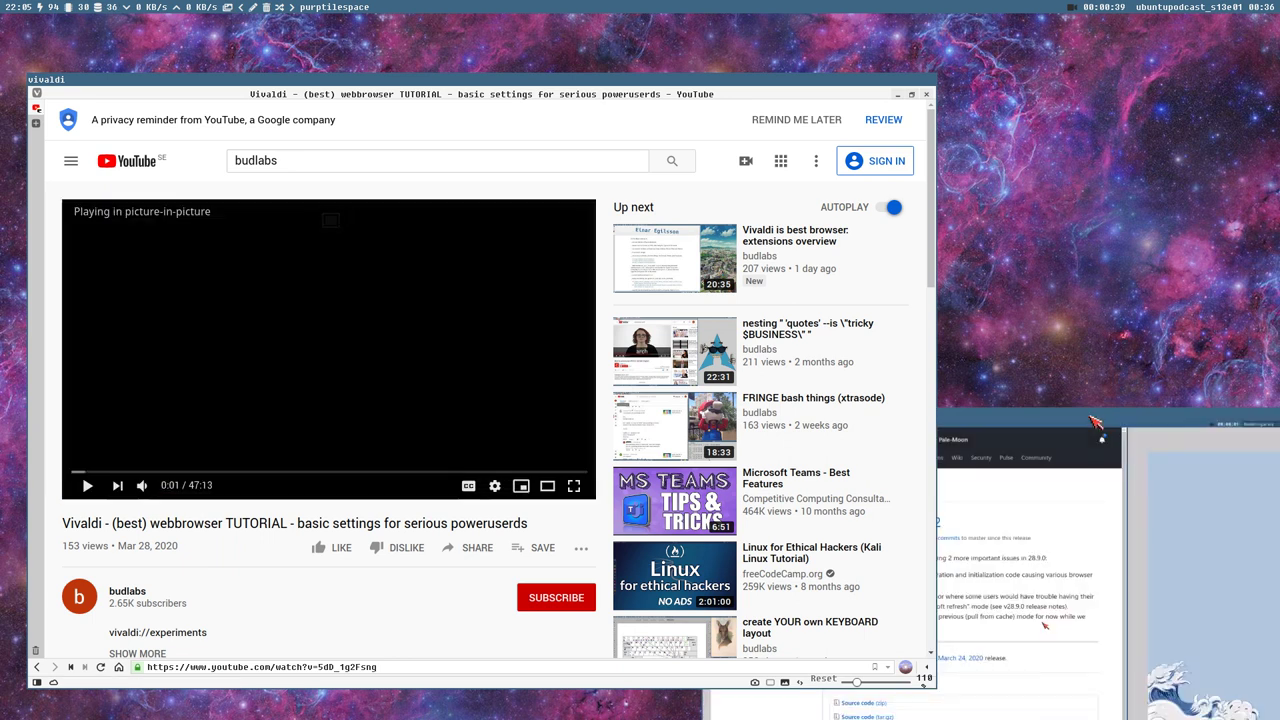
{"action": "left_click_drag", "start_coordinate": [1095, 422], "coordinate": [644, 242]}
{"action": "left_click", "coordinate": [918, 263]}
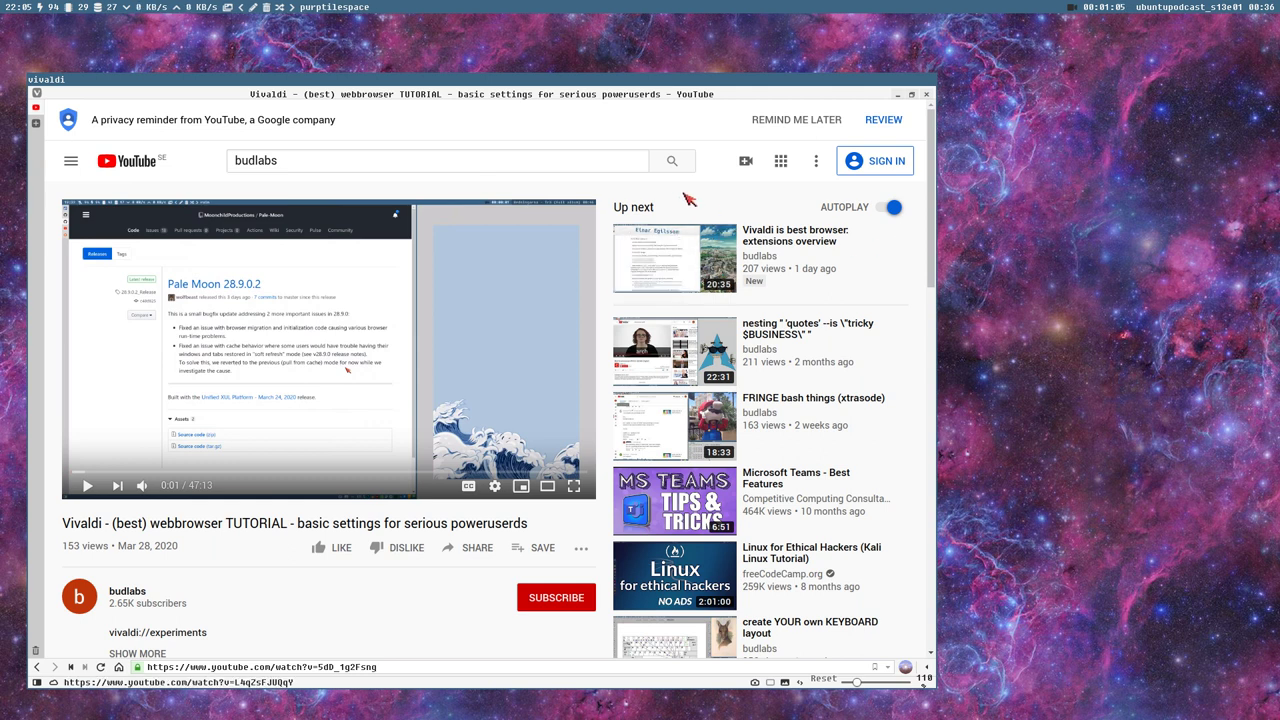
{"action": "left_click", "coordinate": [906, 667]}
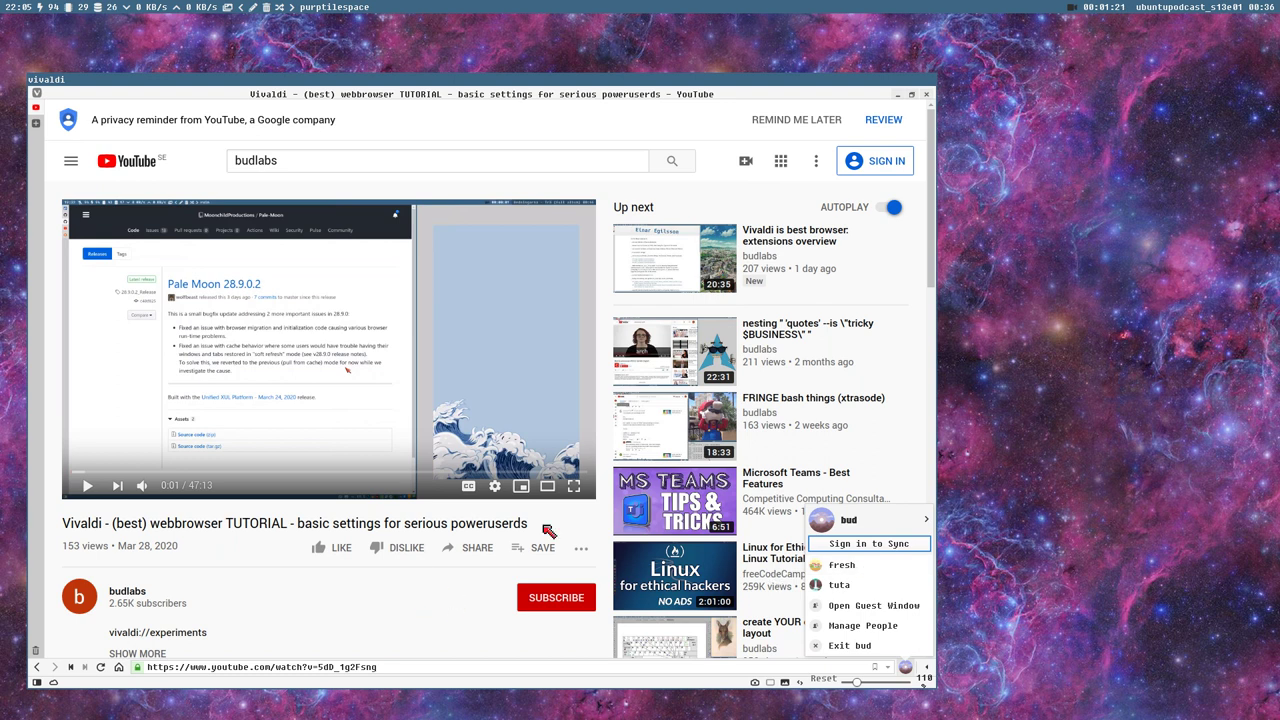
{"action": "key", "text": "Escape"}
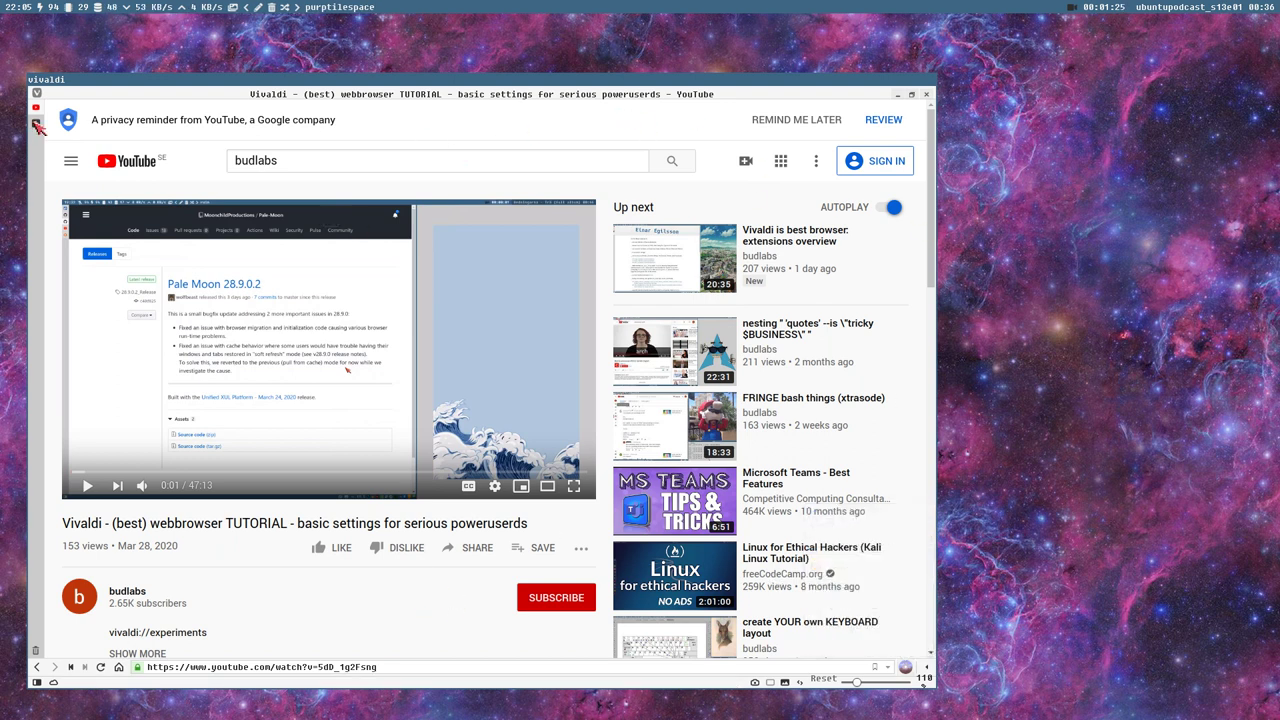
Switch to the tiled window layout and load vivaldi://vivaldi-urls in the browser's start page tab
{"action": "key", "text": "super+1"}
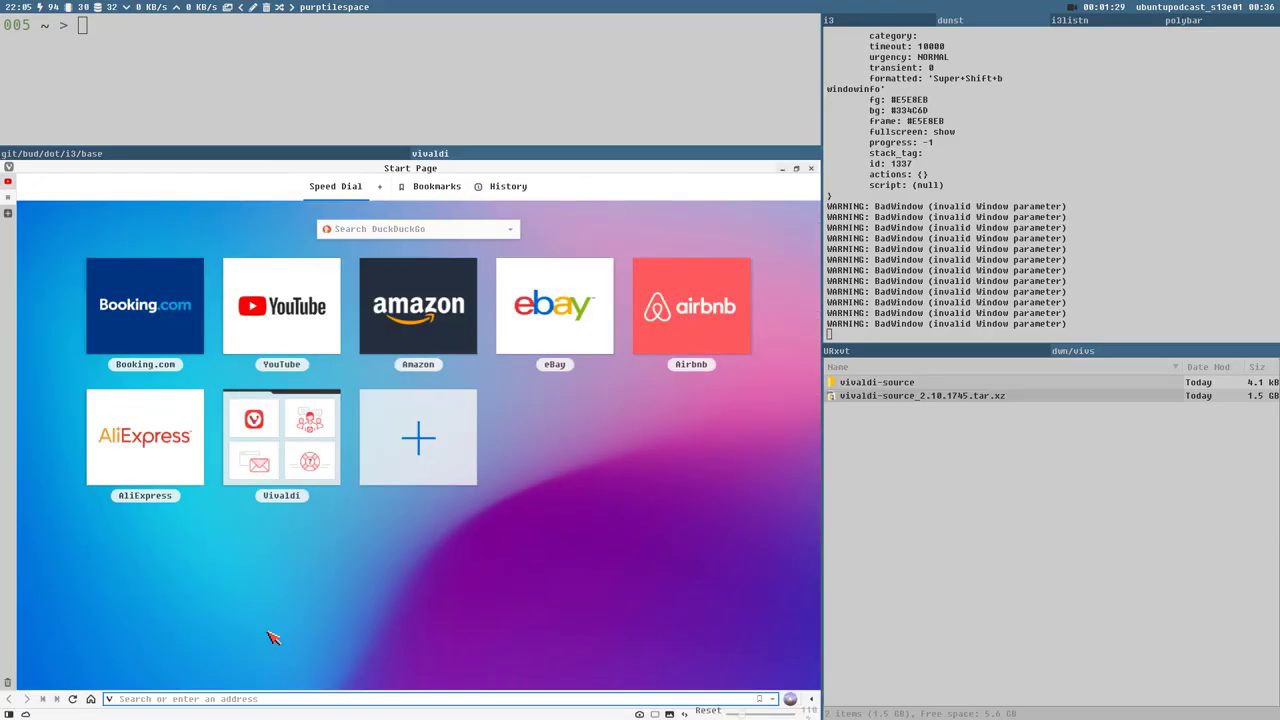
{"action": "left_click", "coordinate": [182, 700]}
{"action": "type", "text": "vivaldi://vivaldi-urls"}
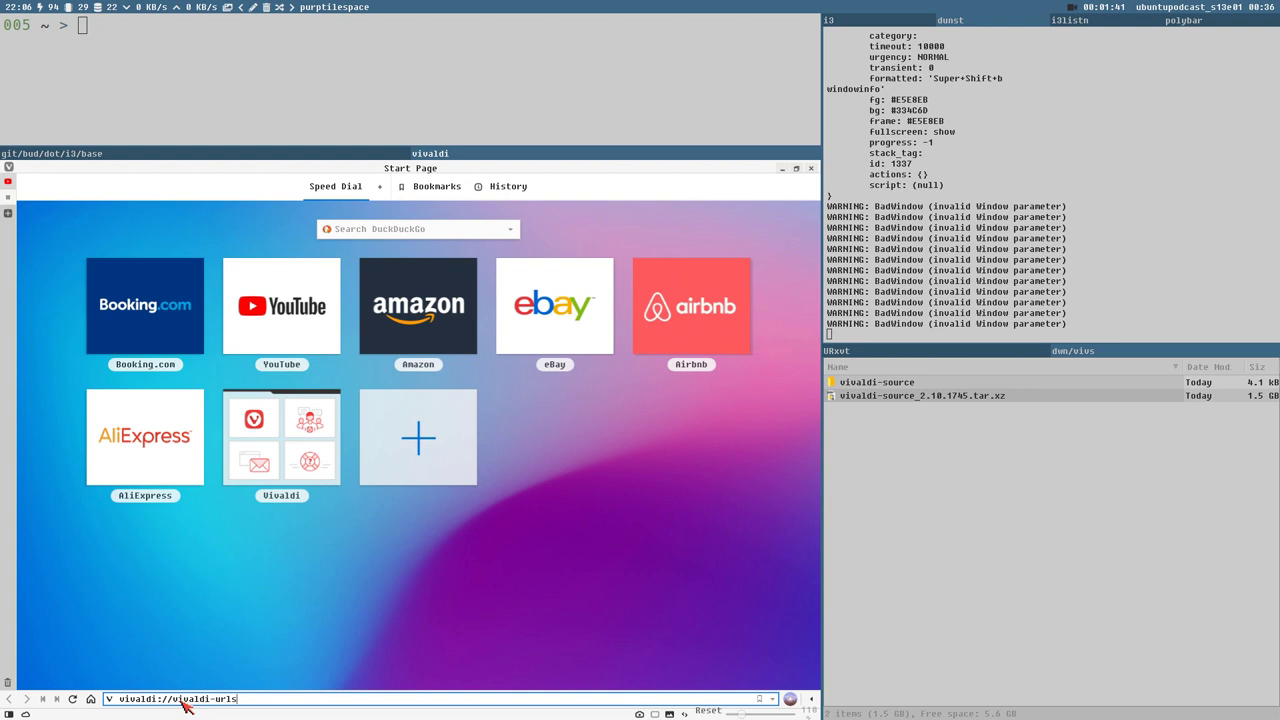
{"action": "key", "text": "Return"}
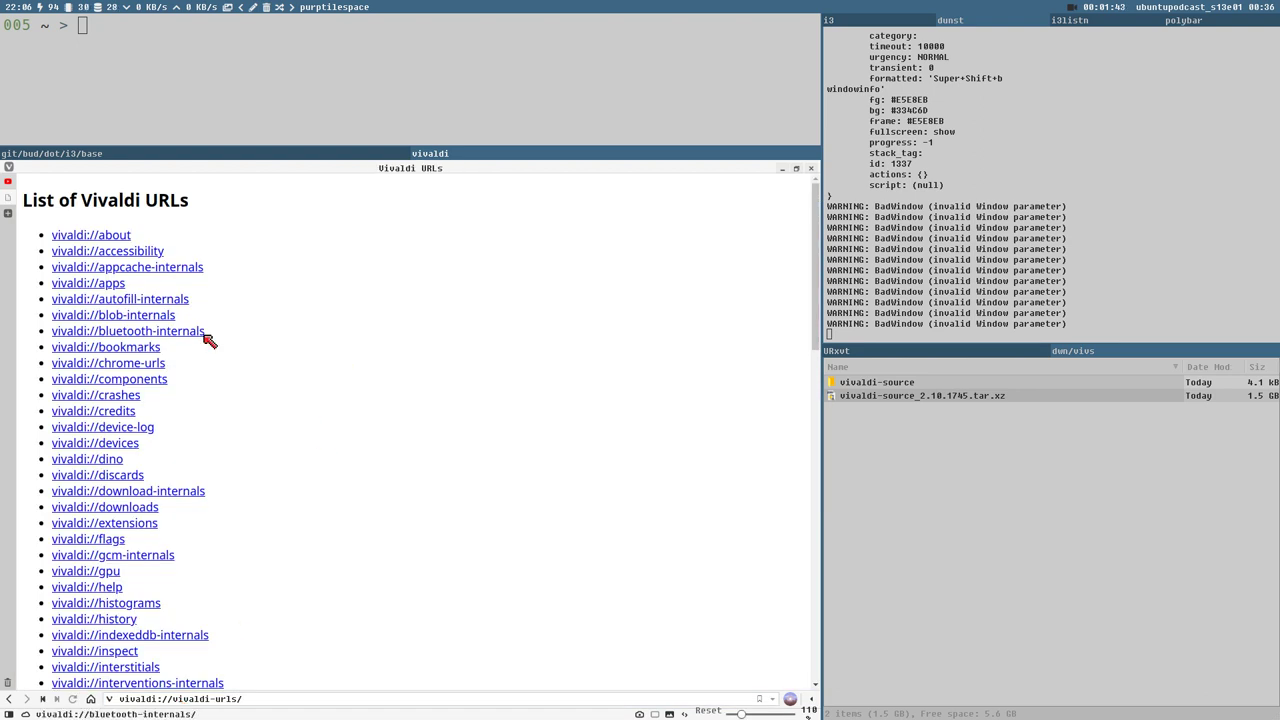
Open vivaldi://system from the URL list in its own tab and expand the extensions entry
{"action": "scroll", "coordinate": [222, 351], "scroll_direction": "down", "scroll_amount": 5}
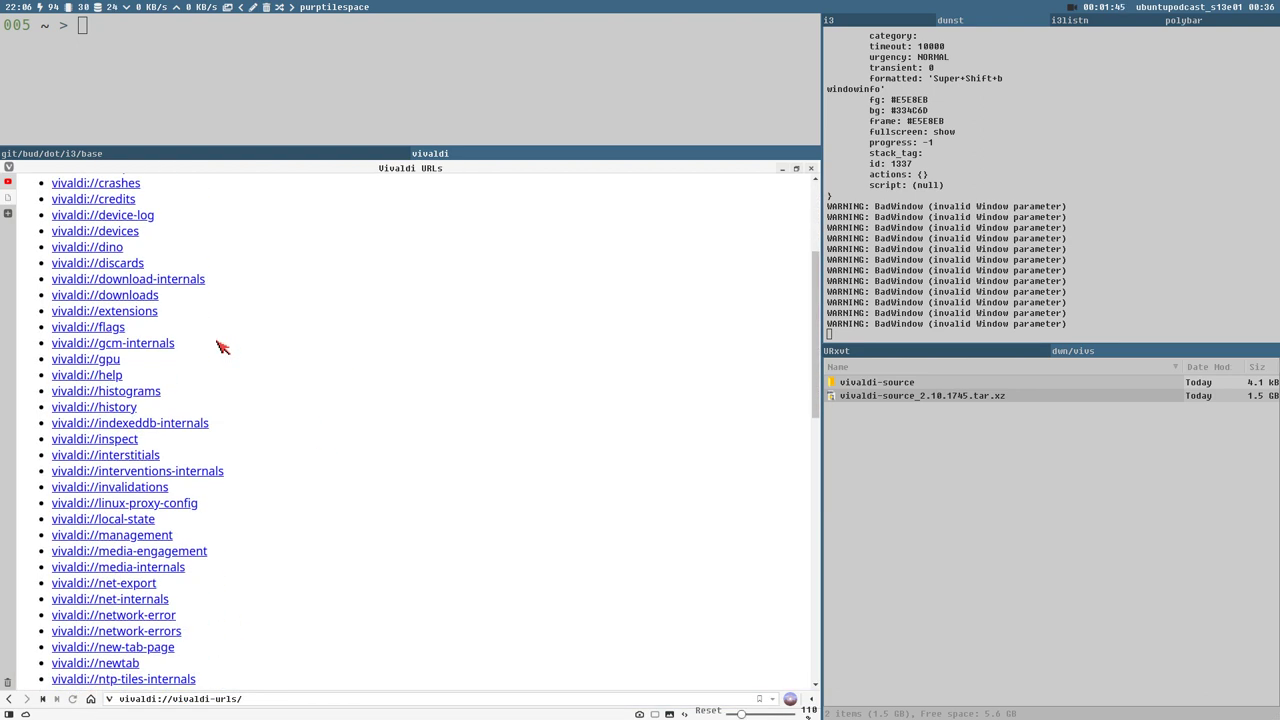
{"action": "scroll", "coordinate": [222, 349], "scroll_direction": "down", "scroll_amount": 6}
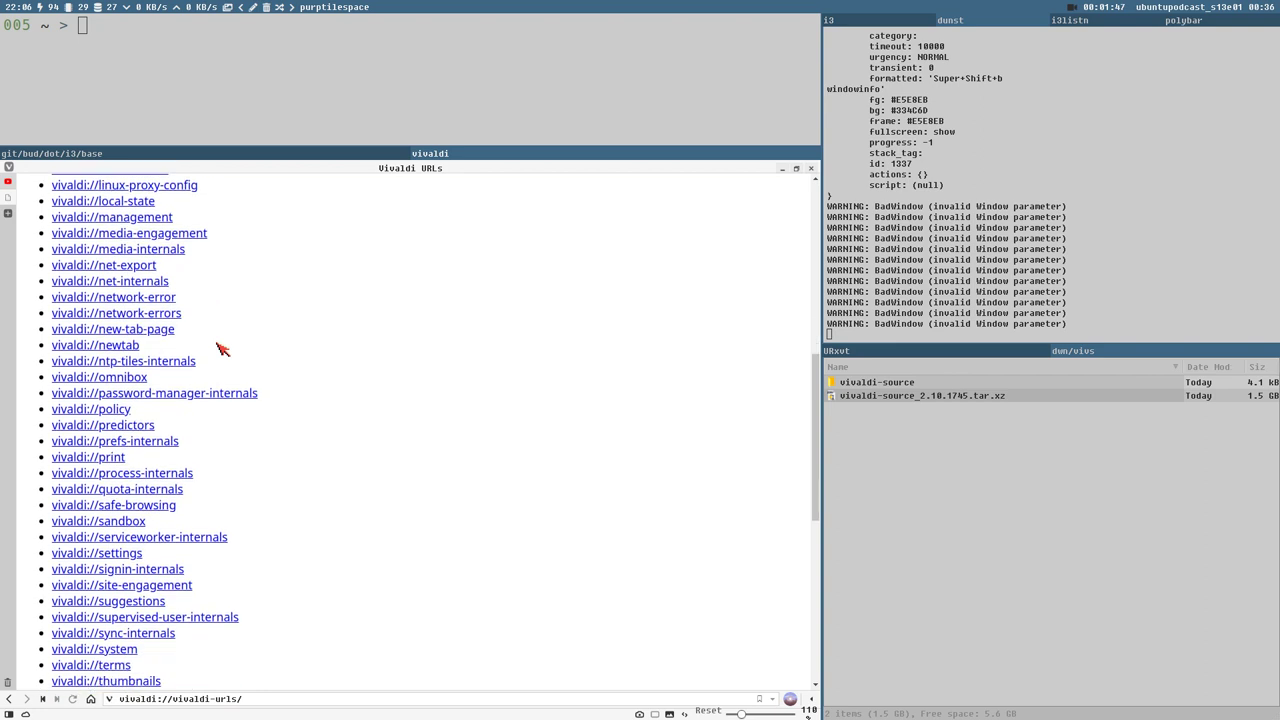
{"action": "scroll", "coordinate": [222, 349], "scroll_direction": "down", "scroll_amount": 3}
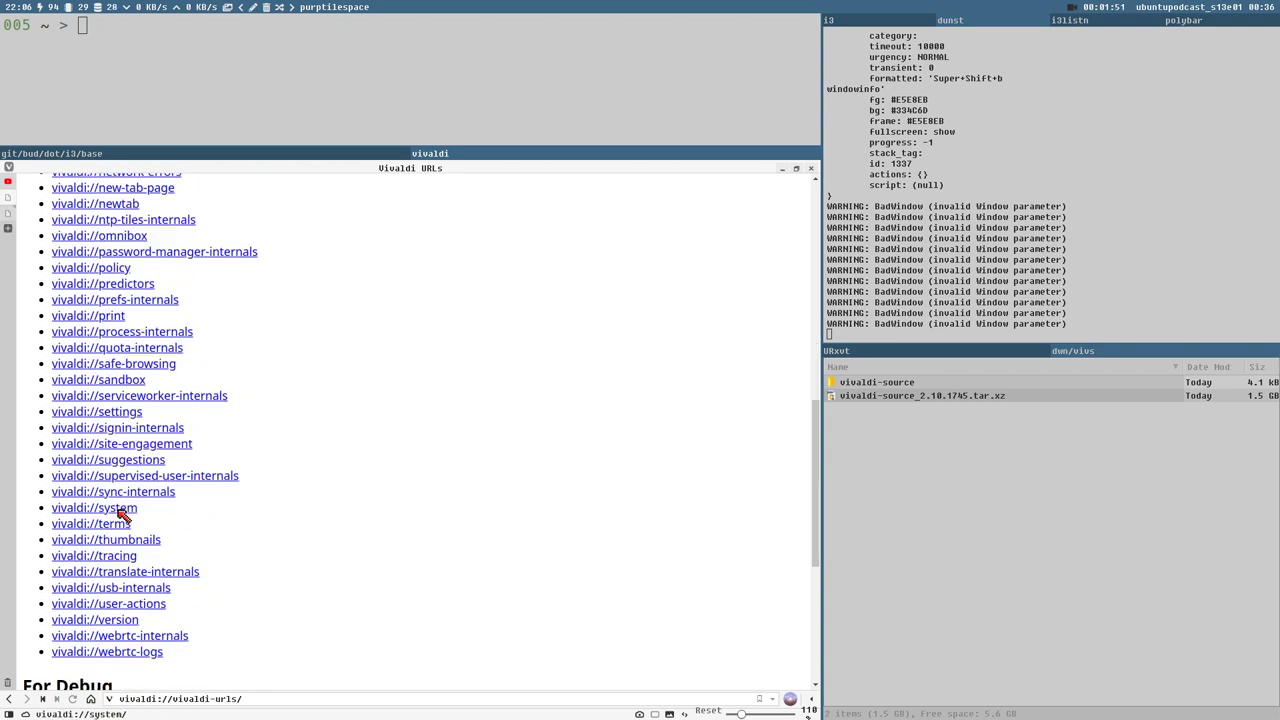
{"action": "left_click", "coordinate": [12, 218]}
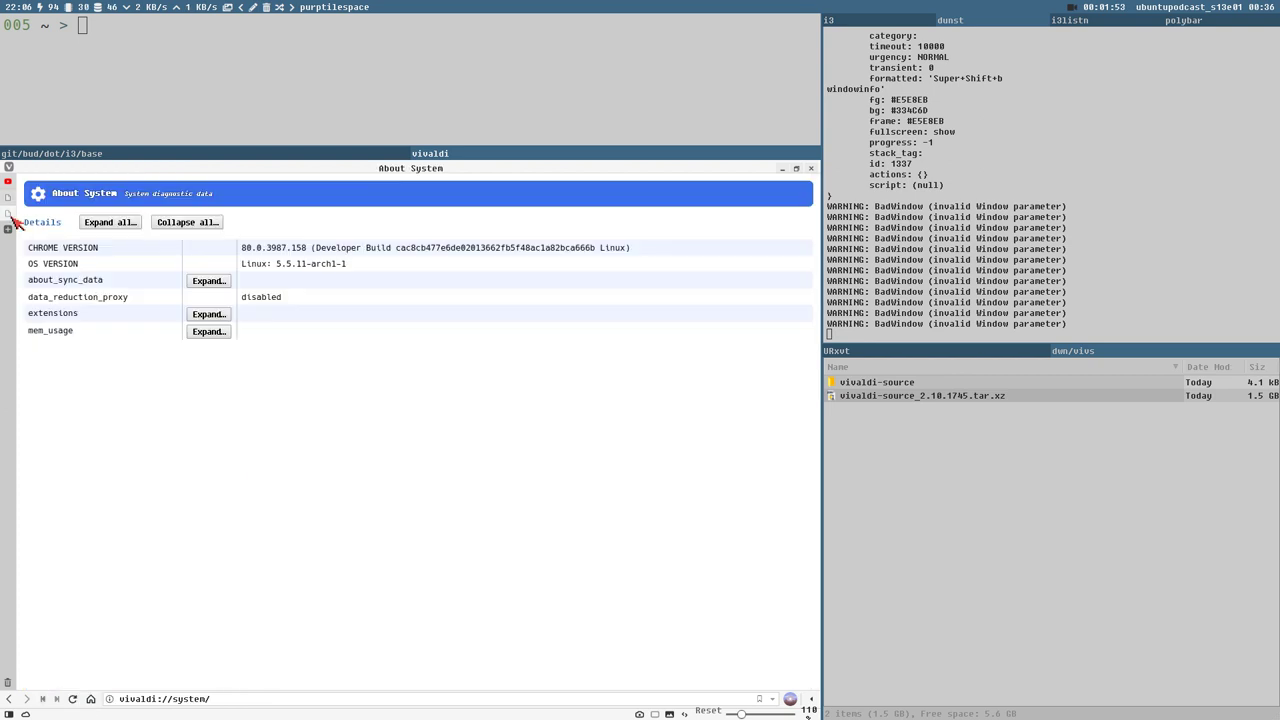
{"action": "left_click", "coordinate": [209, 316]}
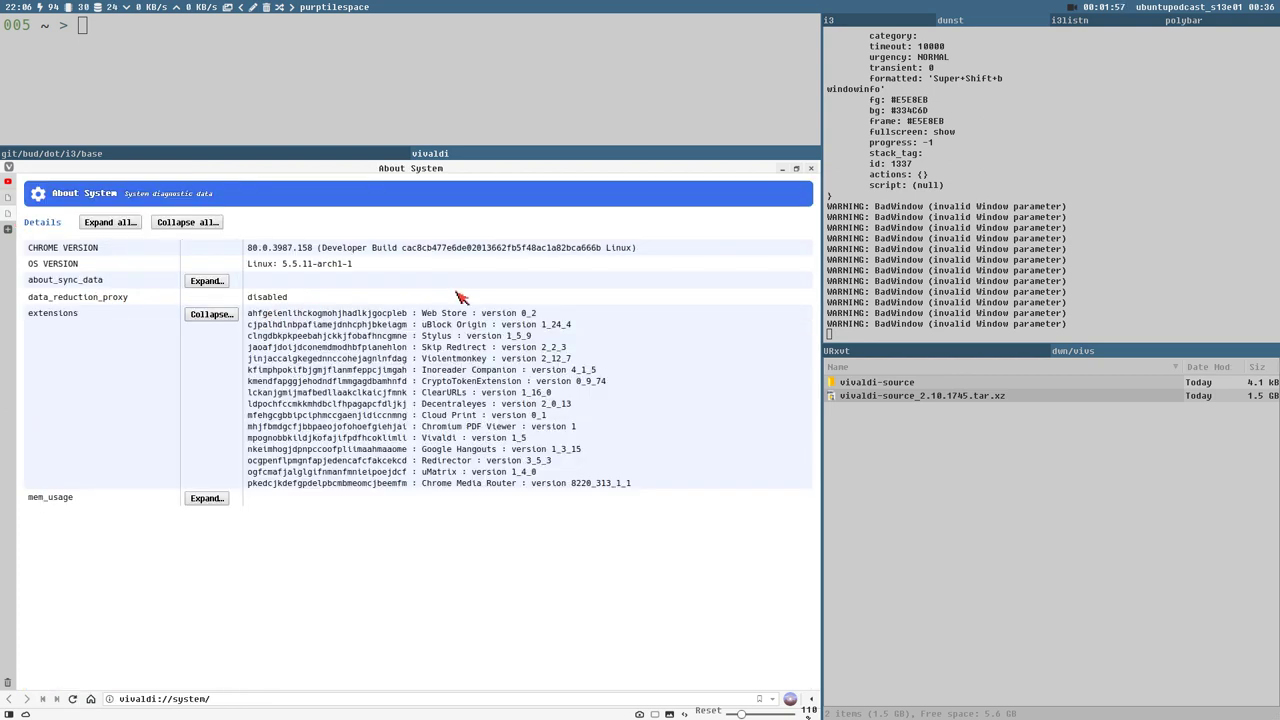
Examine the extensions list, highlighting entries such as Google Hangouts, Chromium PDF Viewer, CryptoTokenExtension and Web Store
{"action": "double_click", "coordinate": [443, 326]}
{"action": "left_click", "coordinate": [446, 360]}
{"action": "left_click_drag", "start_coordinate": [428, 485], "coordinate": [516, 487]}
{"action": "left_click_drag", "start_coordinate": [424, 451], "coordinate": [510, 452]}
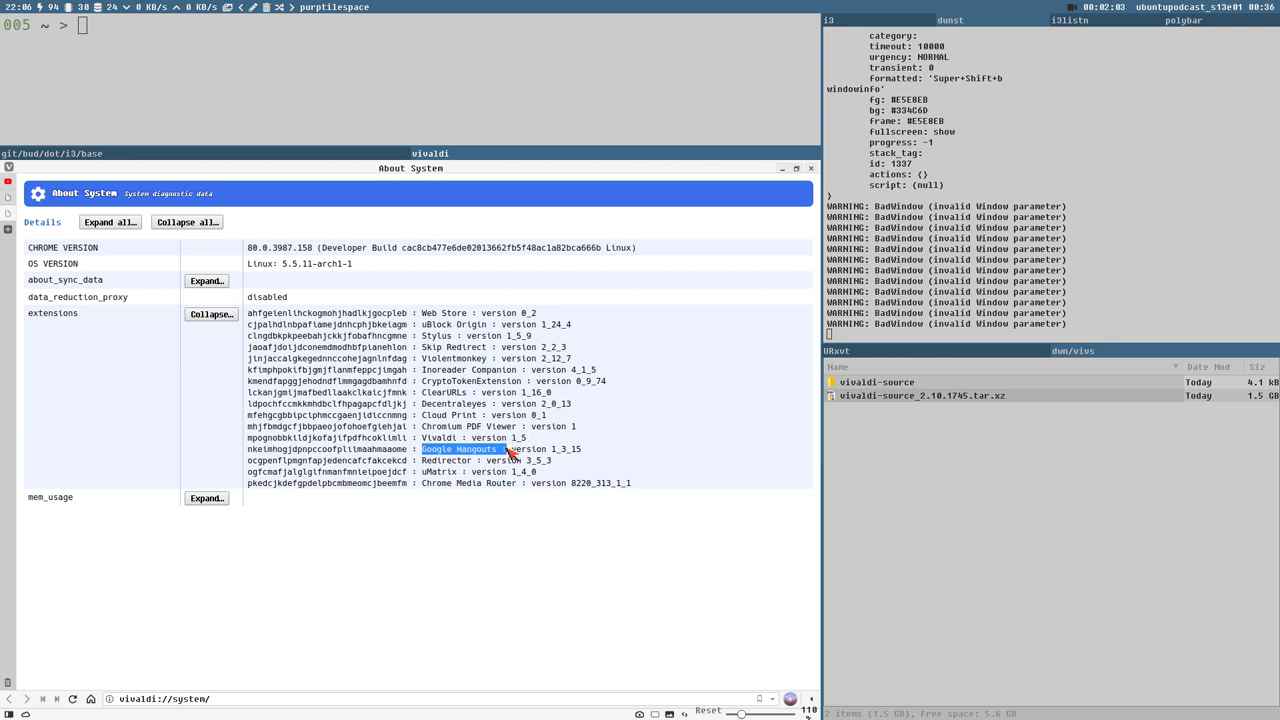
{"action": "left_click_drag", "start_coordinate": [424, 427], "coordinate": [519, 428]}
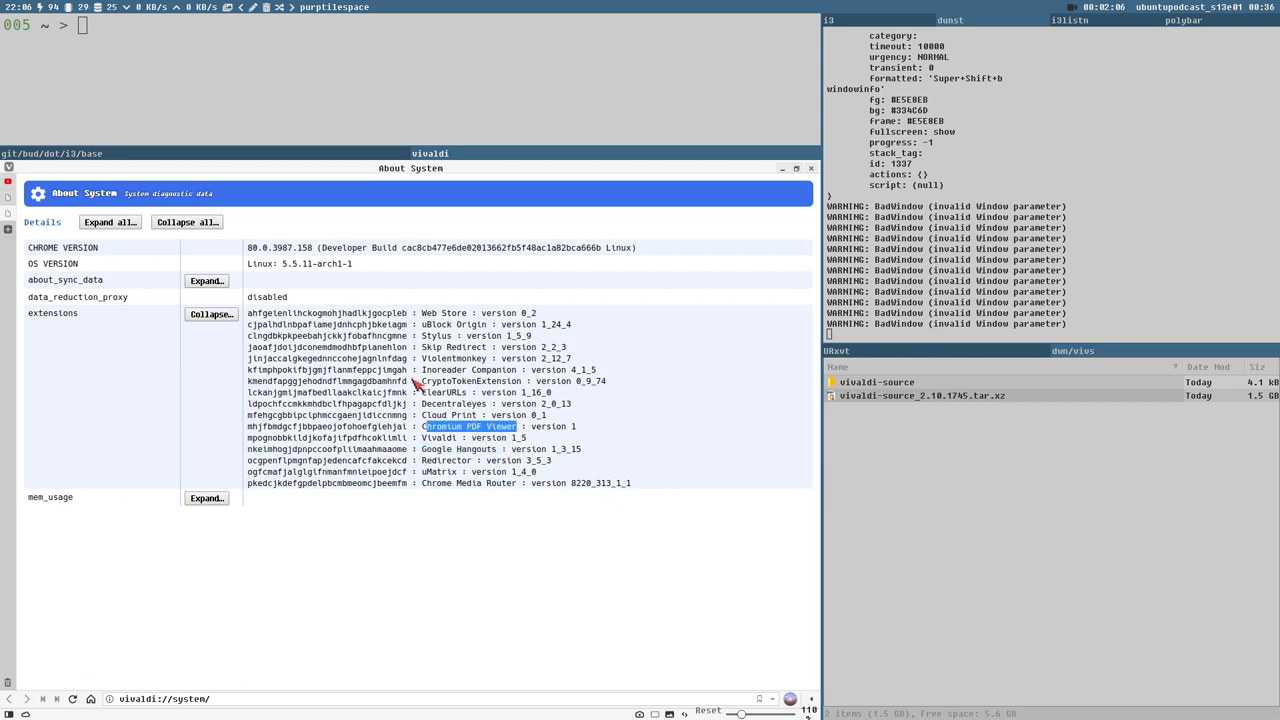
{"action": "left_click_drag", "start_coordinate": [418, 381], "coordinate": [526, 385]}
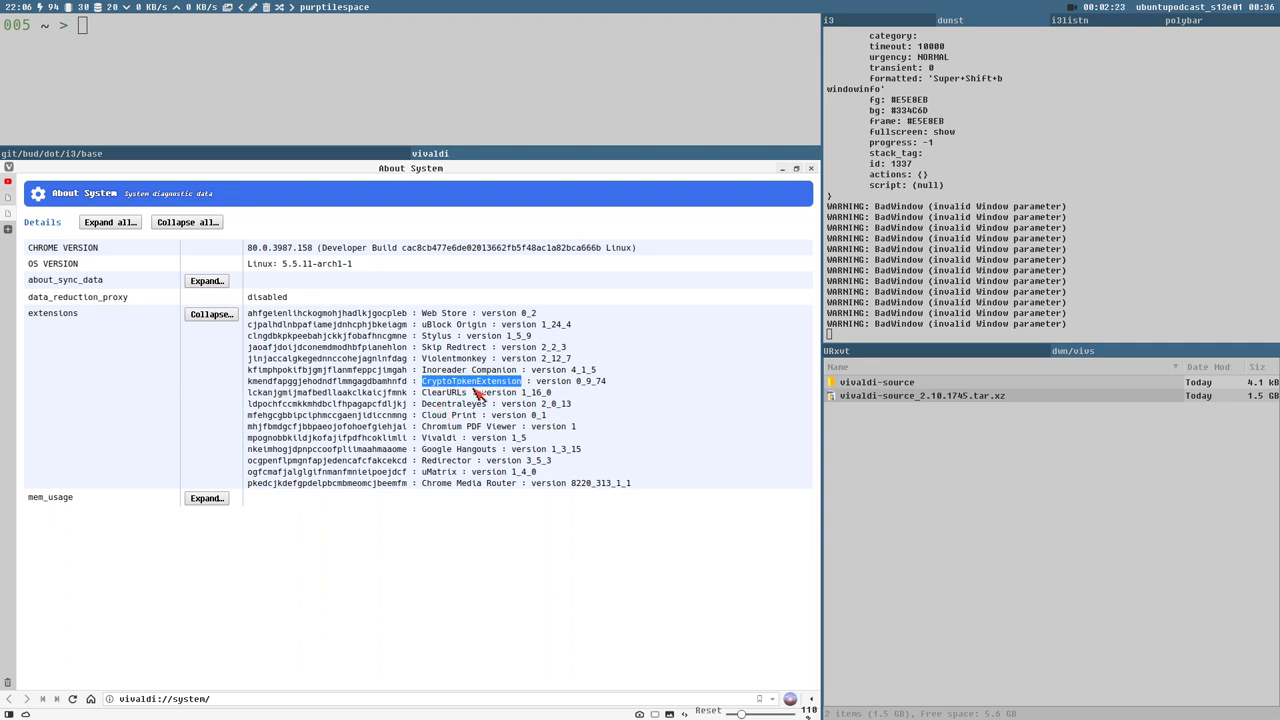
{"action": "double_click", "coordinate": [430, 316]}
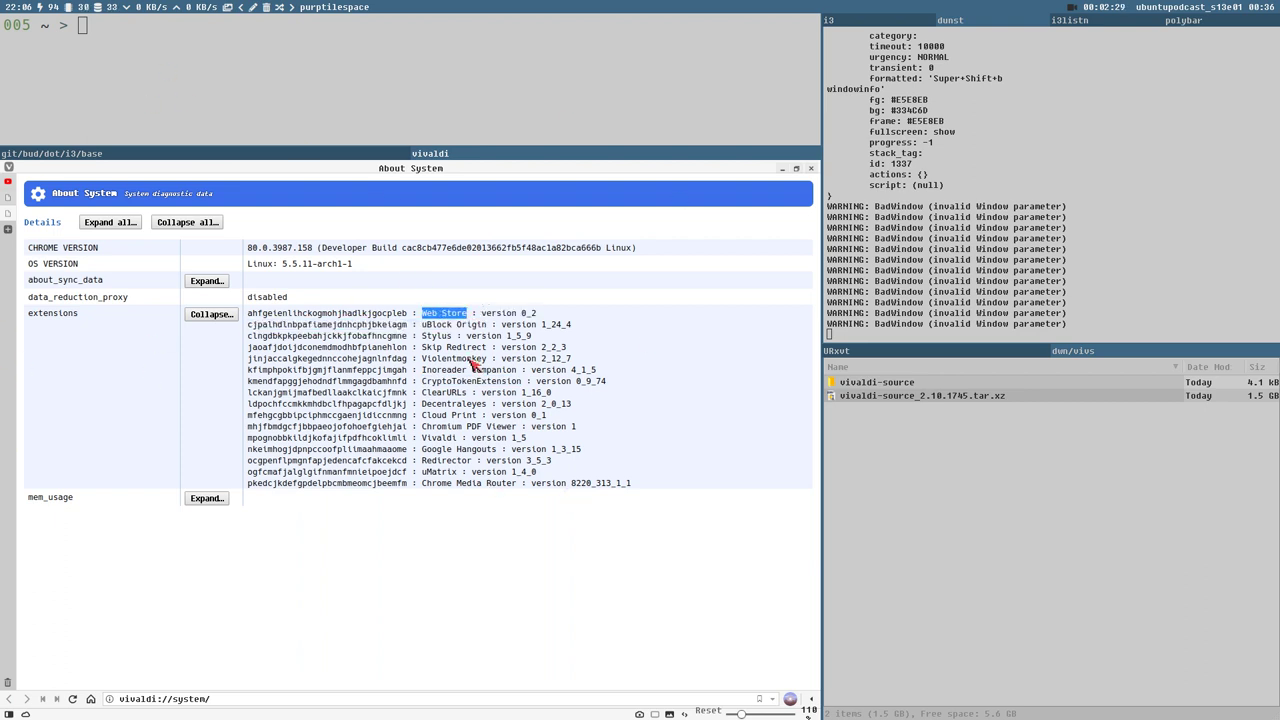
Examine the Vivaldi and Google Hangouts entries in the extensions list by highlighting their names
{"action": "double_click", "coordinate": [443, 440]}
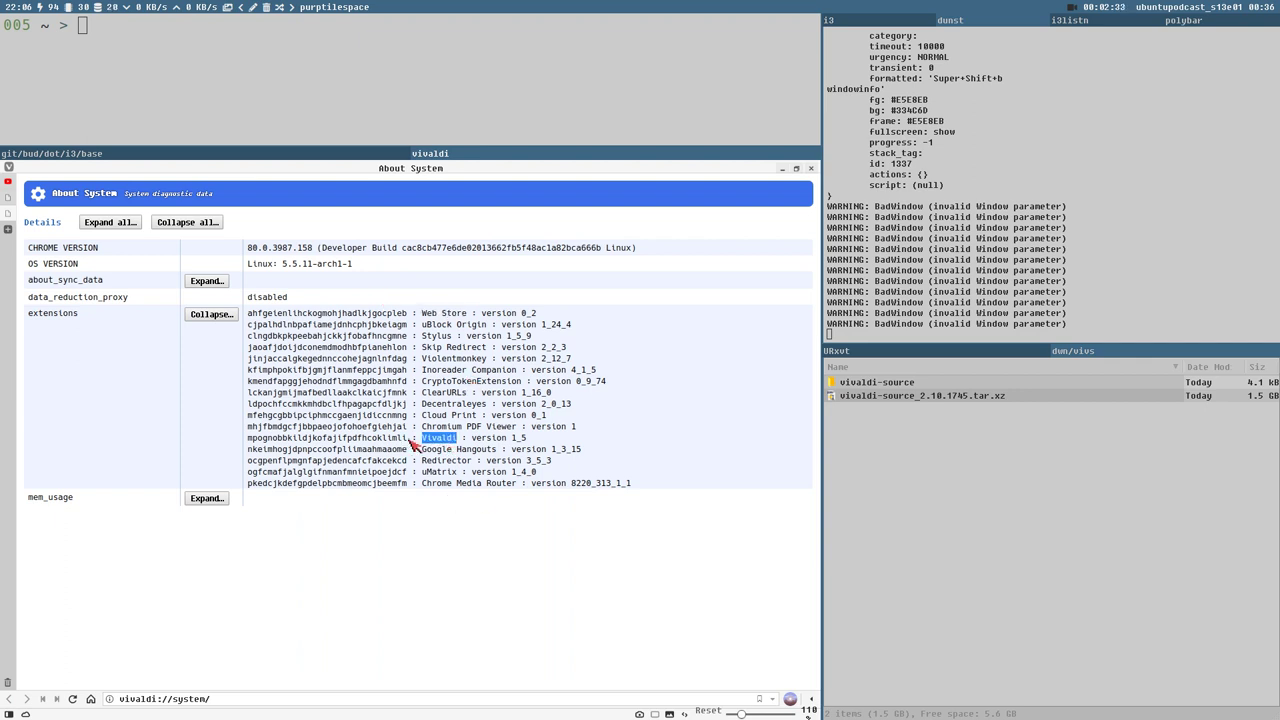
{"action": "left_click_drag", "start_coordinate": [530, 444], "coordinate": [471, 442]}
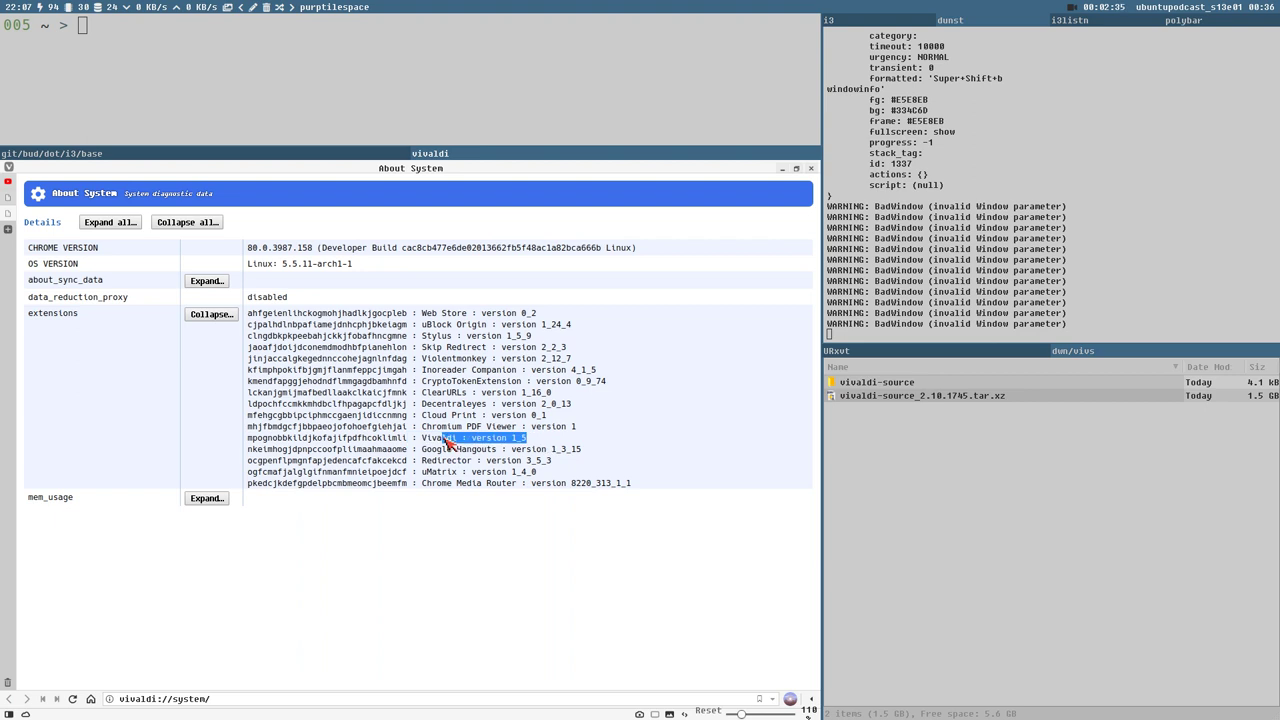
{"action": "double_click", "coordinate": [454, 450]}
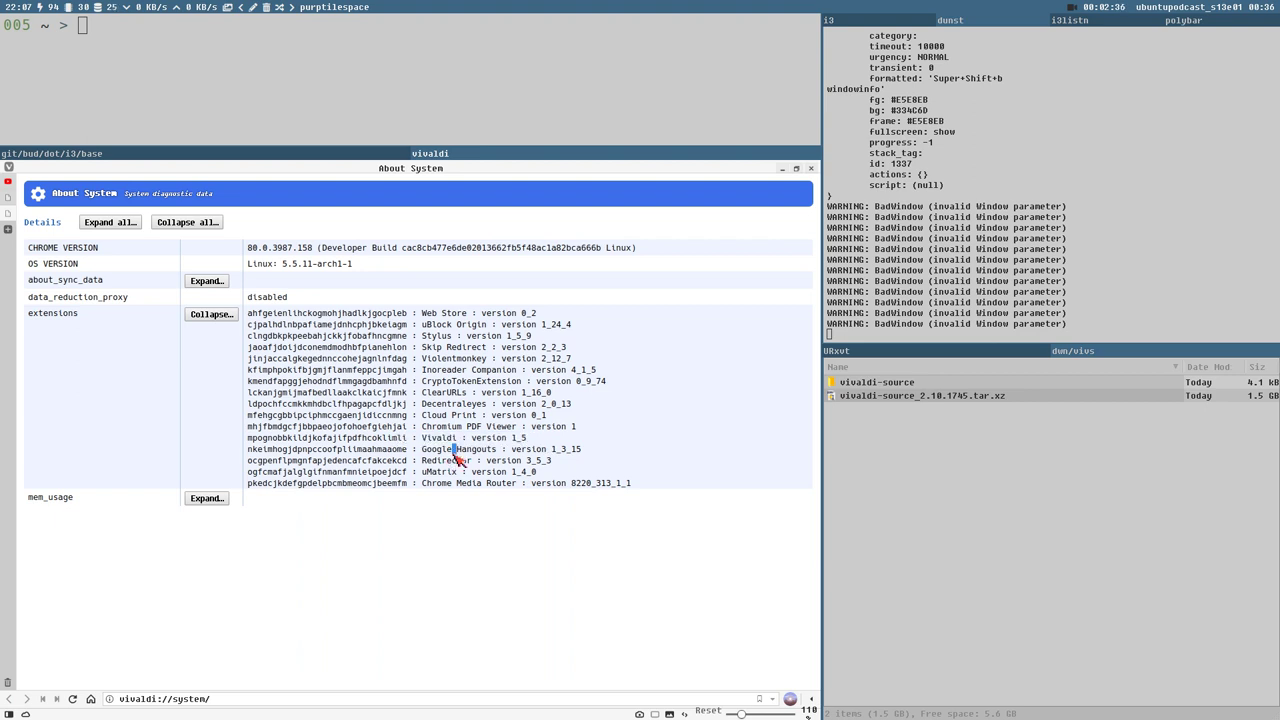
{"action": "double_click", "coordinate": [435, 449]}
{"action": "left_click_drag", "start_coordinate": [422, 455], "coordinate": [510, 453]}
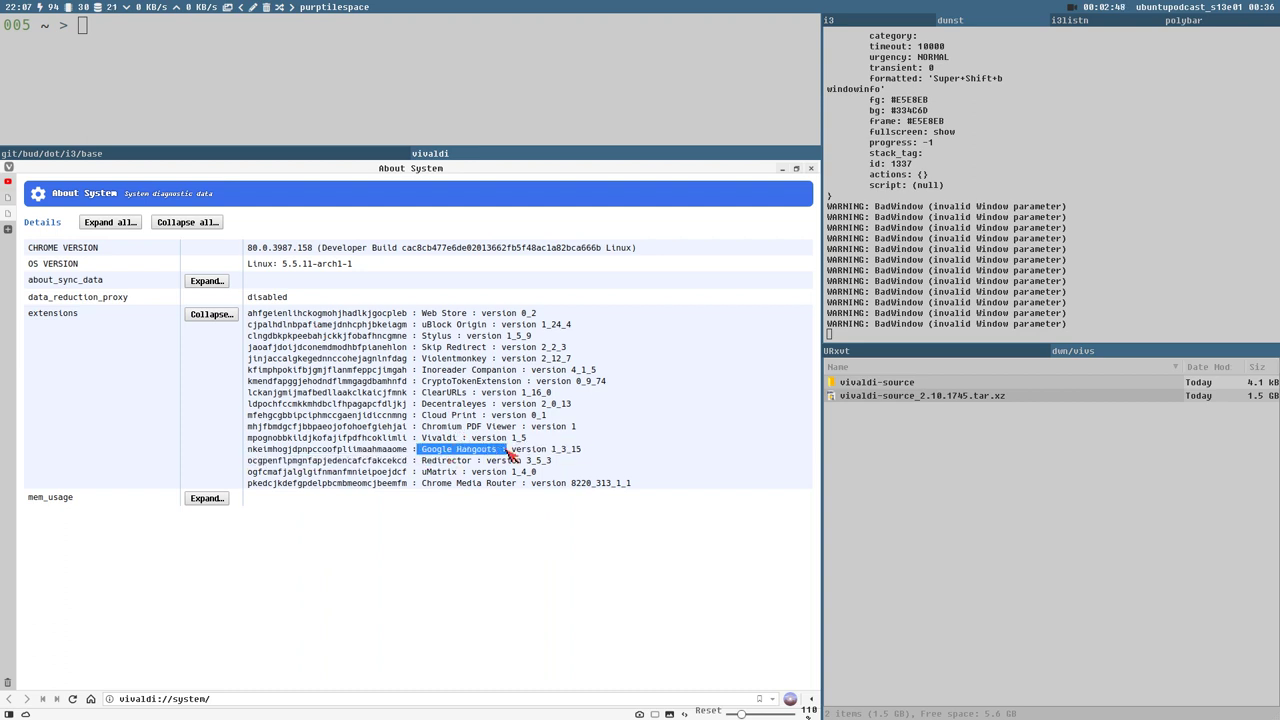
{"action": "double_click", "coordinate": [456, 451]}
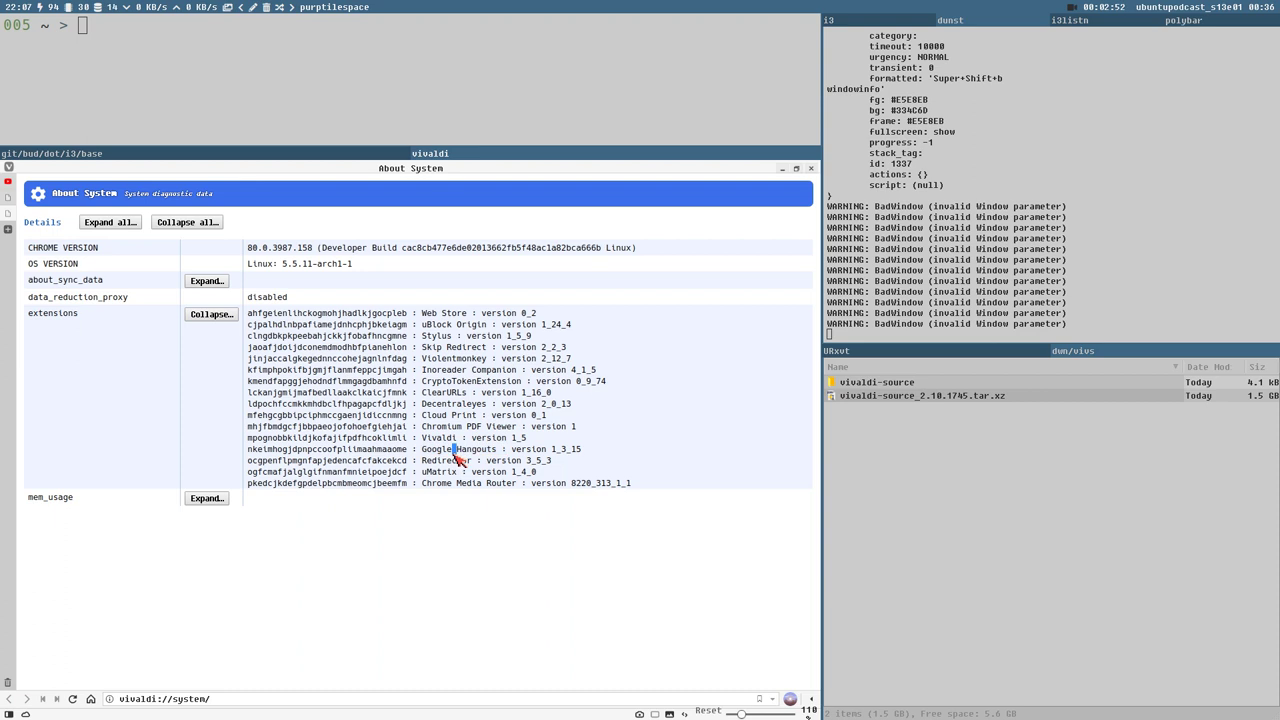
{"action": "double_click", "coordinate": [430, 450]}
{"action": "double_click", "coordinate": [467, 451]}
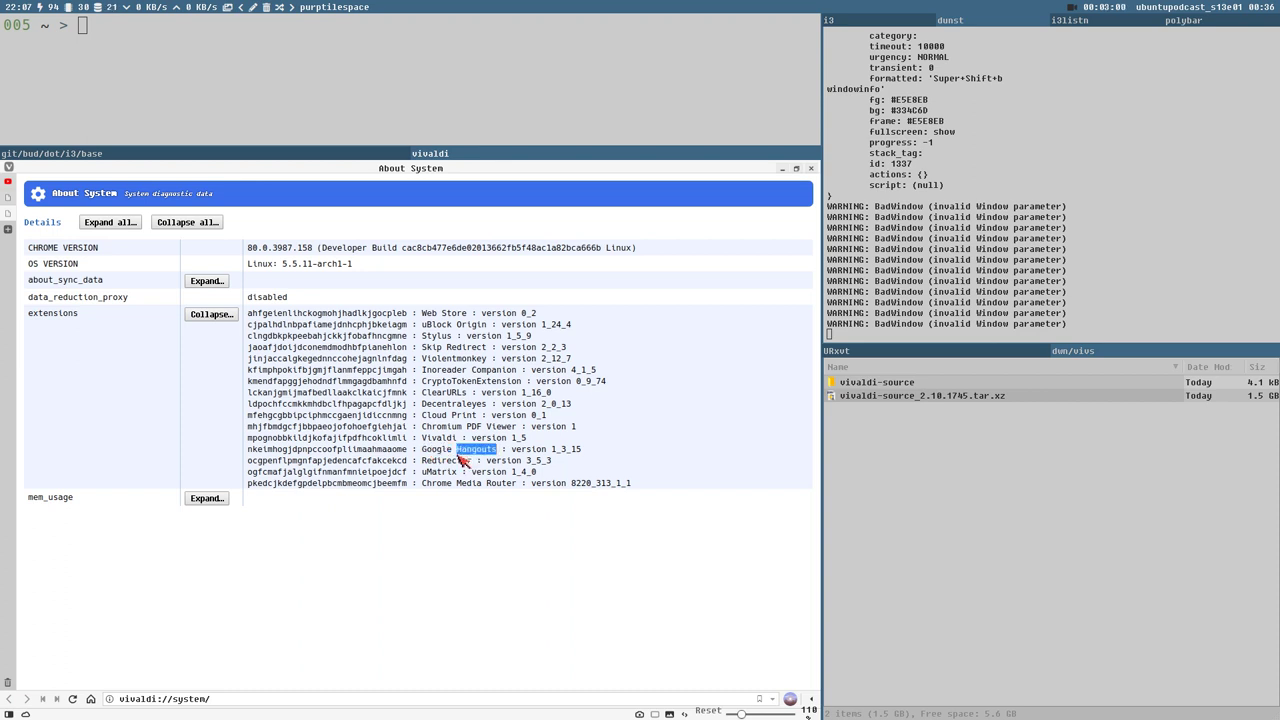
{"action": "double_click", "coordinate": [437, 452]}
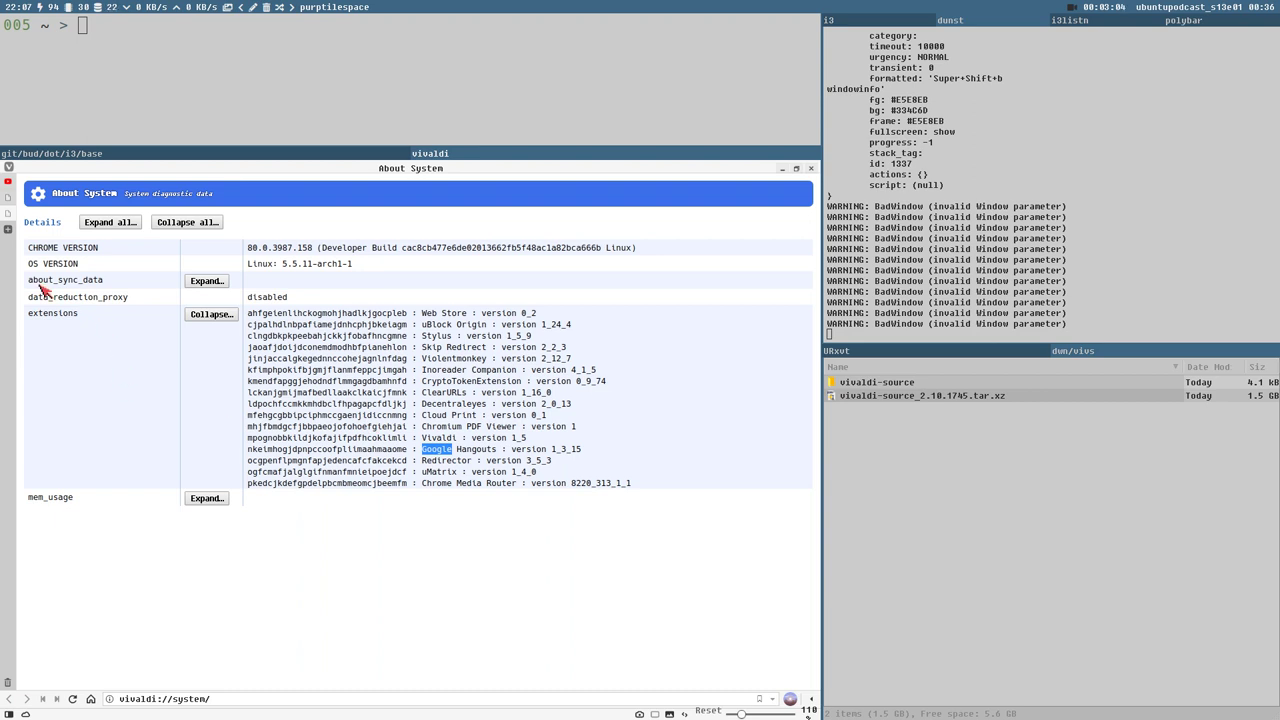
Search DuckDuckGo in a new tab for "is vivaldi open source" and open the Vivaldi Help article on it
{"action": "left_click", "coordinate": [8, 232]}
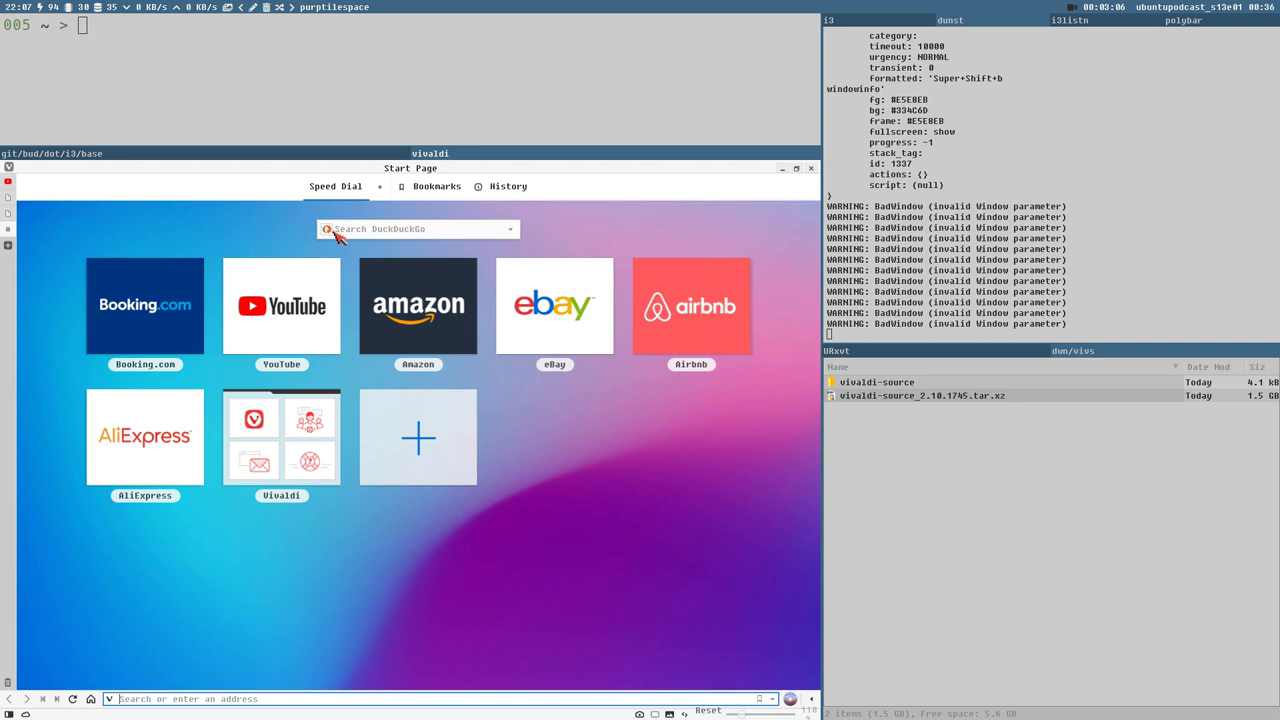
{"action": "type", "text": "is vivaldi open source"}
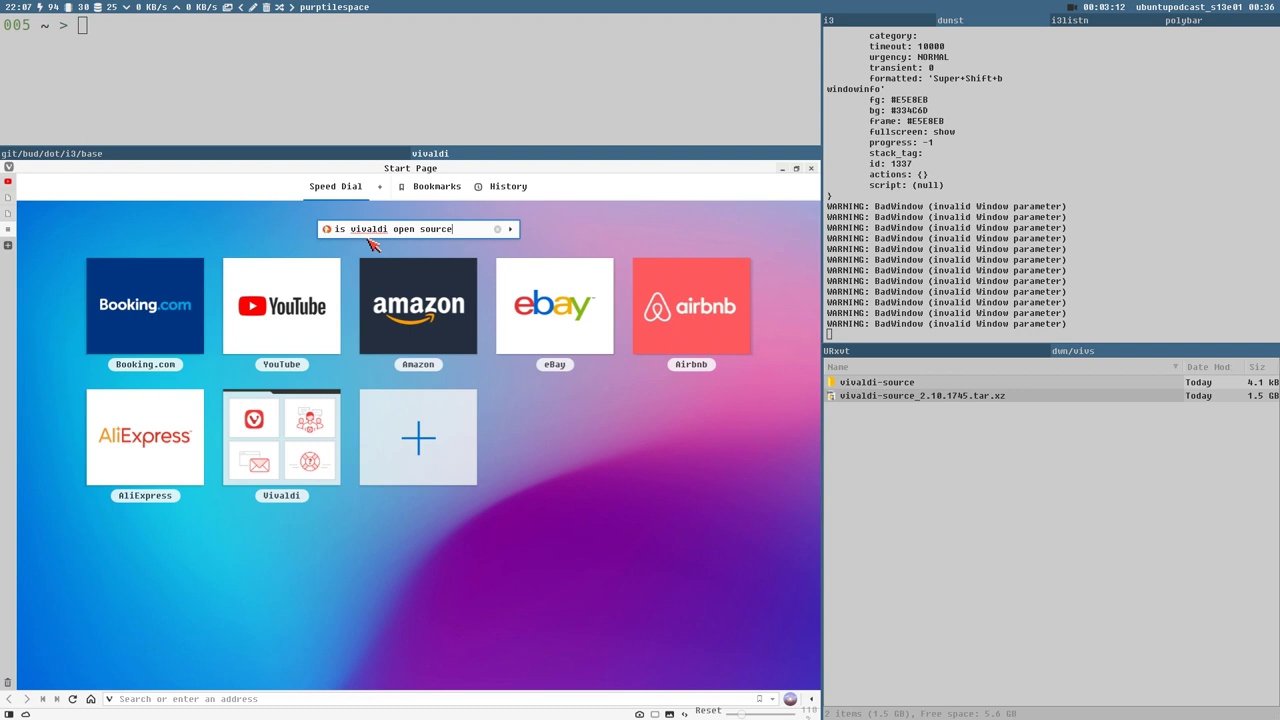
{"action": "key", "text": "Return"}
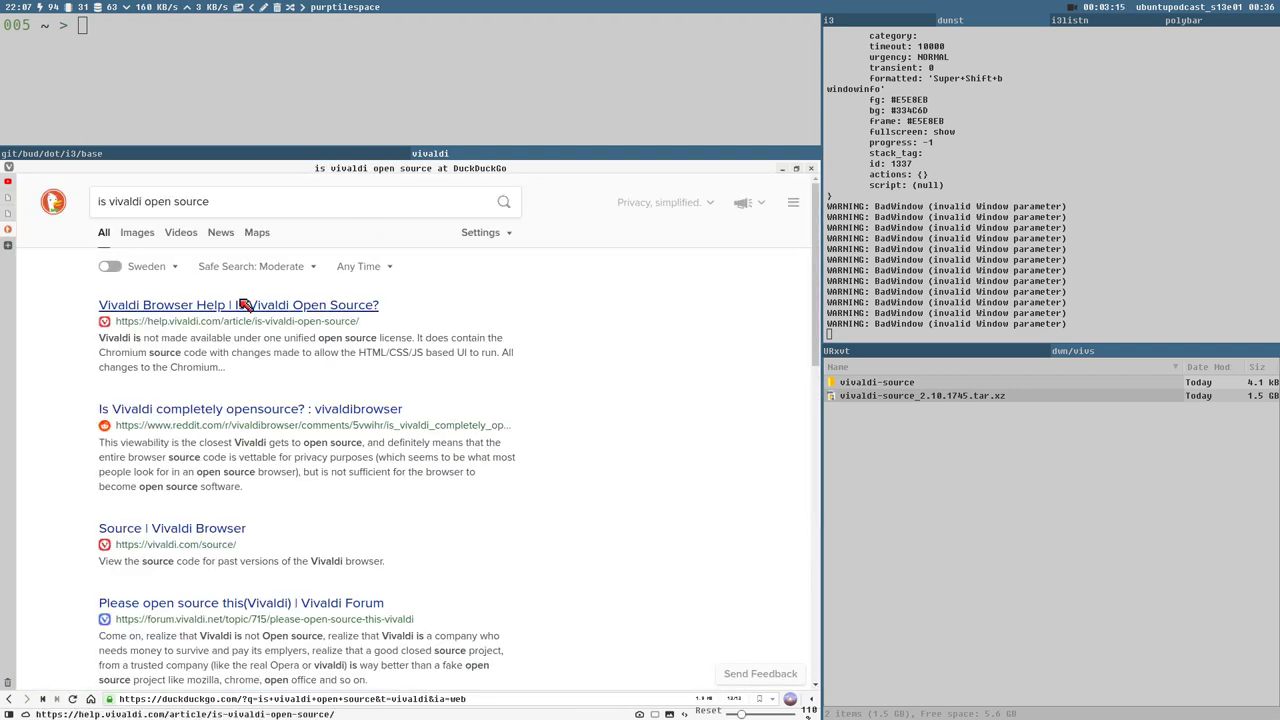
{"action": "left_click", "coordinate": [243, 312]}
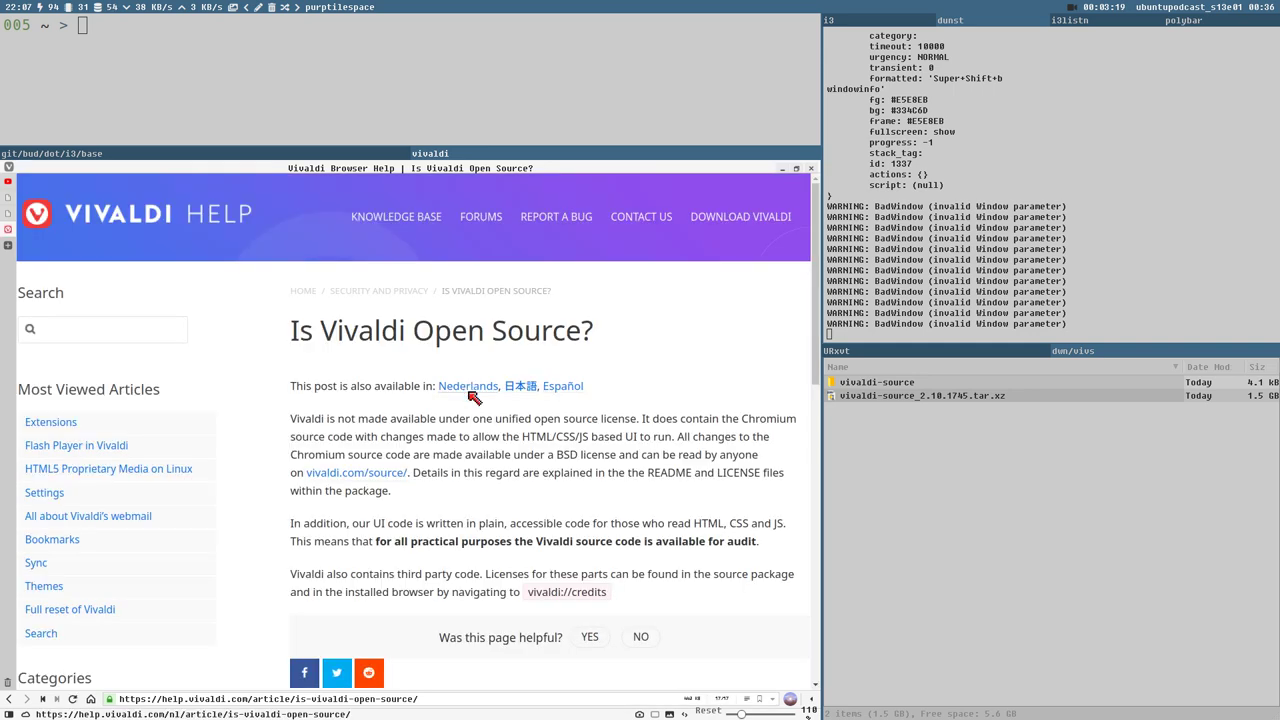
{"action": "scroll", "coordinate": [518, 492], "scroll_direction": "down", "scroll_amount": 2}
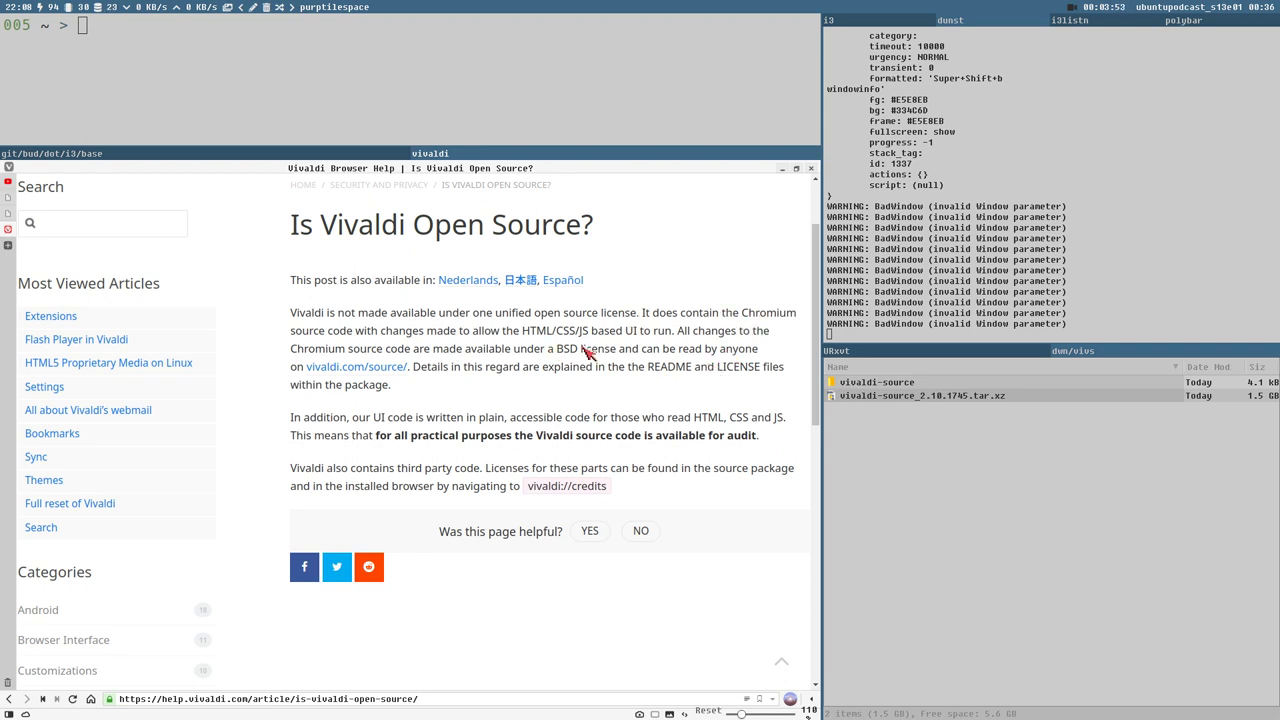
Read the open source article, highlighting the BSD license and HTML, CSS and JS passages, and open the vivaldi.com/source link in a background tab
{"action": "left_click_drag", "start_coordinate": [443, 352], "coordinate": [628, 354]}
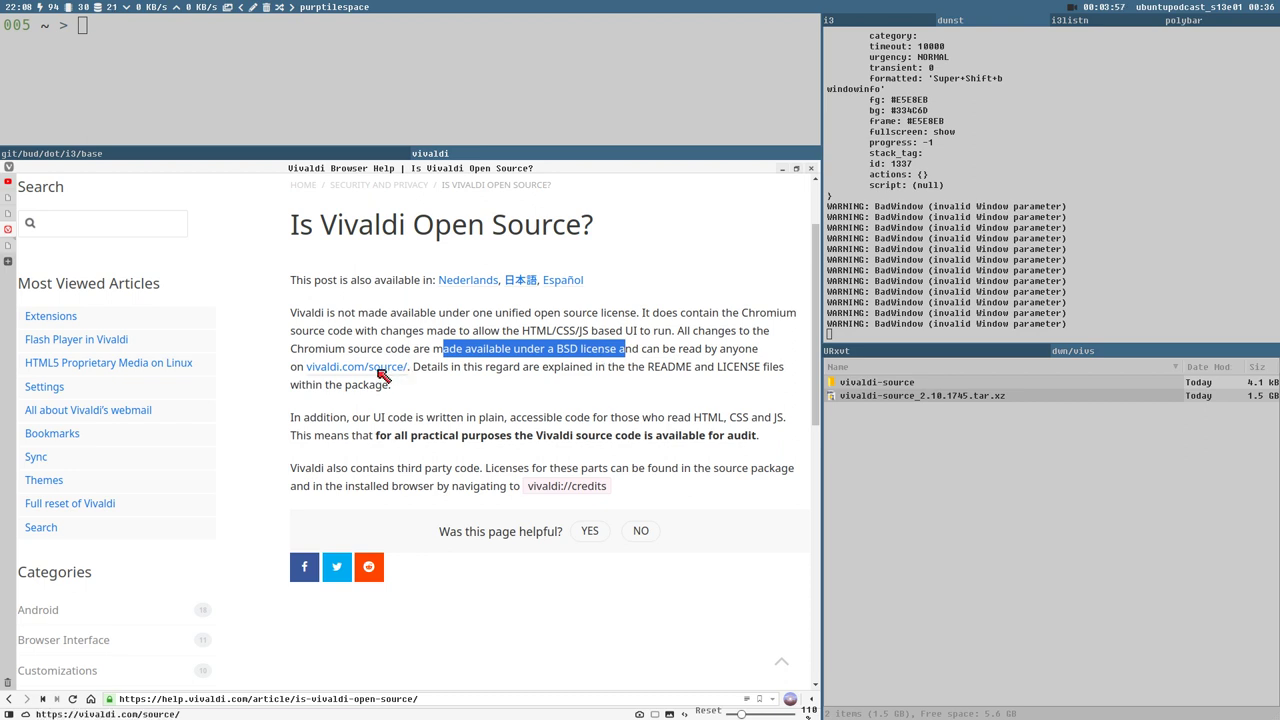
{"action": "left_click", "coordinate": [625, 428]}
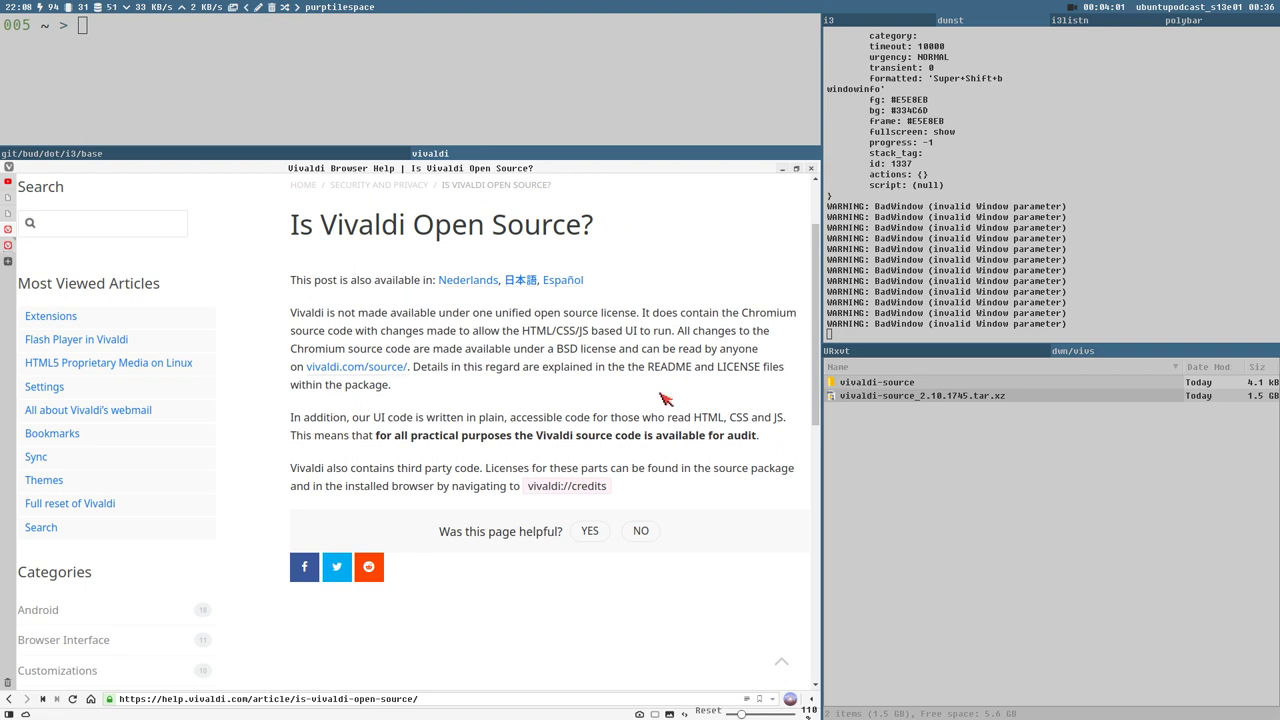
{"action": "left_click_drag", "start_coordinate": [695, 419], "coordinate": [795, 424]}
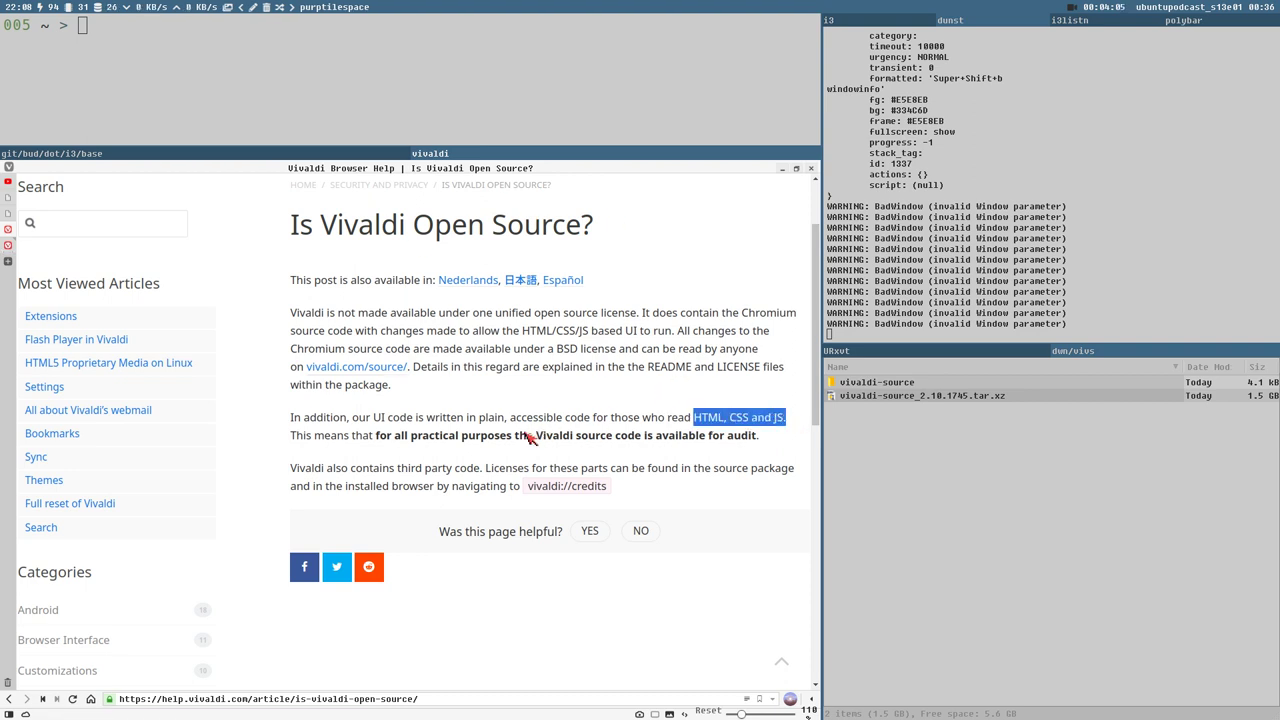
{"action": "double_click", "coordinate": [577, 422]}
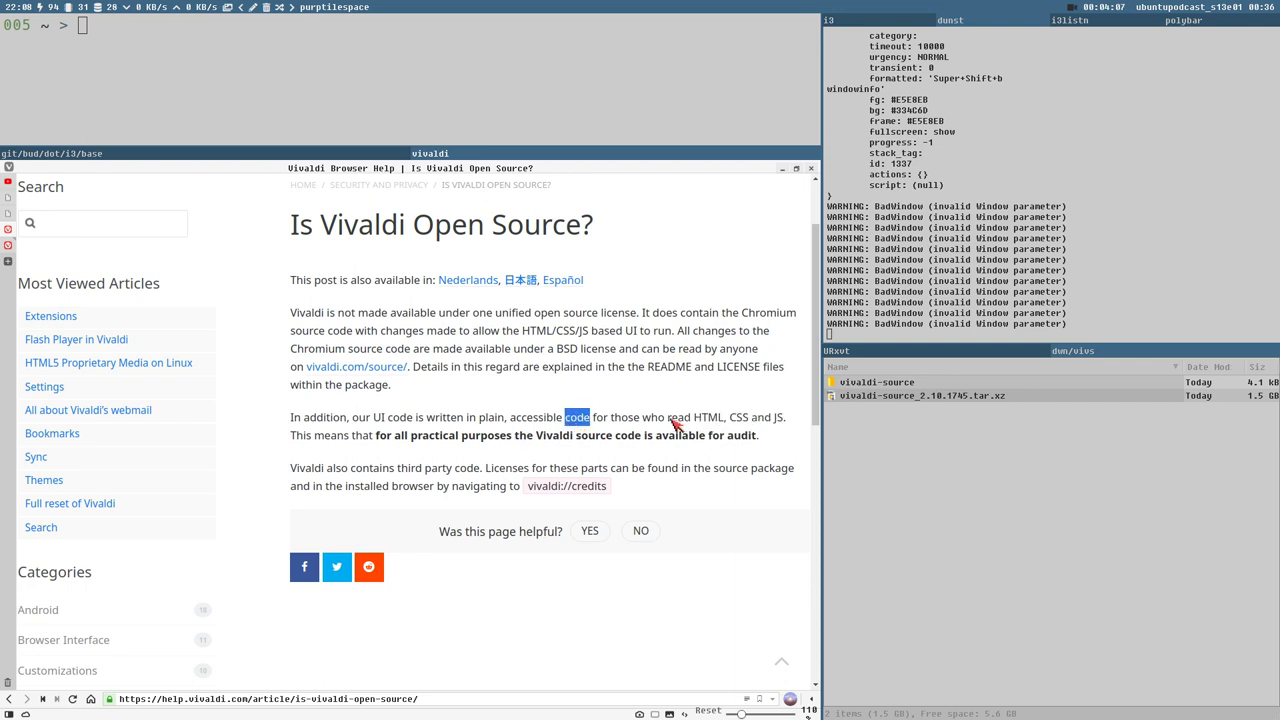
{"action": "left_click_drag", "start_coordinate": [668, 422], "coordinate": [795, 424]}
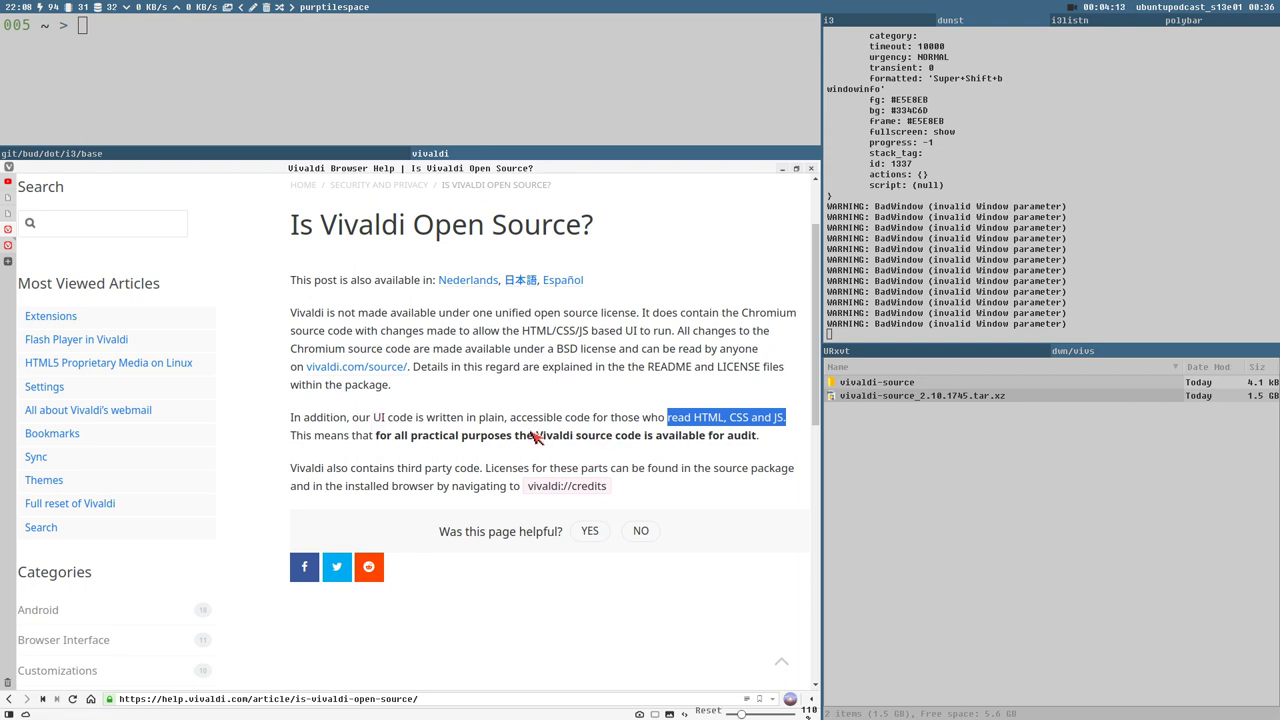
{"action": "left_click_drag", "start_coordinate": [527, 437], "coordinate": [535, 437]}
{"action": "left_click", "coordinate": [652, 425]}
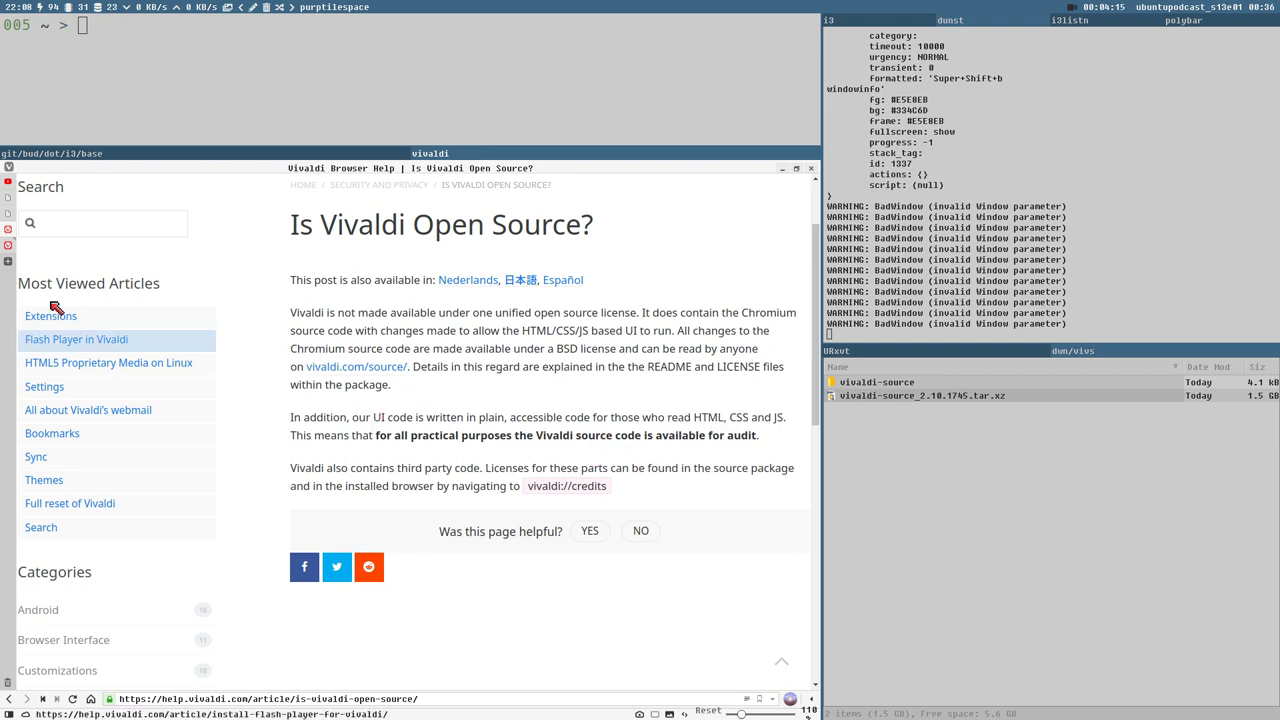
Show the Vivaldi Browser Source Code page, then open the extracted vivaldi-source folder beside the 2.10.1745 archive in the file manager
{"action": "left_click", "coordinate": [8, 246]}
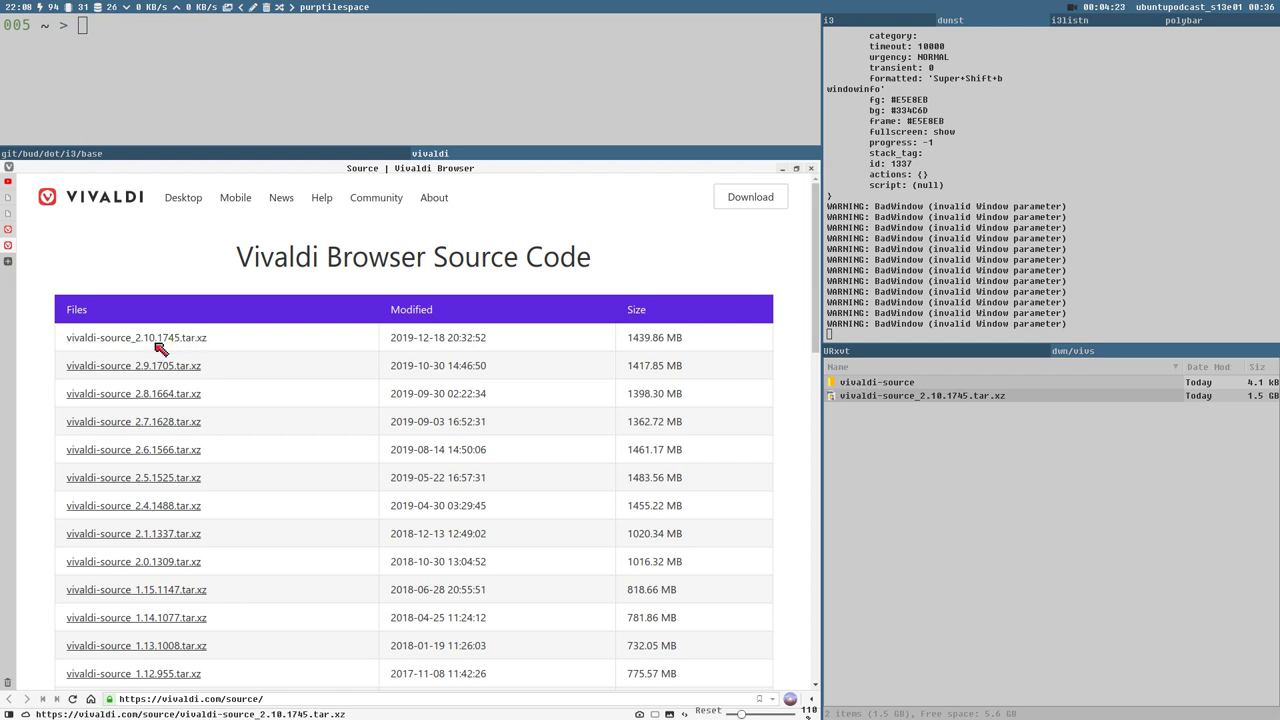
{"action": "left_click", "coordinate": [852, 396]}
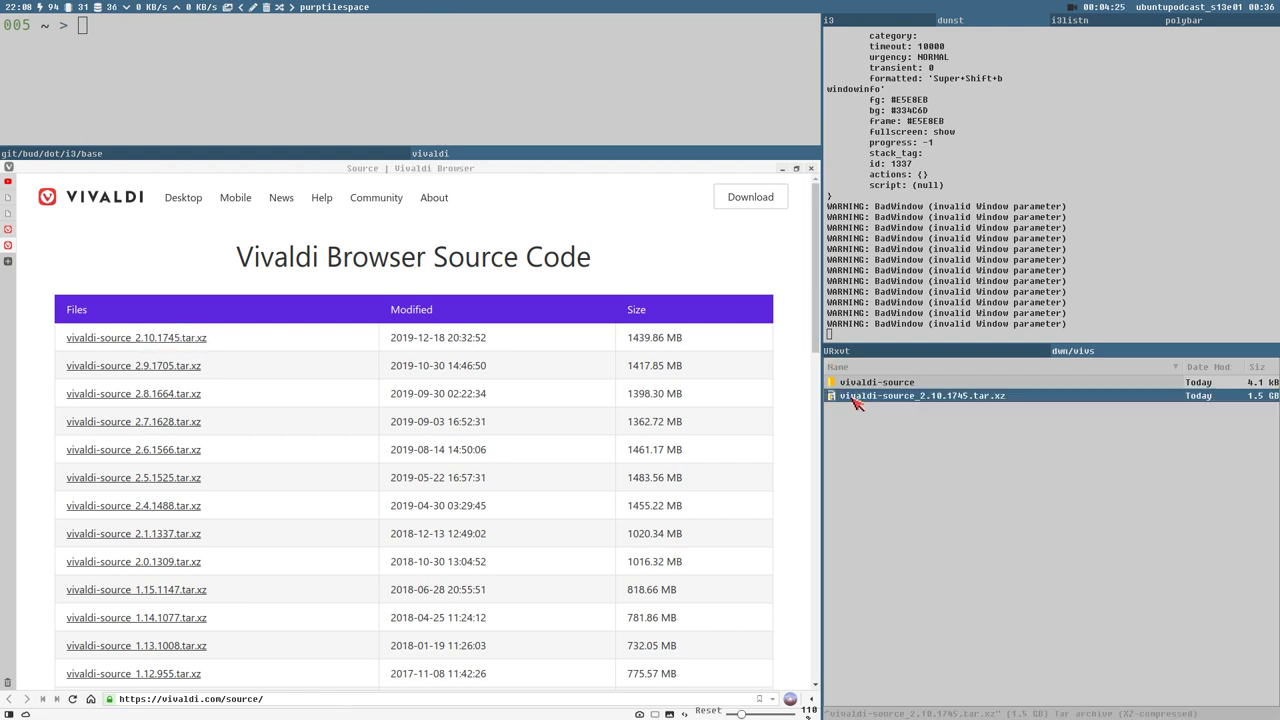
{"action": "left_click", "coordinate": [872, 386]}
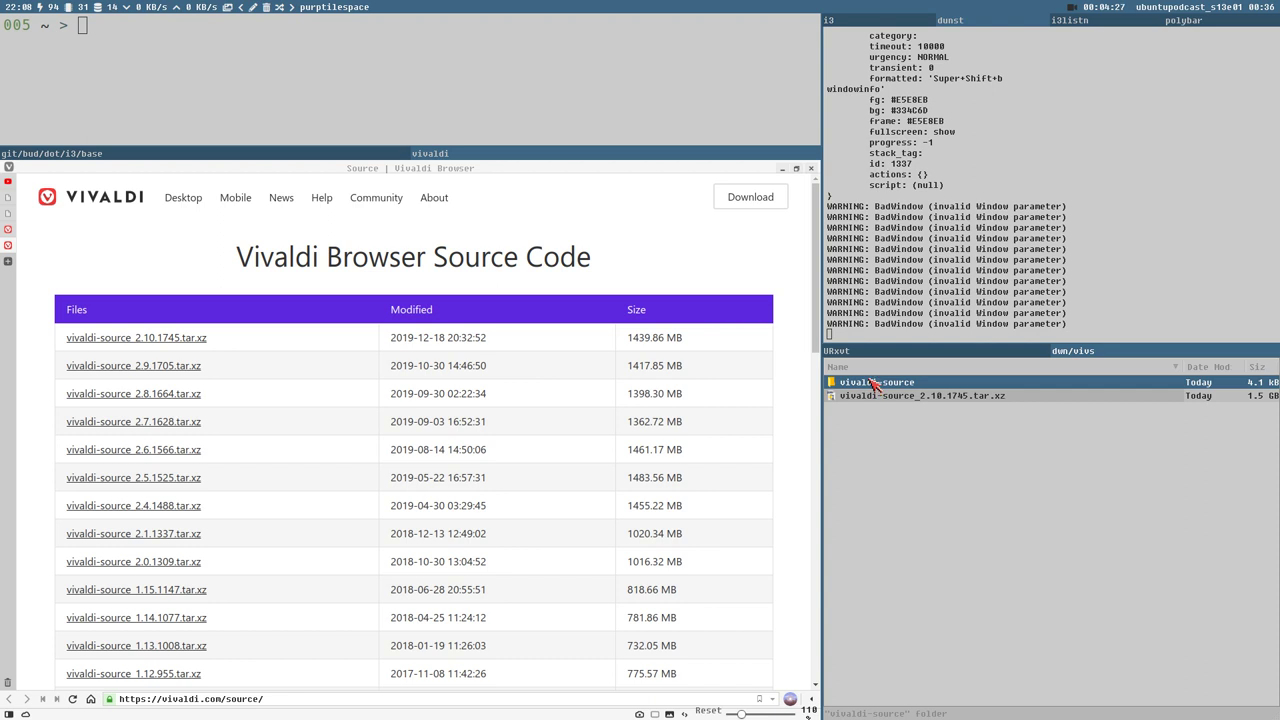
{"action": "left_click", "coordinate": [876, 399]}
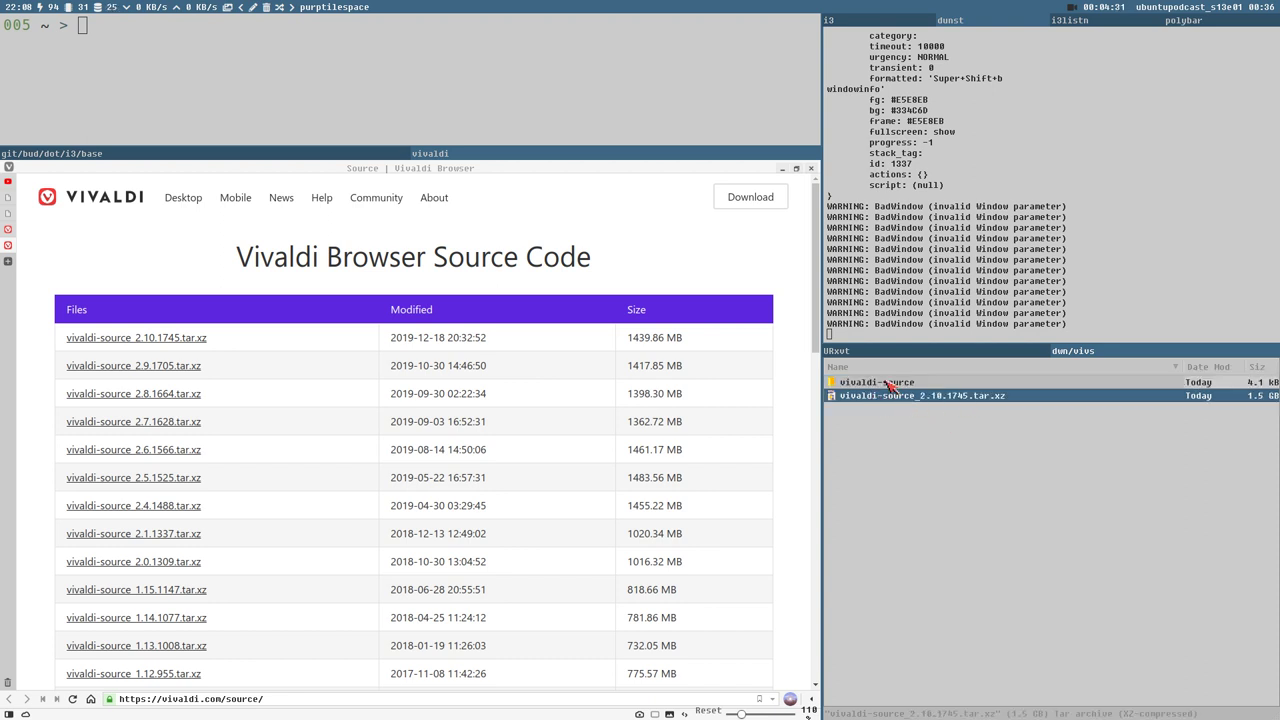
{"action": "double_click", "coordinate": [846, 386]}
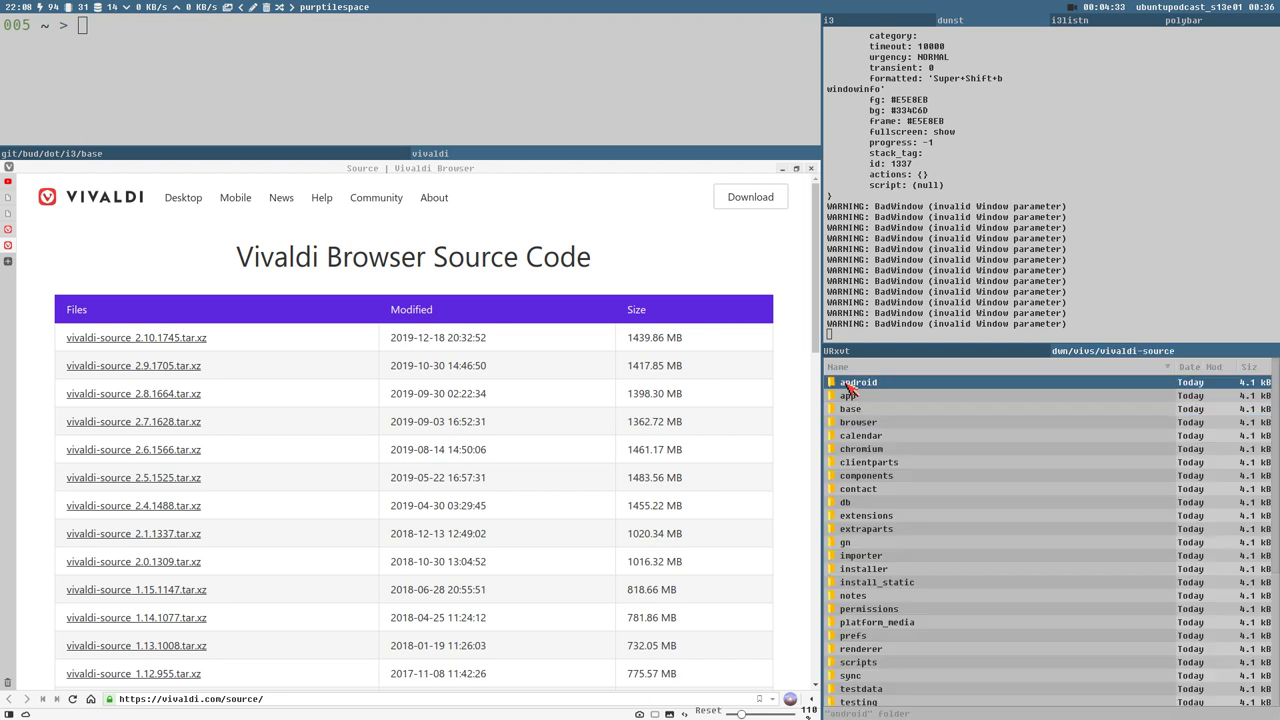
Look through the contents of the vivaldi-source folder and select its chromium subfolder
{"action": "mouse_move", "coordinate": [1276, 390]}
{"action": "left_mouse_down"}
{"action": "mouse_move", "coordinate": [1277, 553]}
{"action": "mouse_move", "coordinate": [1277, 380]}
{"action": "left_mouse_up"}
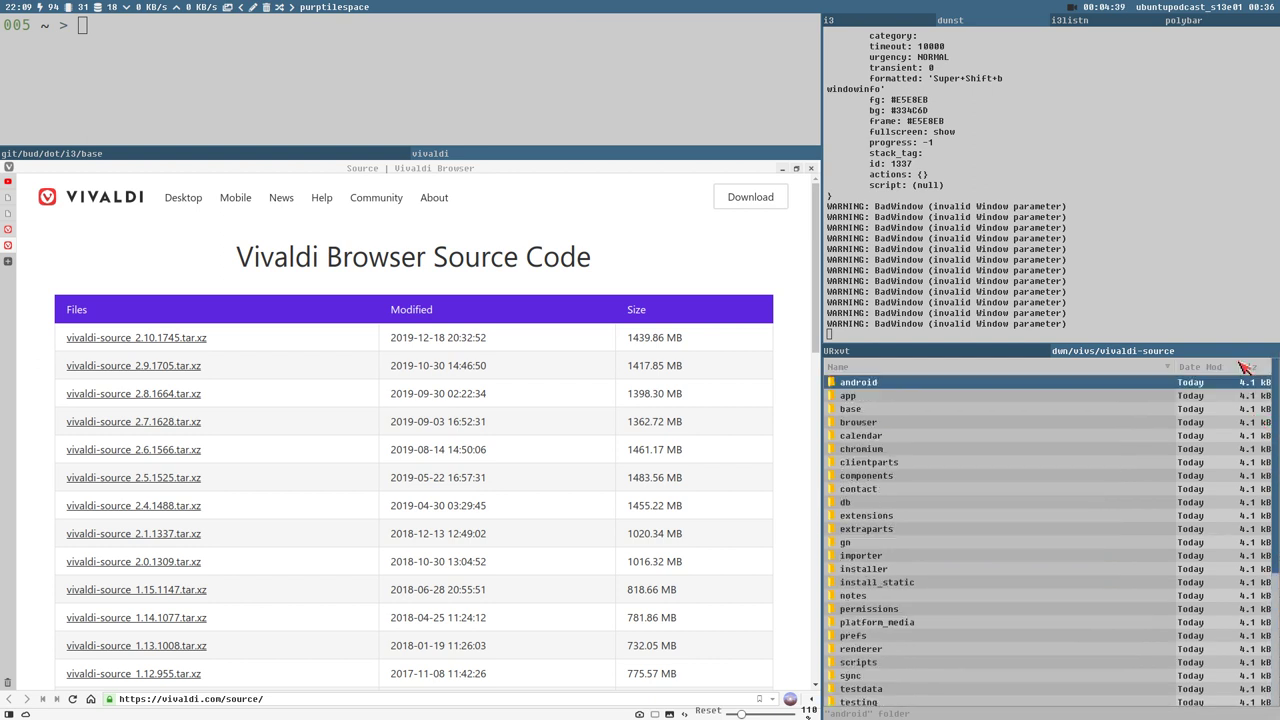
{"action": "left_click", "coordinate": [886, 450]}
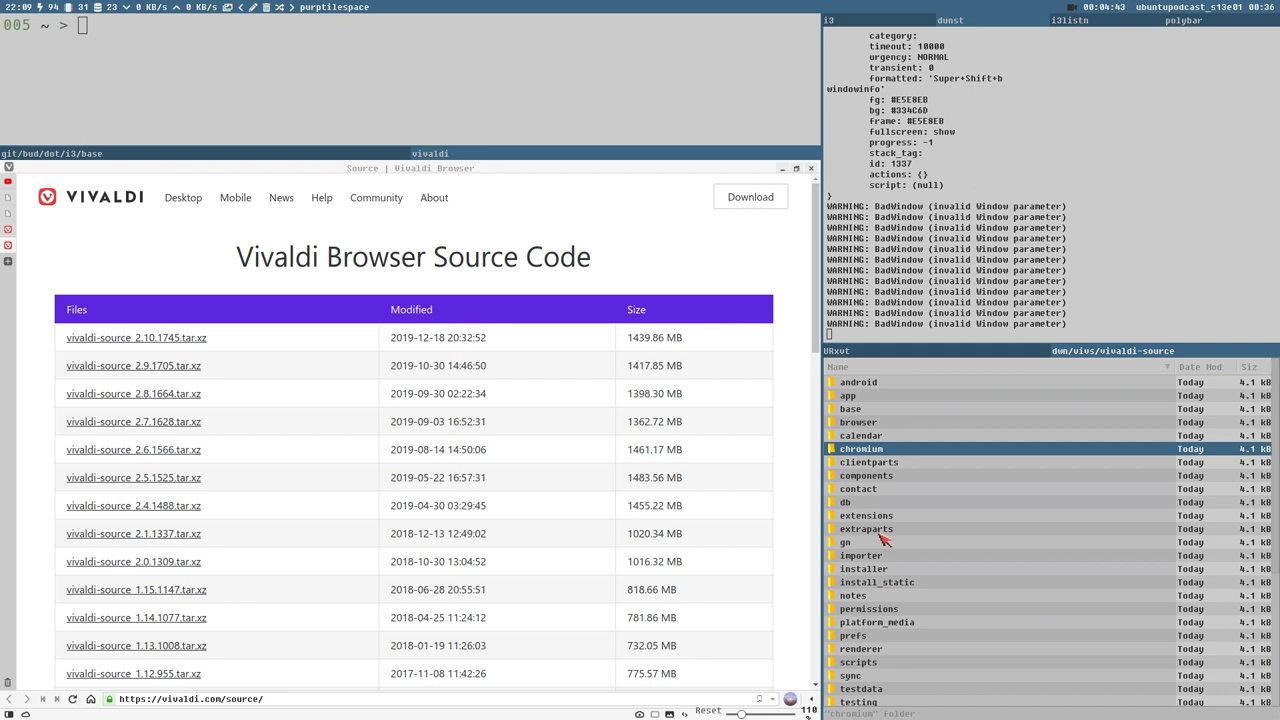
{"action": "scroll", "coordinate": [907, 554], "scroll_direction": "down", "scroll_amount": 5}
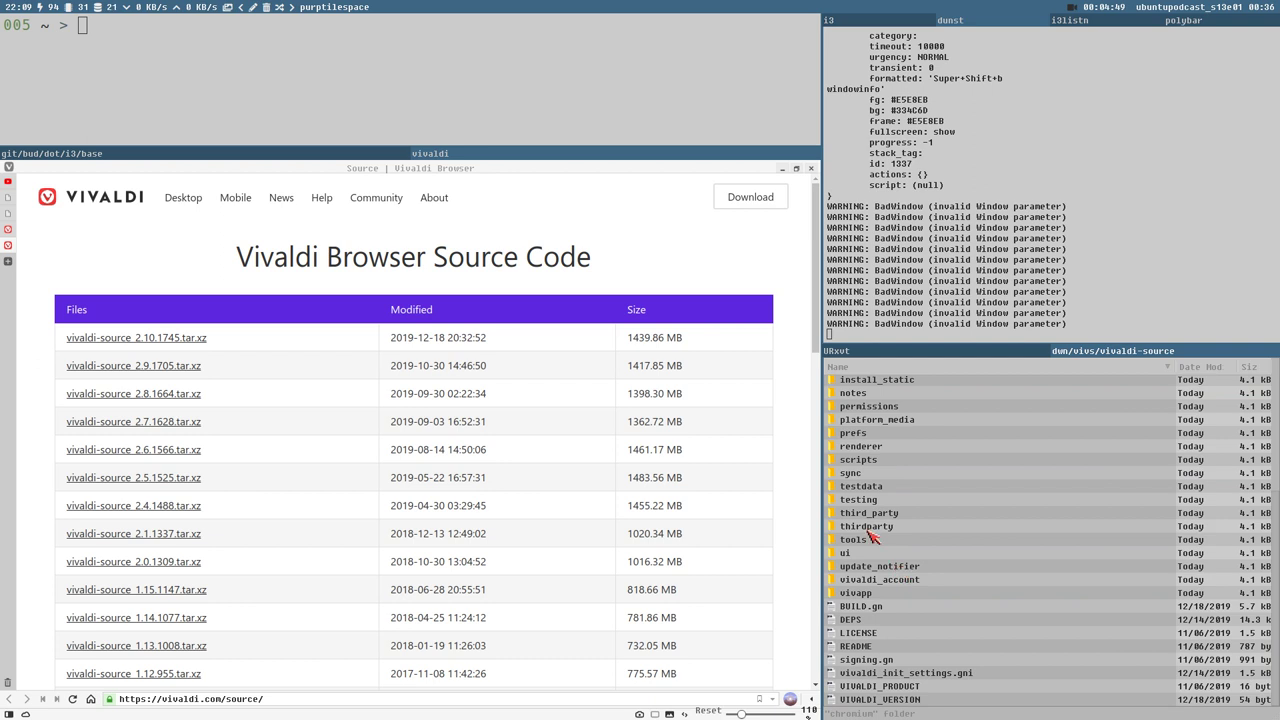
Return to the "Is Vivaldi Open Source?" help article and select the README file in the vivaldi-source folder
{"action": "left_click", "coordinate": [63, 263]}
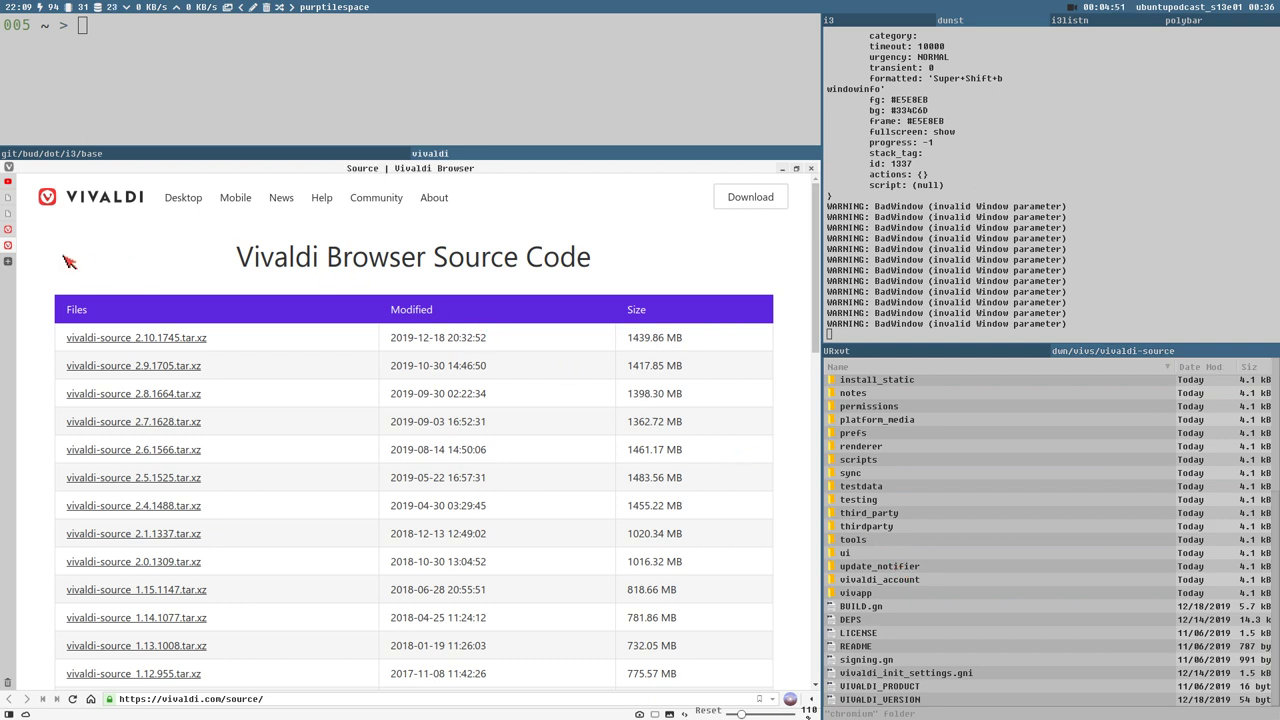
{"action": "key", "text": "alt+Left"}
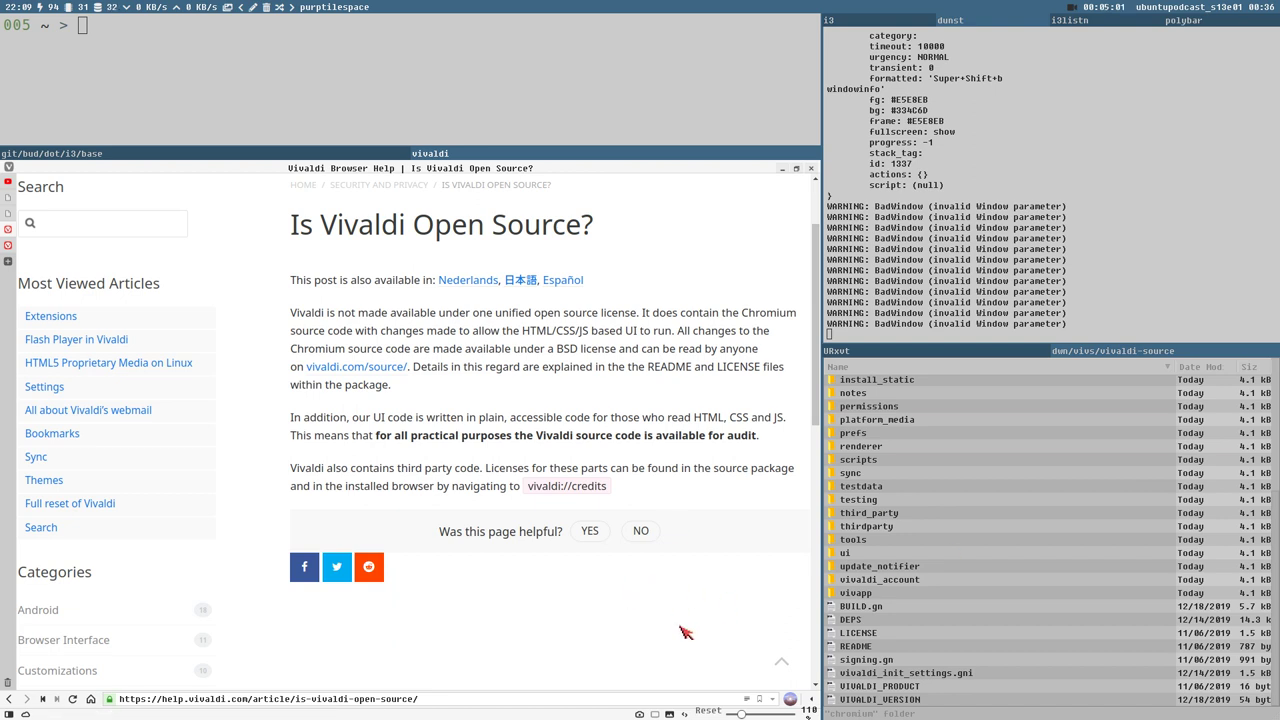
{"action": "left_click", "coordinate": [902, 648]}
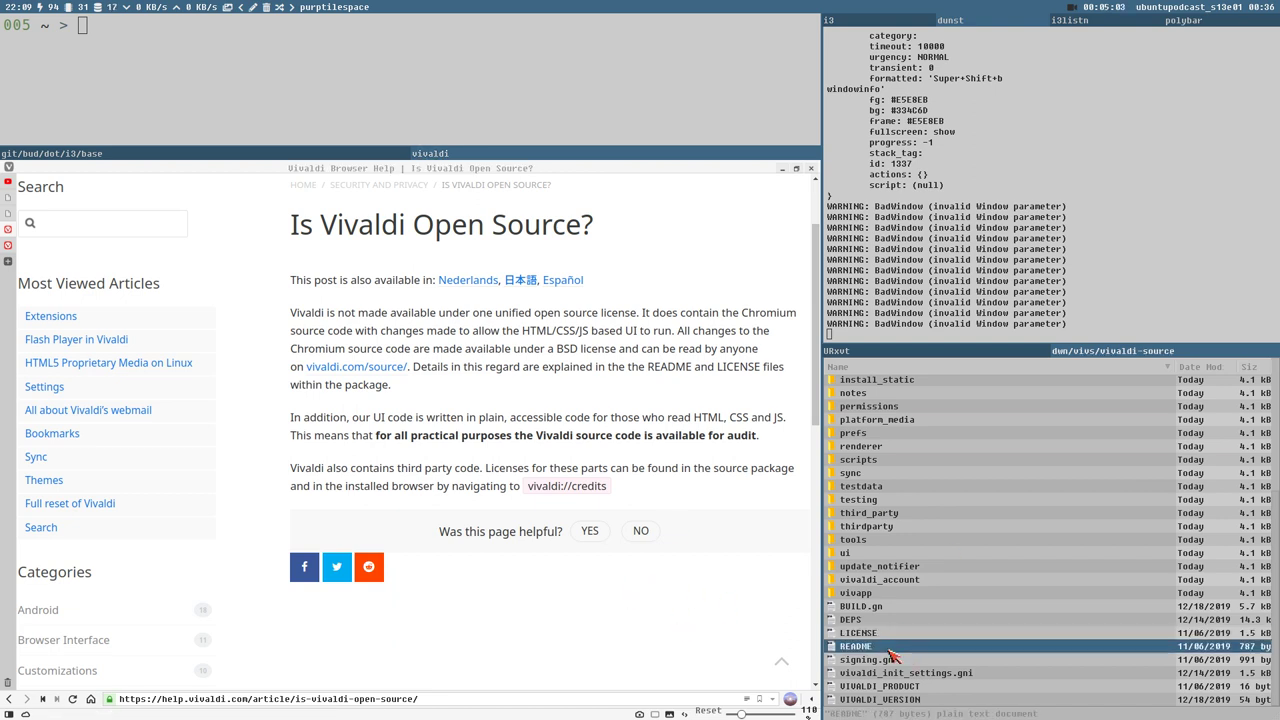
Examine the vivaldi-source folder listing from the android folder down to the VIVALDI_VERSION file
{"action": "scroll", "coordinate": [912, 608], "scroll_direction": "up", "scroll_amount": 1}
{"action": "scroll", "coordinate": [945, 668], "scroll_direction": "down", "scroll_amount": 1}
{"action": "scroll", "coordinate": [950, 673], "scroll_direction": "up", "scroll_amount": 1}
{"action": "scroll", "coordinate": [950, 673], "scroll_direction": "up", "scroll_amount": 2}
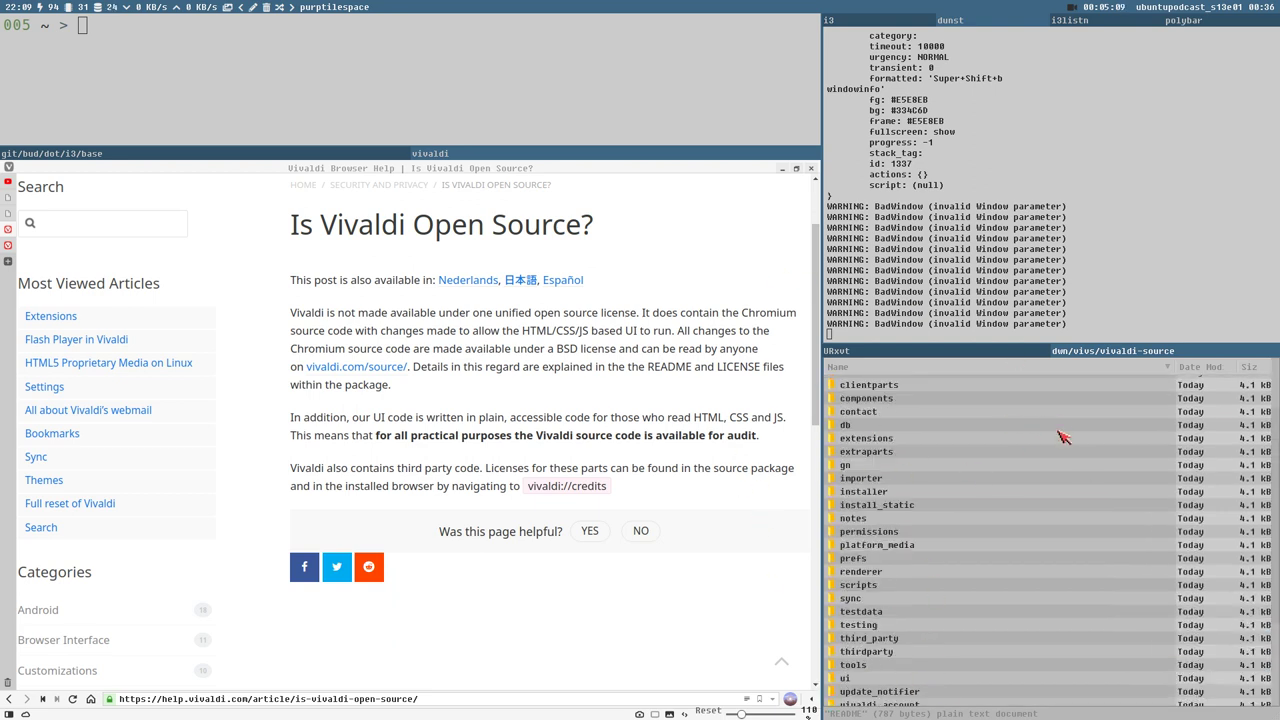
{"action": "scroll", "coordinate": [985, 510], "scroll_direction": "down", "scroll_amount": 1}
{"action": "scroll", "coordinate": [945, 517], "scroll_direction": "up", "scroll_amount": 2}
{"action": "scroll", "coordinate": [945, 517], "scroll_direction": "down", "scroll_amount": 4}
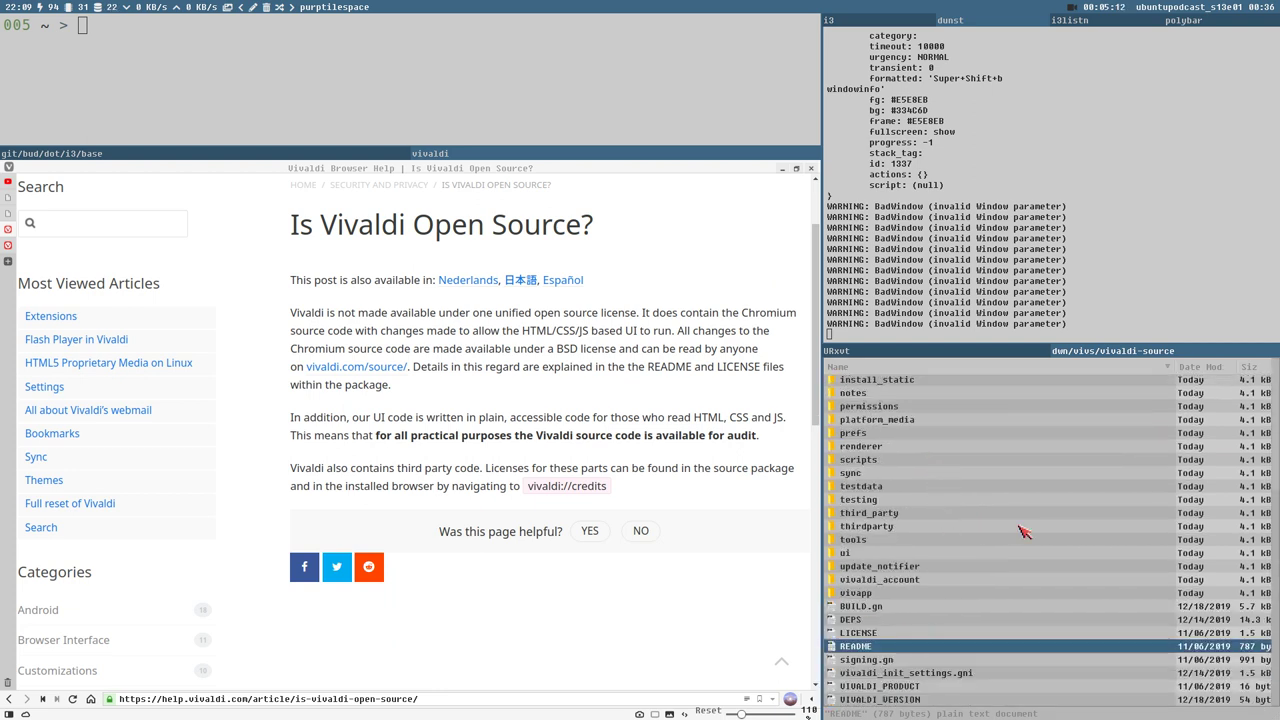
{"action": "scroll", "coordinate": [1000, 527], "scroll_direction": "up", "scroll_amount": 4}
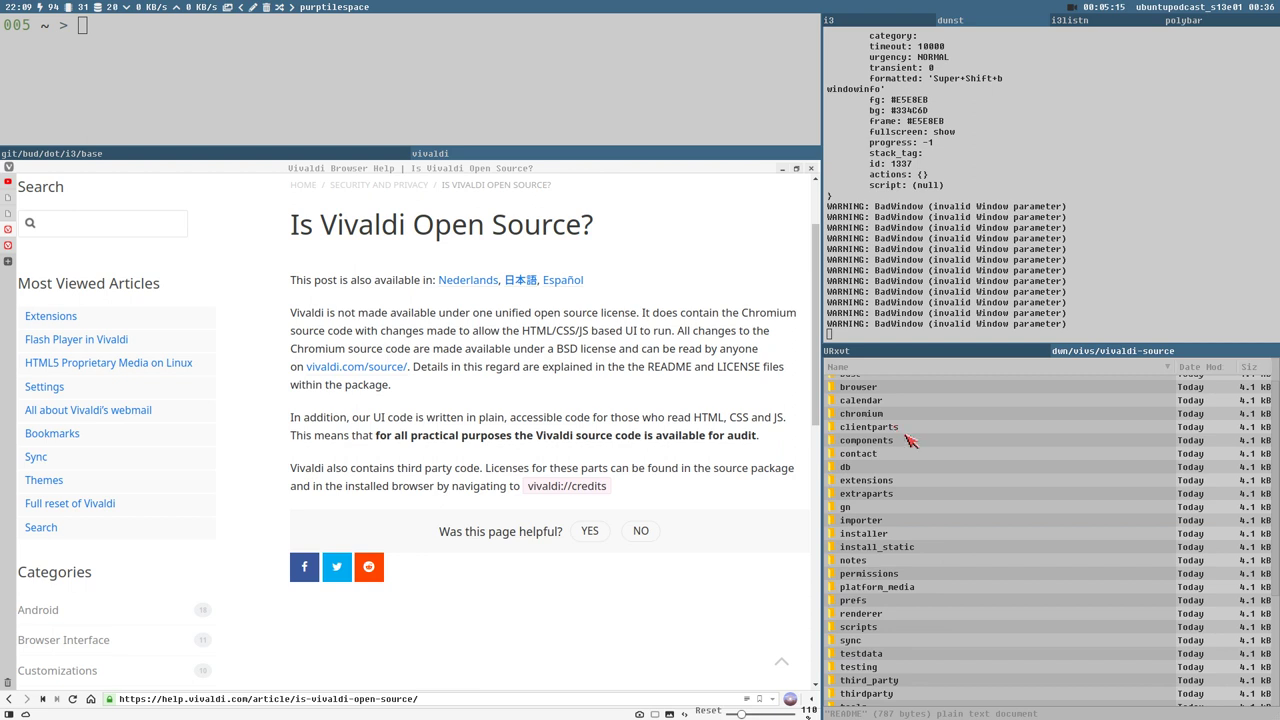
{"action": "scroll", "coordinate": [905, 447], "scroll_direction": "up", "scroll_amount": 1}
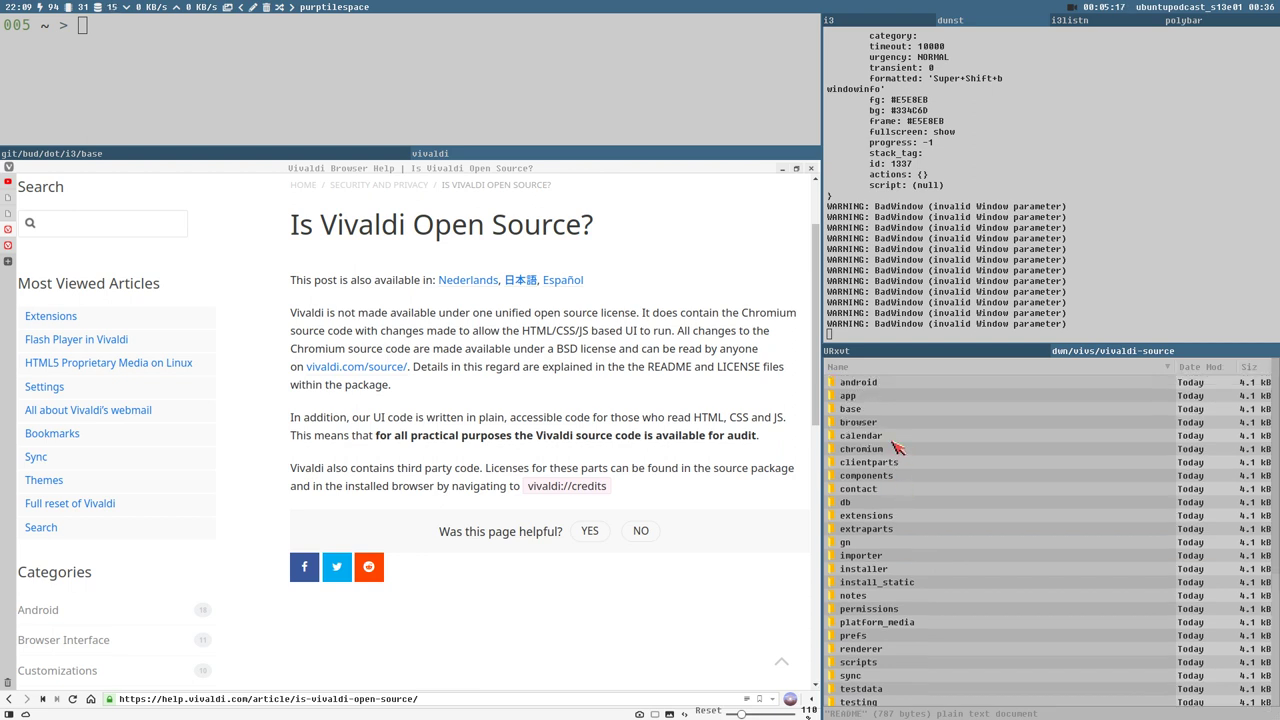
{"action": "scroll", "coordinate": [872, 451], "scroll_direction": "down", "scroll_amount": 2}
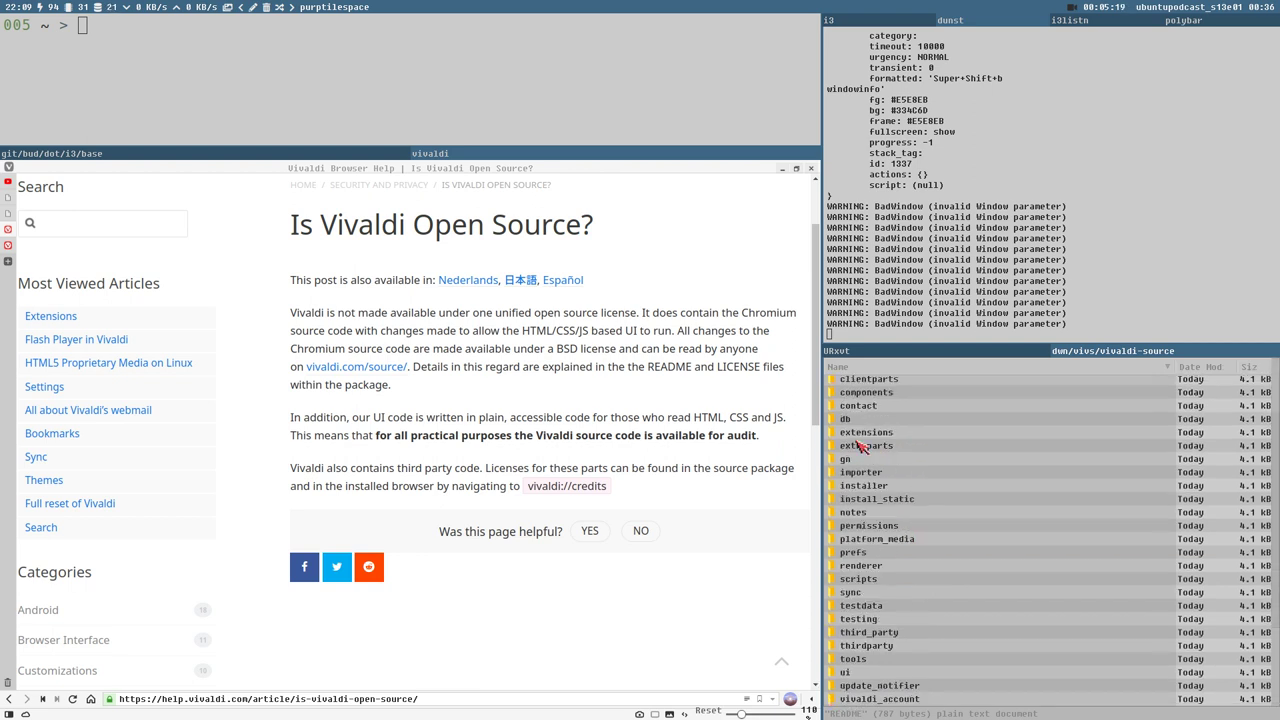
{"action": "scroll", "coordinate": [949, 456], "scroll_direction": "down", "scroll_amount": 3}
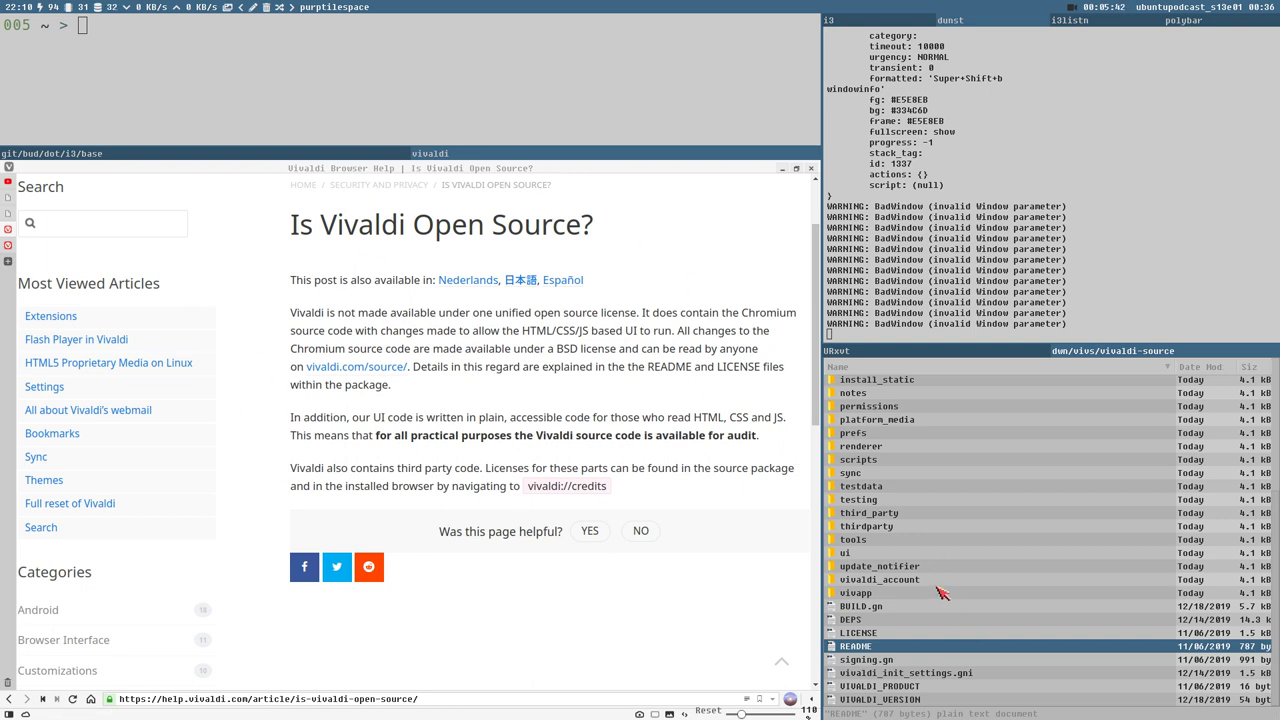
Review the open source article up to its header alongside the subfolders and files of the Vivaldi source
{"action": "scroll", "coordinate": [940, 602], "scroll_direction": "up", "scroll_amount": 1}
{"action": "scroll", "coordinate": [760, 570], "scroll_direction": "down", "scroll_amount": 1}
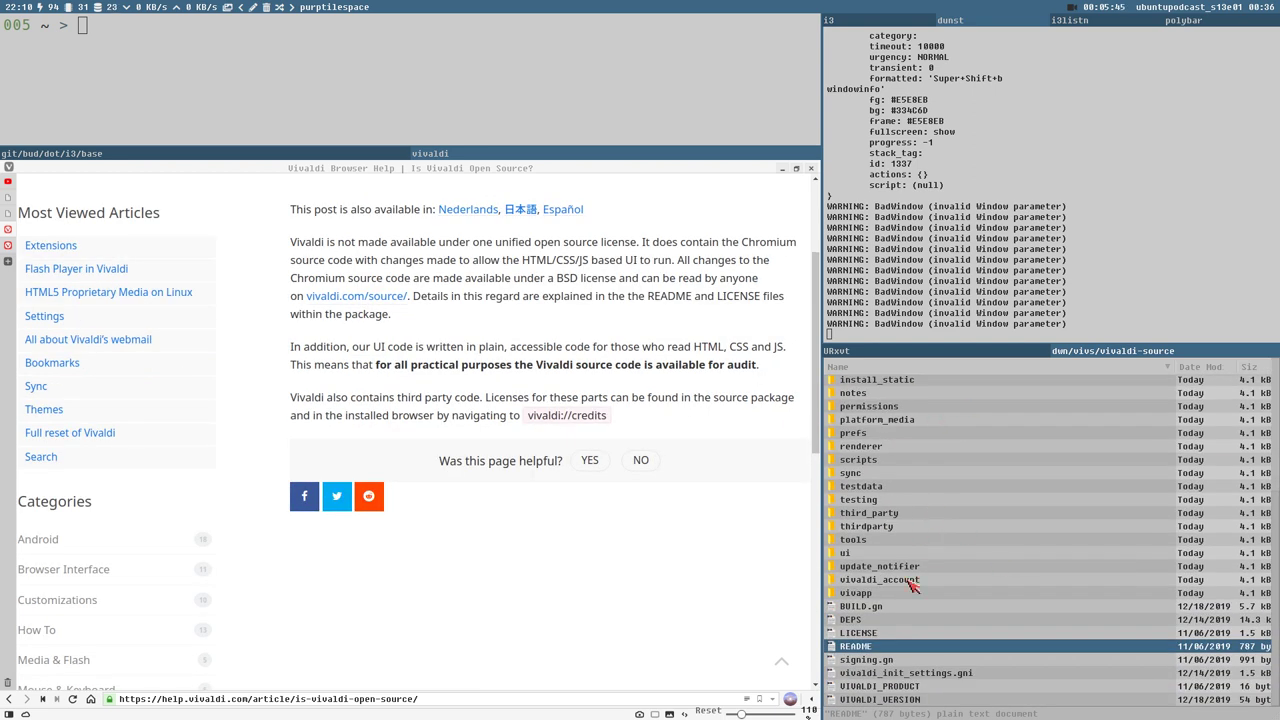
{"action": "scroll", "coordinate": [933, 568], "scroll_direction": "up", "scroll_amount": 2}
{"action": "scroll", "coordinate": [933, 568], "scroll_direction": "up", "scroll_amount": 2}
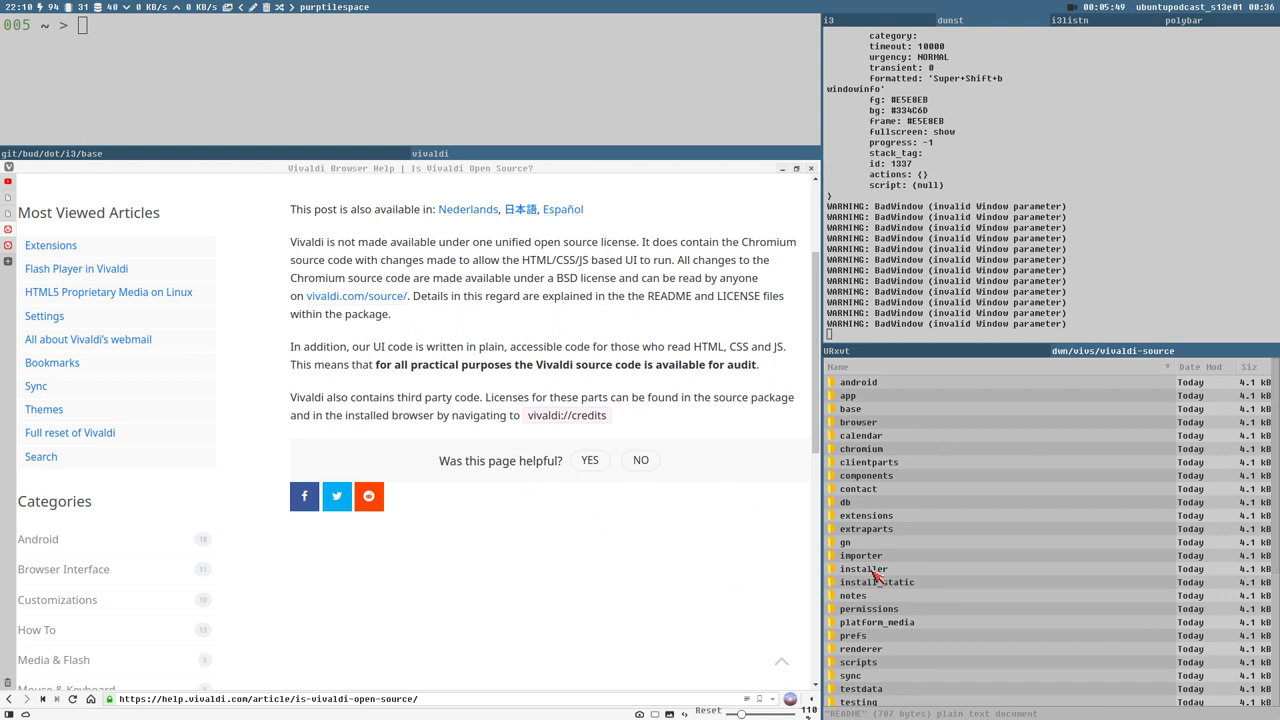
{"action": "scroll", "coordinate": [665, 415], "scroll_direction": "up", "scroll_amount": 2}
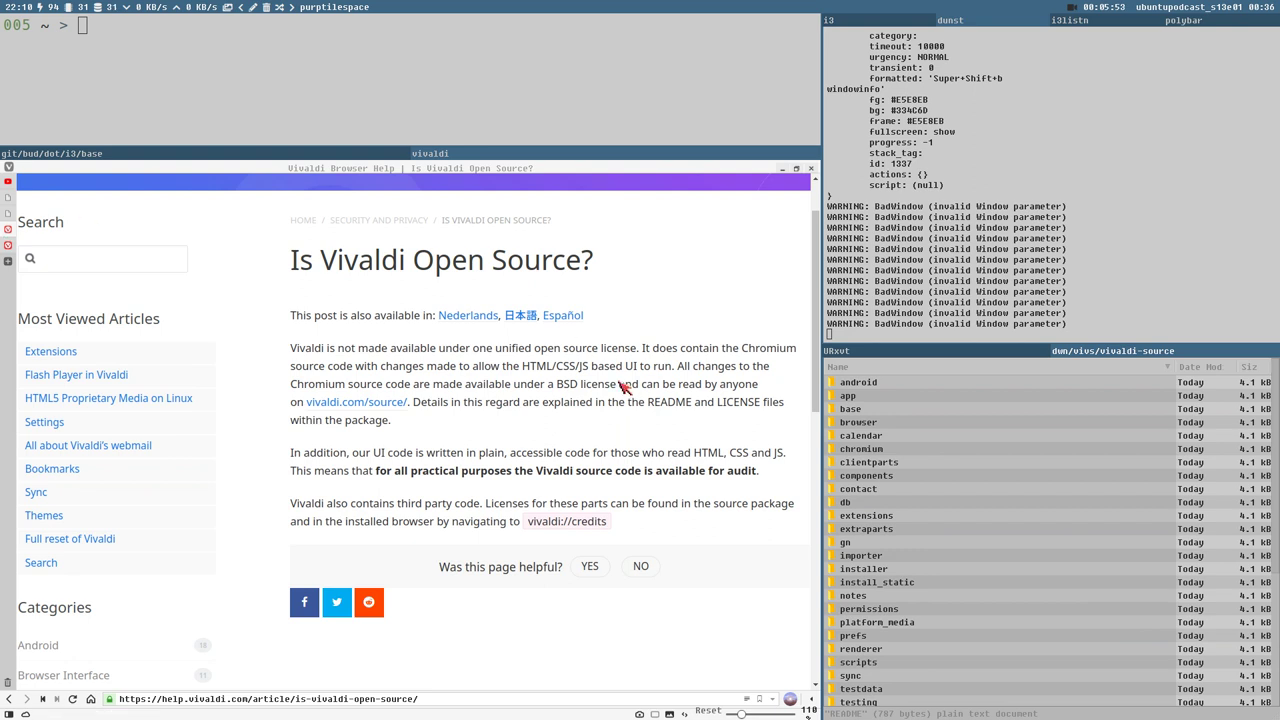
{"action": "scroll", "coordinate": [562, 455], "scroll_direction": "up", "scroll_amount": 1}
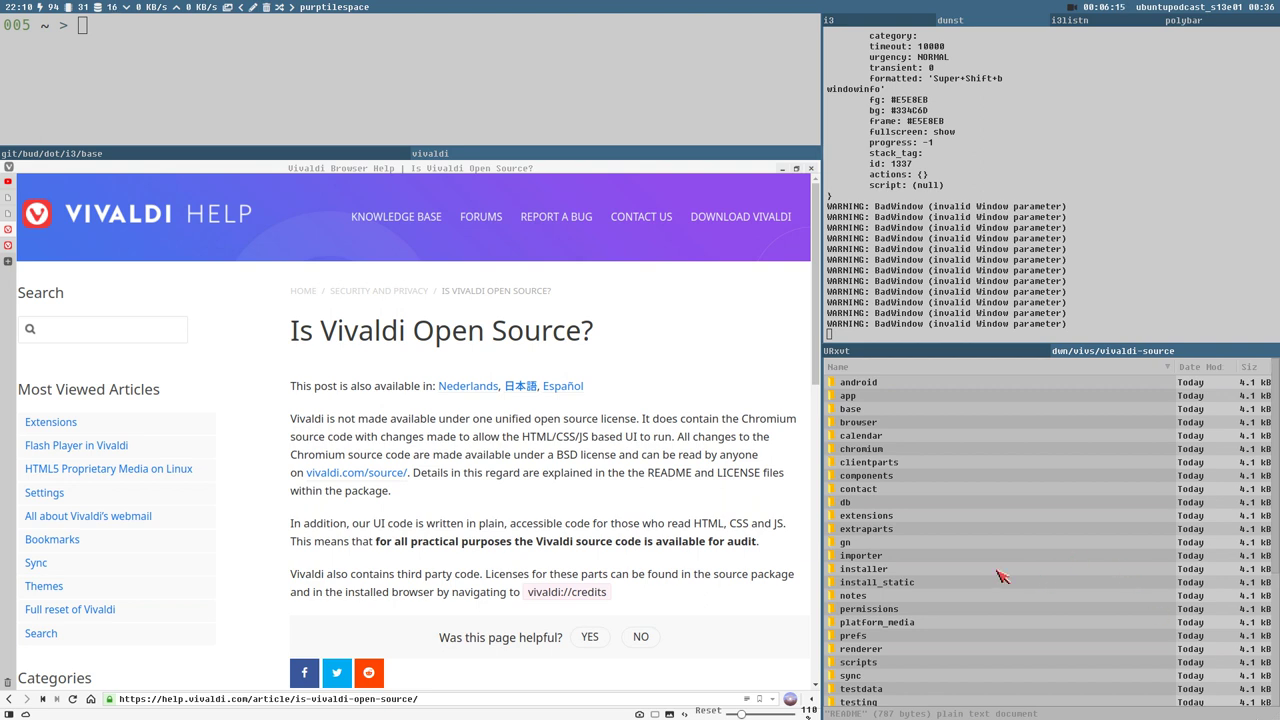
{"action": "scroll", "coordinate": [938, 560], "scroll_direction": "down", "scroll_amount": 4}
{"action": "scroll", "coordinate": [938, 560], "scroll_direction": "down", "scroll_amount": 1}
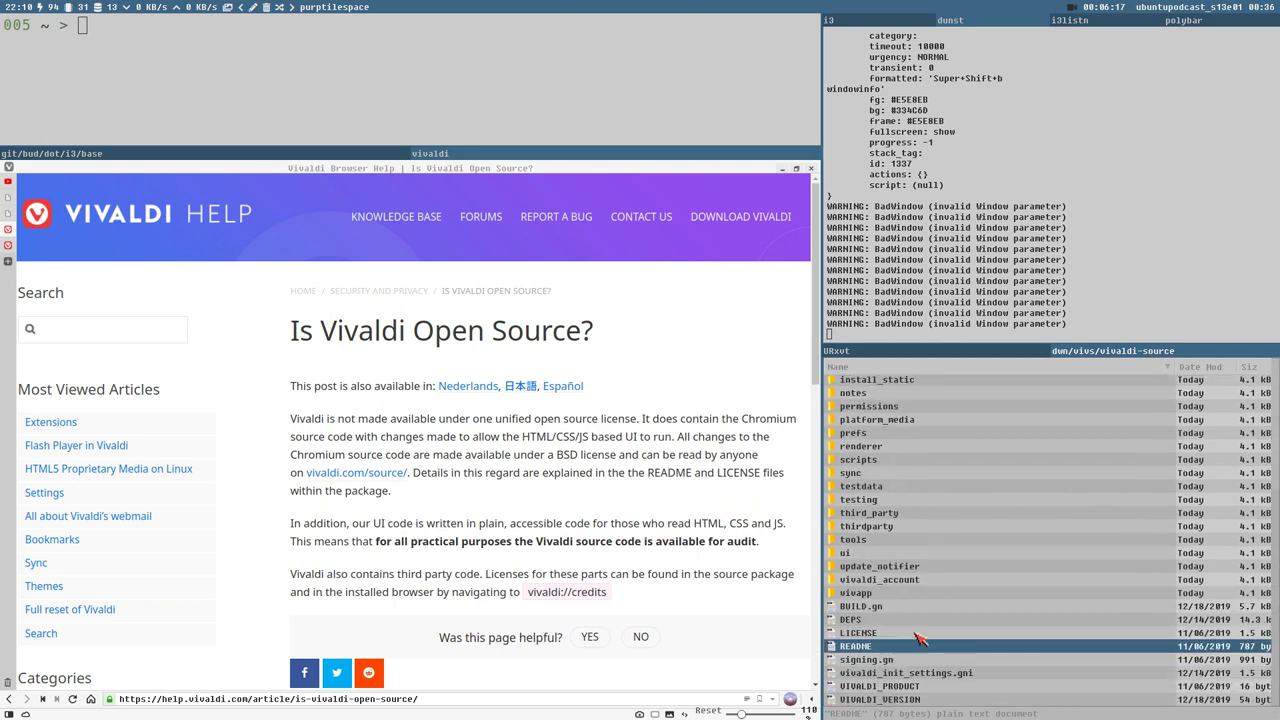
Highlight "for all practical purposes" in the article, select the thirdparty folder and look over the source folder listing
{"action": "left_click_drag", "start_coordinate": [374, 548], "coordinate": [516, 548]}
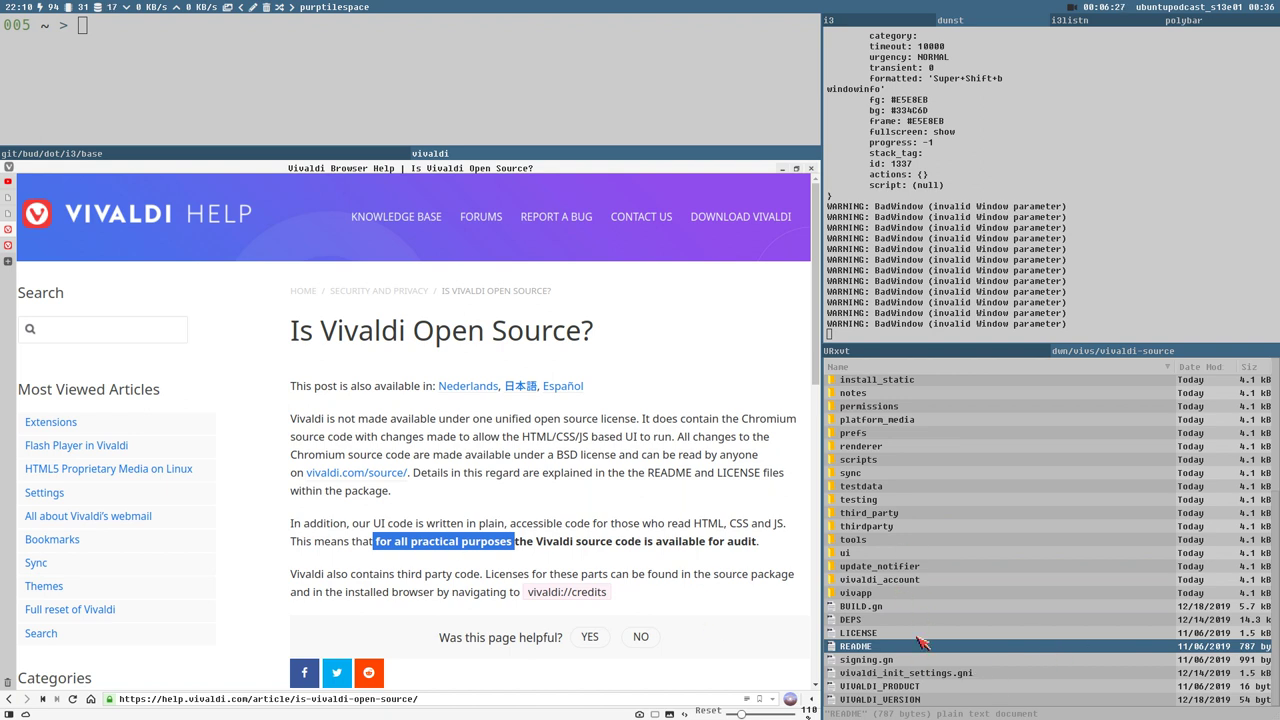
{"action": "left_click", "coordinate": [855, 527]}
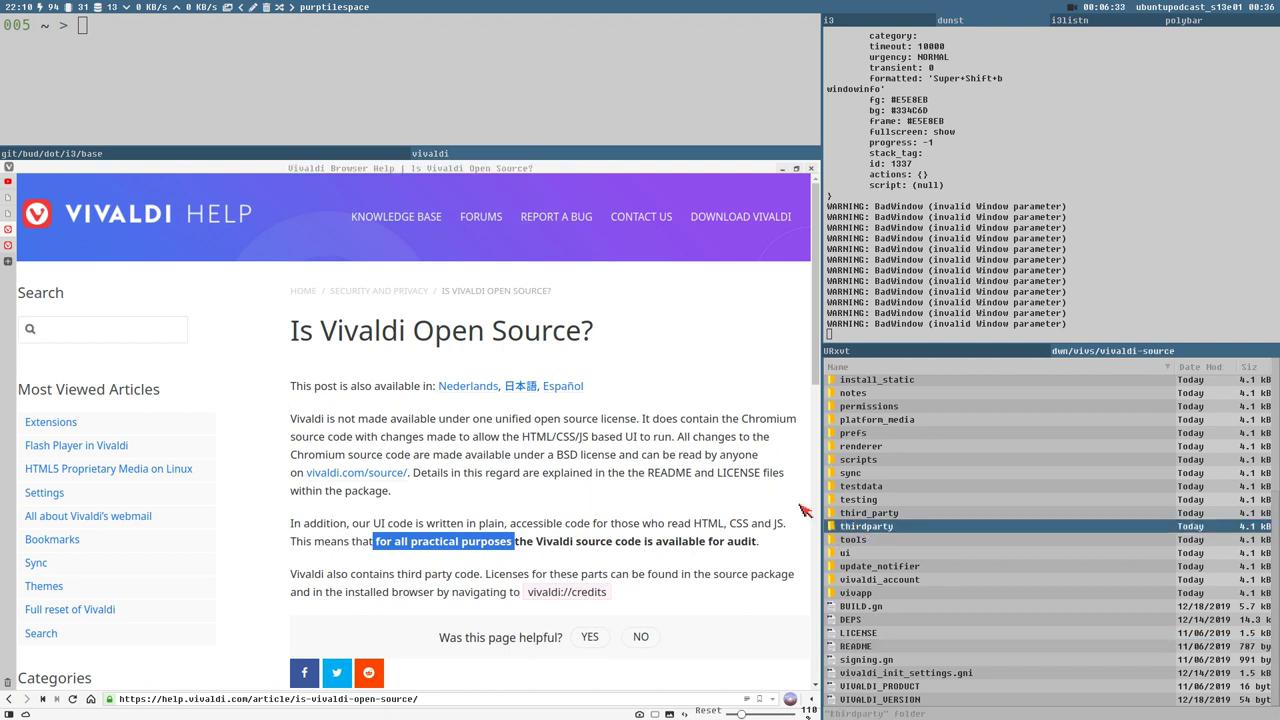
{"action": "scroll", "coordinate": [910, 532], "scroll_direction": "up", "scroll_amount": 5}
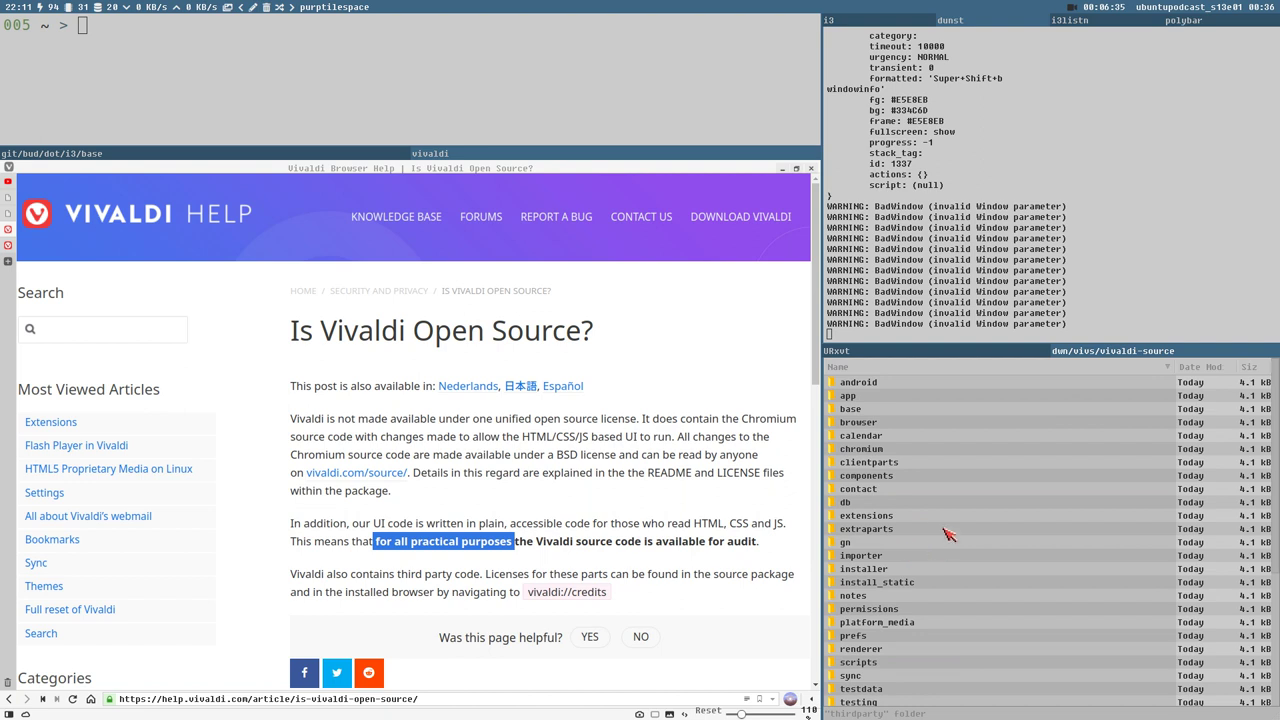
{"action": "scroll", "coordinate": [942, 520], "scroll_direction": "down", "scroll_amount": 5}
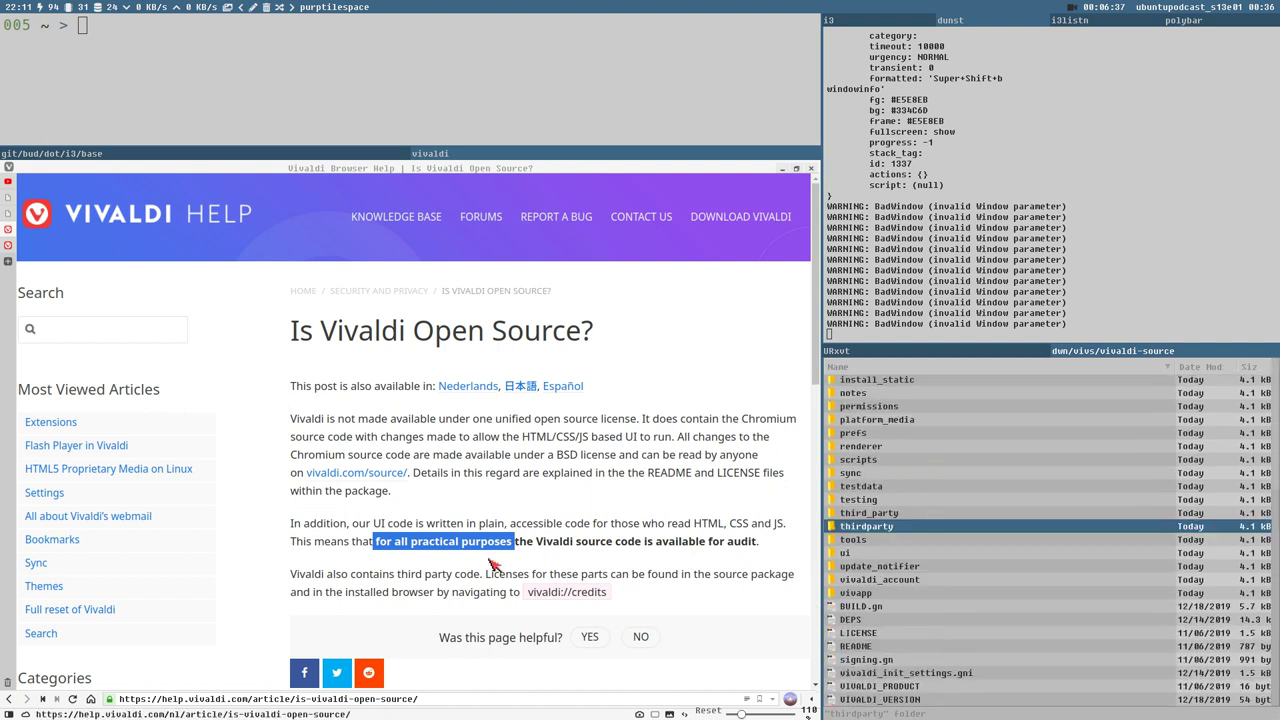
Bring up the YouTube video in Vivaldi, return to the i3 base config and add a blank line under "vivaldi stuff"
{"action": "left_click", "coordinate": [8, 183]}
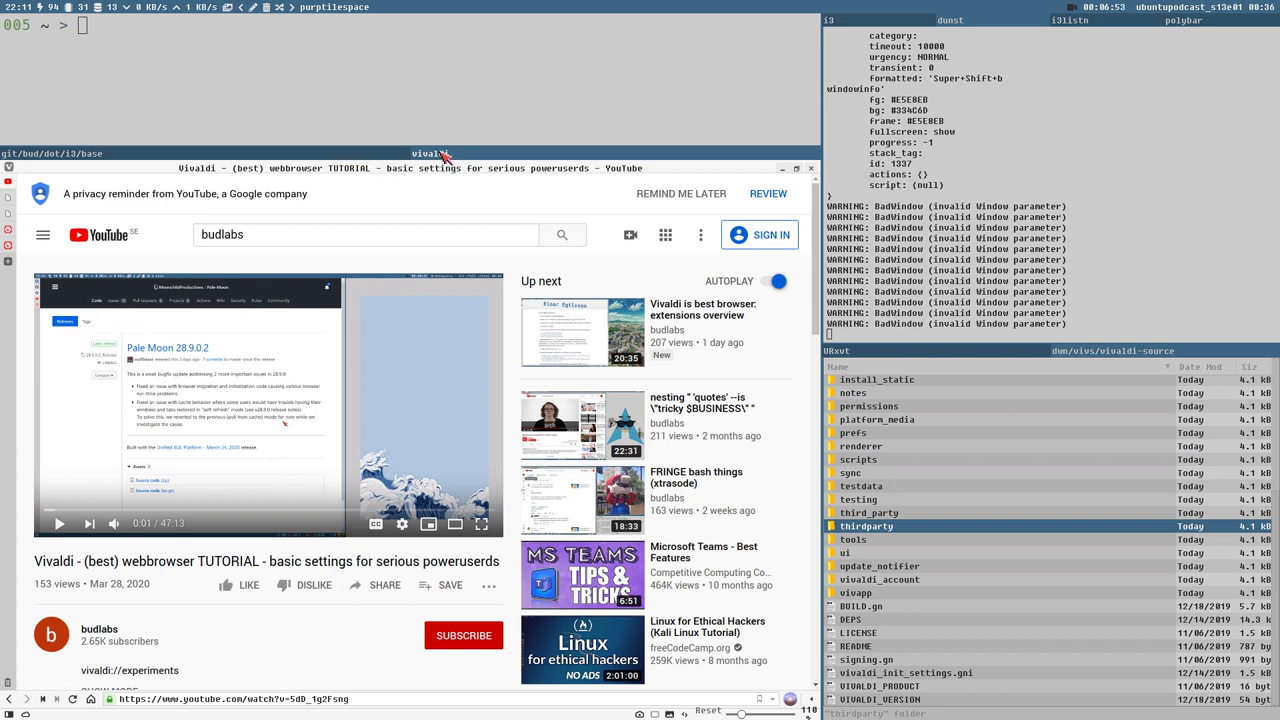
{"action": "left_click", "coordinate": [367, 157]}
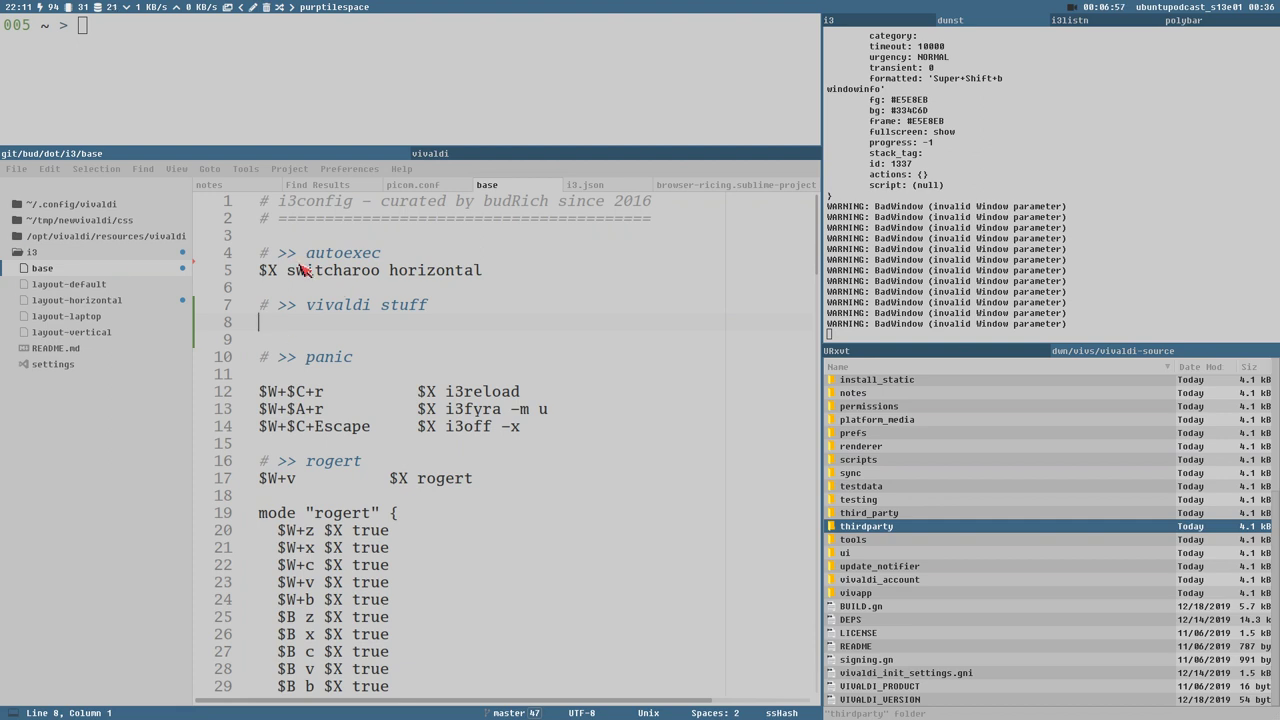
{"action": "key", "text": "Return"}
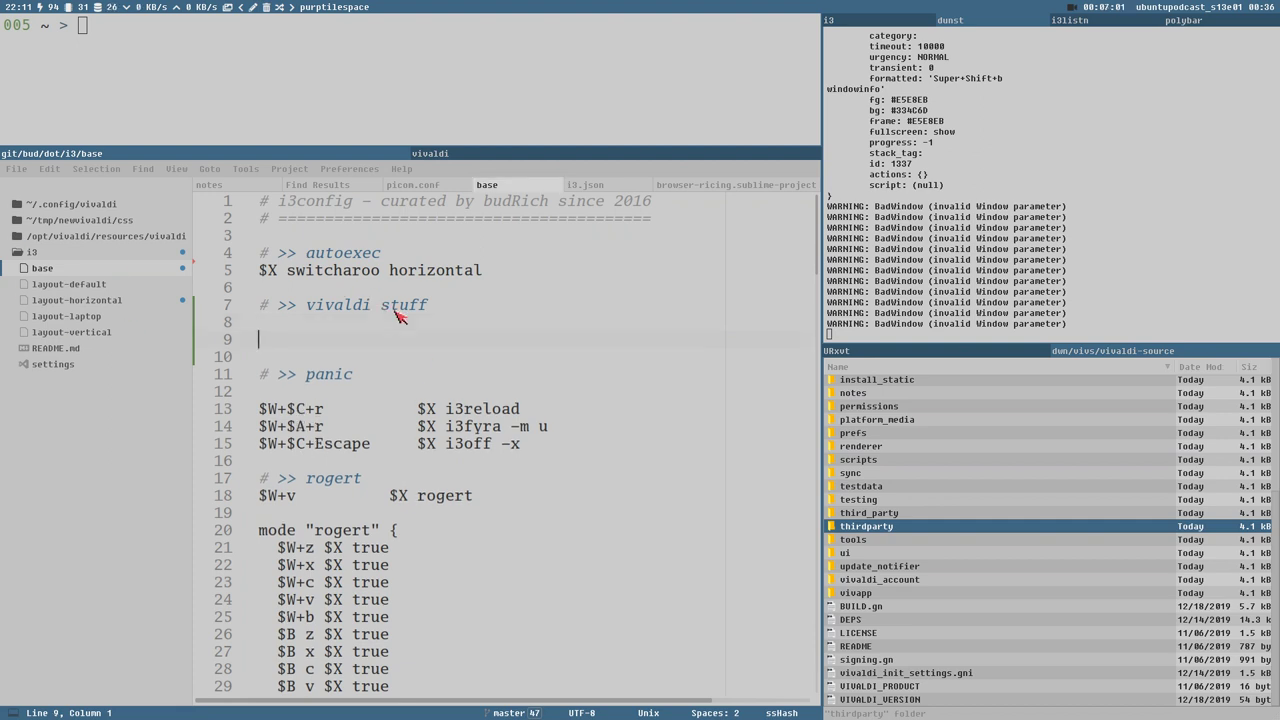
Close the open Vivaldi window and launch vivaldi-stable from the terminal
{"action": "left_click", "coordinate": [480, 155]}
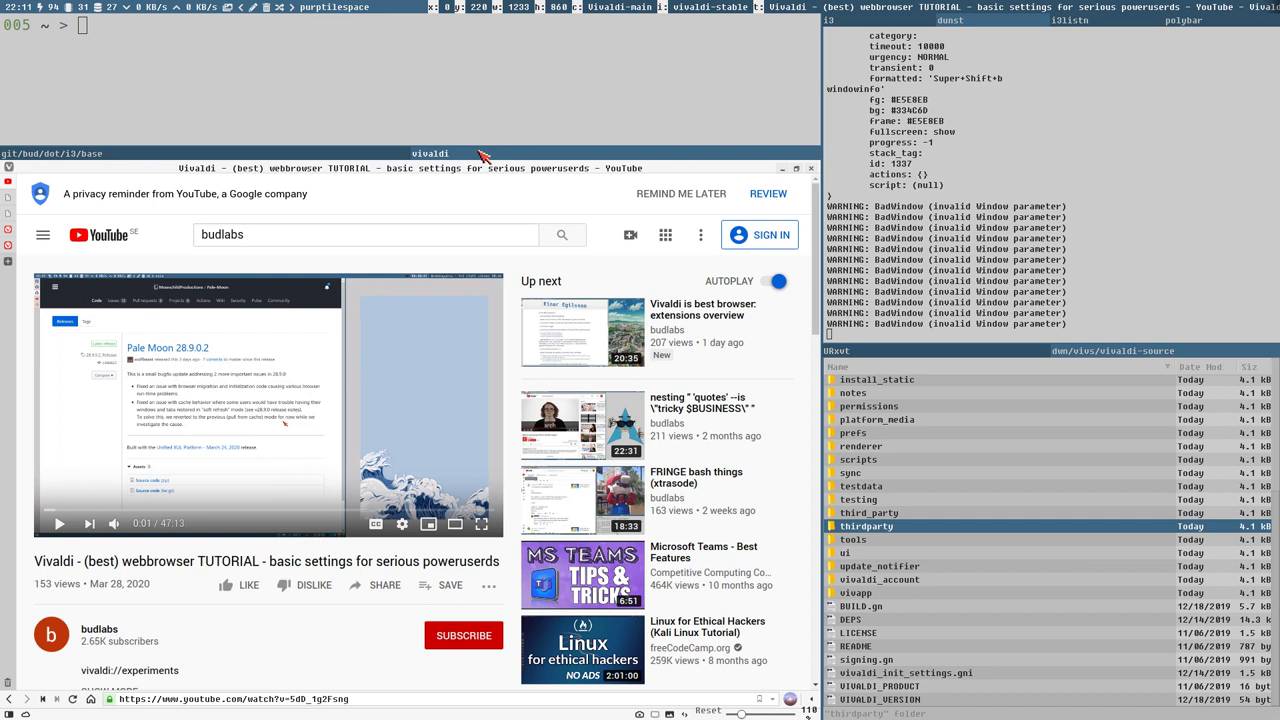
{"action": "middle_click", "coordinate": [482, 157]}
{"action": "type", "text": "vivaldi-"}
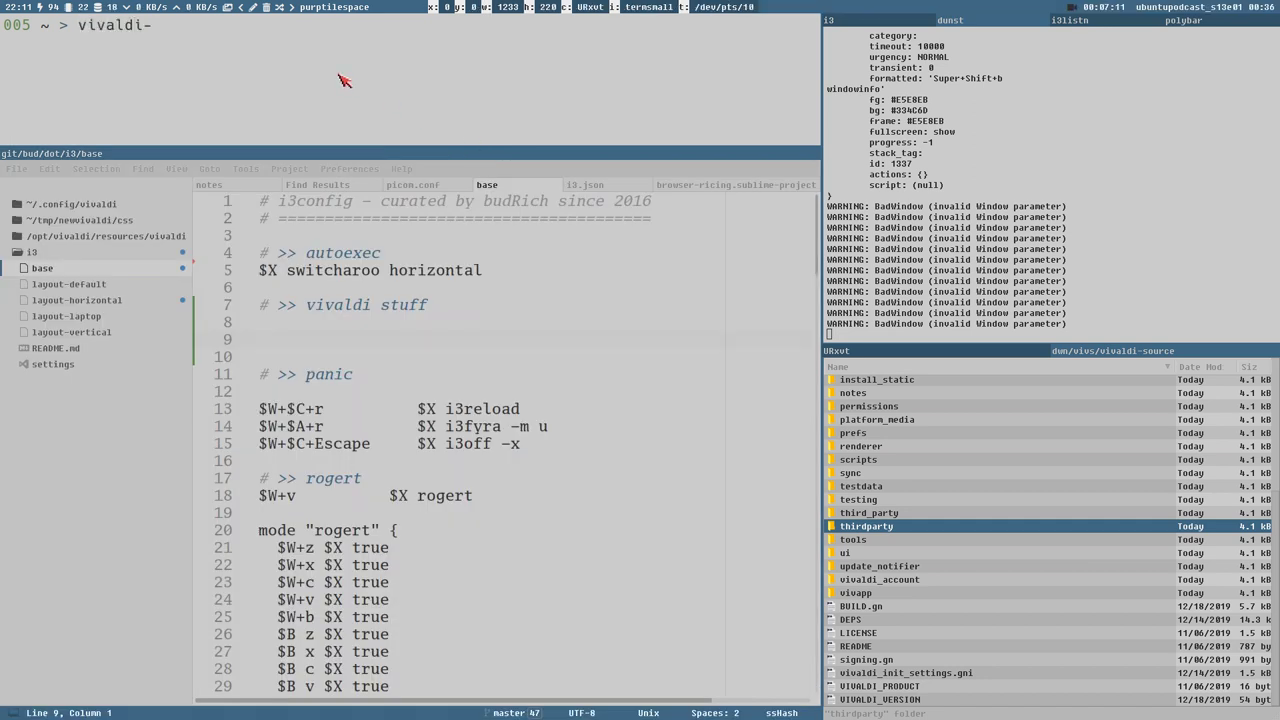
{"action": "type", "text": "stable"}
{"action": "key", "text": "Return"}
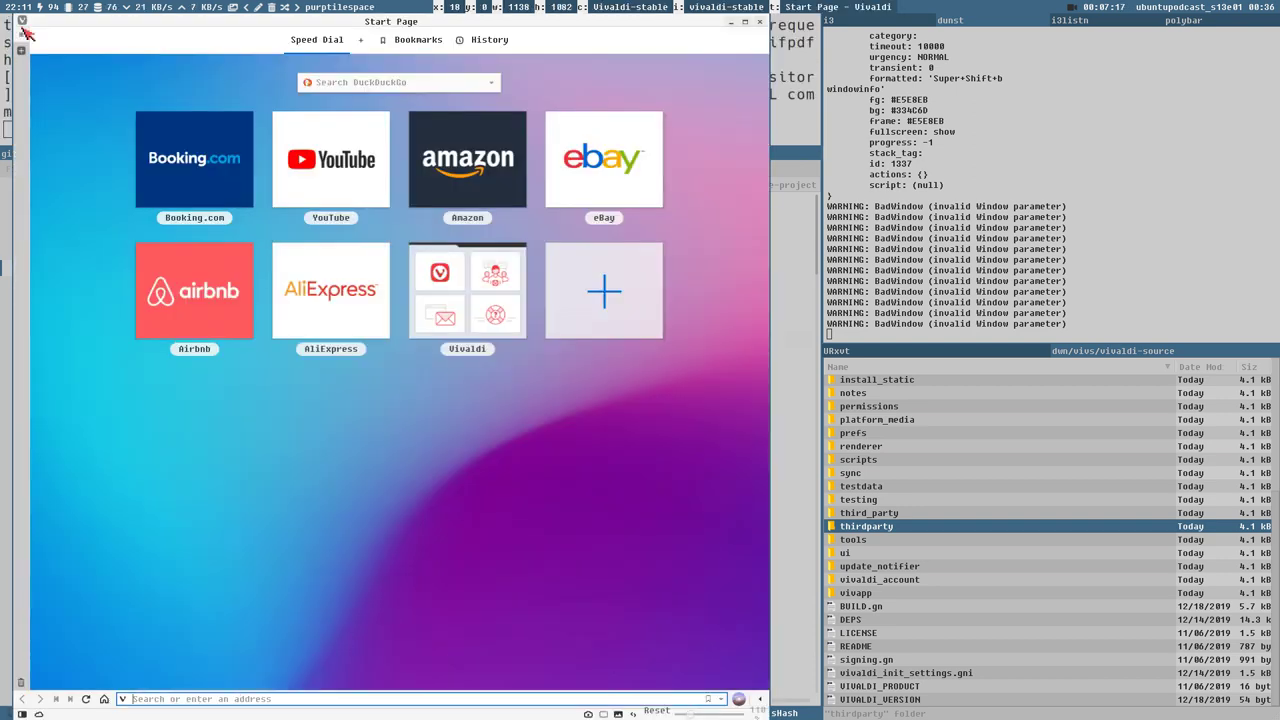
Make the new Vivaldi window floating and move it clear of the "vivaldi stuff" section of the config
{"action": "key", "text": "super+shift+space"}
{"action": "left_click_drag", "start_coordinate": [179, 222], "coordinate": [167, 185]}
{"action": "left_click_drag", "start_coordinate": [312, 172], "coordinate": [486, 200]}
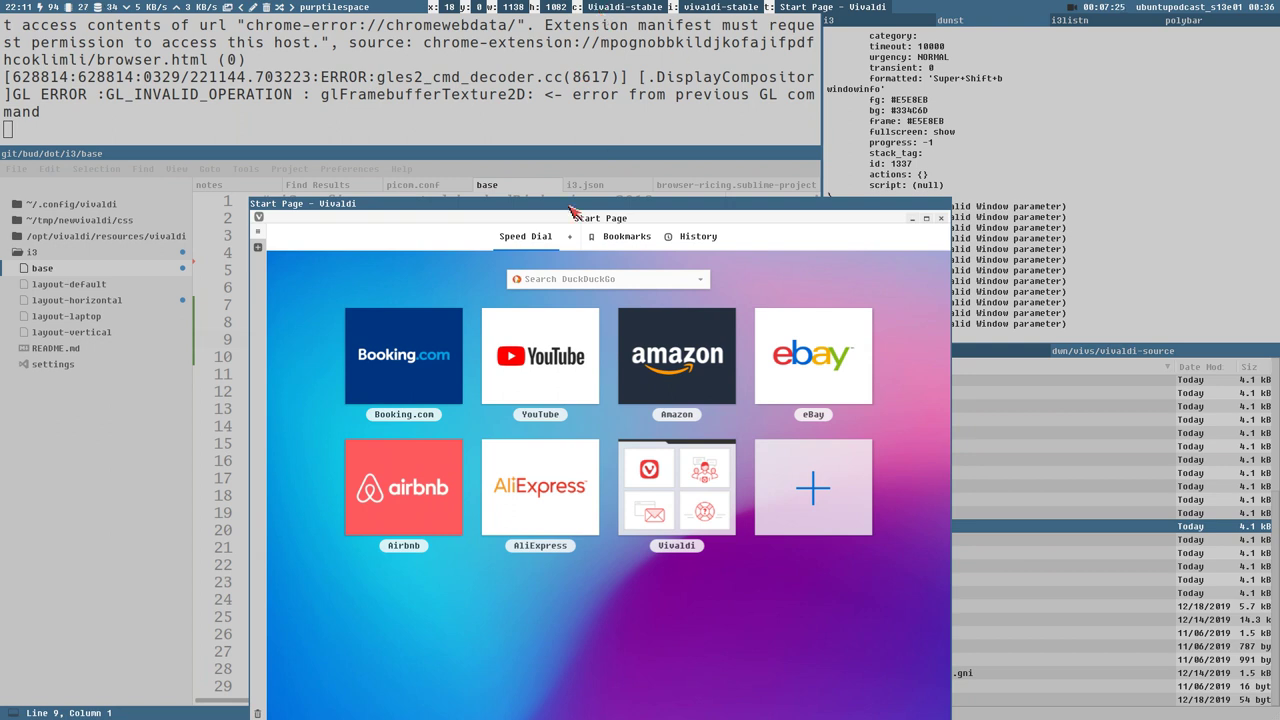
{"action": "left_click_drag", "start_coordinate": [577, 208], "coordinate": [838, 177]}
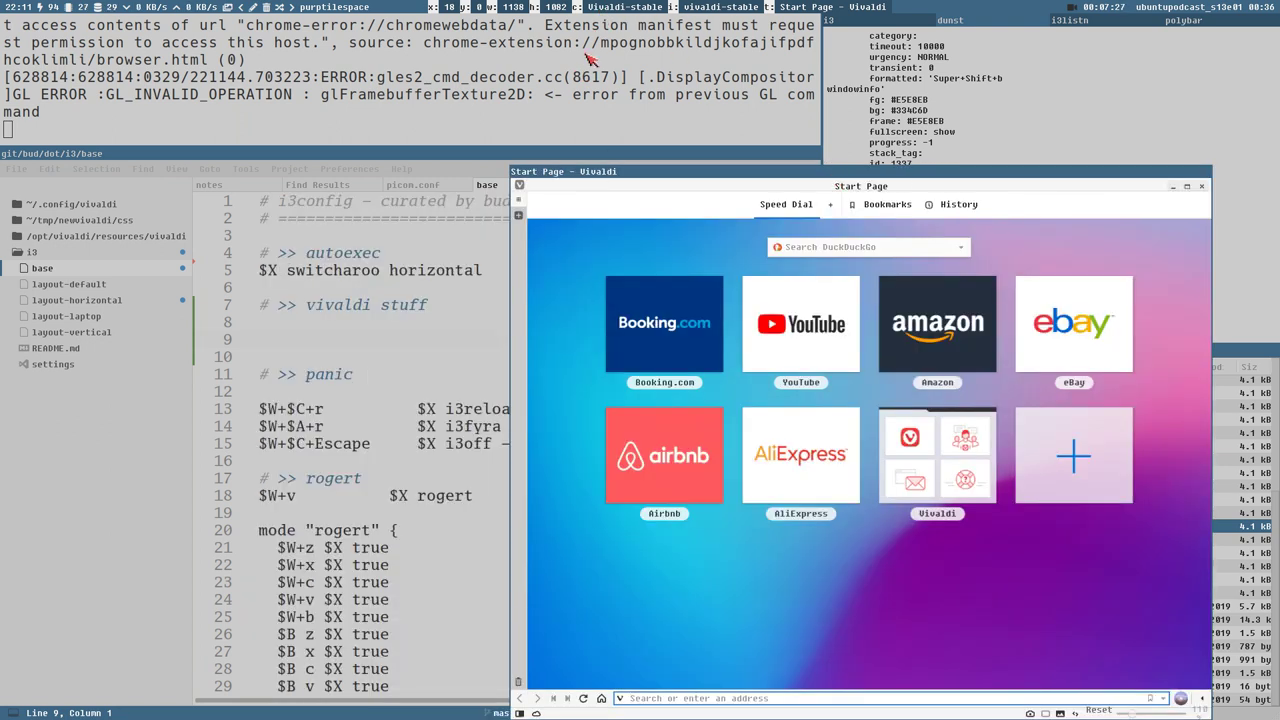
Add the comment "# Vivaldi-stable" under "vivaldi stuff", save the config and close the floating Vivaldi window
{"action": "left_click", "coordinate": [274, 339]}
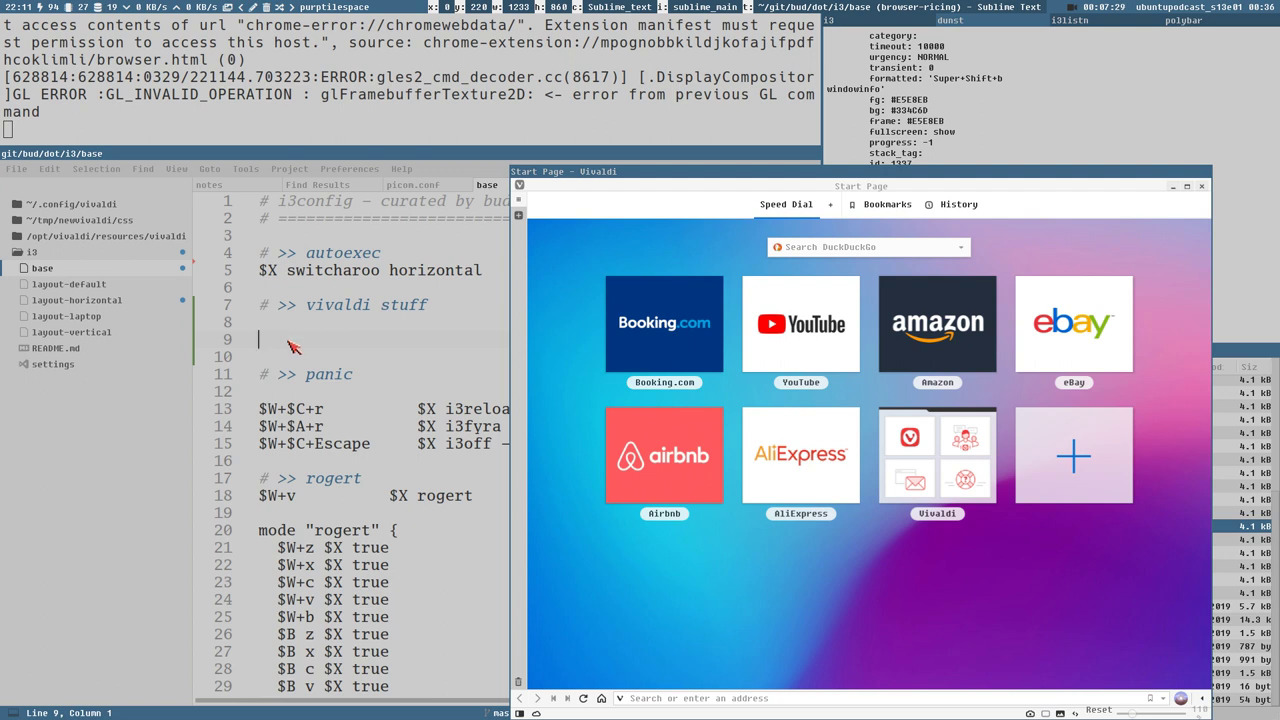
{"action": "type", "text": "Vivaldi-stable"}
{"action": "key", "text": "ctrl+slash"}
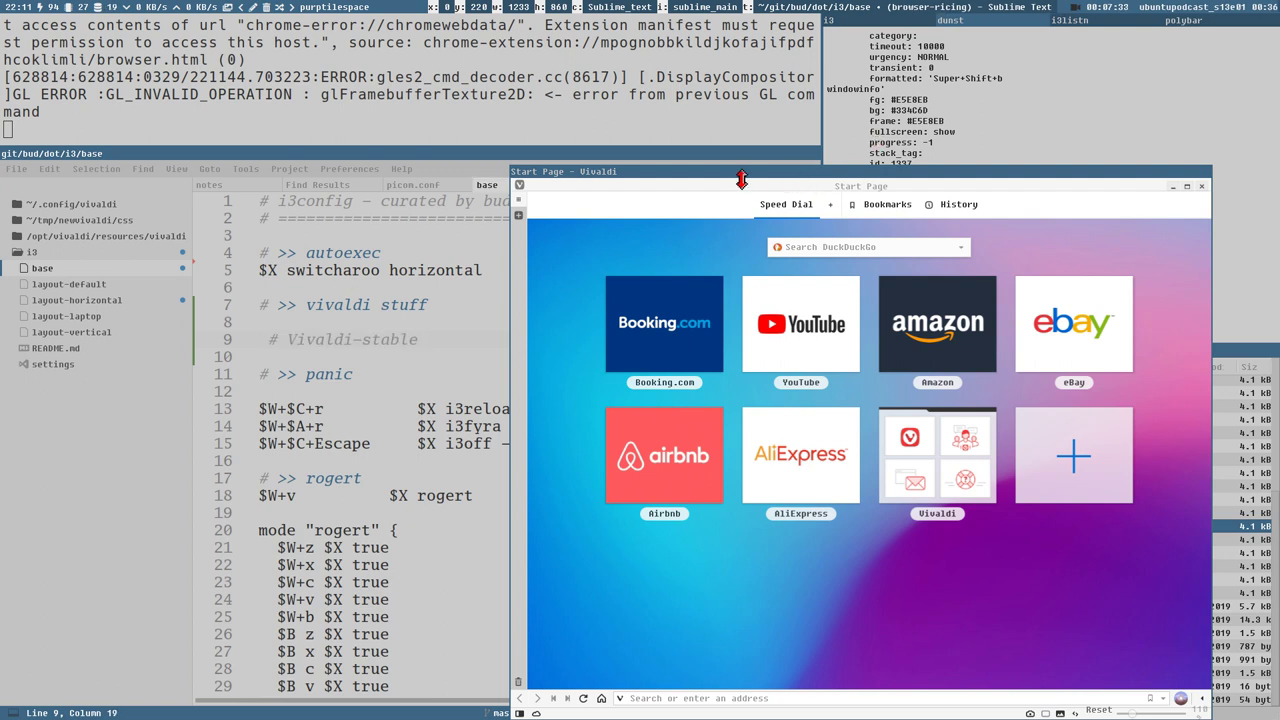
{"action": "left_click_drag", "start_coordinate": [742, 183], "coordinate": [680, 136]}
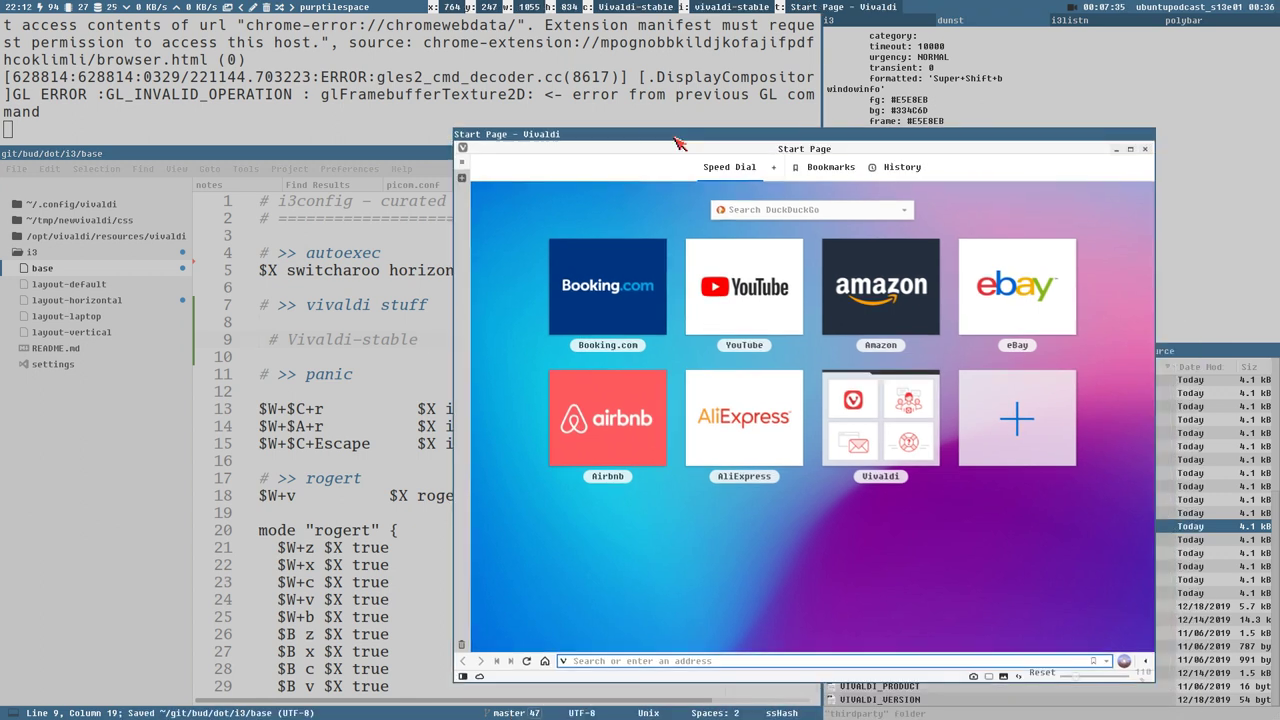
{"action": "key", "text": "super+shift+q"}
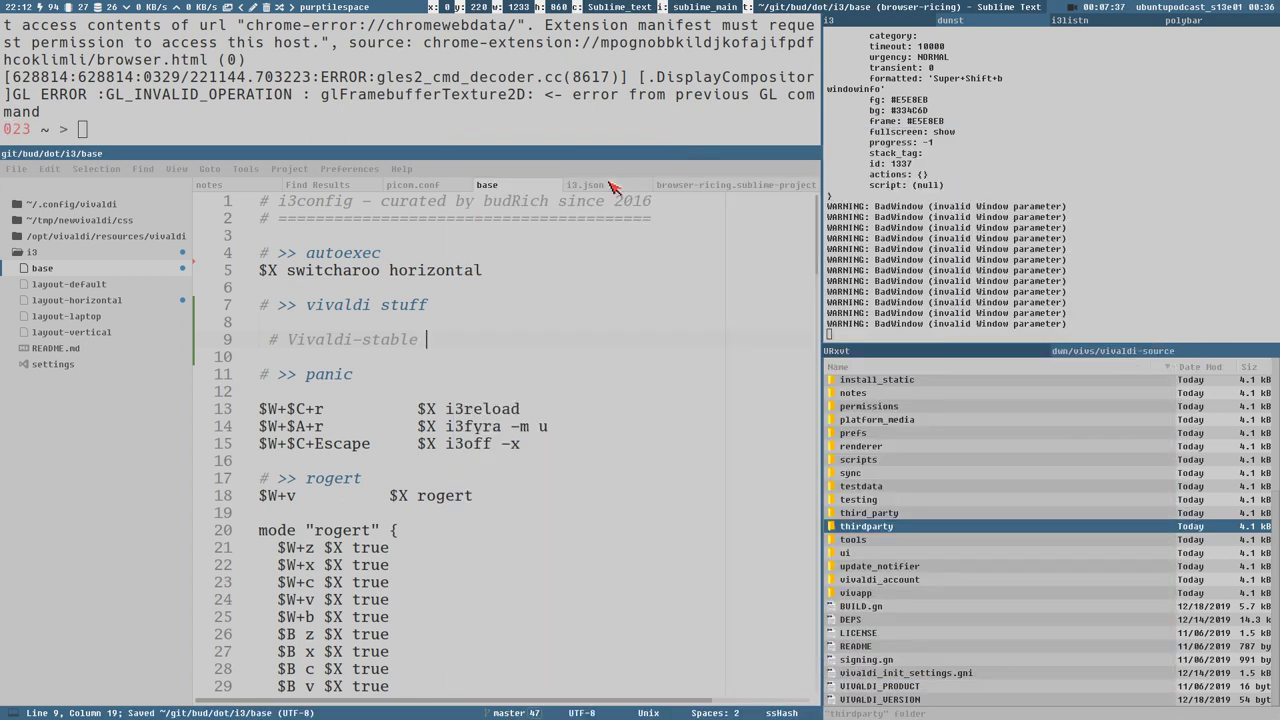
Below the comment, add "bindym Mod4+f exec --no-startup-id vivaldi-stable", save the base config and reload i3
{"action": "key", "text": "Return"}
{"action": "key", "text": "BackSpace"}
{"action": "key", "text": "BackSpace"}
{"action": "key", "text": "Return"}
{"action": "key", "text": "BackSpace"}
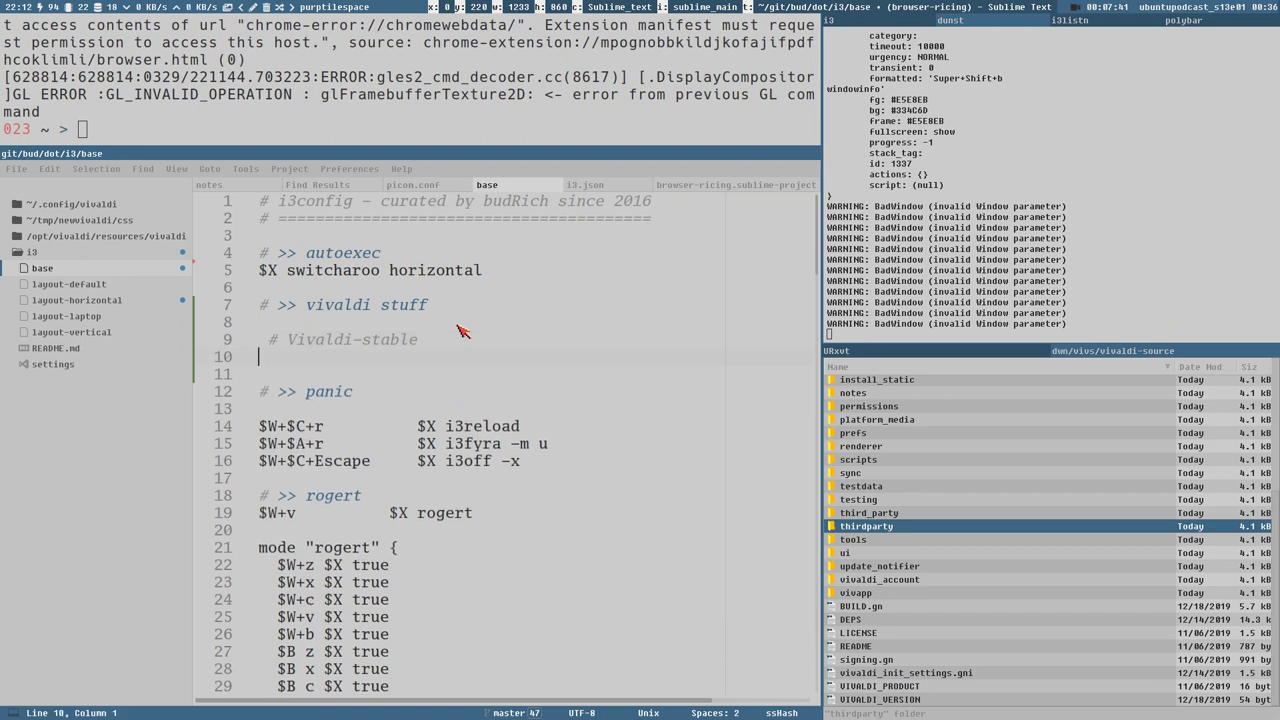
{"action": "key", "text": "Return"}
{"action": "type", "text": "bindym Mod4+f"}
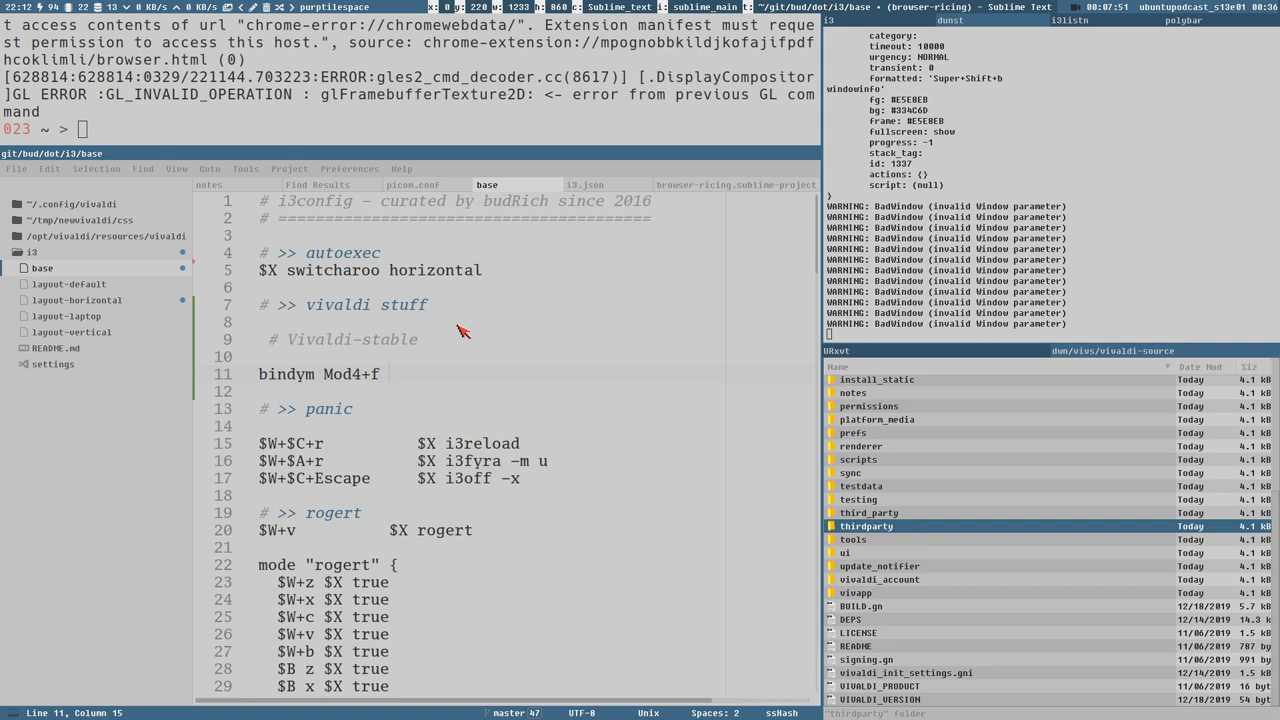
{"action": "type", "text": " exec --no-start"}
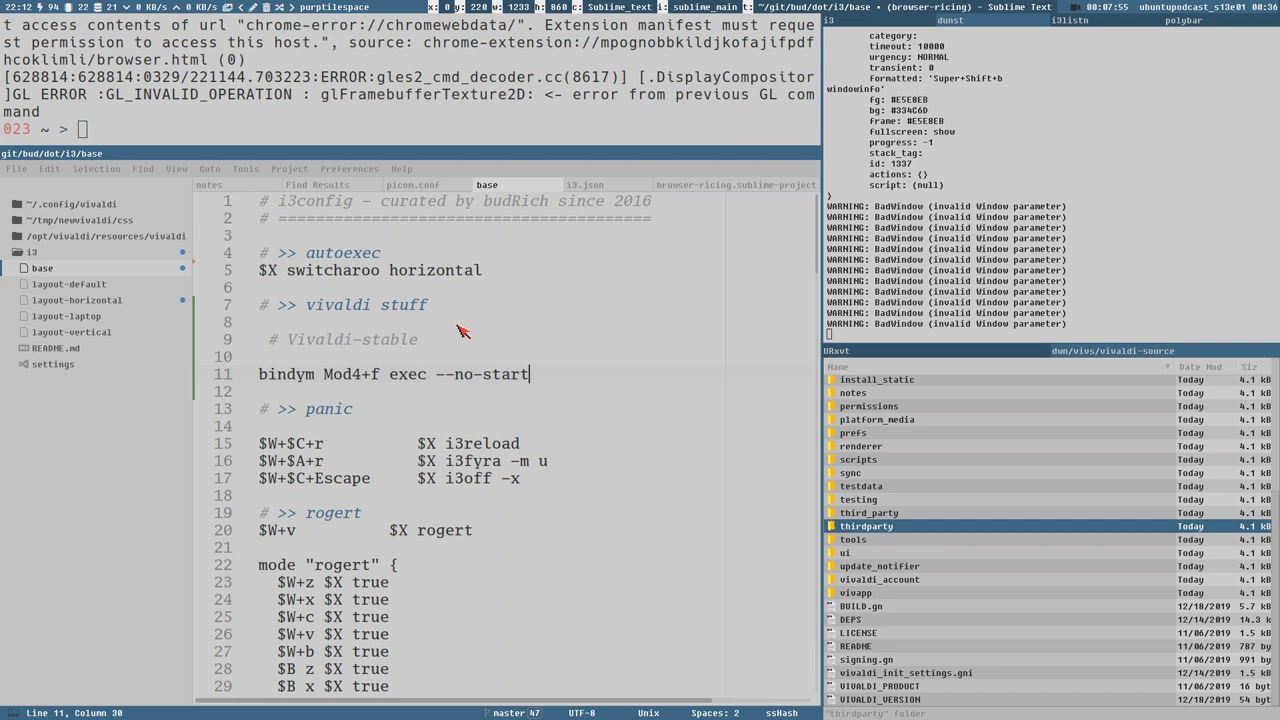
{"action": "type", "text": "up-id vivaldi-stable"}
{"action": "key", "text": "ctrl+s"}
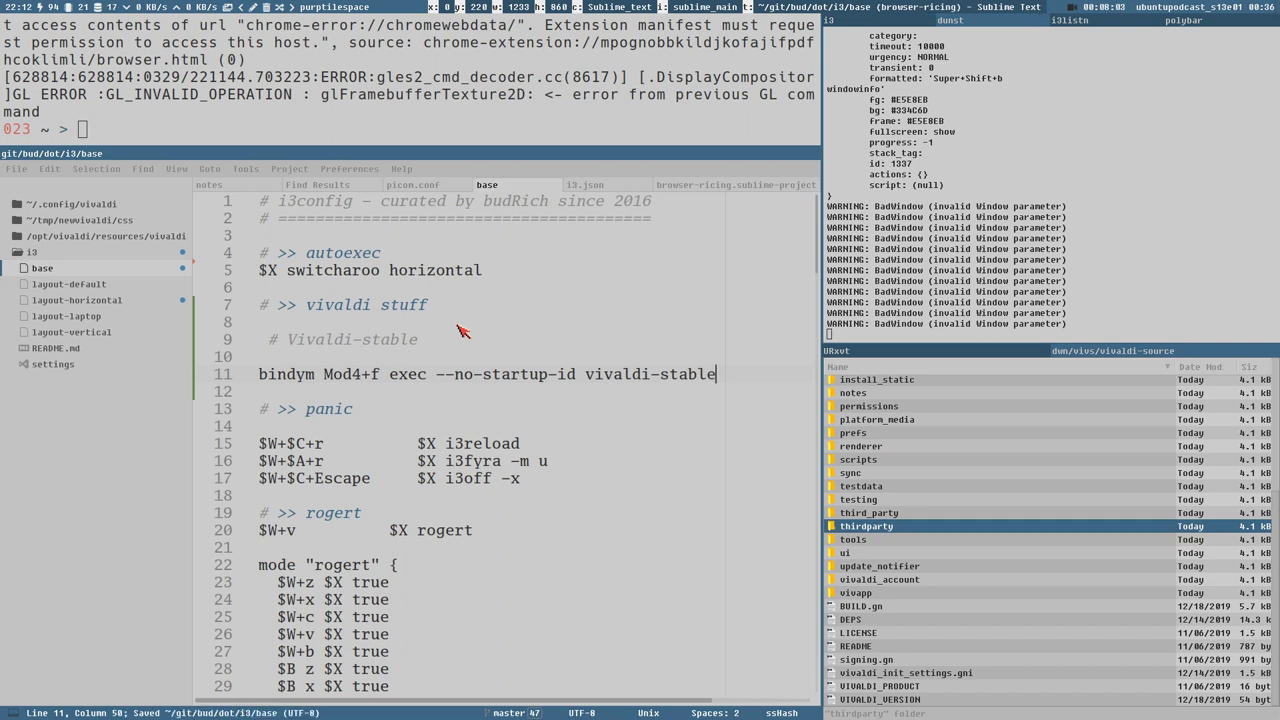
{"action": "key", "text": "super+ctrl+r"}
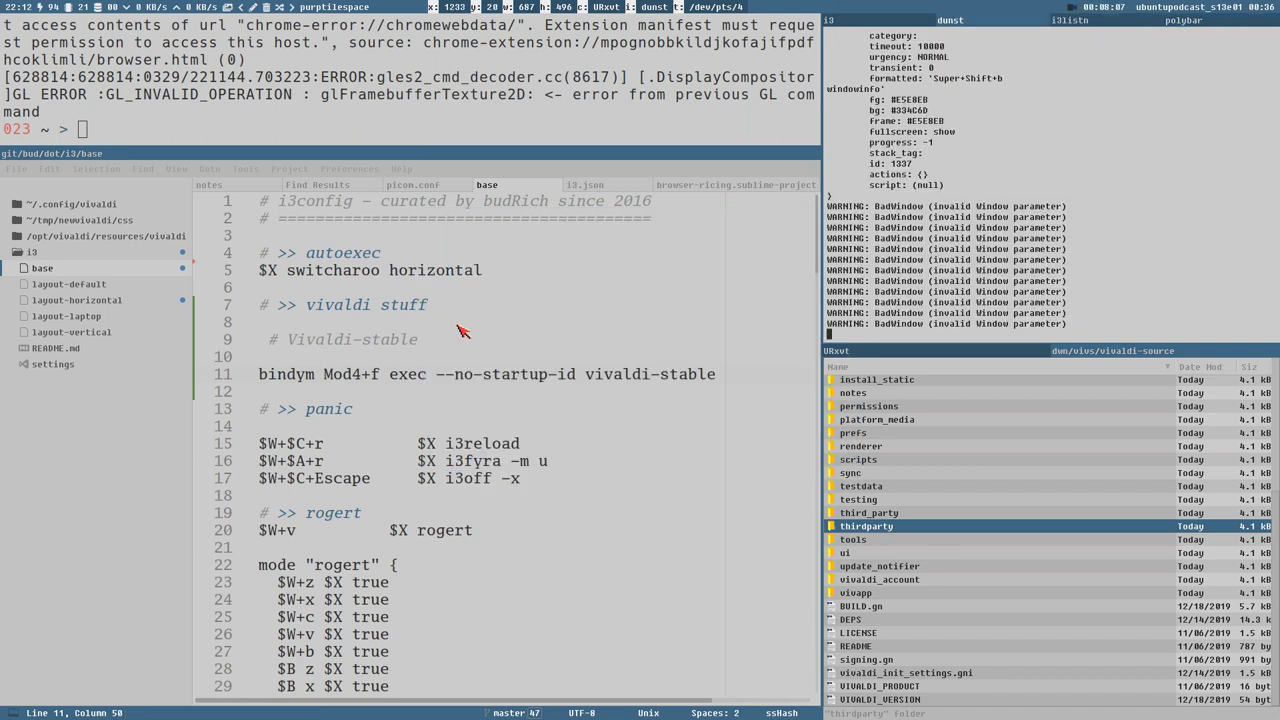
Try the Mod4+f binding from within its line in the base config
{"action": "left_click", "coordinate": [502, 376]}
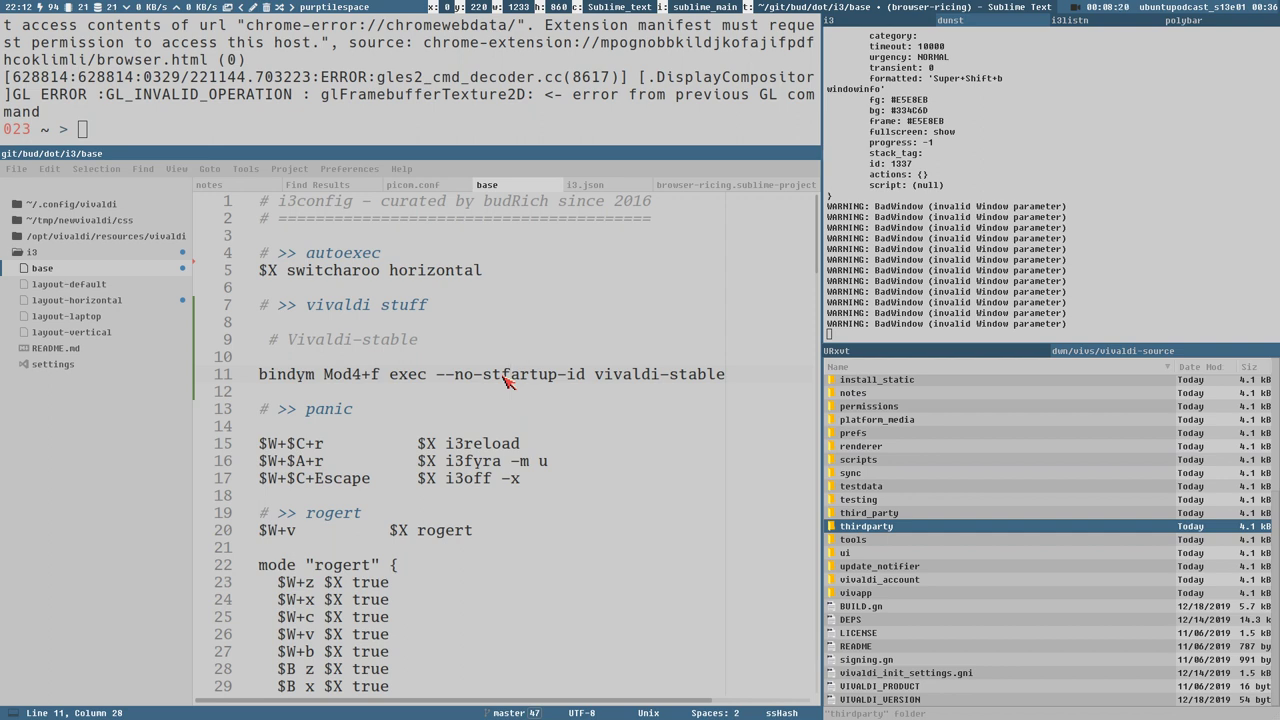
{"action": "key", "text": "BackSpace"}
{"action": "type", "text": "f"}
{"action": "key", "text": "ctrl+s"}
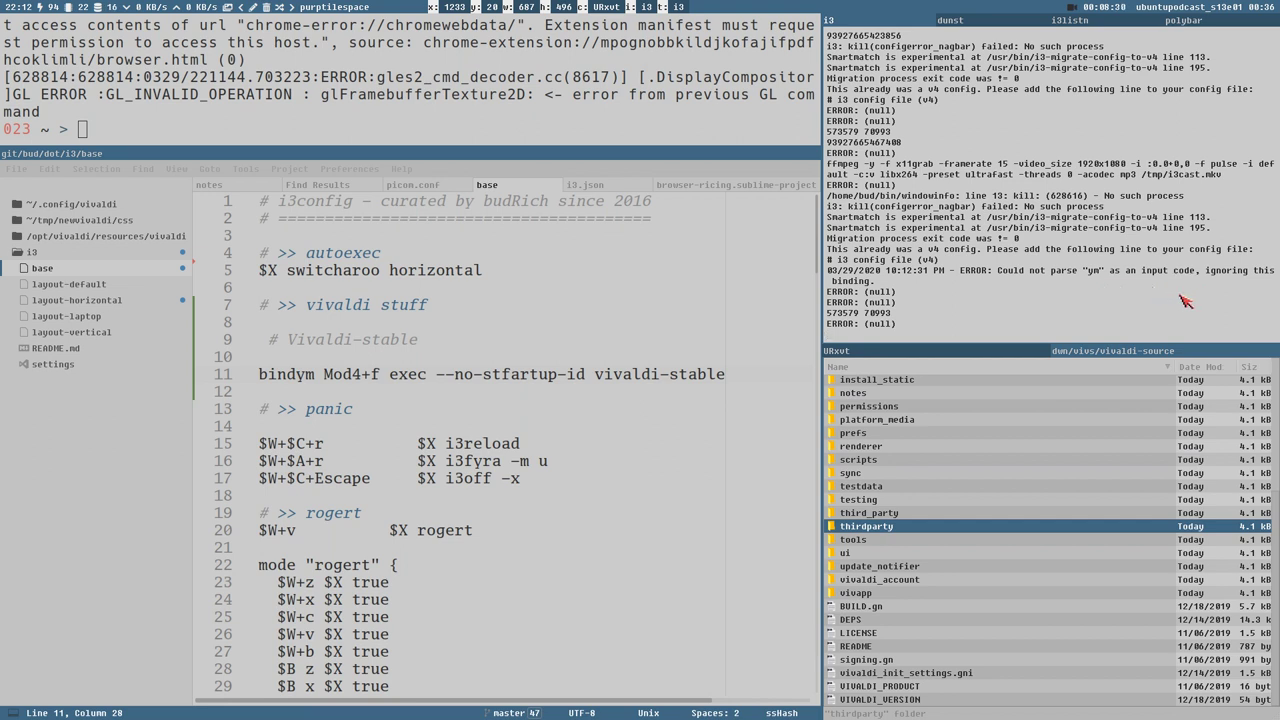
Correct "bindym" to "bindsym" in the Mod4+f line, save the config and reload i3
{"action": "left_click", "coordinate": [291, 383]}
{"action": "type", "text": "s"}
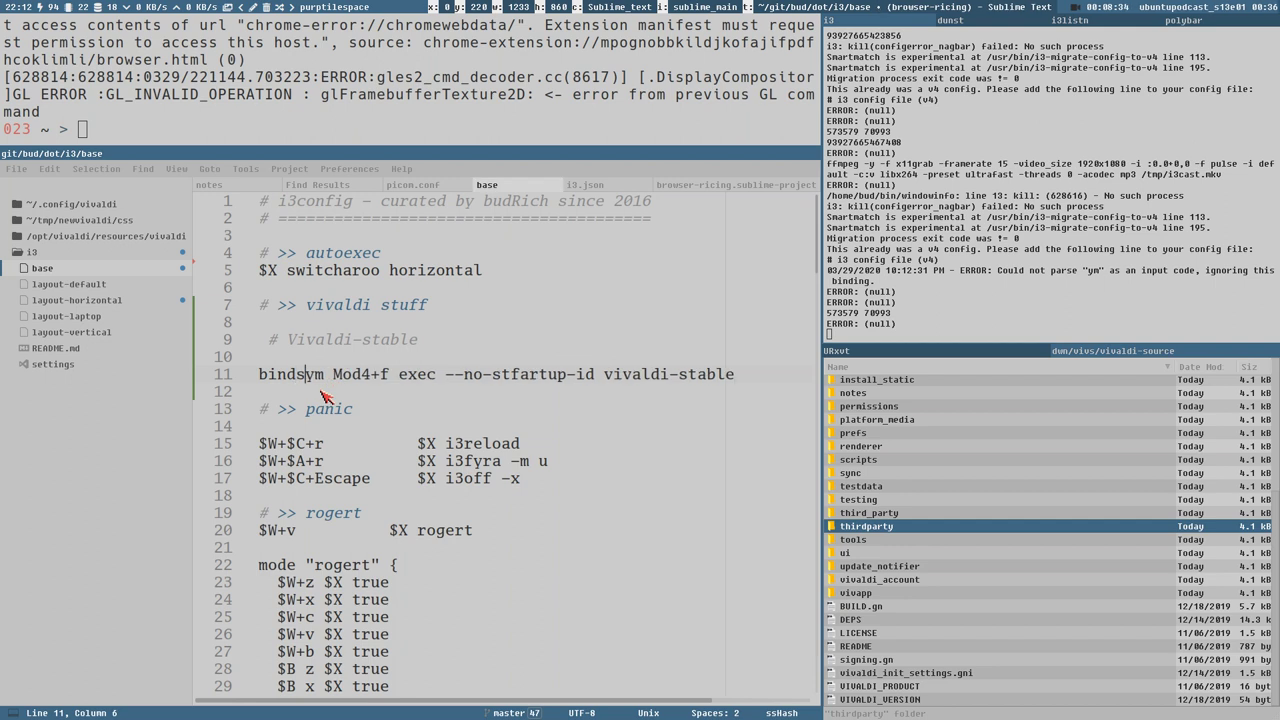
{"action": "key", "text": "ctrl+s"}
{"action": "key", "text": "super+ctrl+r"}
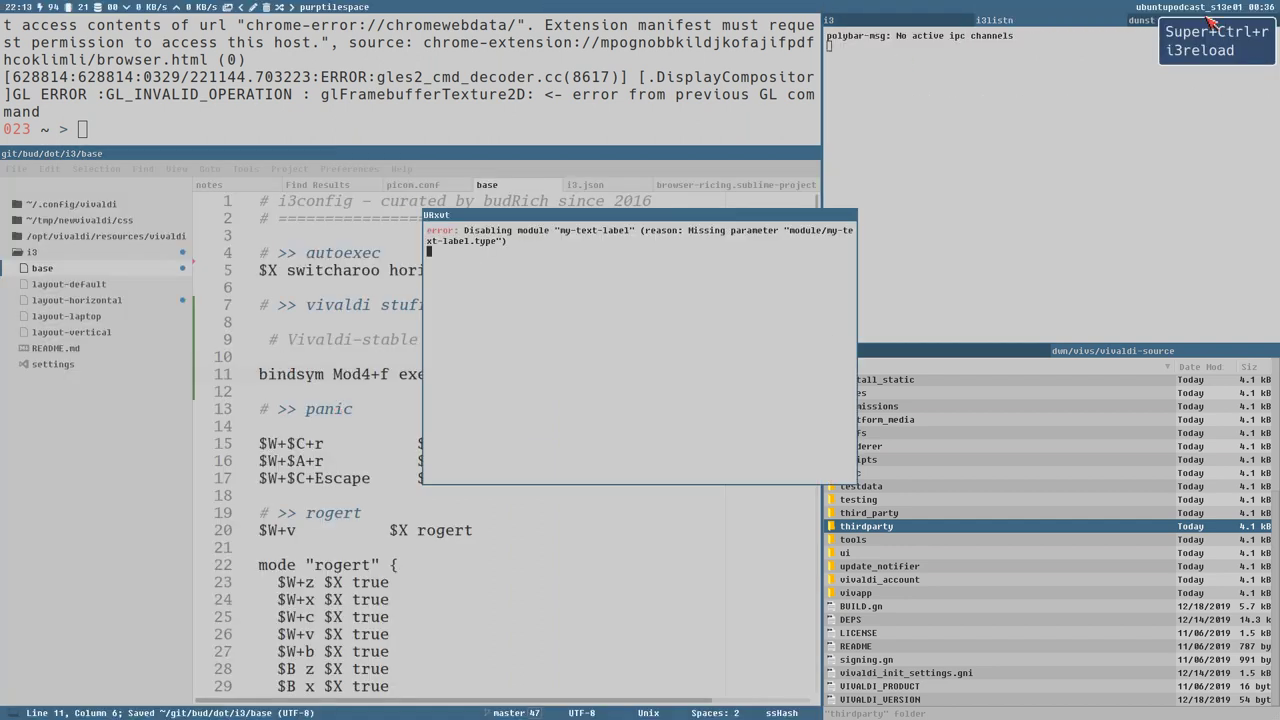
Test the Mod4+f binding from the config editor and dismiss its notification
{"action": "left_click", "coordinate": [506, 356]}
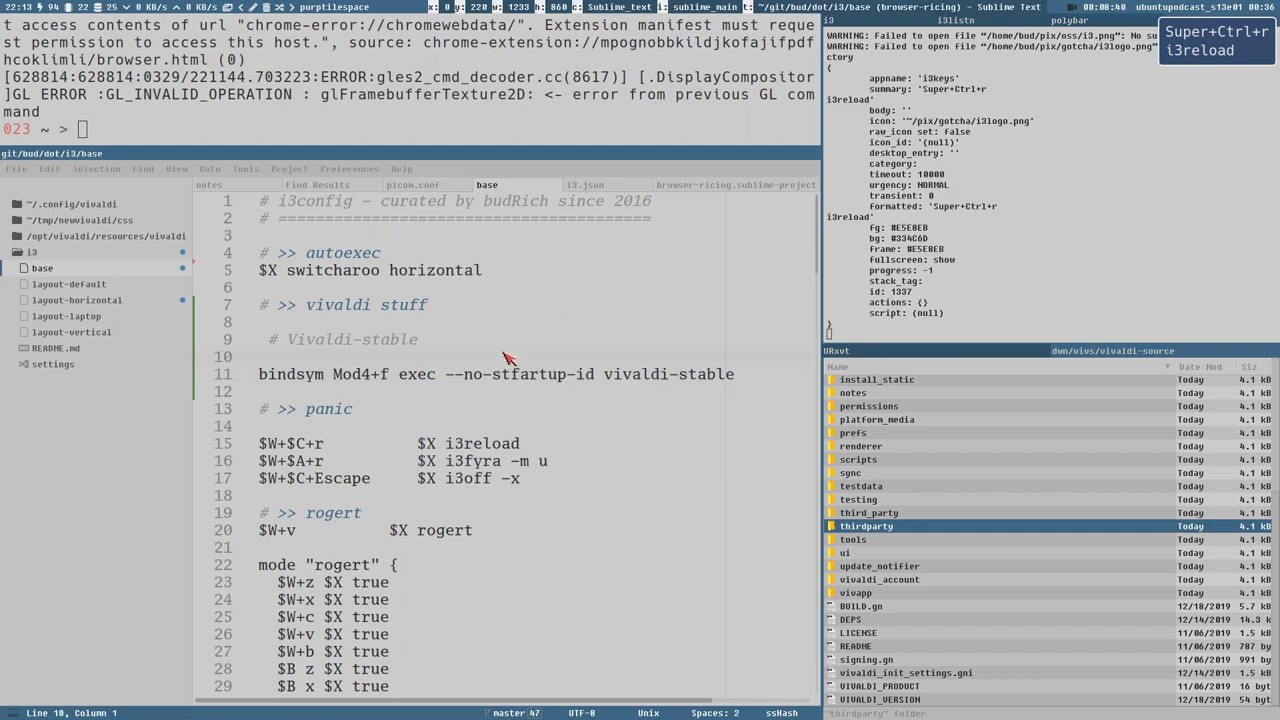
{"action": "key", "text": "super+f"}
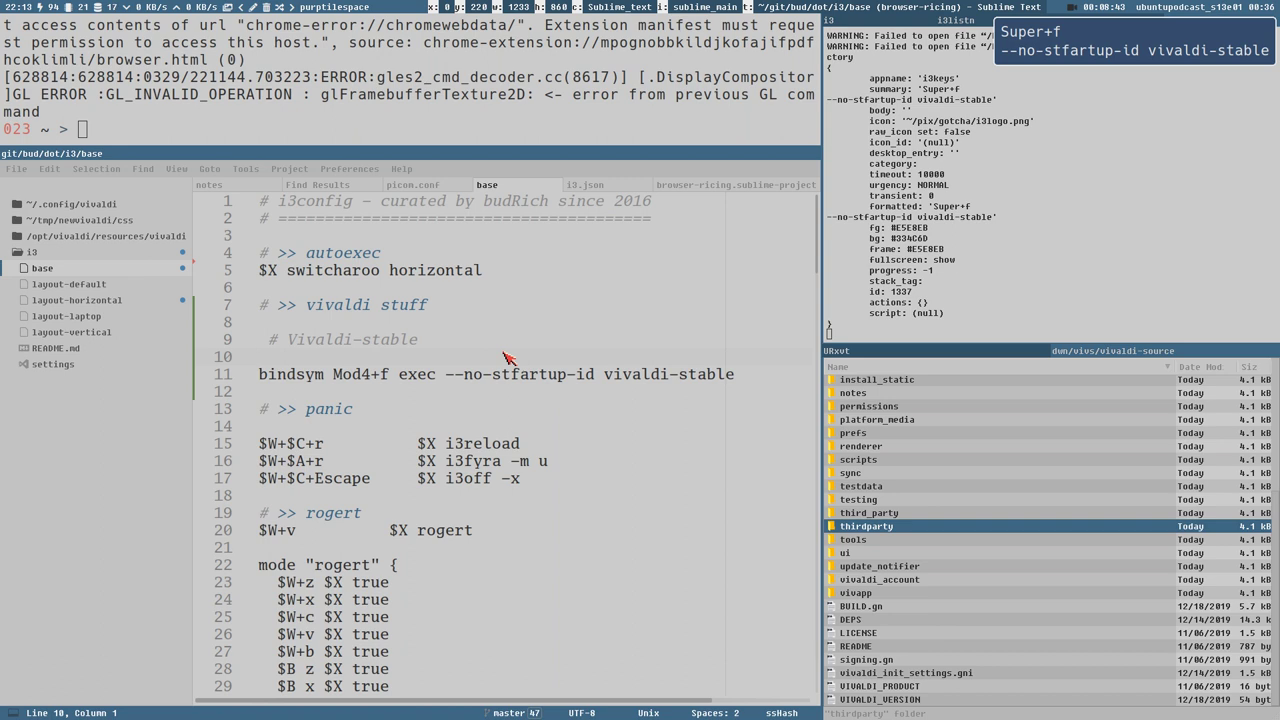
{"action": "left_click", "coordinate": [1055, 48]}
Remove the stray "f" so the option reads --no-startup-id, save the config and reload i3
{"action": "left_click", "coordinate": [522, 375]}
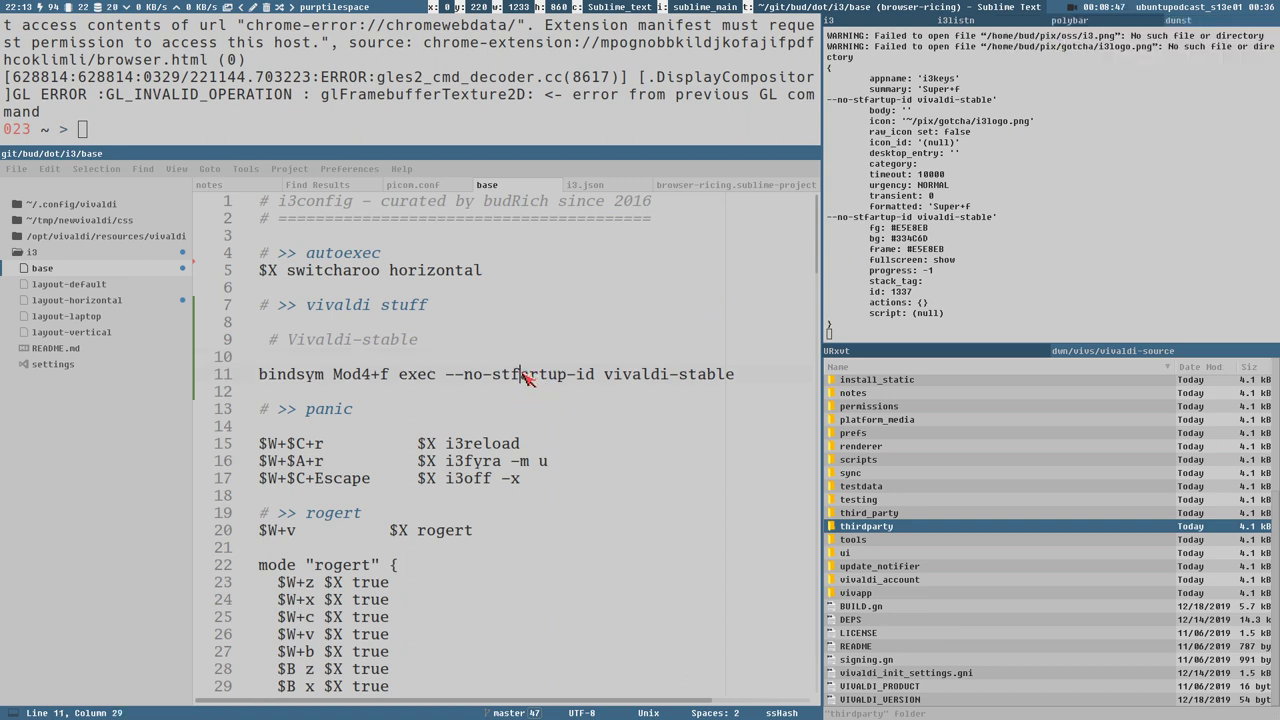
{"action": "key", "text": "BackSpace"}
{"action": "key", "text": "ctrl+s"}
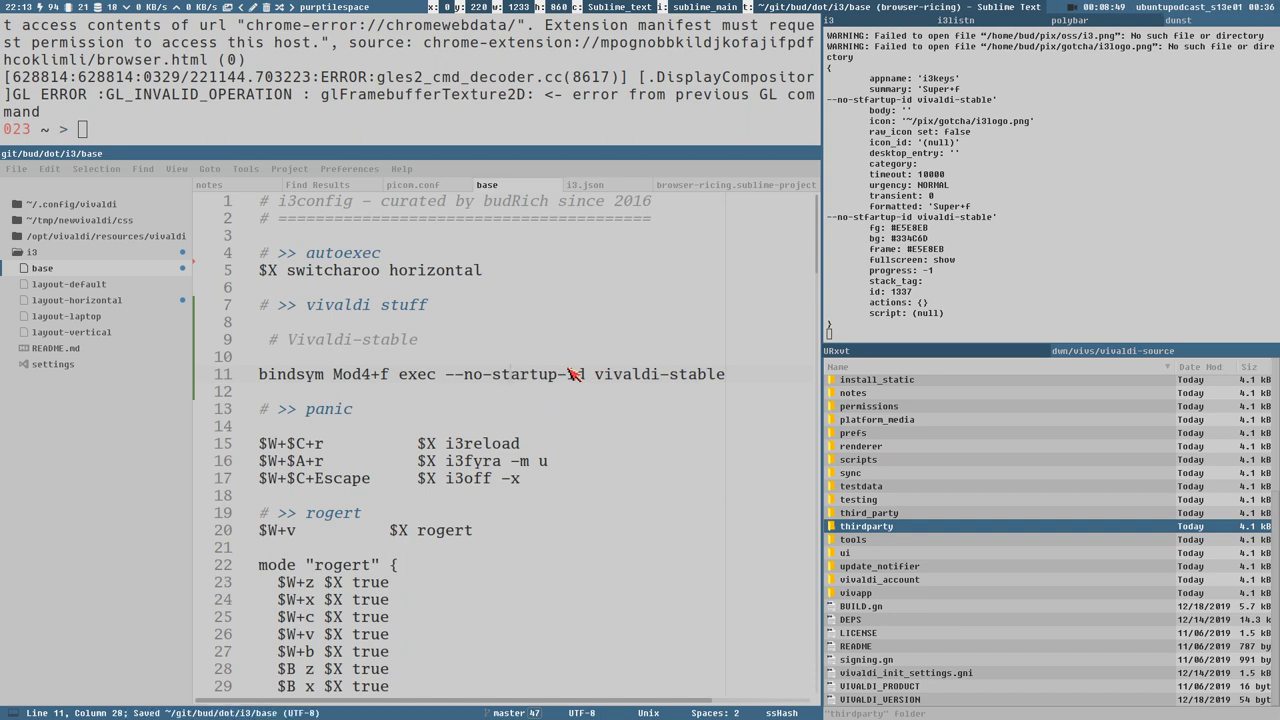
{"action": "key", "text": "super+ctrl+r"}
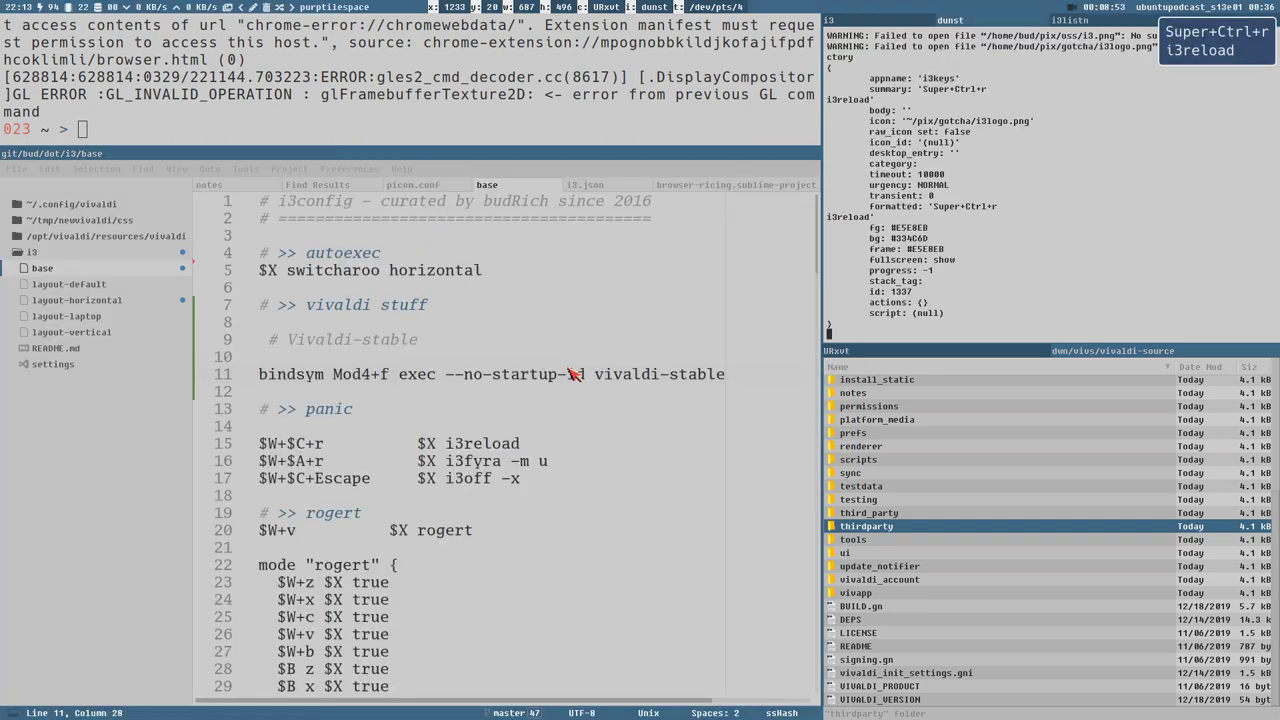
Test the Mod4+f binding by opening two Vivaldi windows with it, and close both of them
{"action": "key", "text": "super+f"}
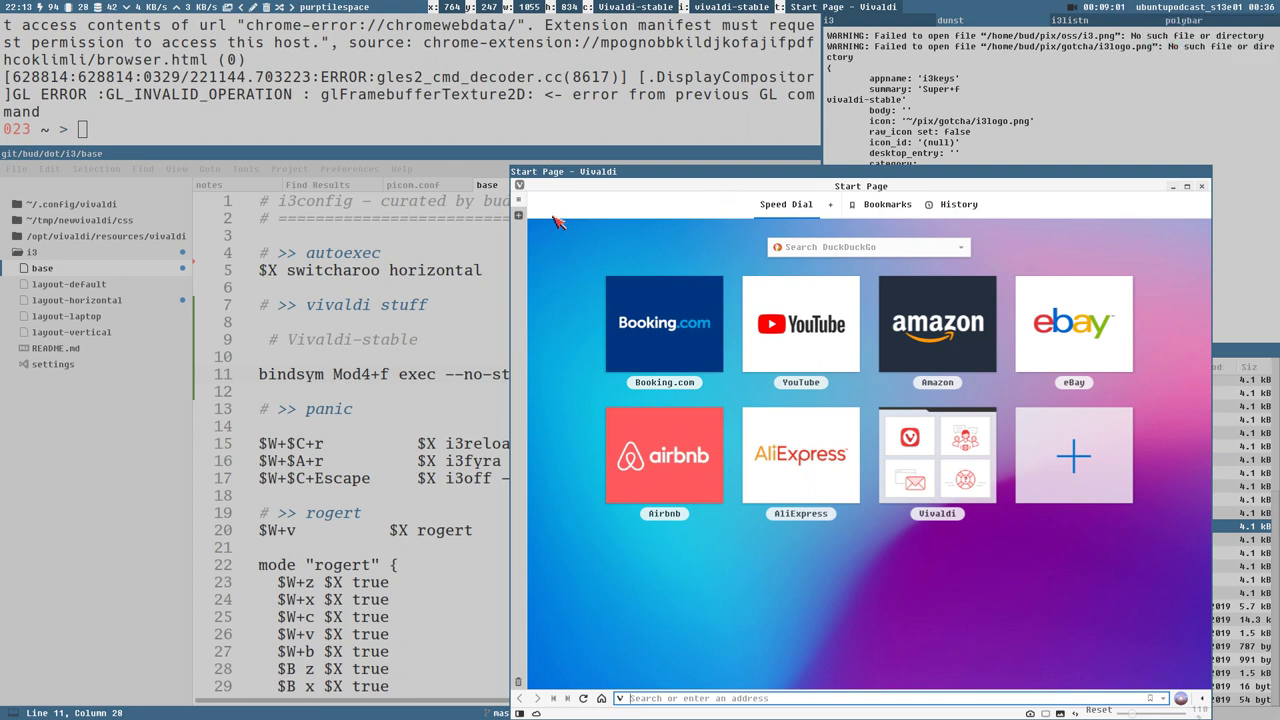
{"action": "left_click", "coordinate": [447, 270]}
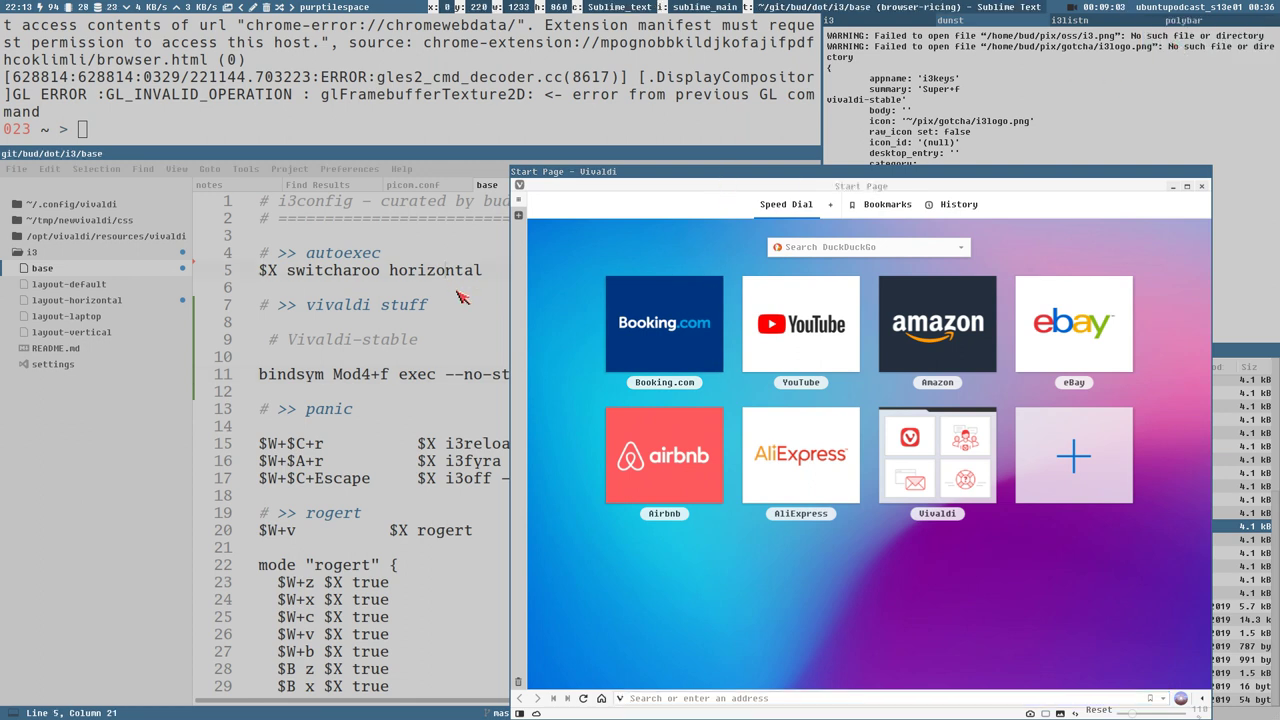
{"action": "key", "text": "super+f"}
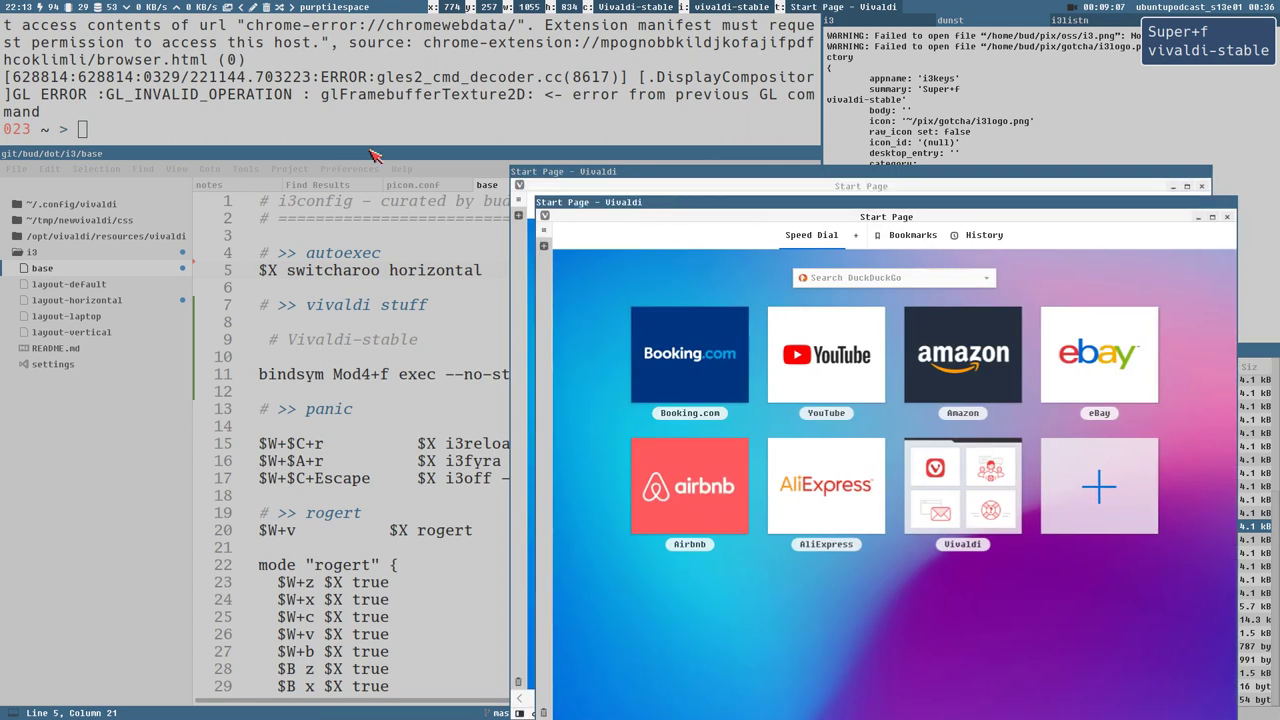
{"action": "middle_click", "coordinate": [876, 203]}
{"action": "middle_click", "coordinate": [842, 172]}
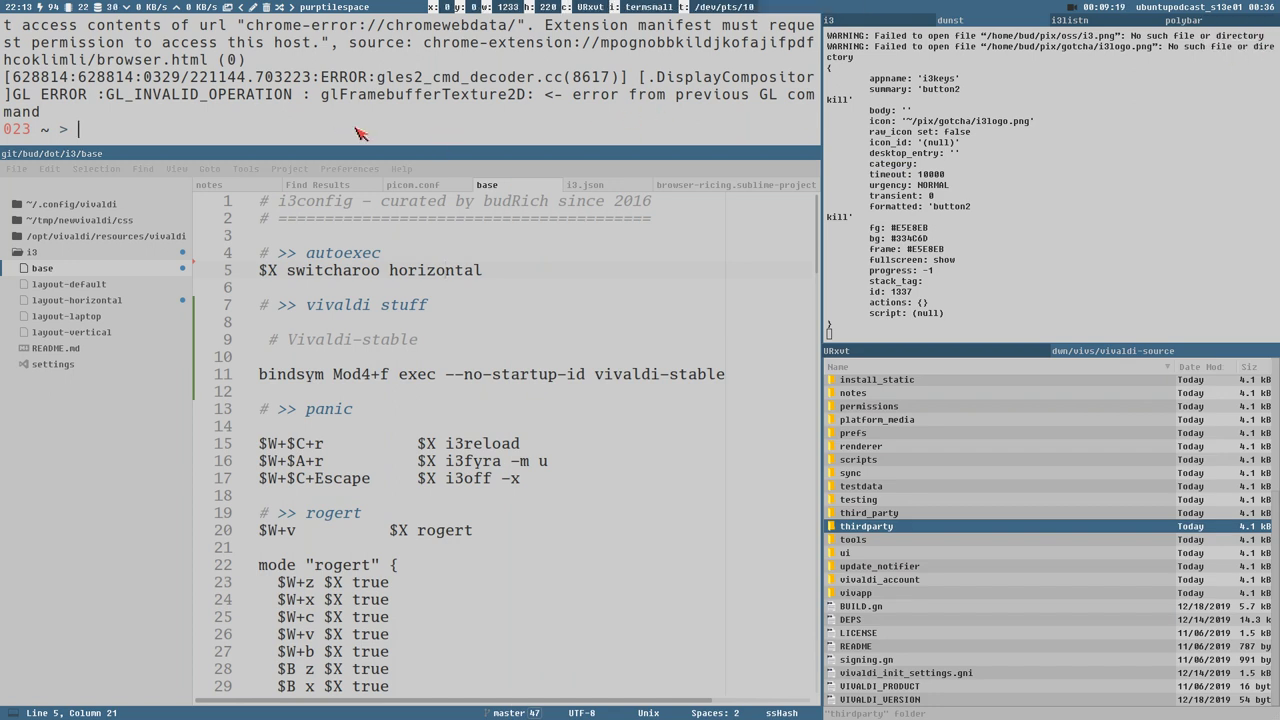
Run "i3run --class Vivaldi-stable --command vivaldi-stable" in the terminal and highlight the class name and the printed ID
{"action": "type", "text": "i3"}
{"action": "type", "text": "r"}
{"action": "type", "text": "un "}
{"action": "type", "text": "--class"}
{"action": "type", "text": " Vivabvl"}
{"action": "key", "text": "BackSpace"}
{"action": "key", "text": "BackSpace"}
{"action": "type", "text": "di-"}
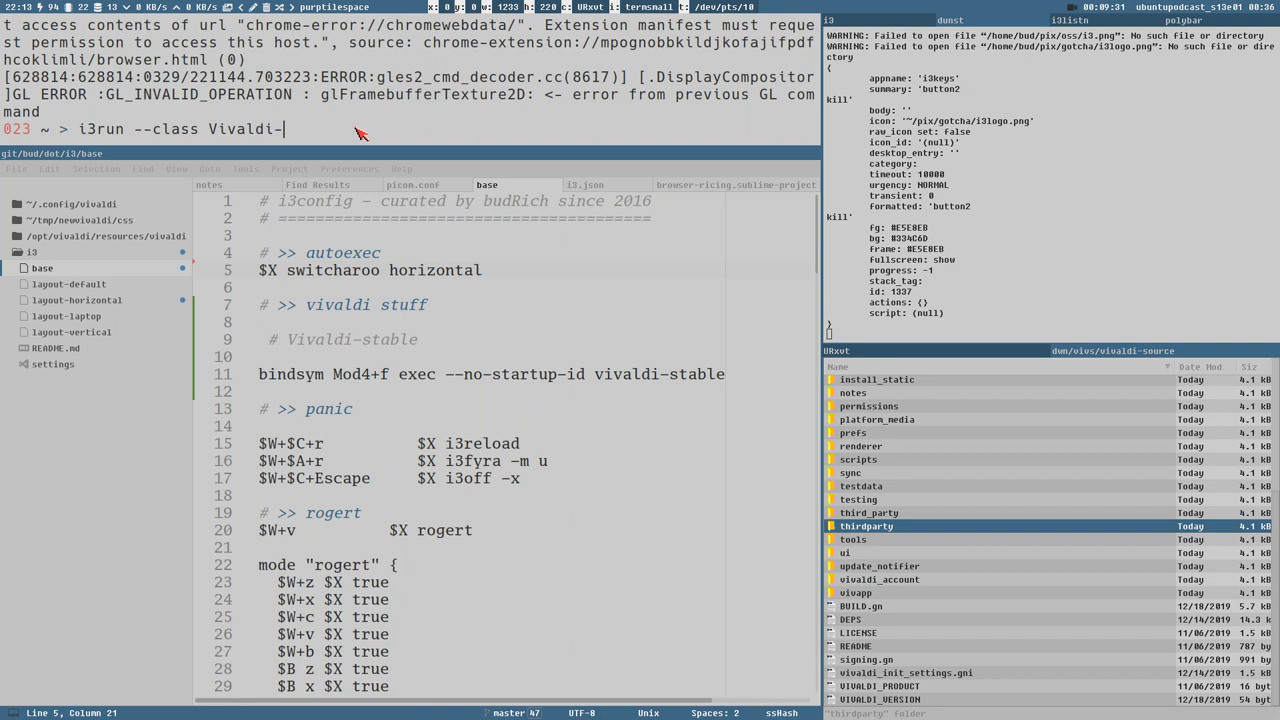
{"action": "type", "text": "stable --command"}
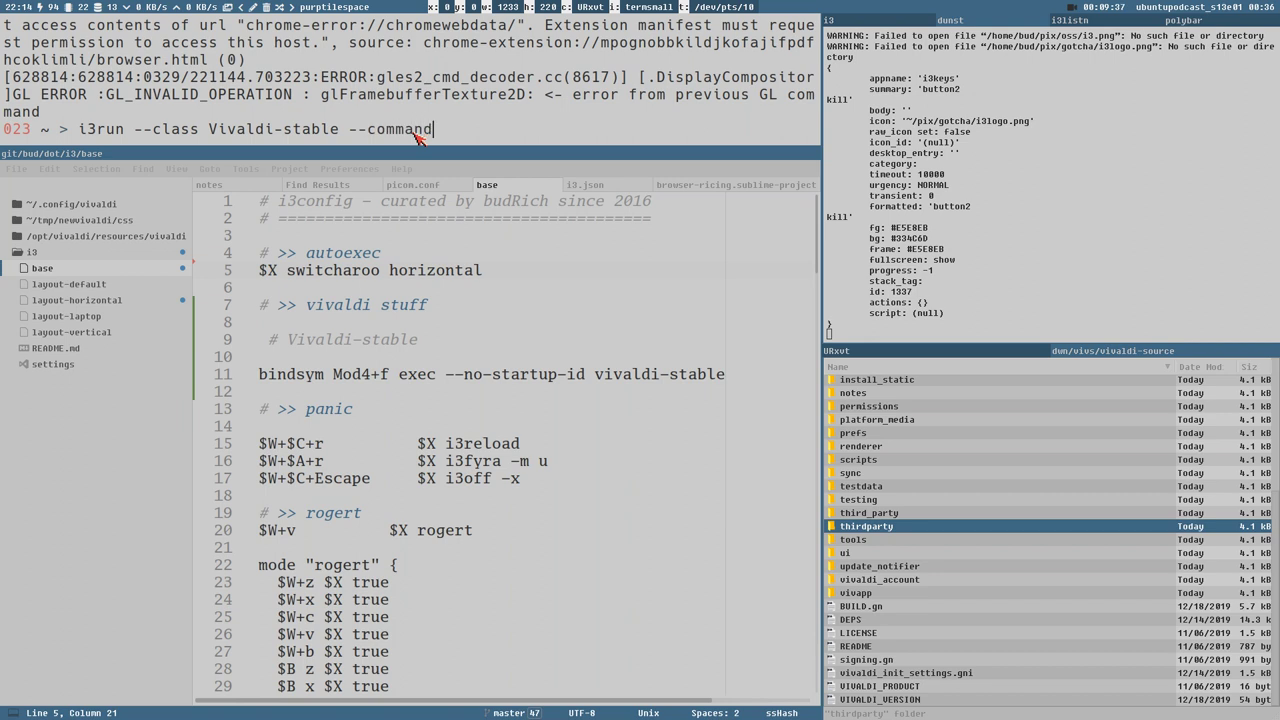
{"action": "type", "text": " vivaldi-stable"}
{"action": "key", "text": "Return"}
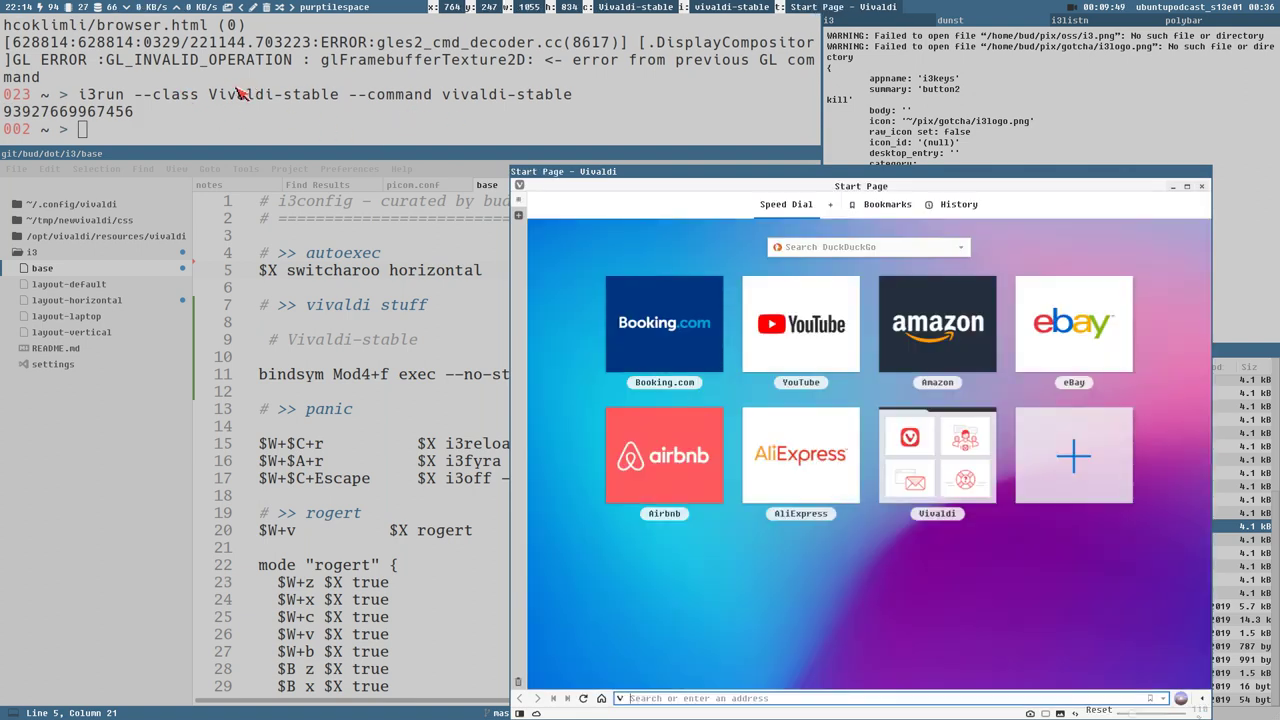
{"action": "left_click_drag", "start_coordinate": [209, 94], "coordinate": [333, 98]}
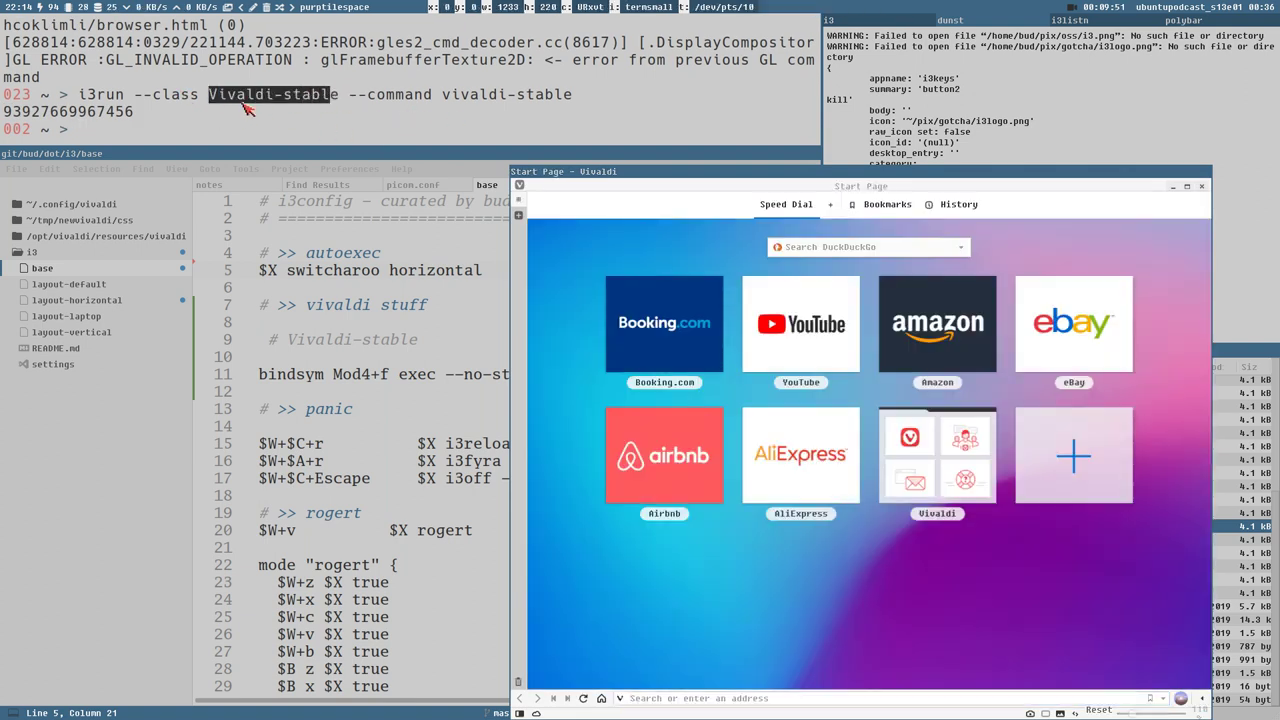
{"action": "triple_click", "coordinate": [100, 112]}
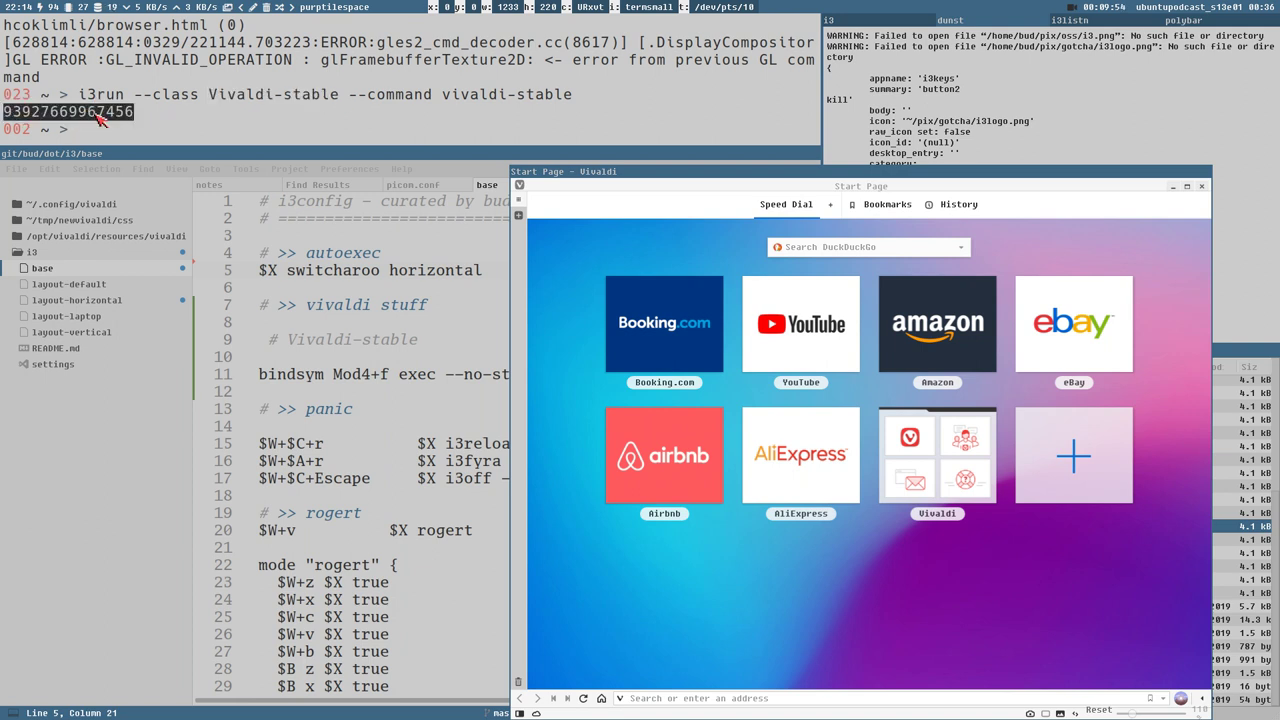
Rerun "i3run --class Vivaldi-stable --command vivaldi-stable" in the terminal while Vivaldi is open
{"action": "left_click", "coordinate": [182, 130]}
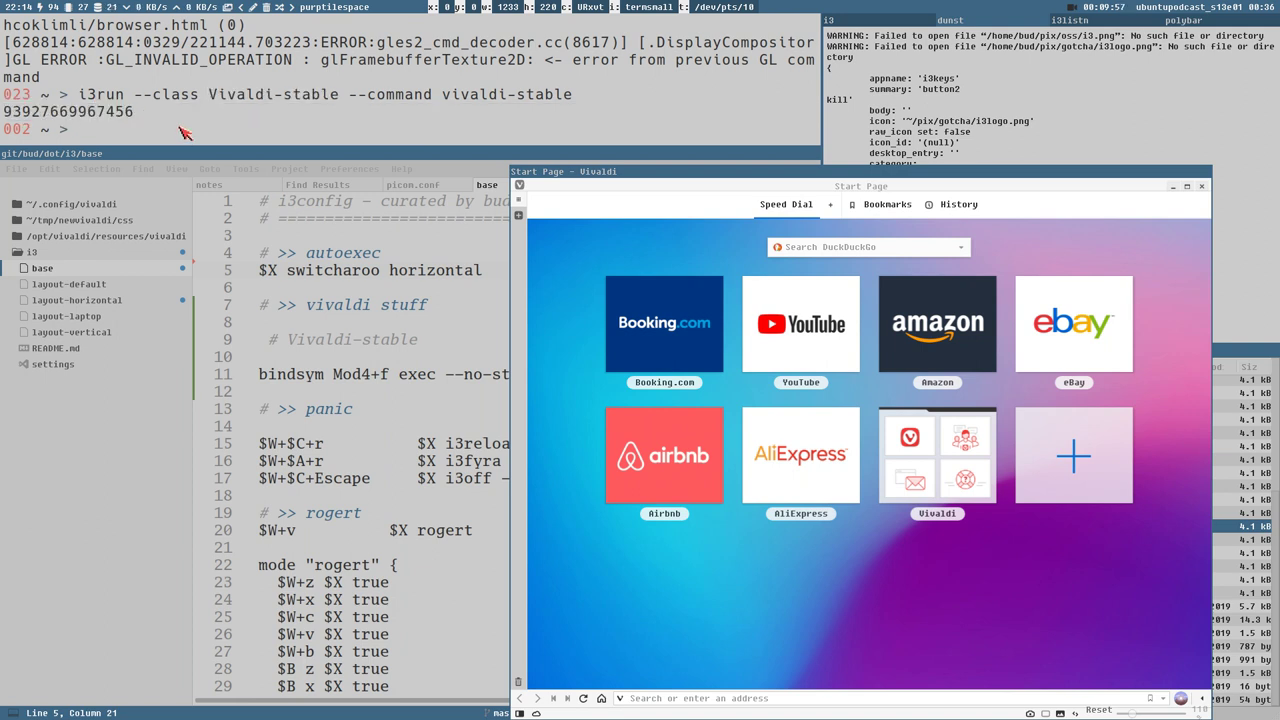
{"action": "key", "text": "Up"}
{"action": "key", "text": "Return"}
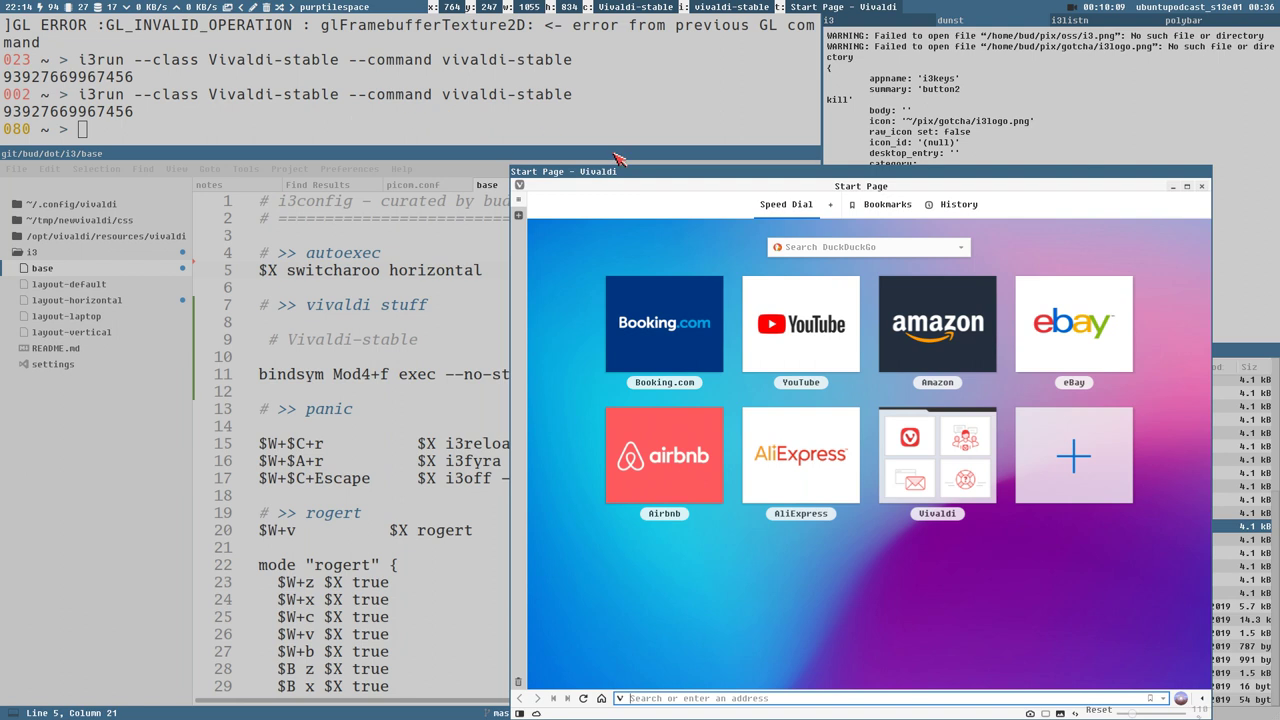
Move the Vivaldi window off the config text and get the terminal's last i3run command onto the editor's clipboard
{"action": "left_click_drag", "start_coordinate": [600, 168], "coordinate": [563, 431]}
{"action": "left_click_drag", "start_coordinate": [78, 94], "coordinate": [583, 100]}
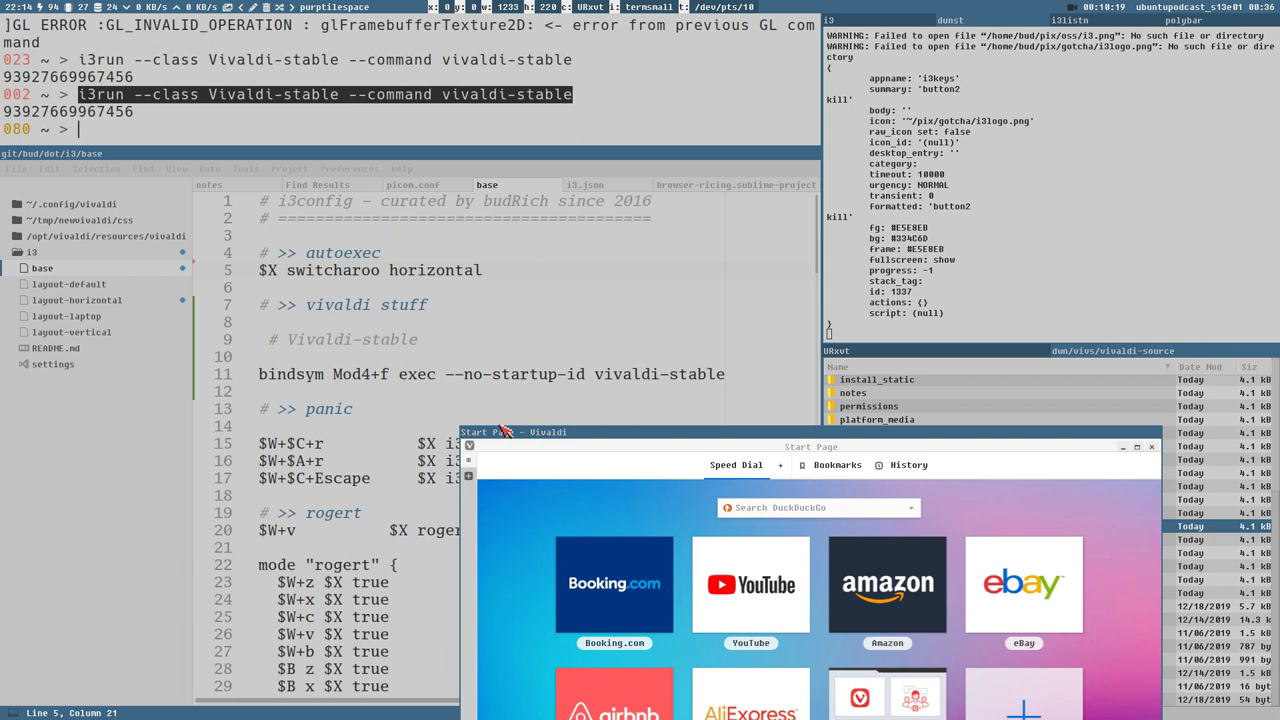
{"action": "middle_click", "coordinate": [375, 362]}
{"action": "left_click_drag", "start_coordinate": [259, 357], "coordinate": [779, 368]}
{"action": "key", "text": "ctrl+x"}
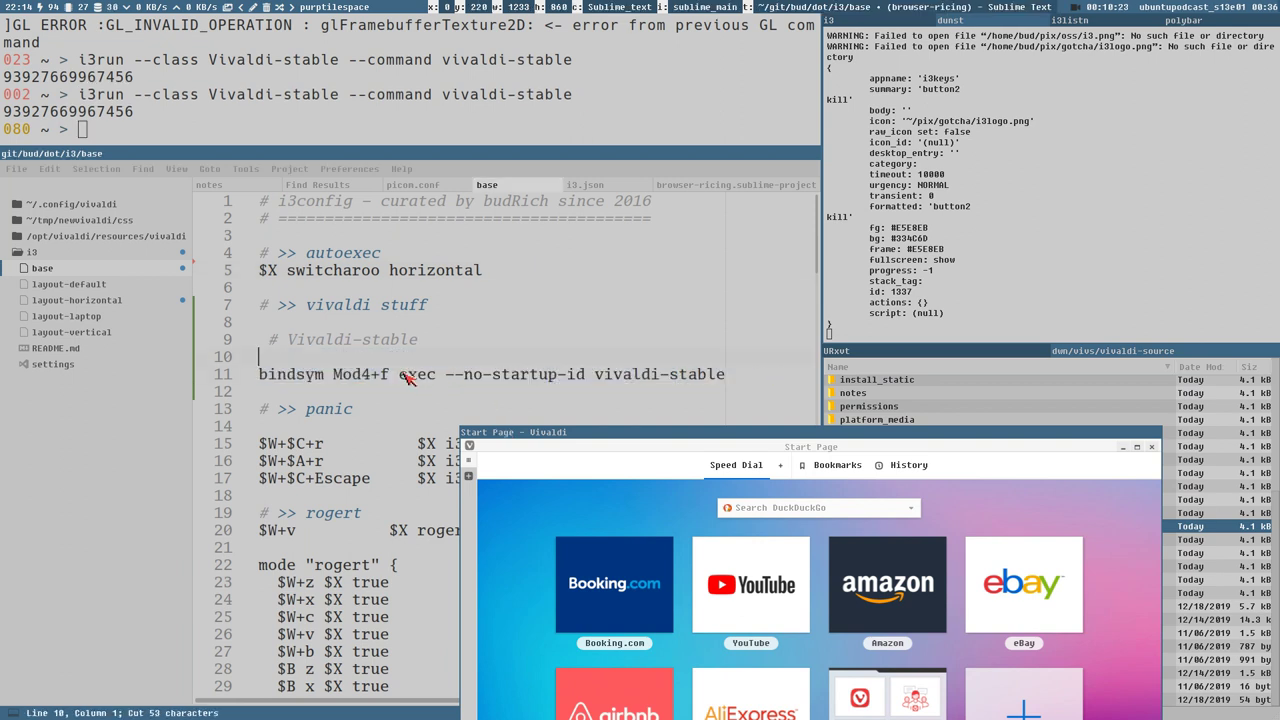
Replace vivaldi-stable in the Mod4+f binding with a "\" line continuation and "i3run --class Vivaldi-stable --command vivaldi-stable", and save the config
{"action": "left_click_drag", "start_coordinate": [402, 374], "coordinate": [728, 376]}
{"action": "left_click", "coordinate": [454, 376]}
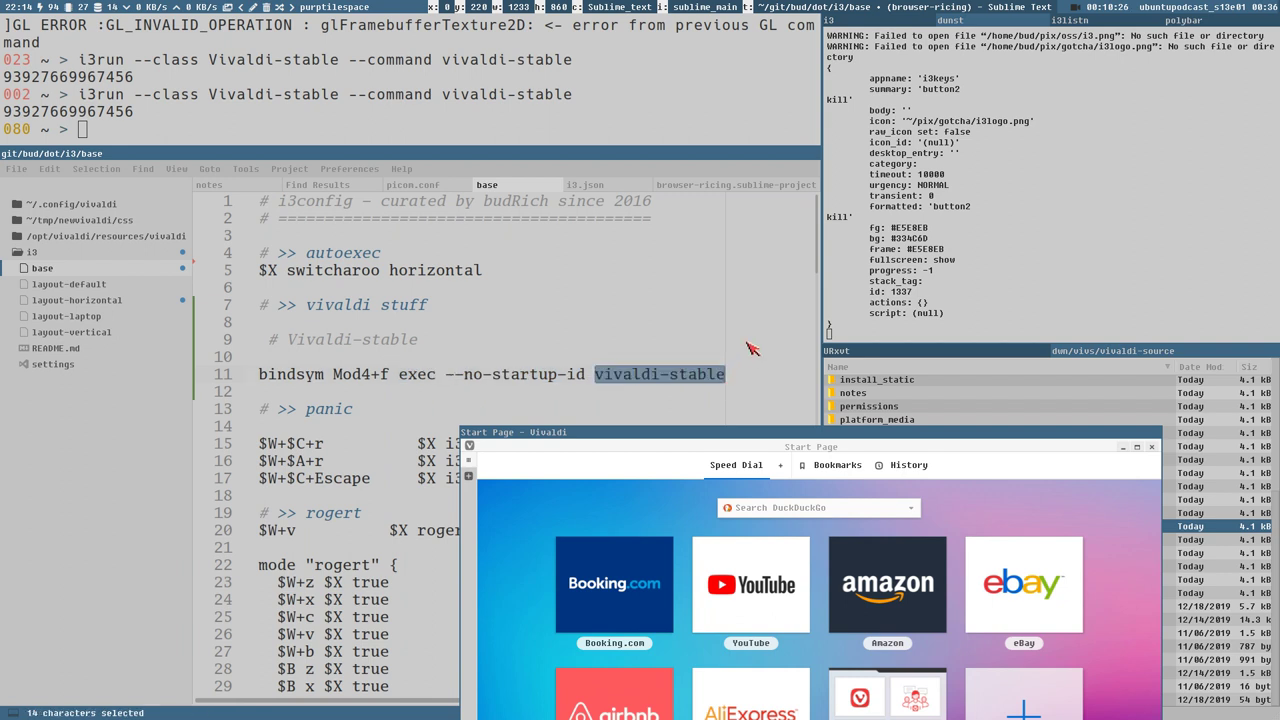
{"action": "type", "text": "\\"}
{"action": "key", "text": "Return"}
{"action": "key", "text": "ctrl+v"}
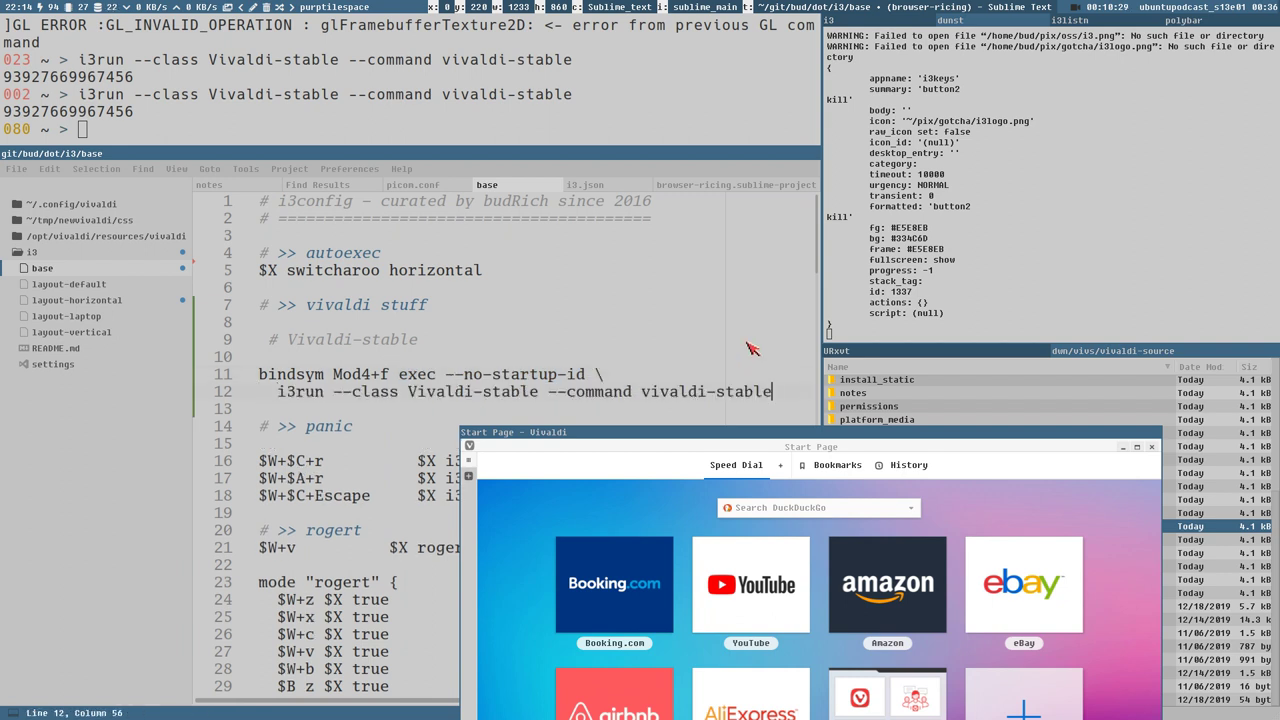
{"action": "key", "text": "ctrl+s"}
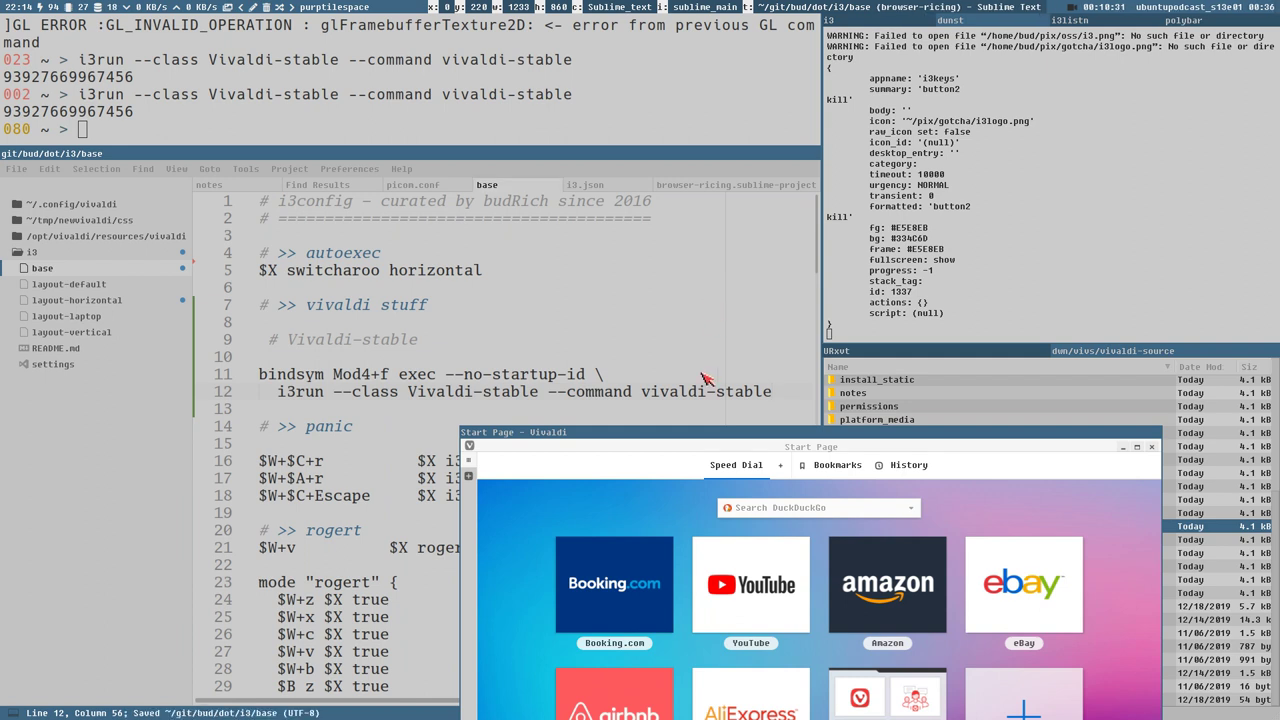
Reposition the floating Vivaldi window, place the cursor on the empty line below the binding, and close Vivaldi
{"action": "left_click_drag", "start_coordinate": [679, 435], "coordinate": [787, 208]}
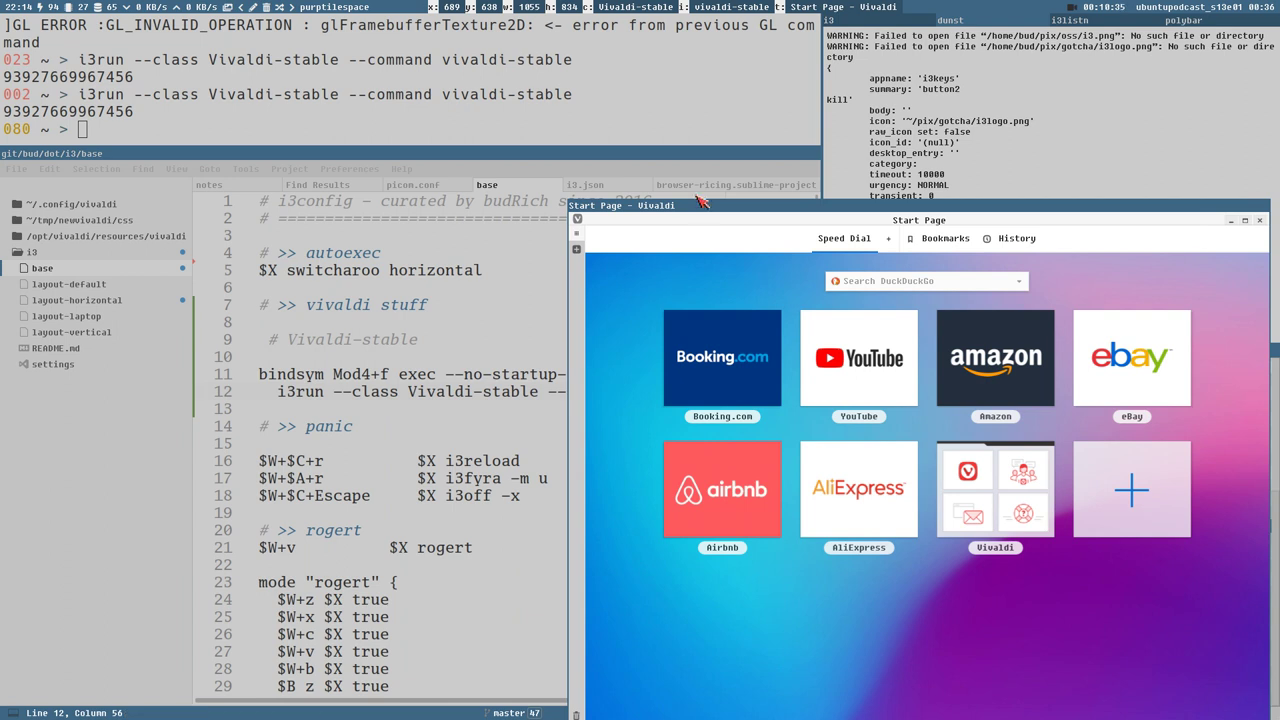
{"action": "left_click_drag", "start_coordinate": [697, 205], "coordinate": [719, 138]}
{"action": "left_click", "coordinate": [333, 307]}
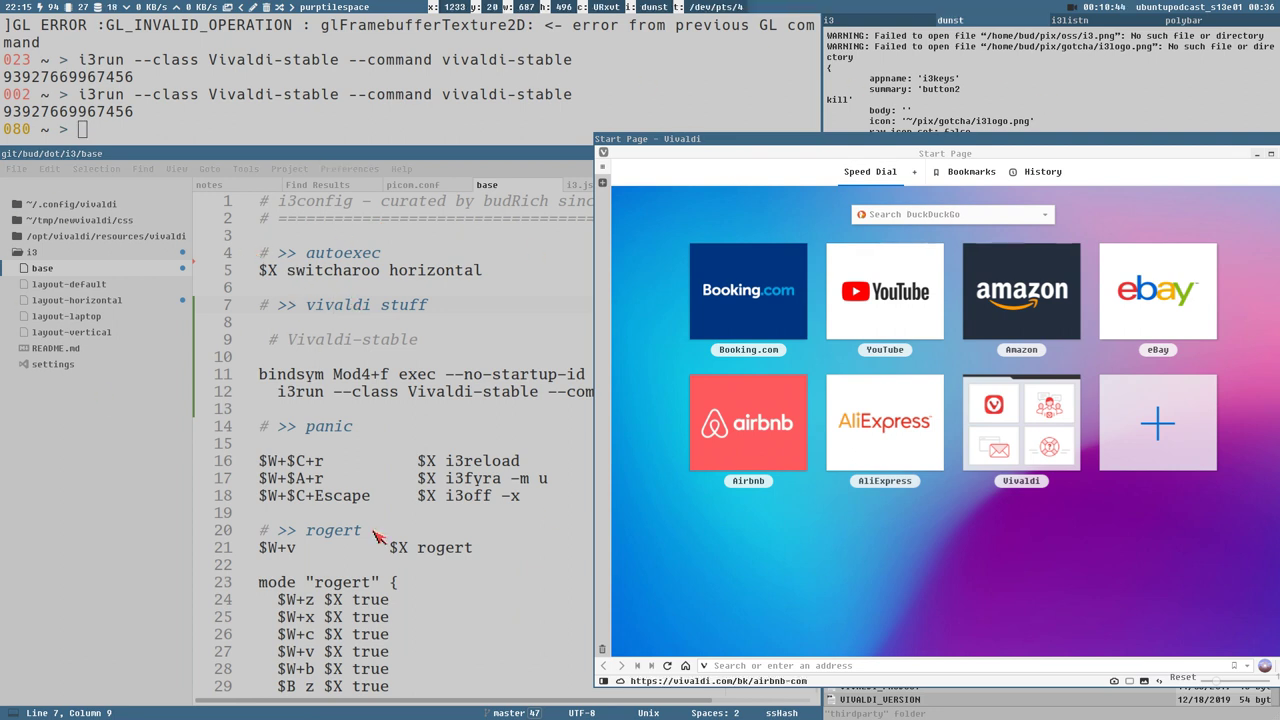
{"action": "left_click", "coordinate": [281, 412]}
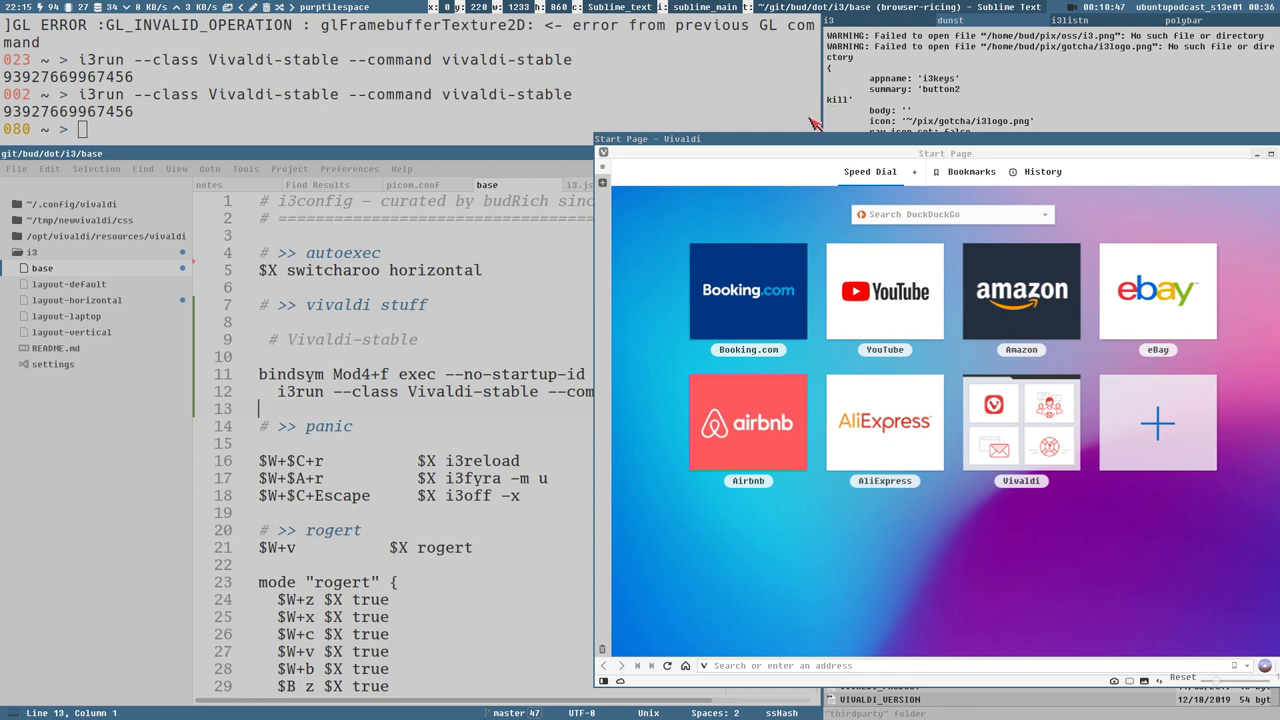
{"action": "middle_click", "coordinate": [745, 143]}
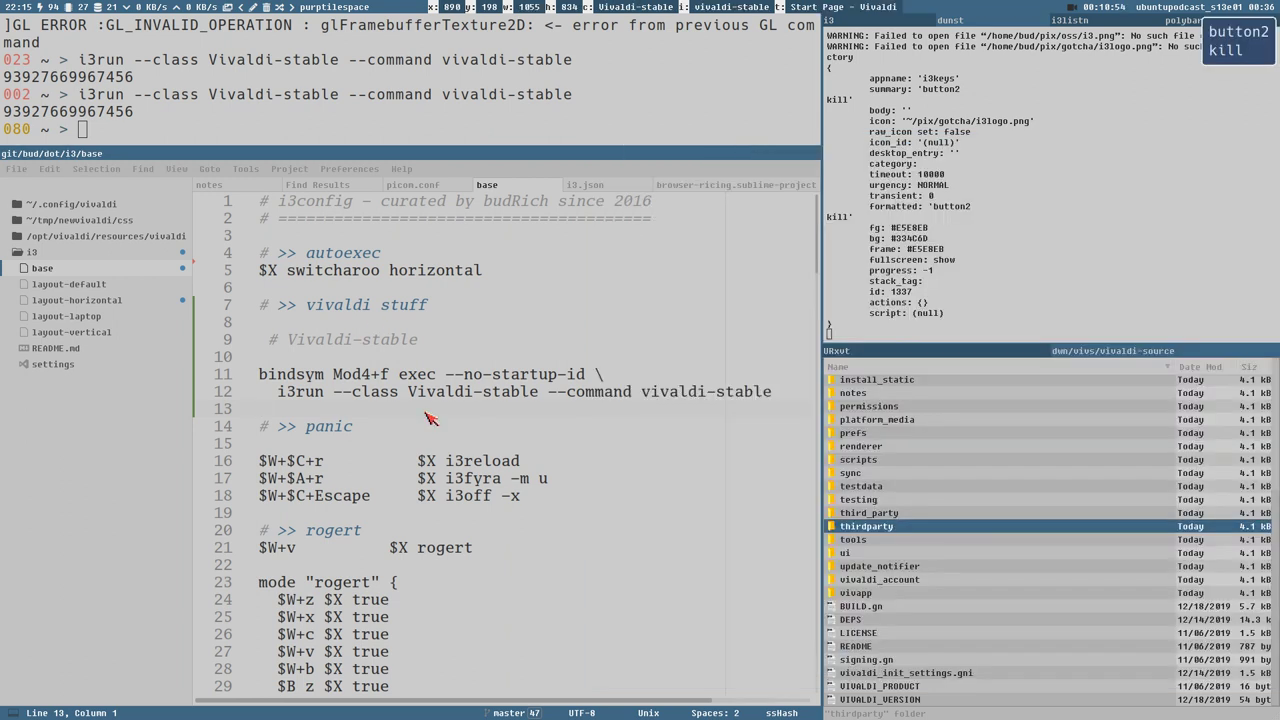
Add the rule "for_window [class=Vivaldi-stable] exec --no-startup-id i3fyra --move C" below the Mod4+f binding and save the config
{"action": "key", "text": "Return"}
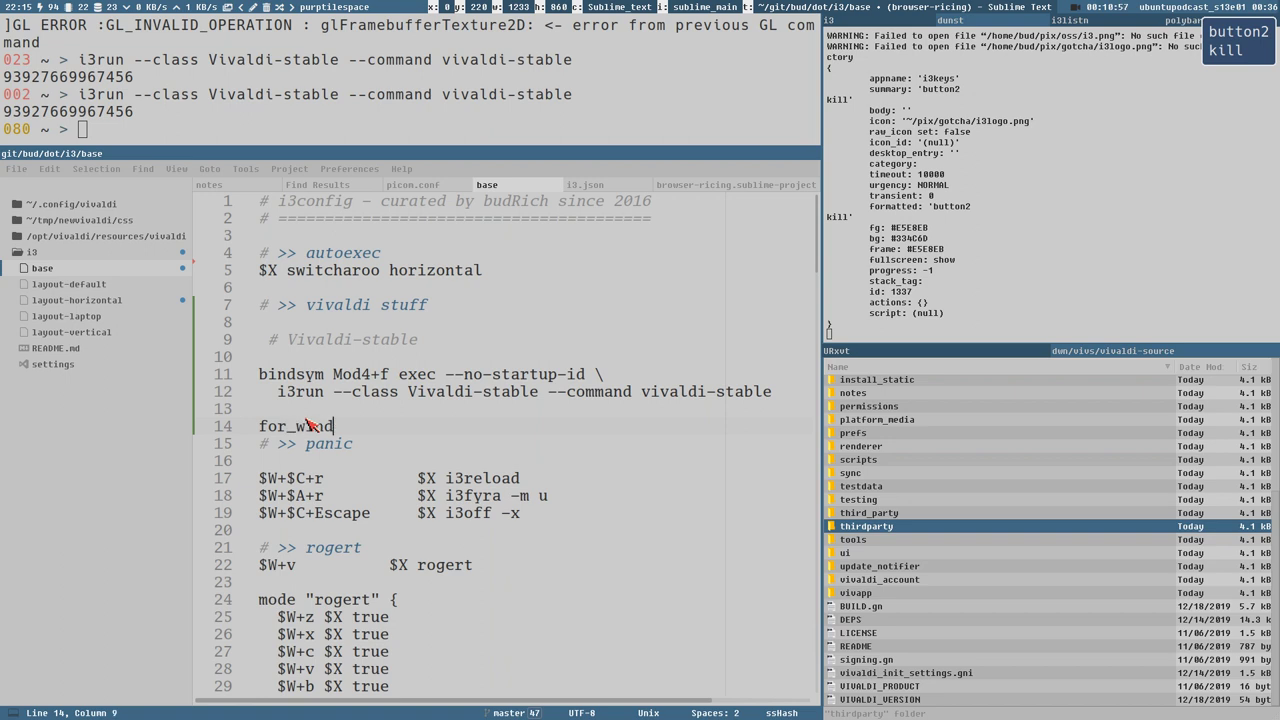
{"action": "type", "text": "for_window [class="}
{"action": "type", "text": "Vivaldi-s"}
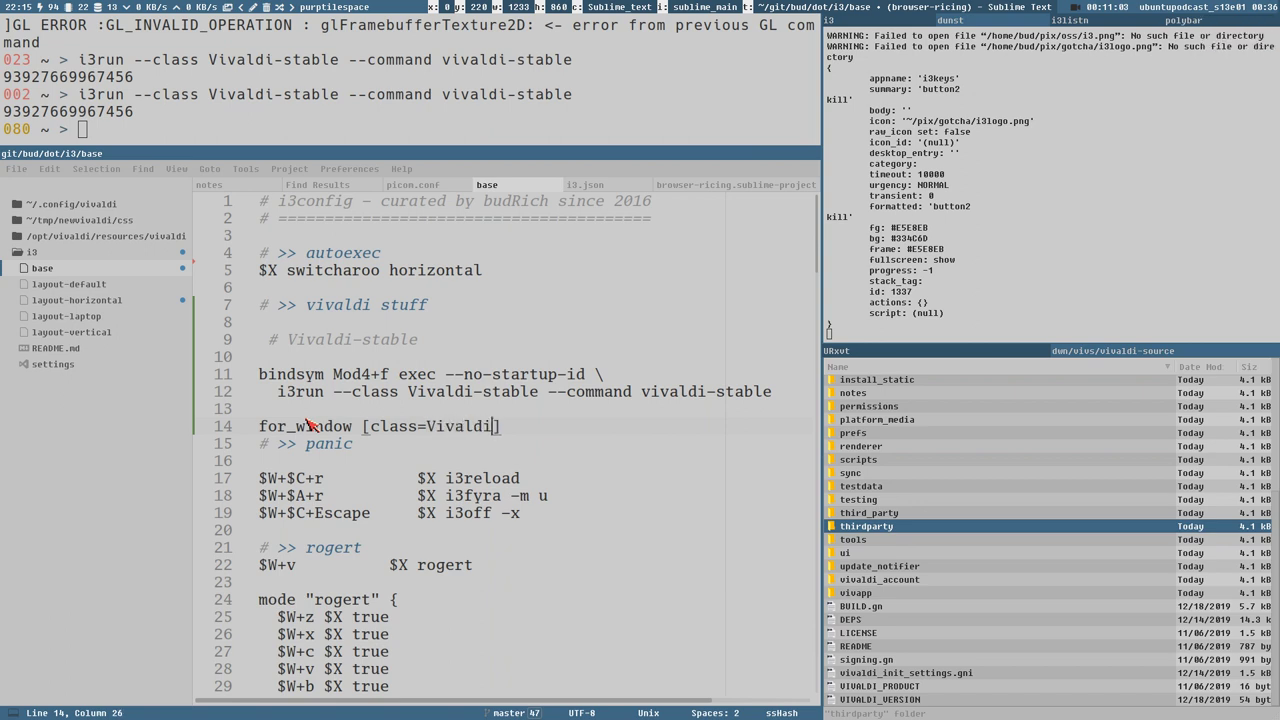
{"action": "type", "text": "table"}
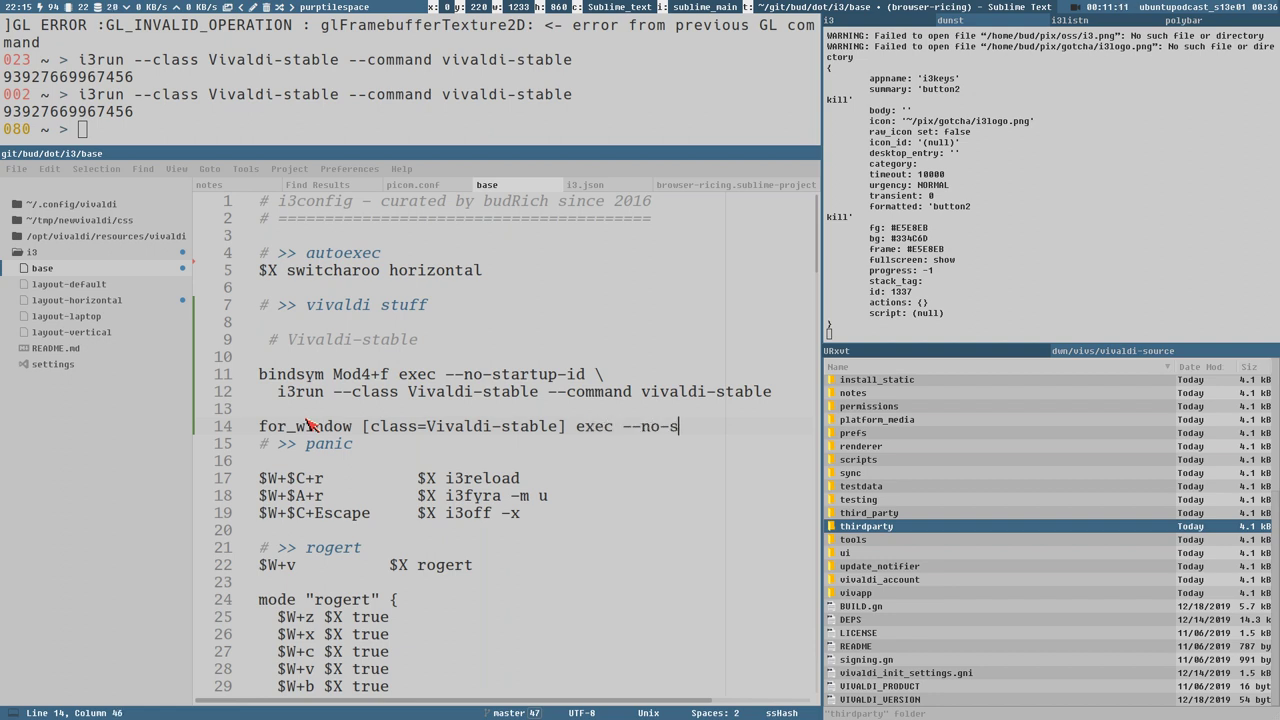
{"action": "type", "text": "t"}
{"action": "type", "text": "up-id i3fyra "}
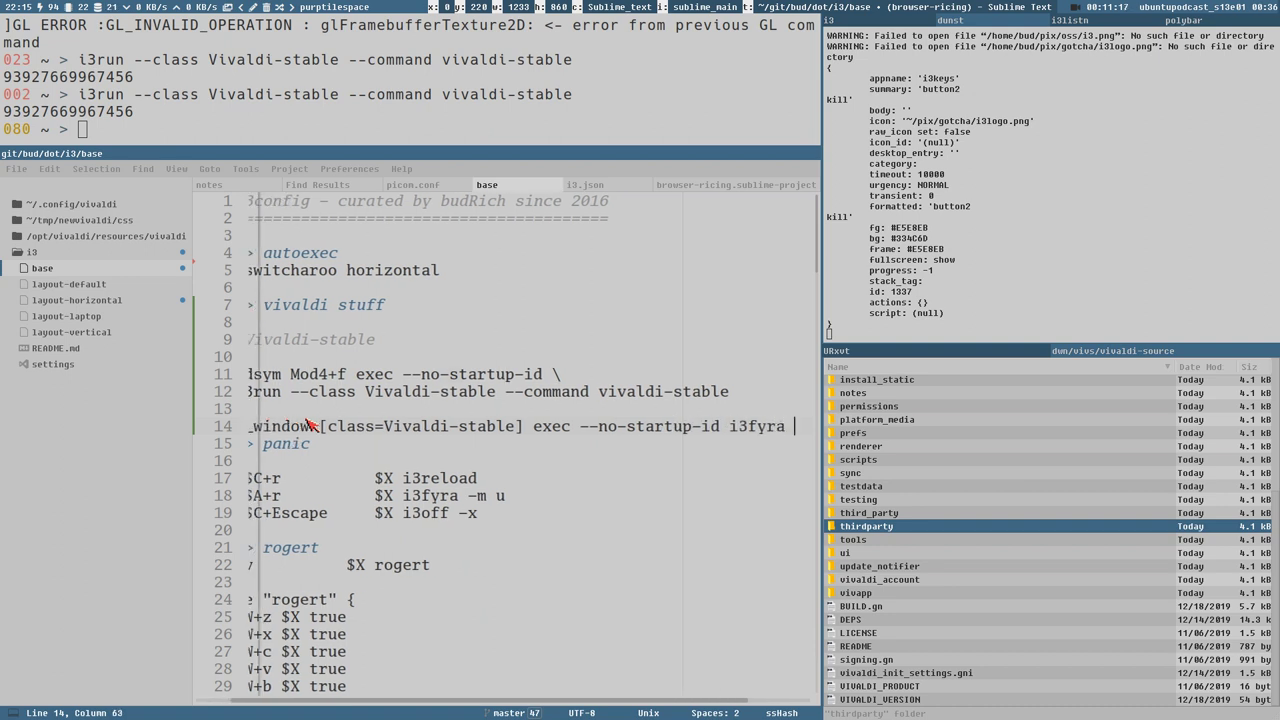
{"action": "type", "text": "--move "}
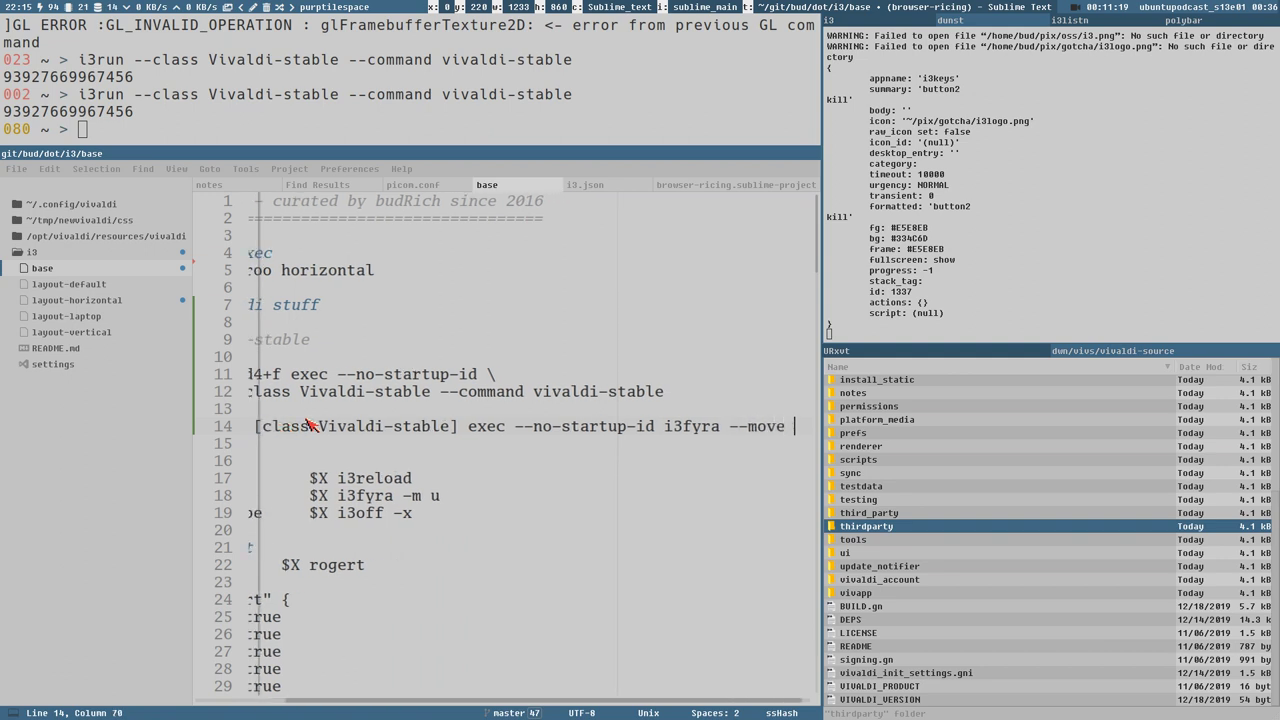
{"action": "type", "text": "C"}
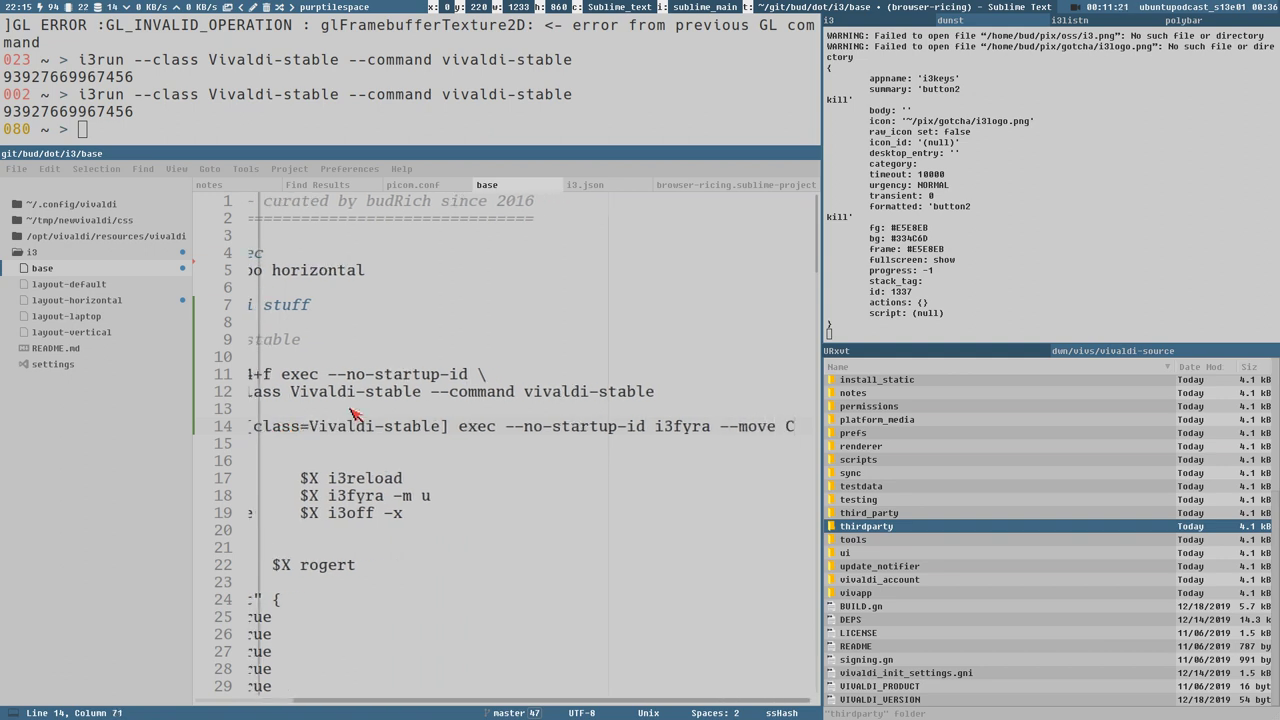
{"action": "double_click", "coordinate": [684, 428]}
{"action": "key", "text": "ctrl+s"}
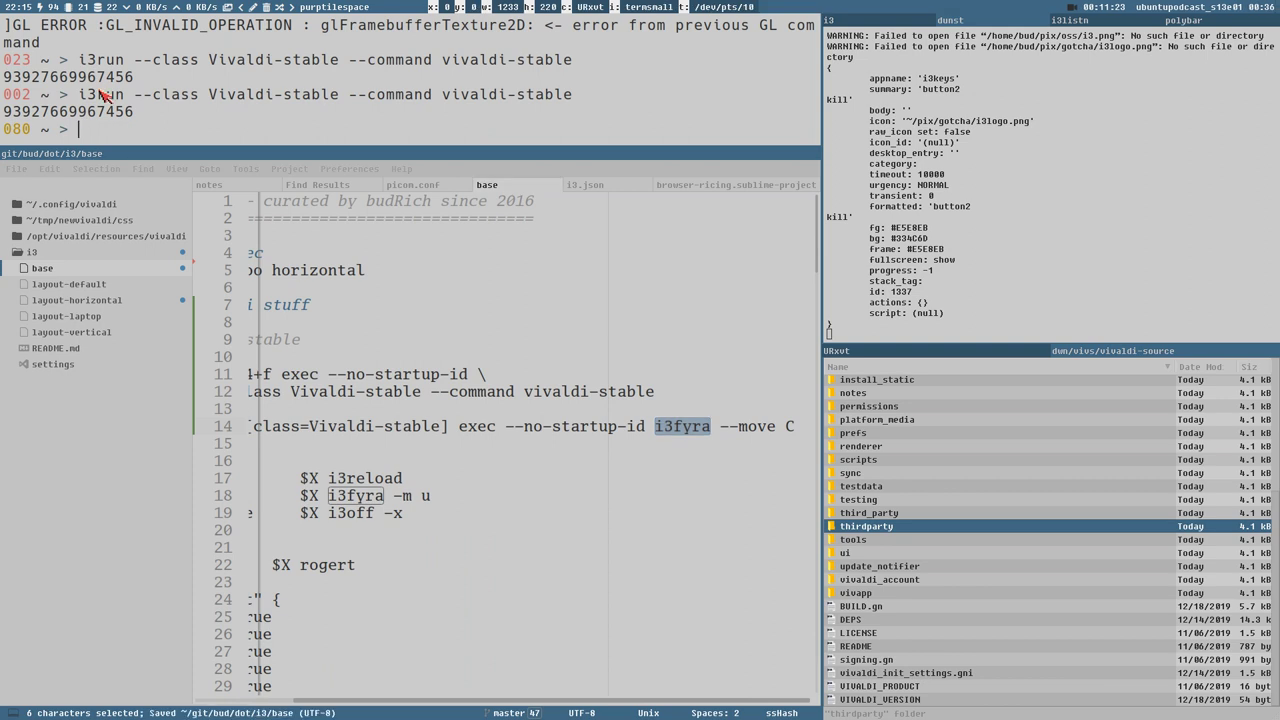
Highlight the i3run and i3fyra commands and the for_window rule, then save the config again and reload i3
{"action": "double_click", "coordinate": [100, 94]}
{"action": "double_click", "coordinate": [686, 426]}
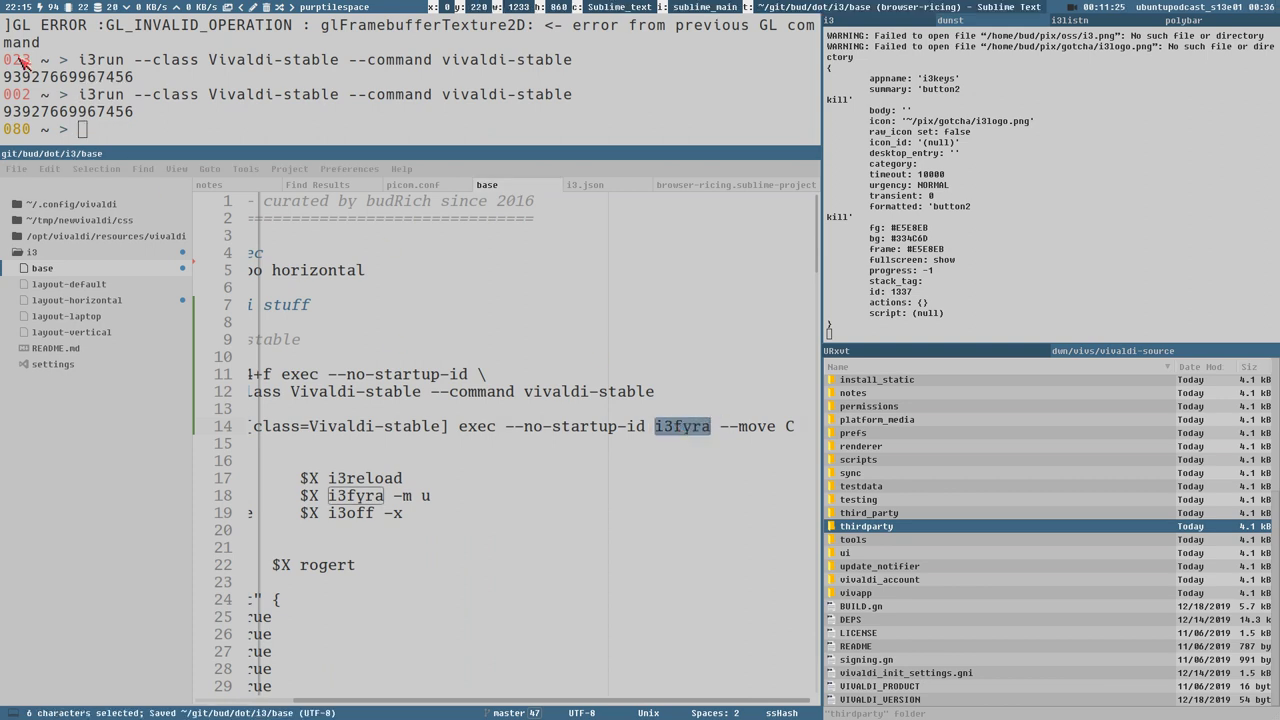
{"action": "left_click_drag", "start_coordinate": [522, 428], "coordinate": [106, 402]}
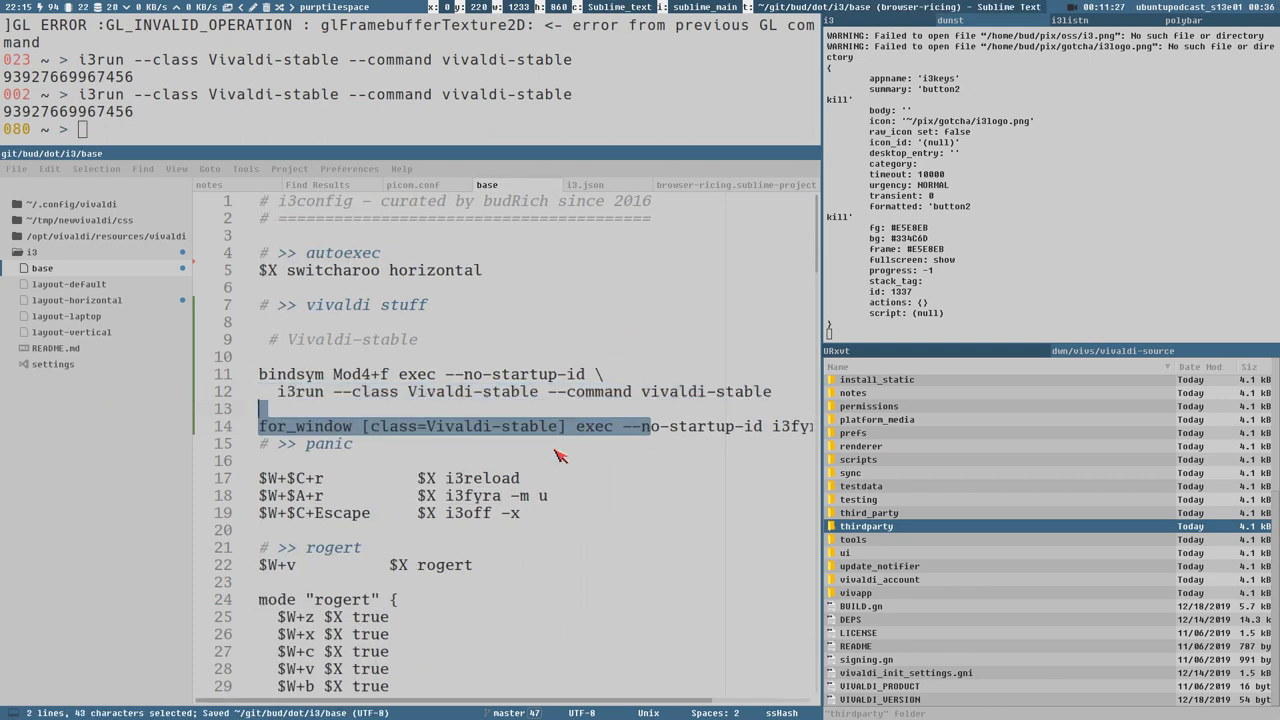
{"action": "key", "text": "Left"}
{"action": "key", "text": "ctrl+s"}
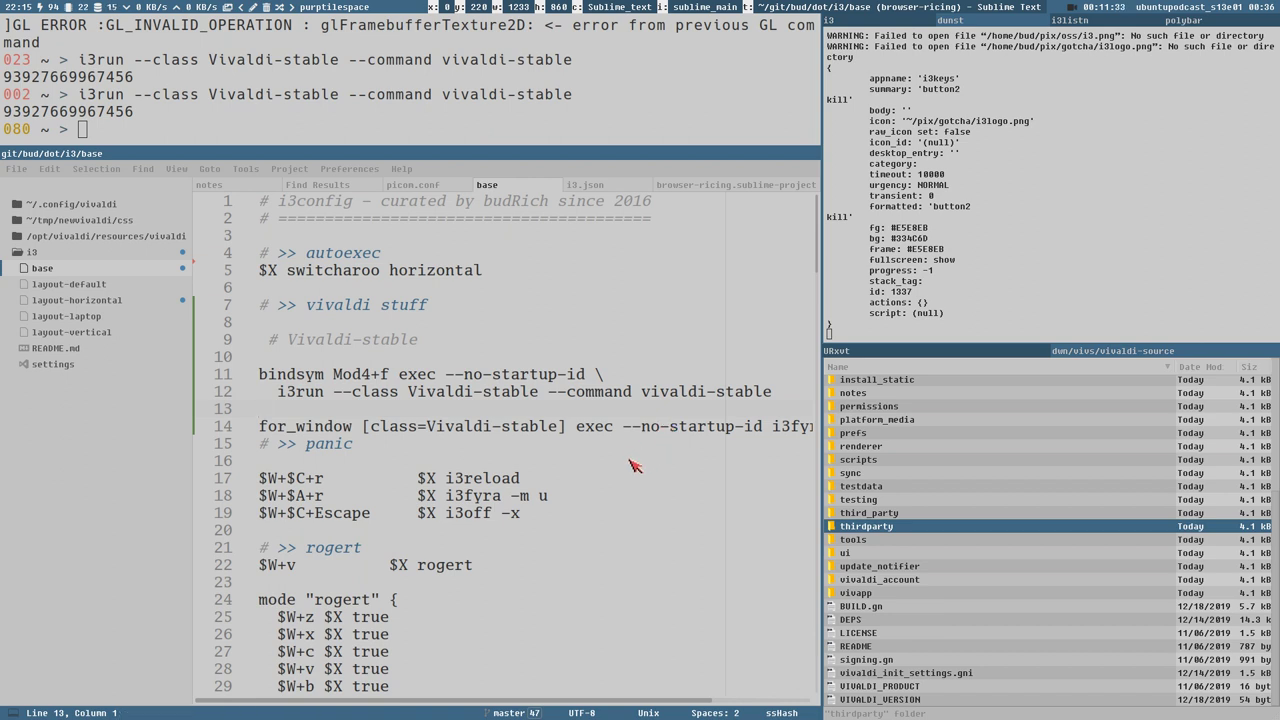
{"action": "key", "text": "ctrl+super+r"}
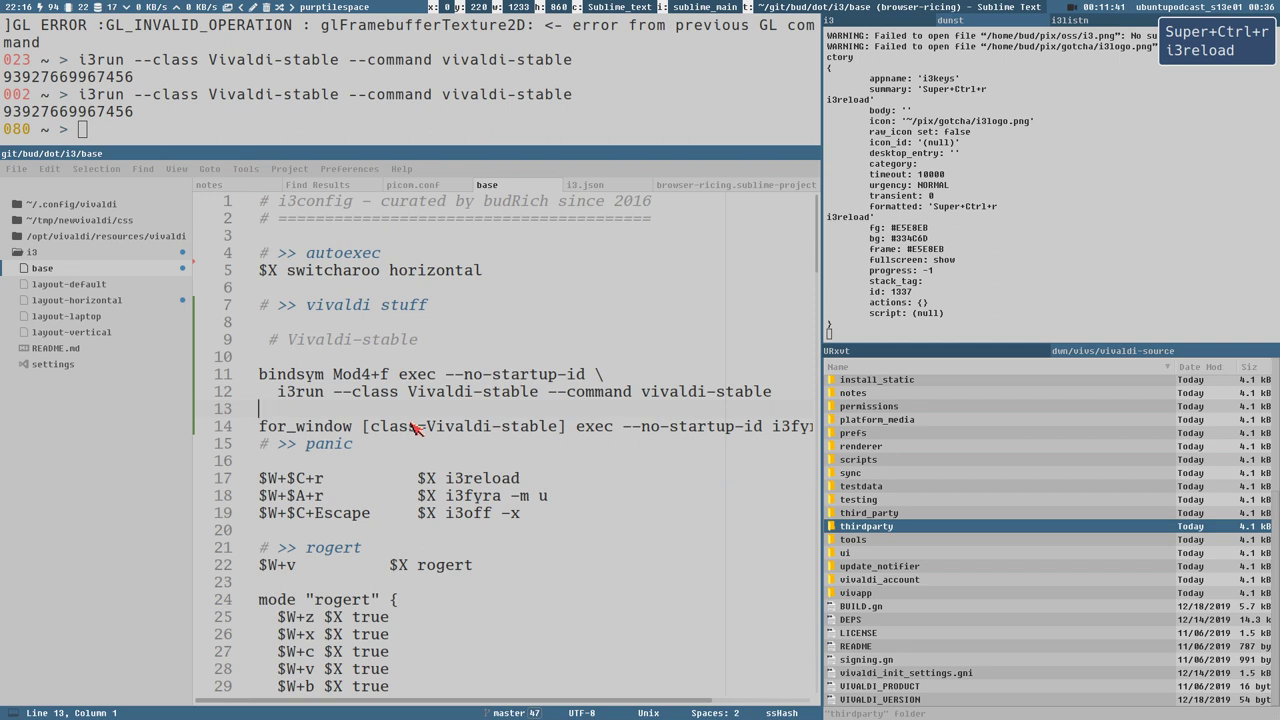
Test the updated Mod4+f binding by launching, hiding and showing Vivaldi with it, and dismiss the notification
{"action": "key", "text": "super+f"}
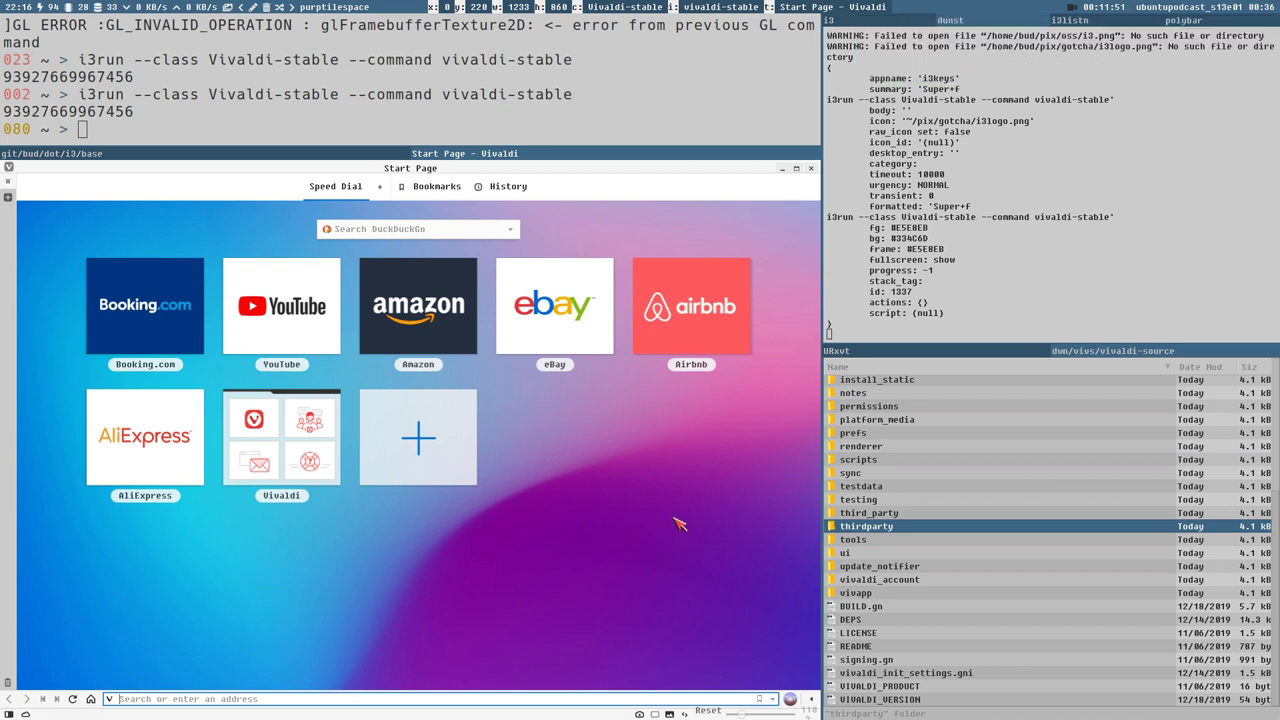
{"action": "key", "text": "super+f"}
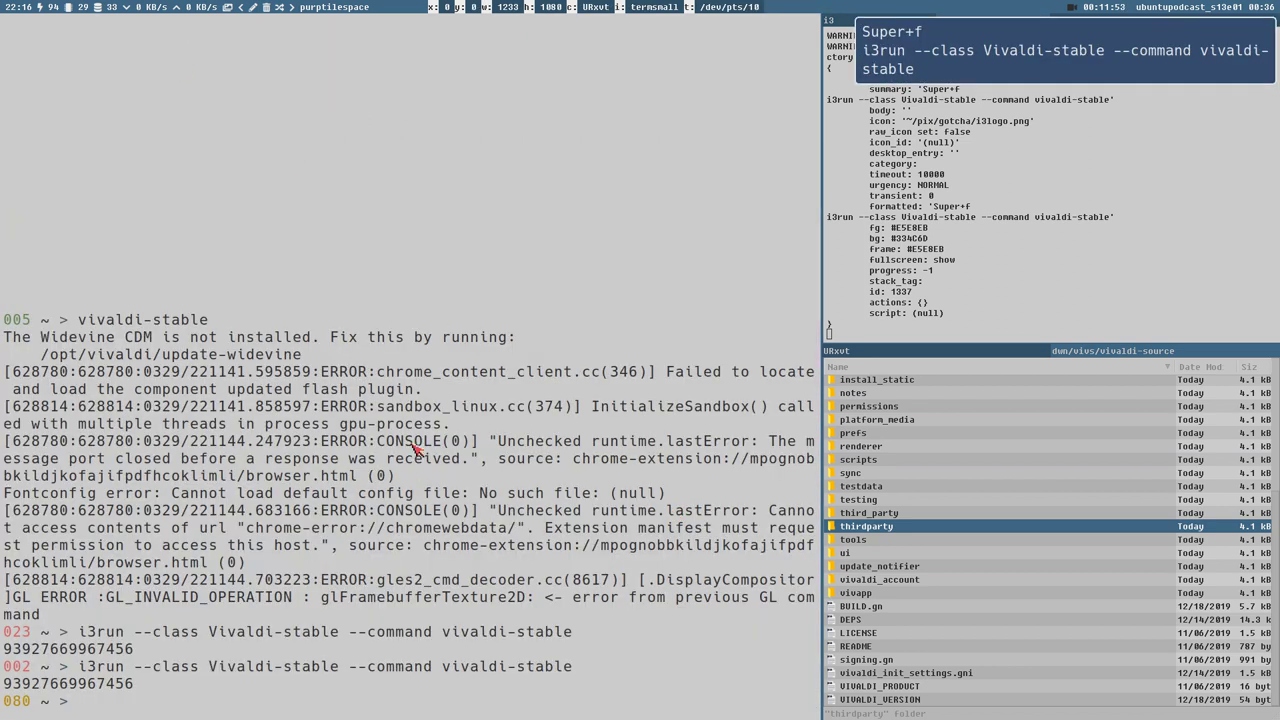
{"action": "key", "text": "super+f"}
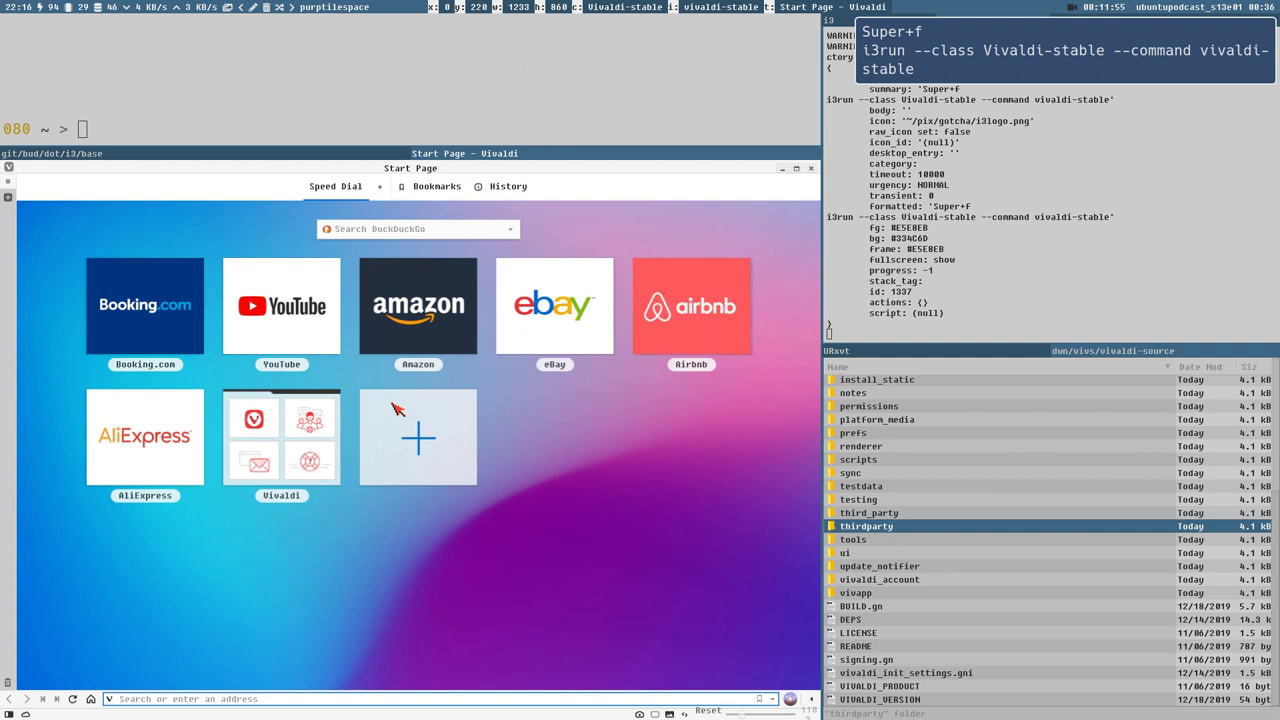
{"action": "left_click", "coordinate": [1001, 52]}
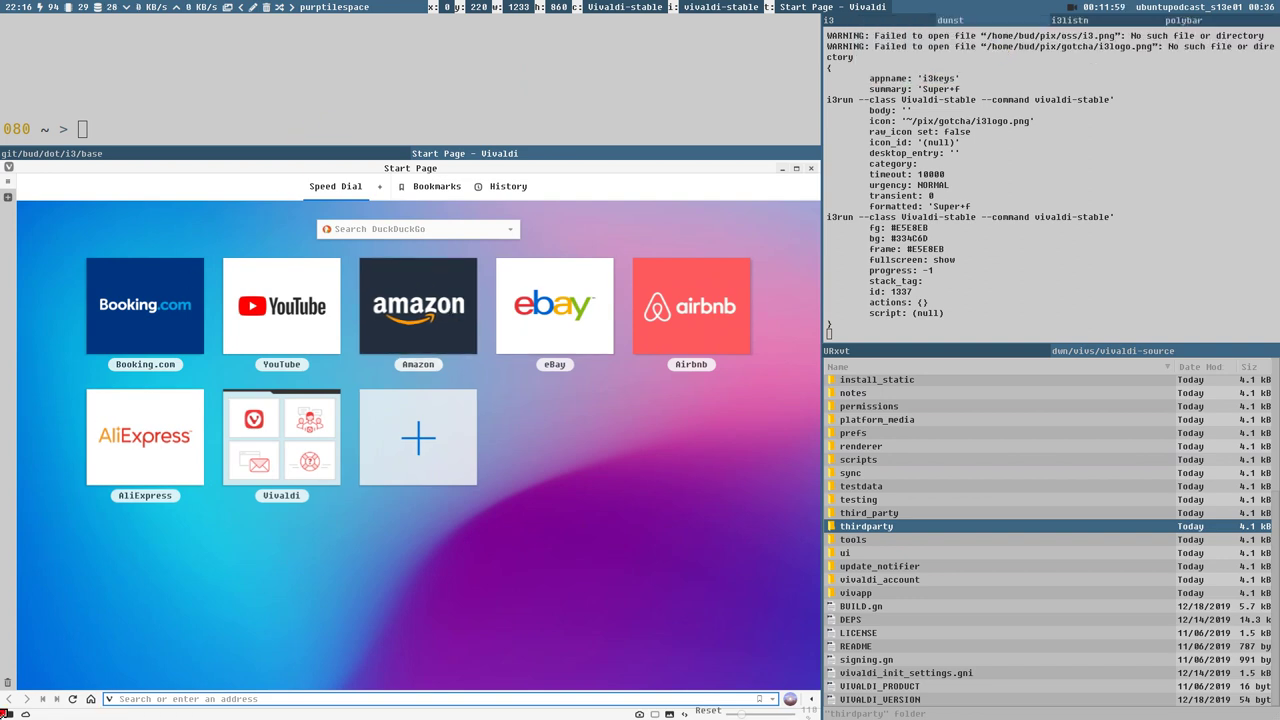
Open Vivaldi's settings window from its side panel and shift that window to the right-hand container
{"action": "left_click", "coordinate": [8, 714]}
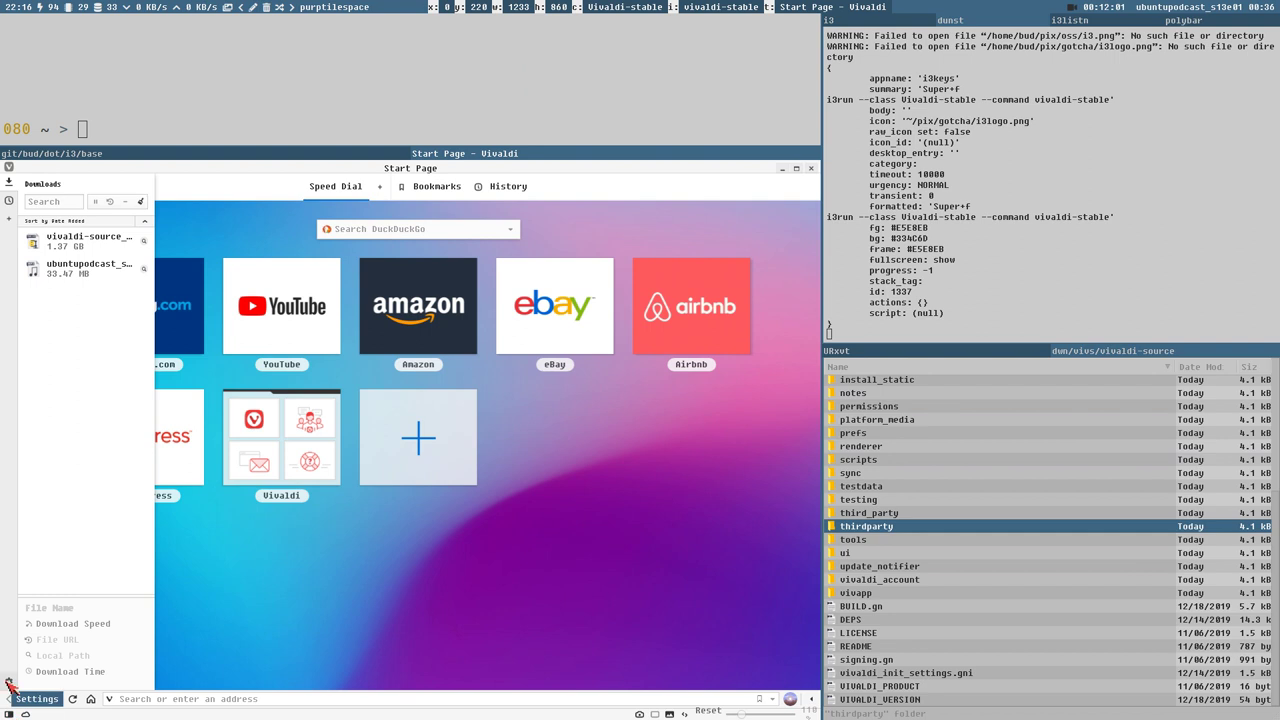
{"action": "left_click", "coordinate": [9, 684]}
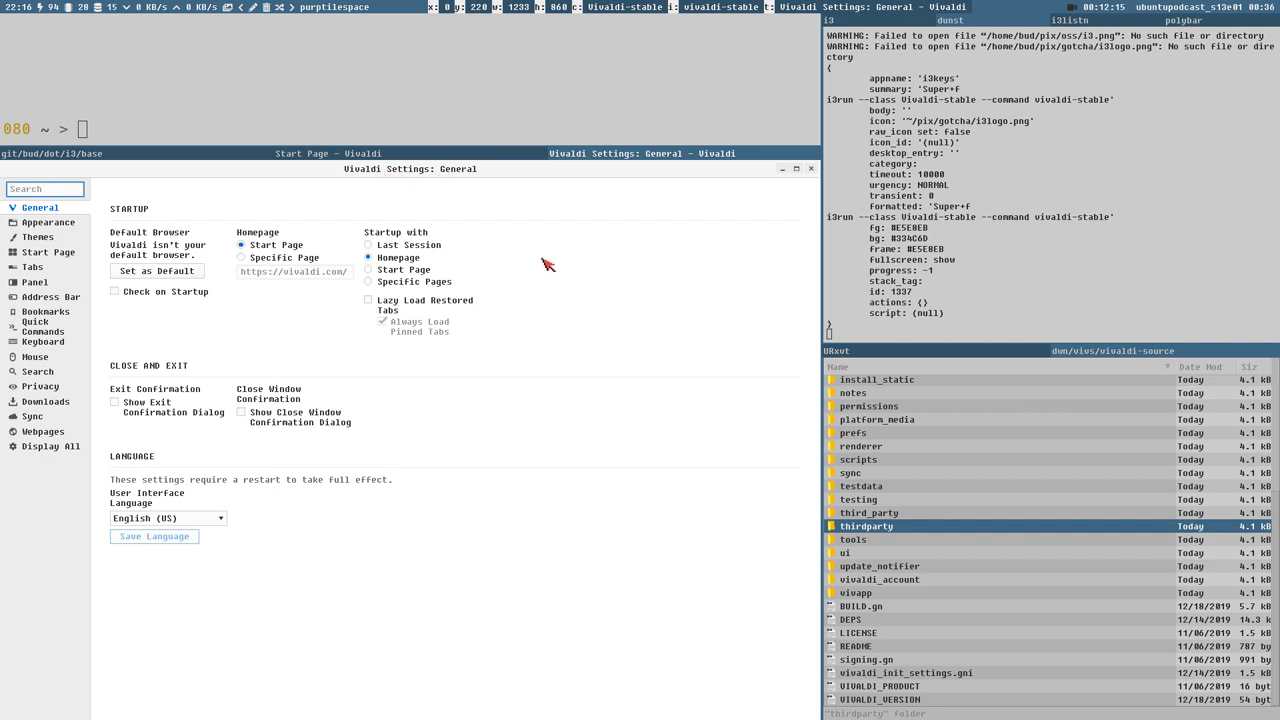
{"action": "key", "text": "super+l"}
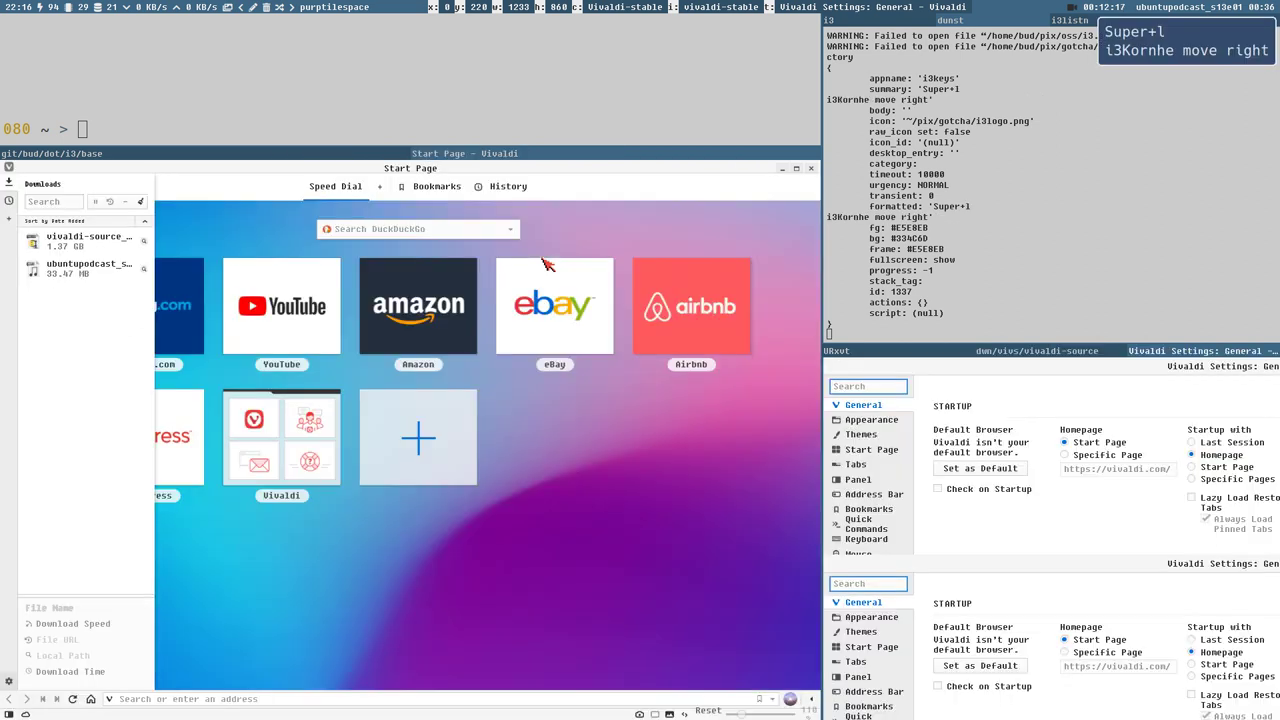
{"action": "left_click", "coordinate": [1183, 58]}
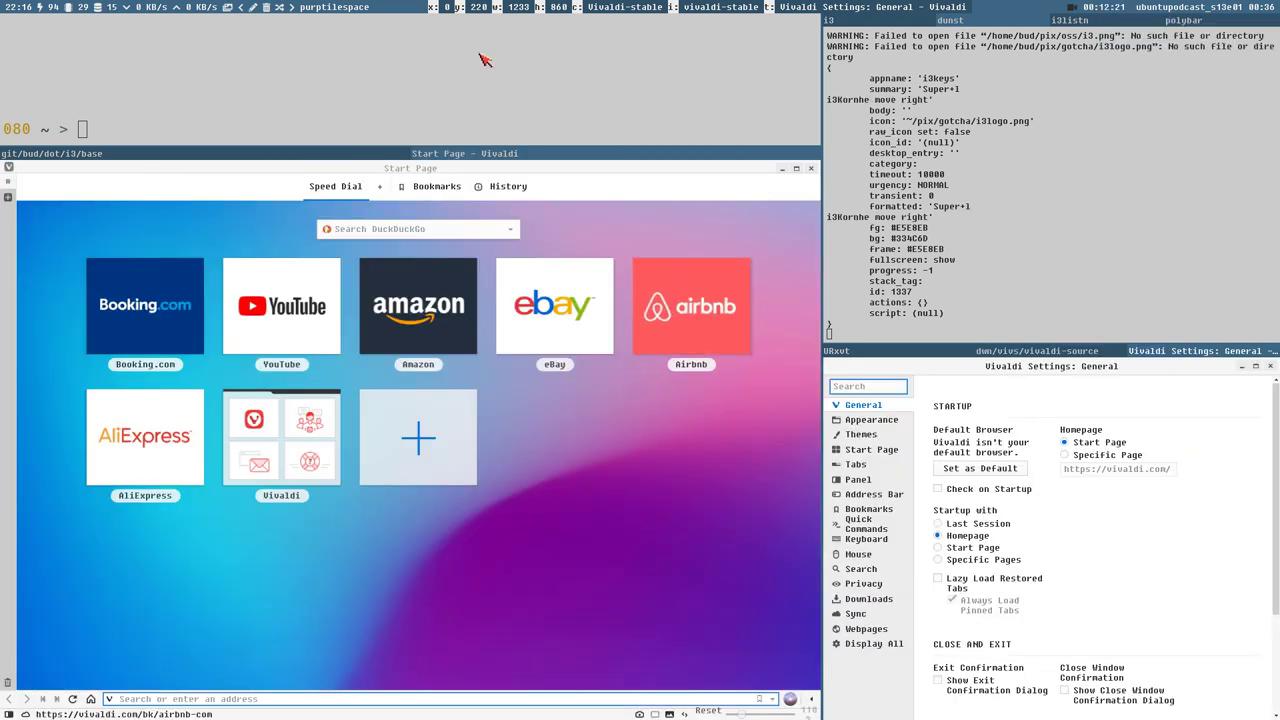
Close the Vivaldi settings window and the main Vivaldi window
{"action": "middle_click", "coordinate": [1167, 356]}
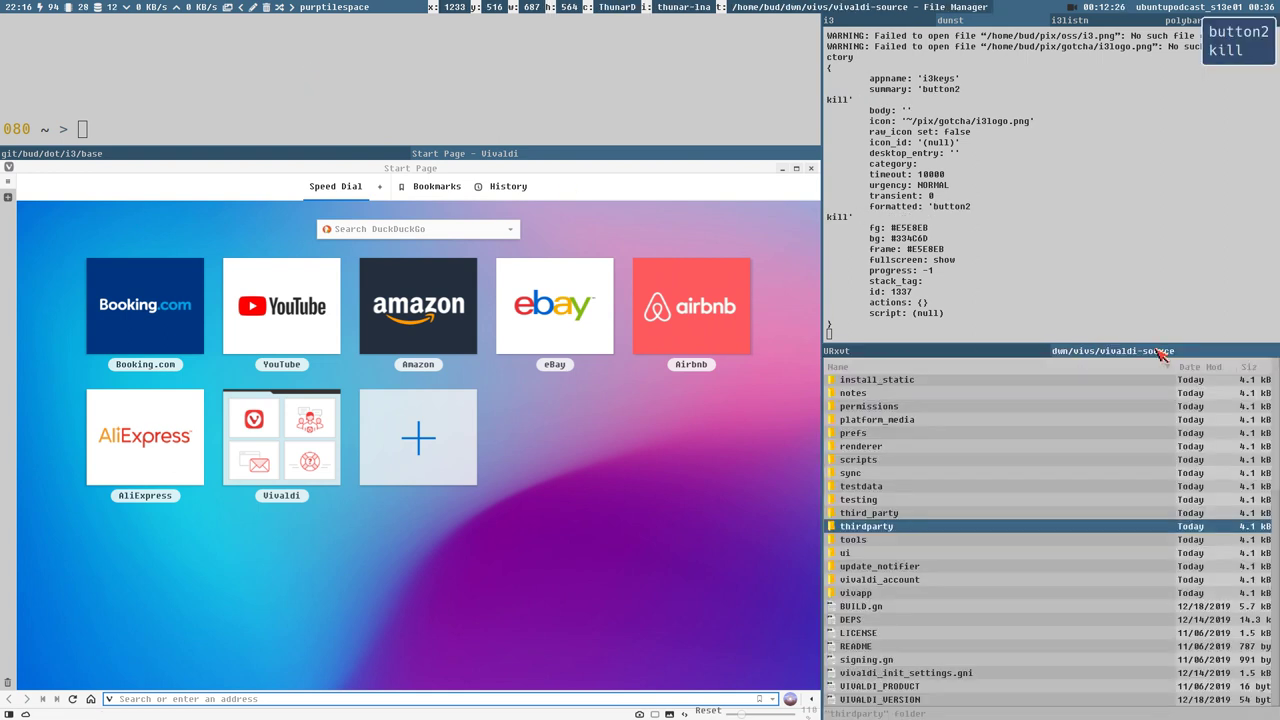
{"action": "left_click", "coordinate": [813, 170]}
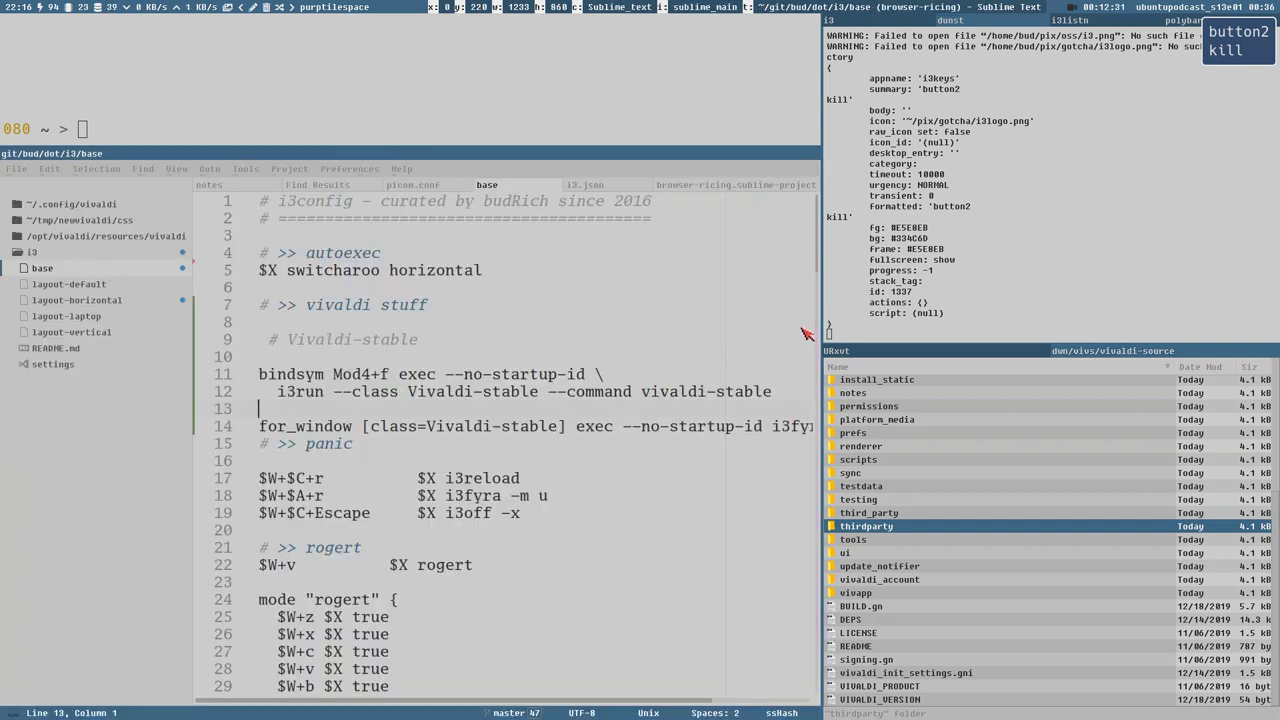
Widen the editor's container and insert a --rename option before Vivaldi-stable in the i3run command
{"action": "left_click_drag", "start_coordinate": [806, 333], "coordinate": [976, 332]}
{"action": "left_click", "coordinate": [510, 376]}
{"action": "left_click", "coordinate": [426, 392]}
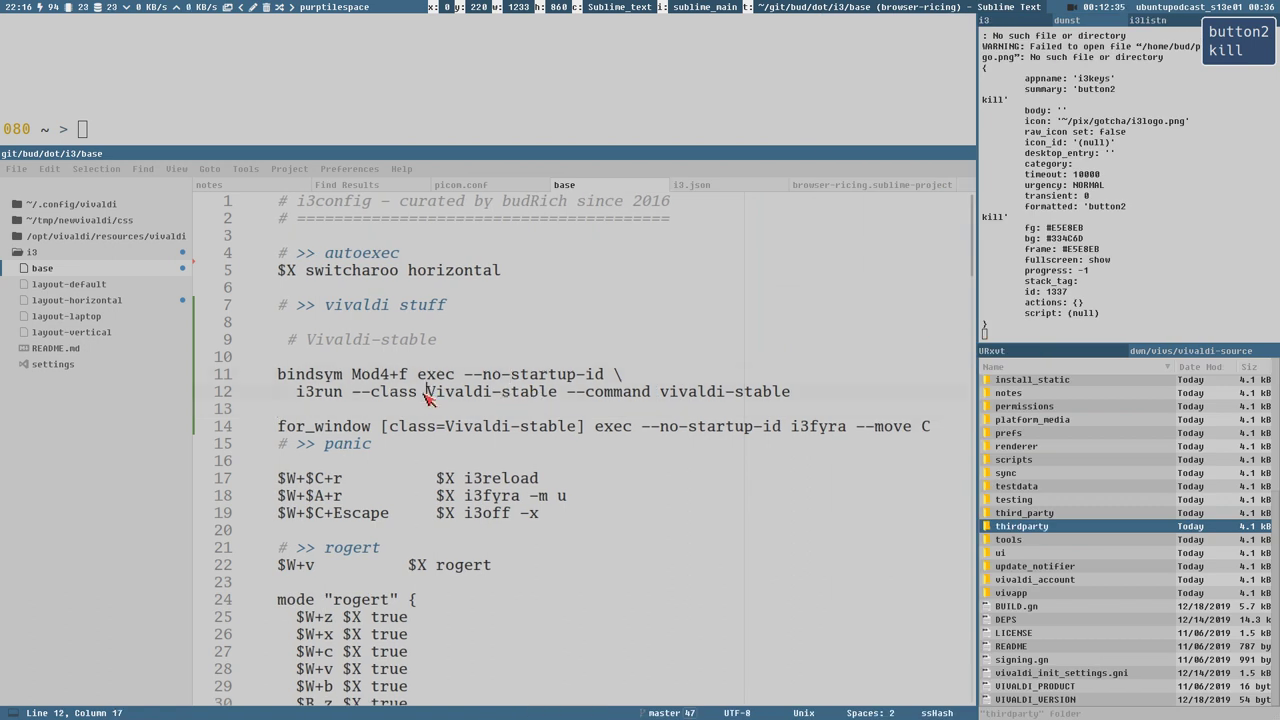
{"action": "type", "text": "--re"}
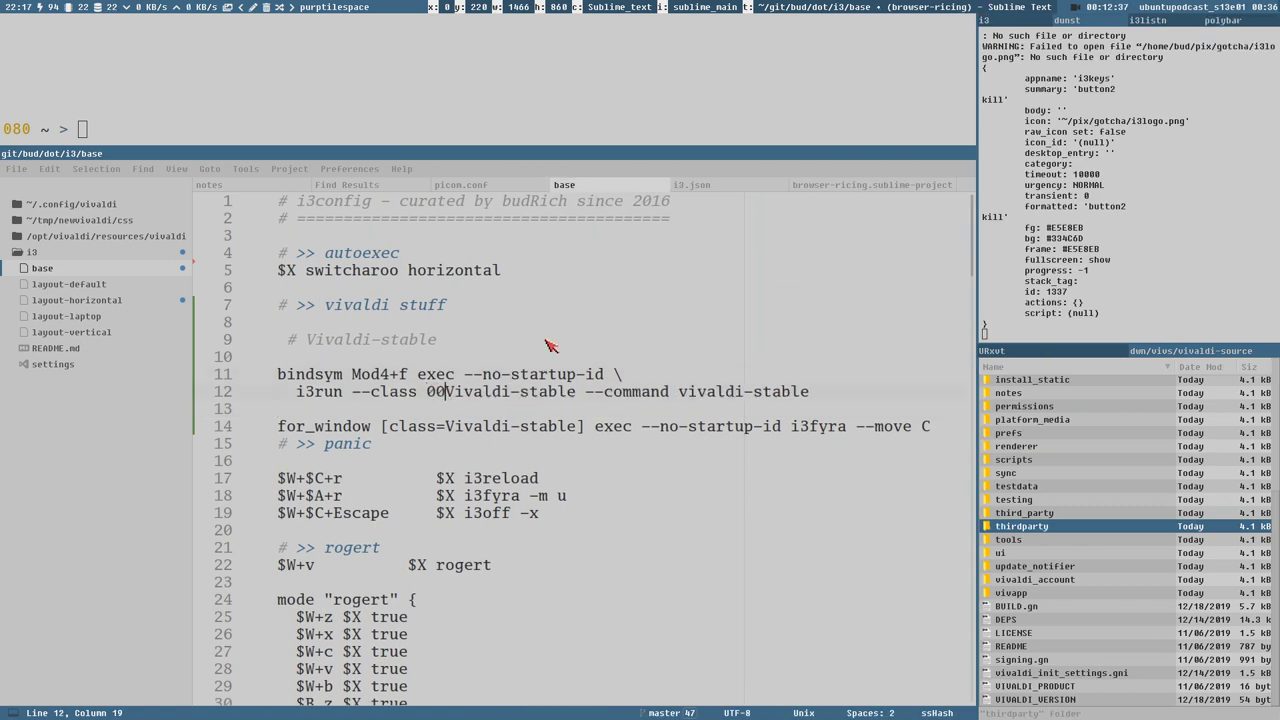
{"action": "type", "text": "name"}
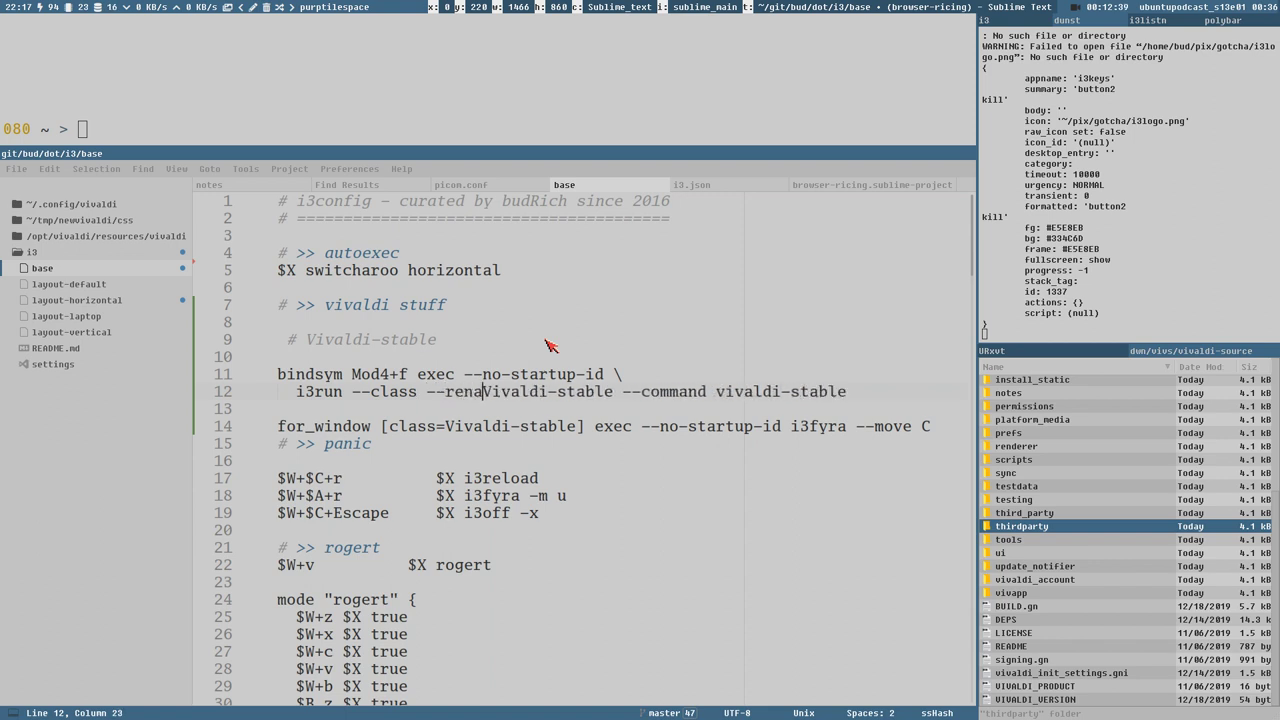
Enter Vivaldi-main as the --class value in the i3run command, ahead of the --rename option
{"action": "left_click", "coordinate": [427, 393]}
{"action": "left_click_drag", "start_coordinate": [352, 396], "coordinate": [418, 396]}
{"action": "left_click", "coordinate": [420, 396]}
{"action": "type", "text": "Viv"}
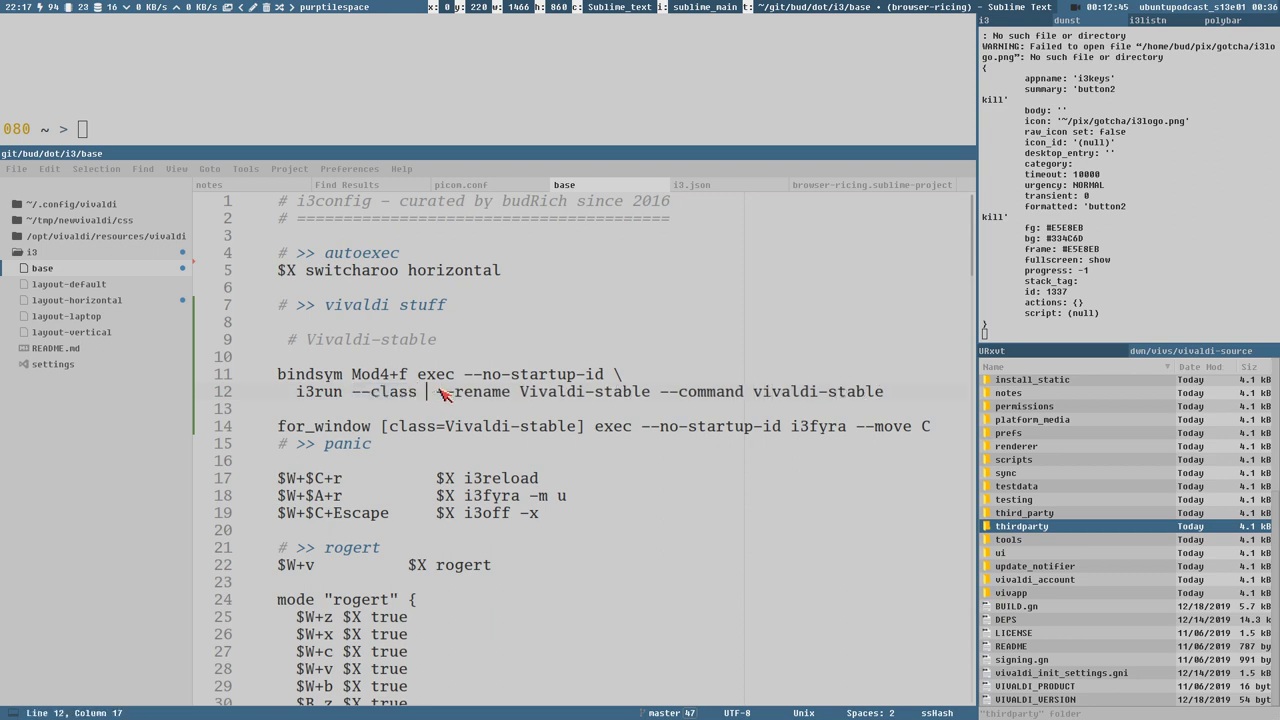
{"action": "type", "text": "aldi-main"}
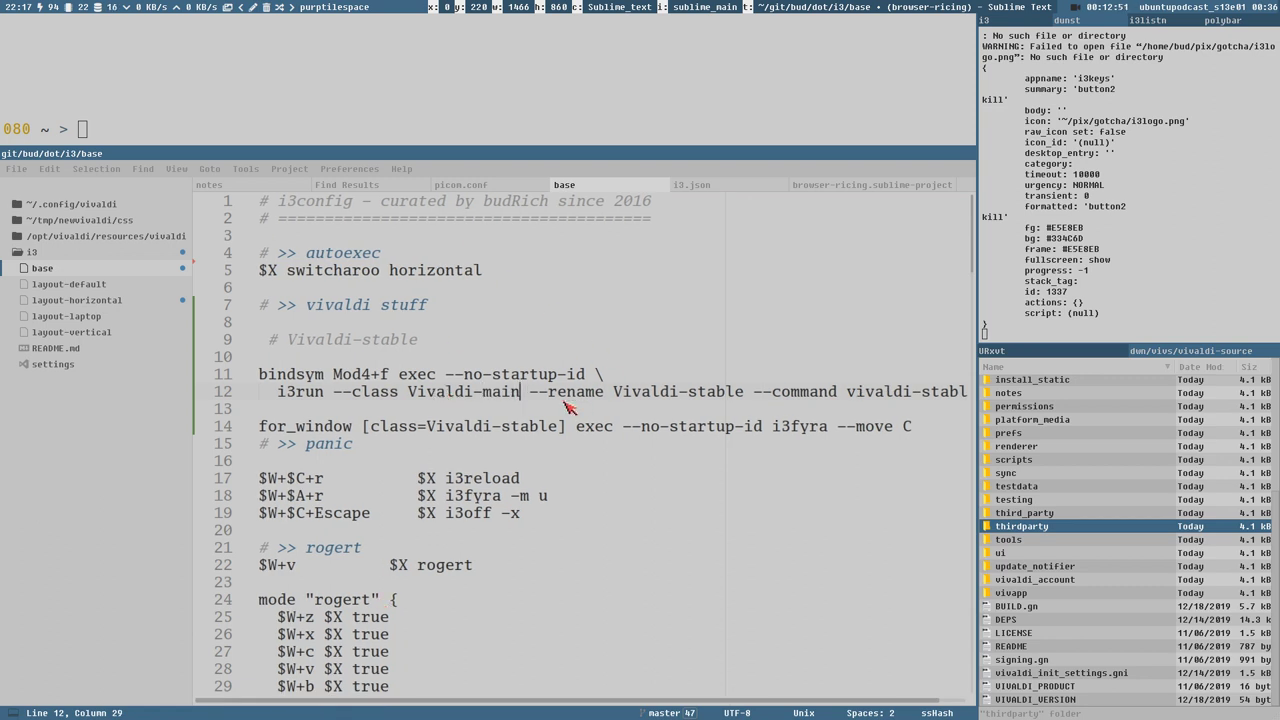
Examine the --class, --rename and --command options of the i3run command by highlighting each part
{"action": "left_click_drag", "start_coordinate": [408, 396], "coordinate": [520, 396]}
{"action": "left_click", "coordinate": [474, 396]}
{"action": "left_click_drag", "start_coordinate": [759, 398], "coordinate": [996, 400]}
{"action": "left_click", "coordinate": [858, 398]}
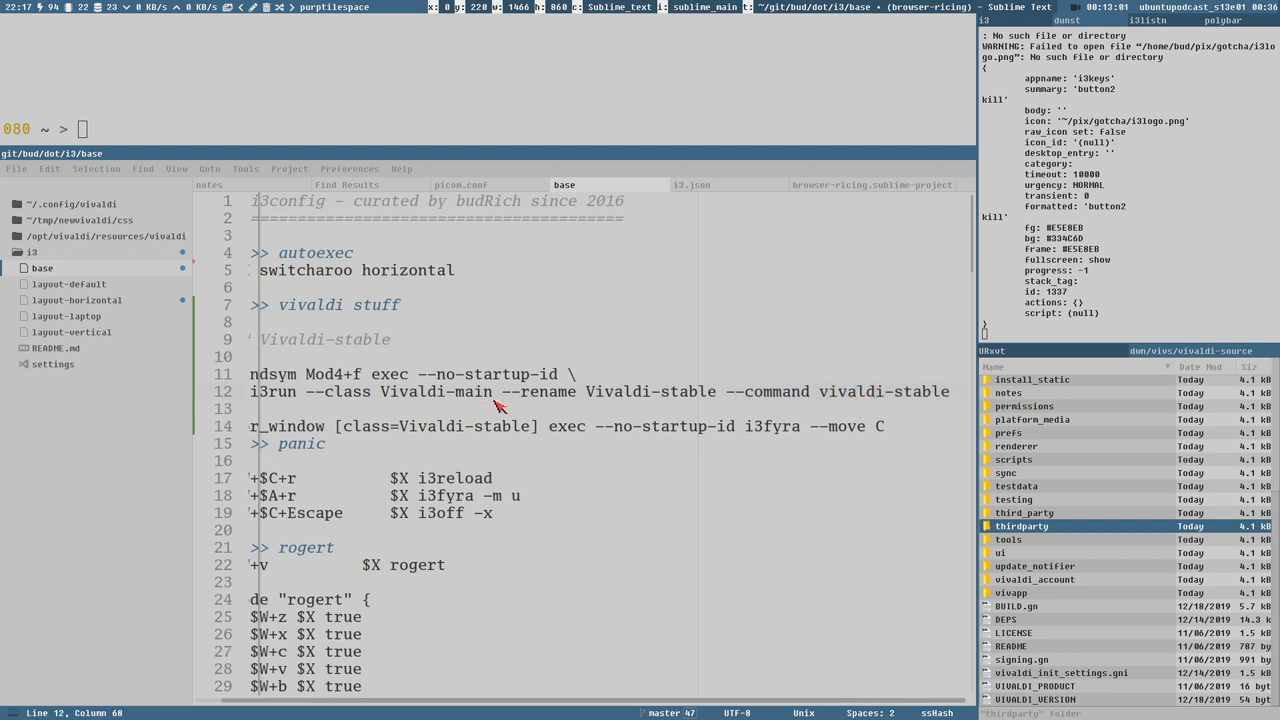
{"action": "left_click_drag", "start_coordinate": [503, 396], "coordinate": [717, 397]}
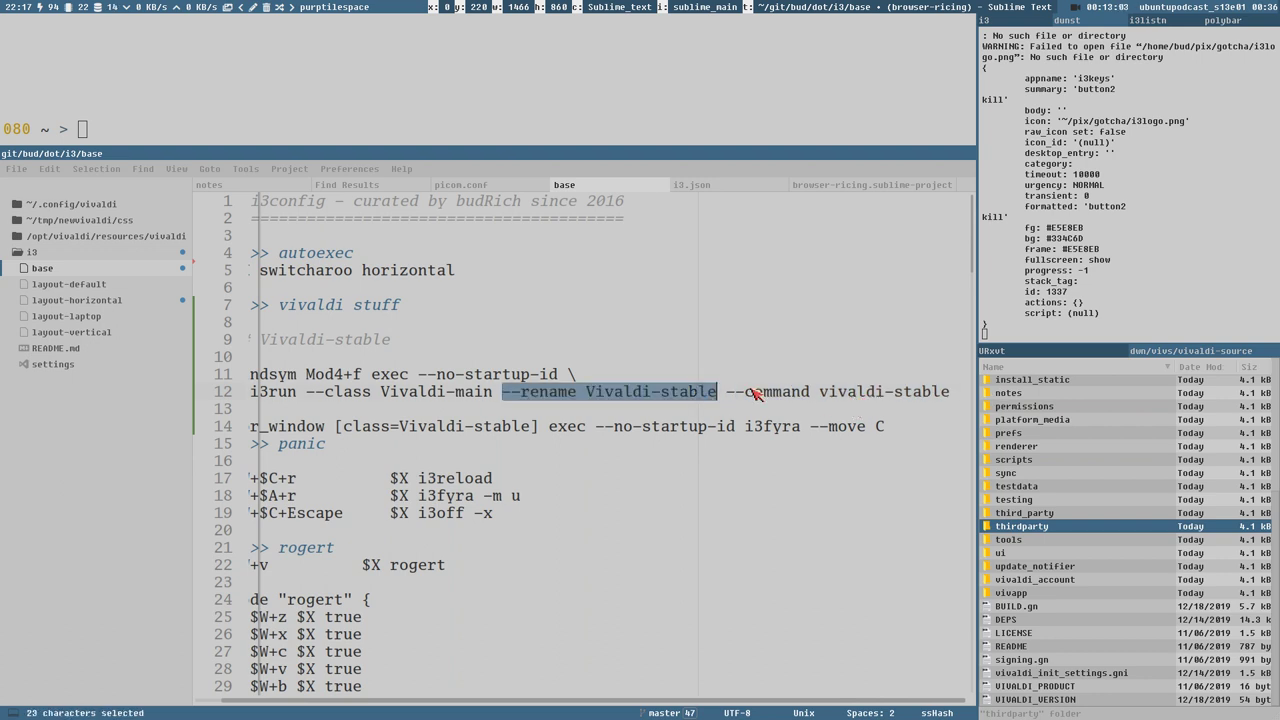
{"action": "left_click_drag", "start_coordinate": [590, 398], "coordinate": [718, 396]}
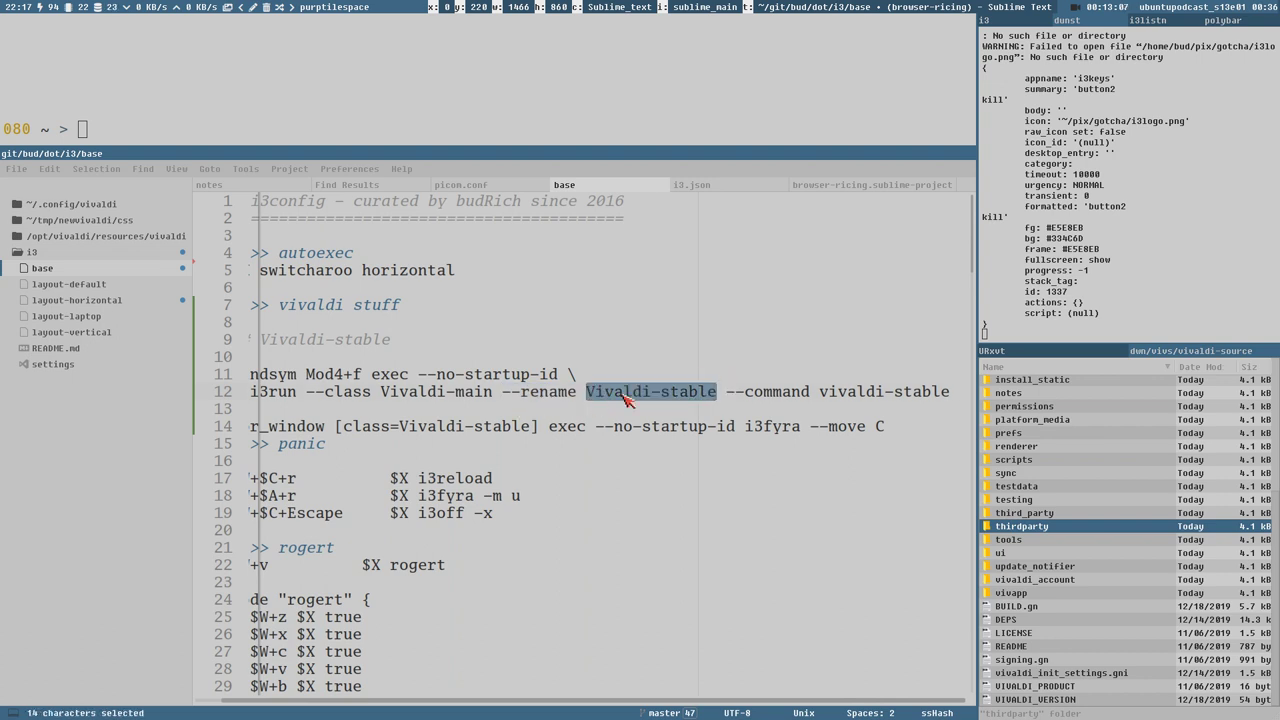
{"action": "left_click", "coordinate": [328, 393]}
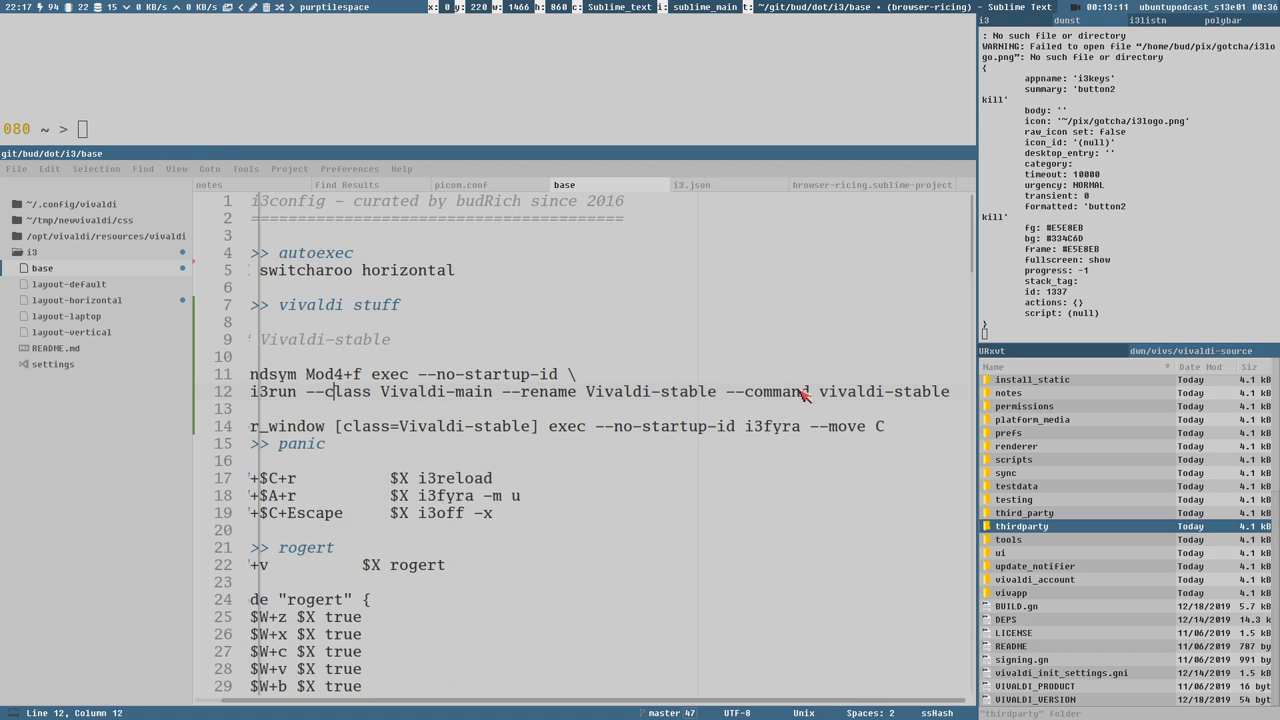
{"action": "double_click", "coordinate": [628, 395]}
{"action": "left_click", "coordinate": [690, 392]}
{"action": "left_click_drag", "start_coordinate": [381, 392], "coordinate": [238, 396]}
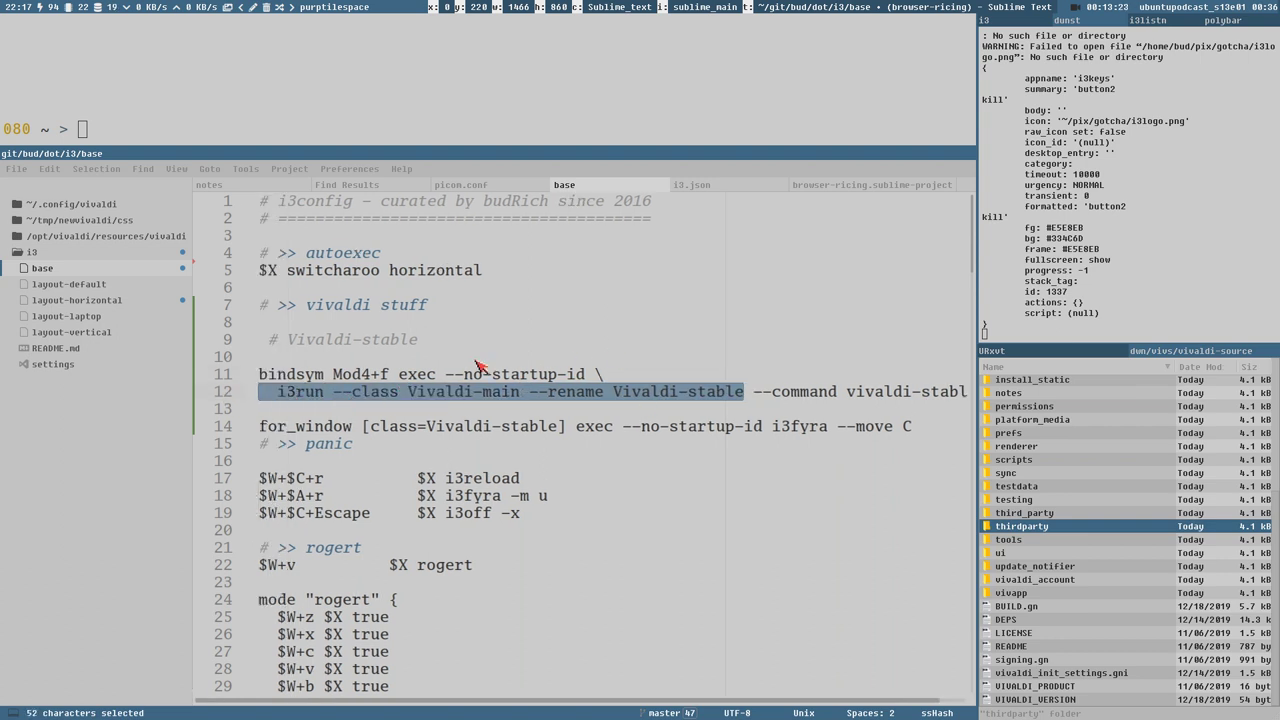
{"action": "left_click", "coordinate": [580, 393]}
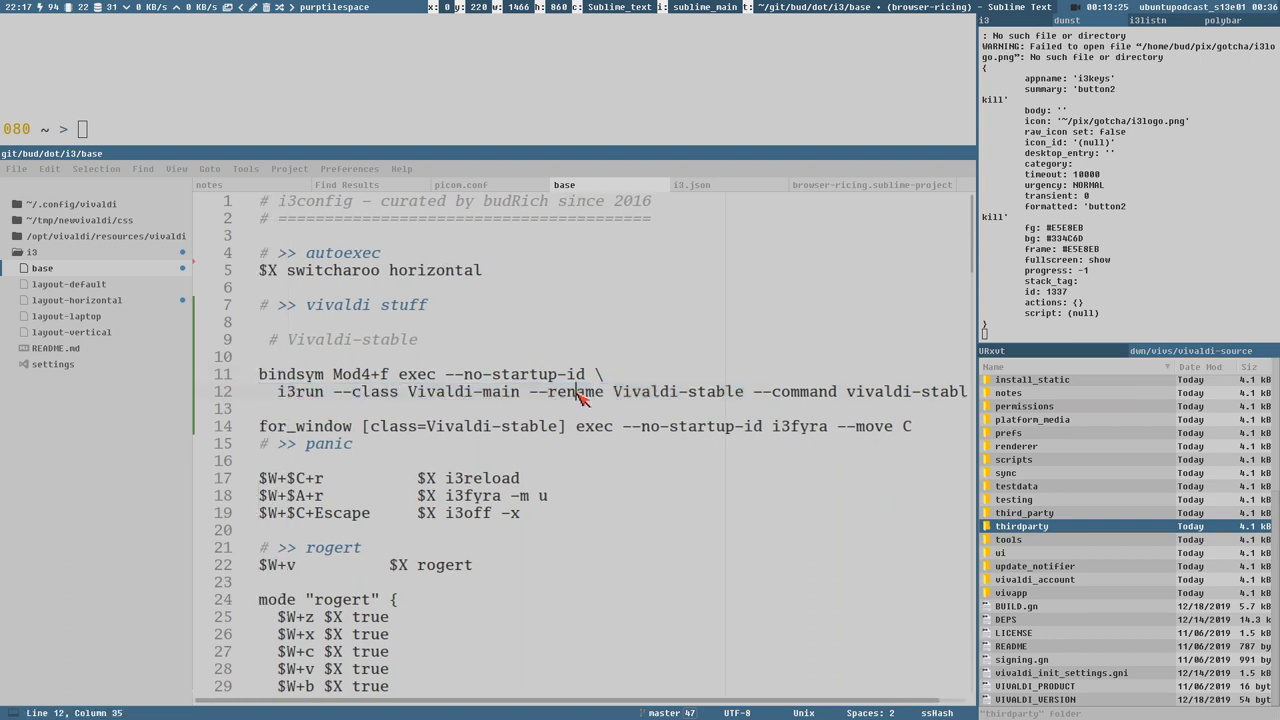
{"action": "left_click_drag", "start_coordinate": [529, 393], "coordinate": [745, 395]}
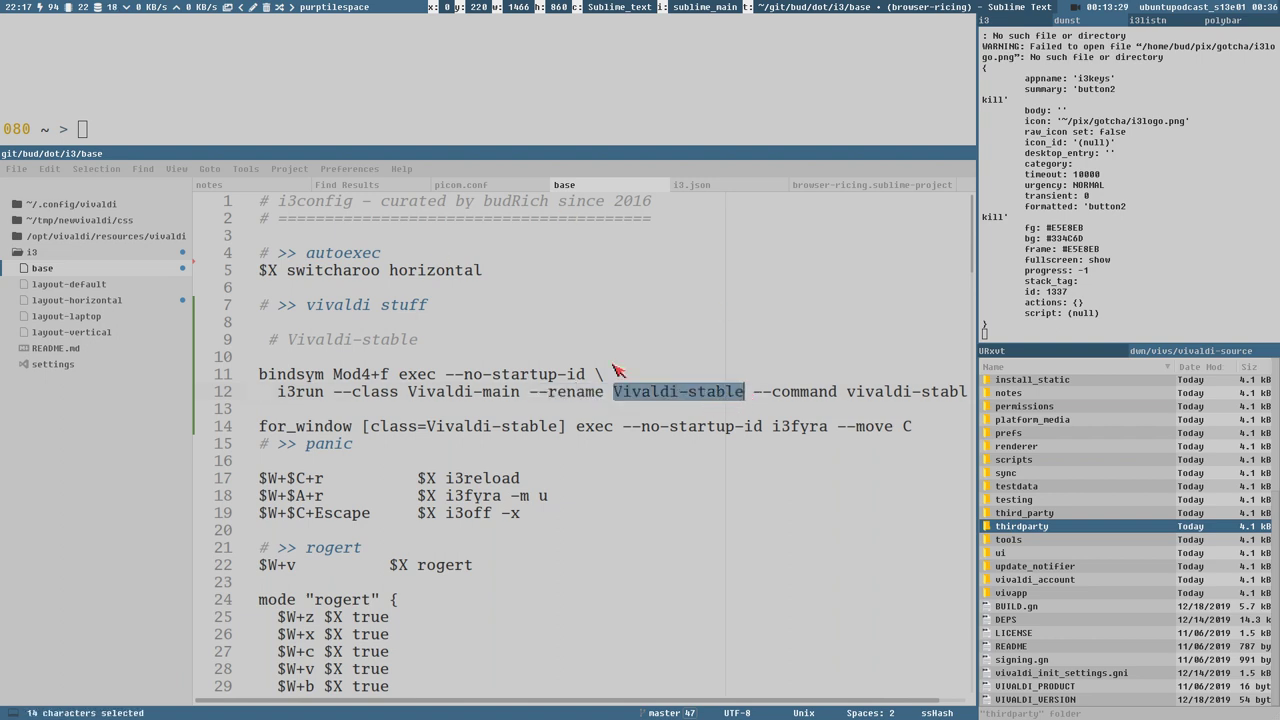
{"action": "left_click_drag", "start_coordinate": [417, 393], "coordinate": [521, 393]}
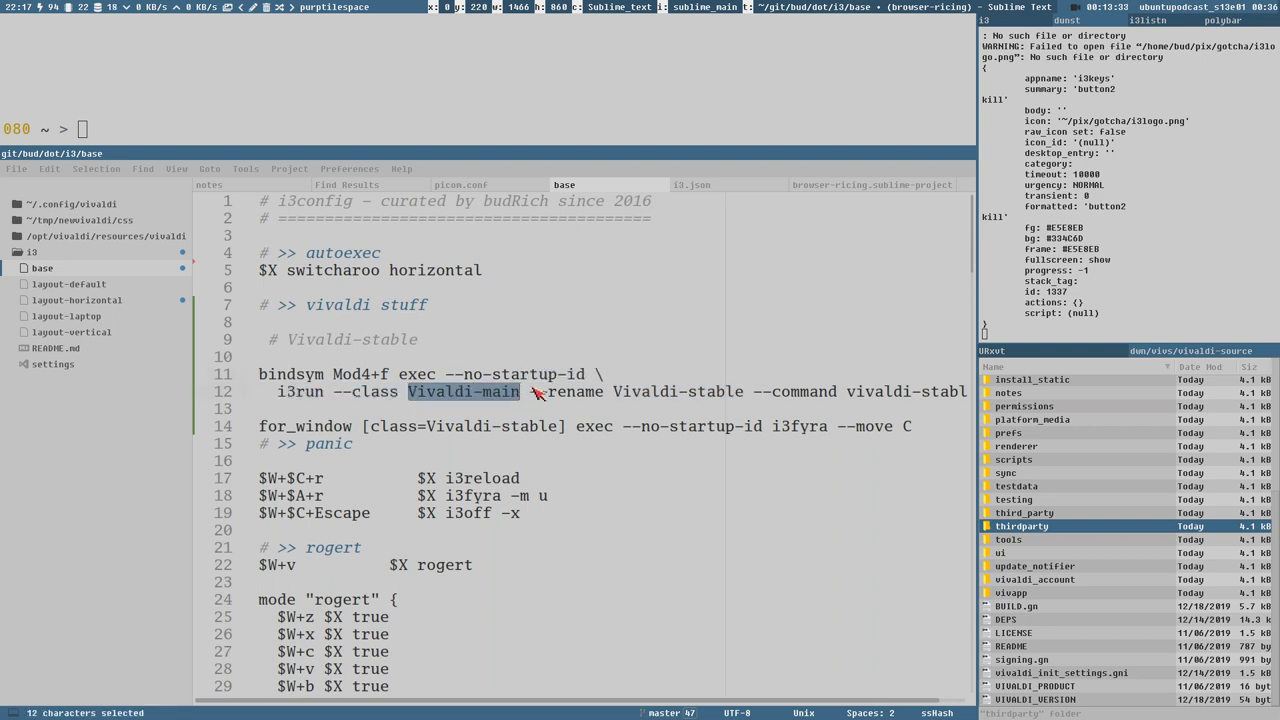
{"action": "left_click_drag", "start_coordinate": [606, 393], "coordinate": [155, 400]}
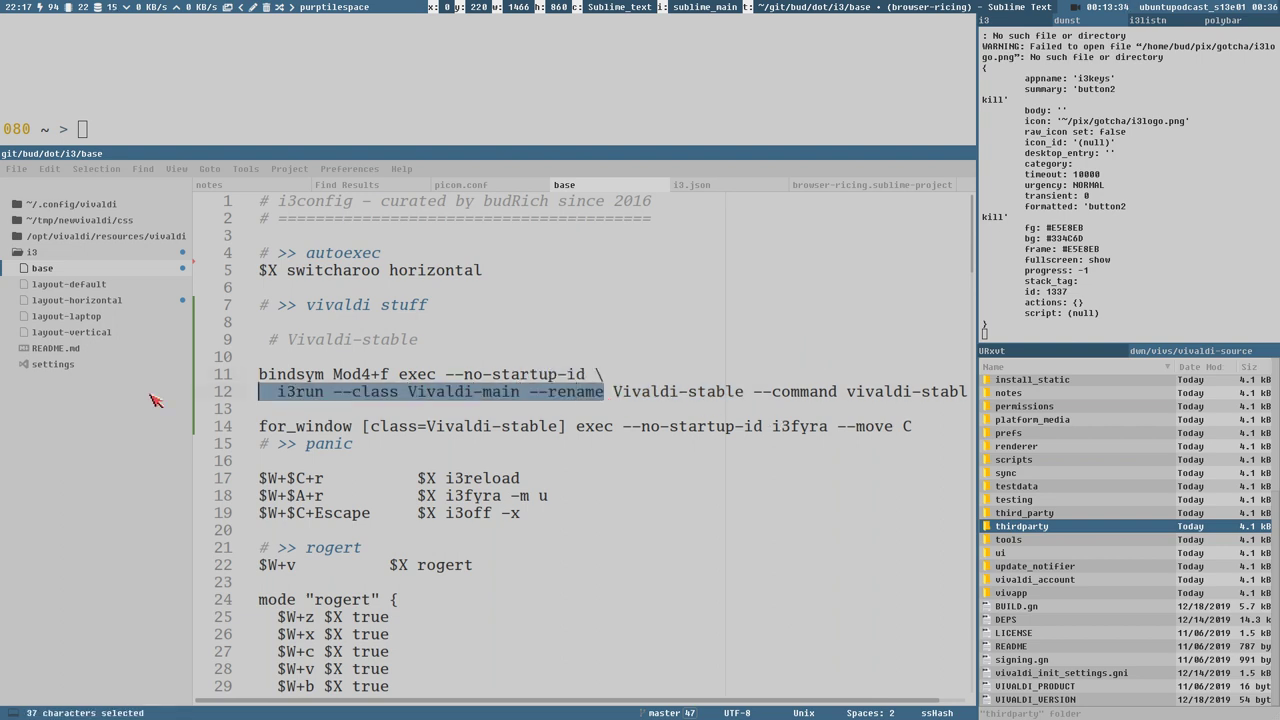
Save the config, reload i3 and launch Vivaldi with the Mod4+f binding
{"action": "left_click", "coordinate": [437, 364]}
{"action": "key", "text": "ctrl+s"}
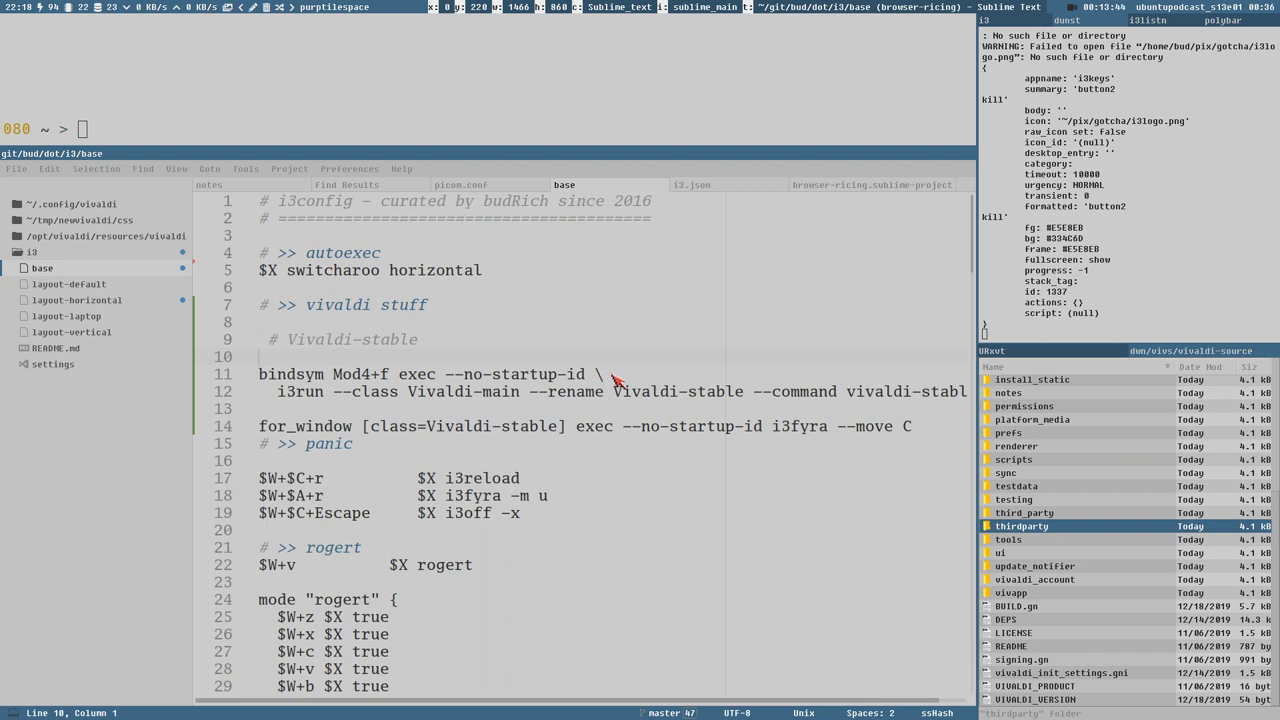
{"action": "key", "text": "super+ctrl+r"}
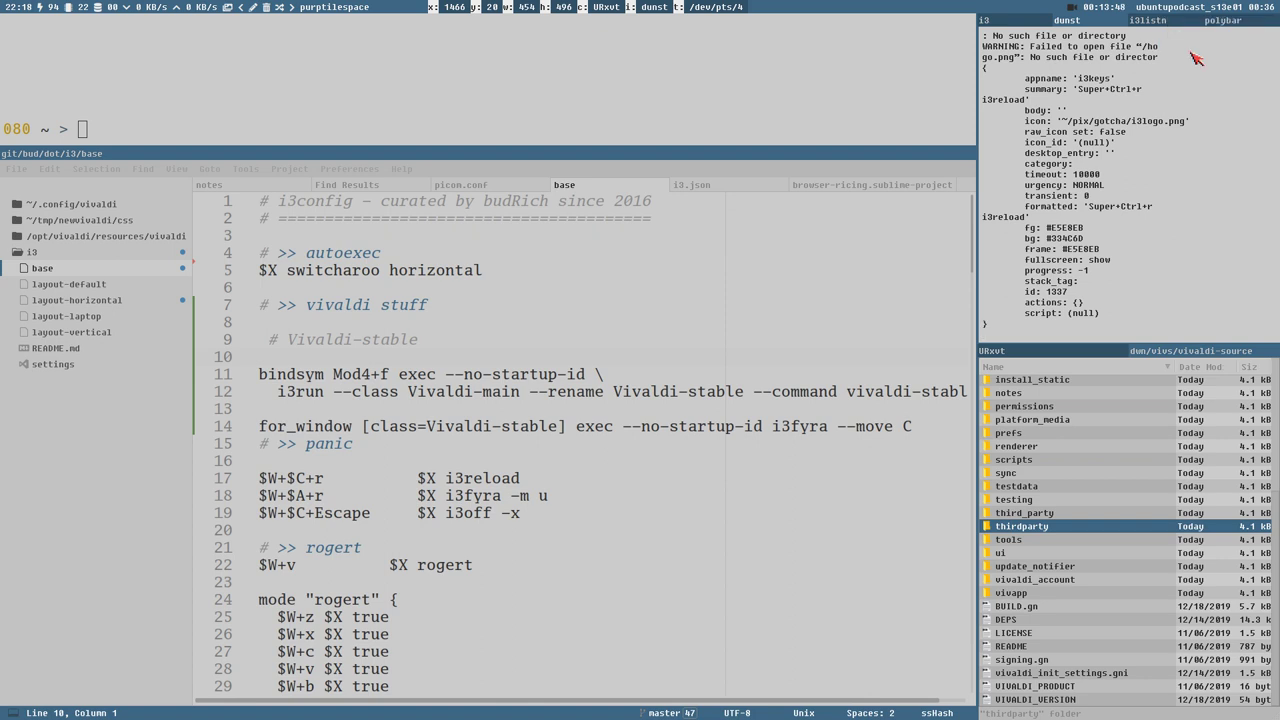
{"action": "left_click", "coordinate": [432, 409]}
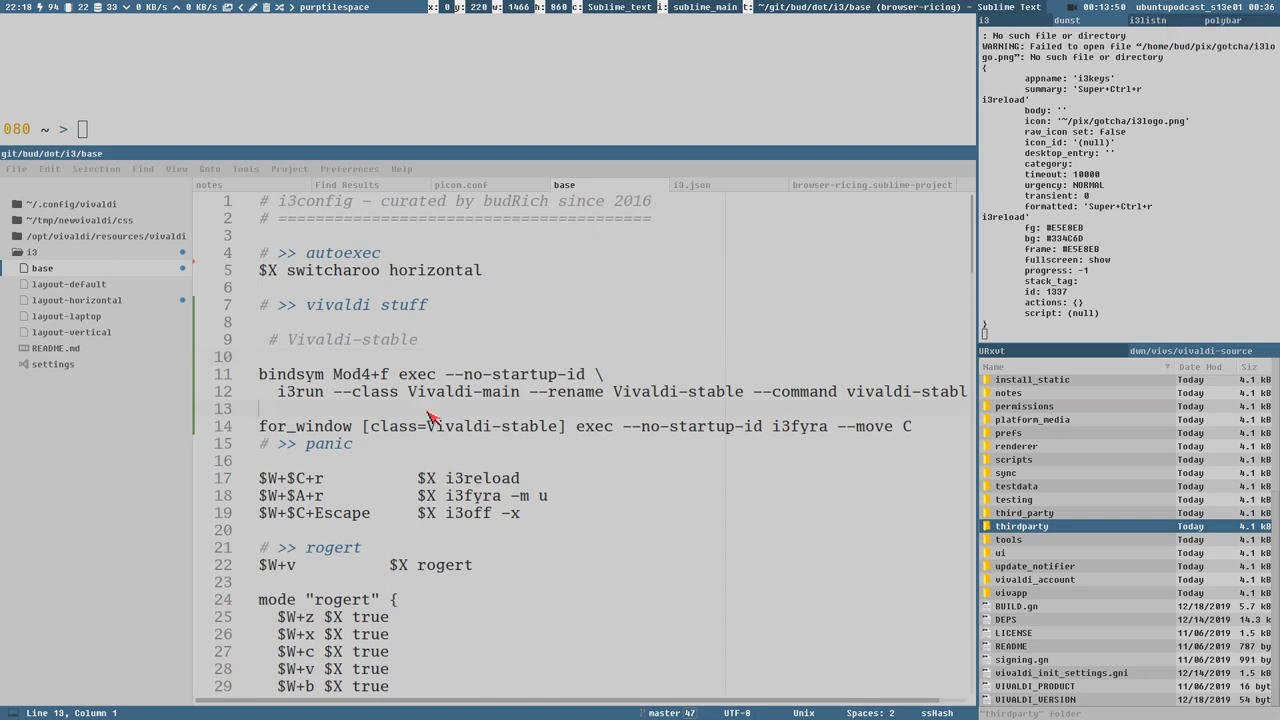
{"action": "key", "text": "super+f"}
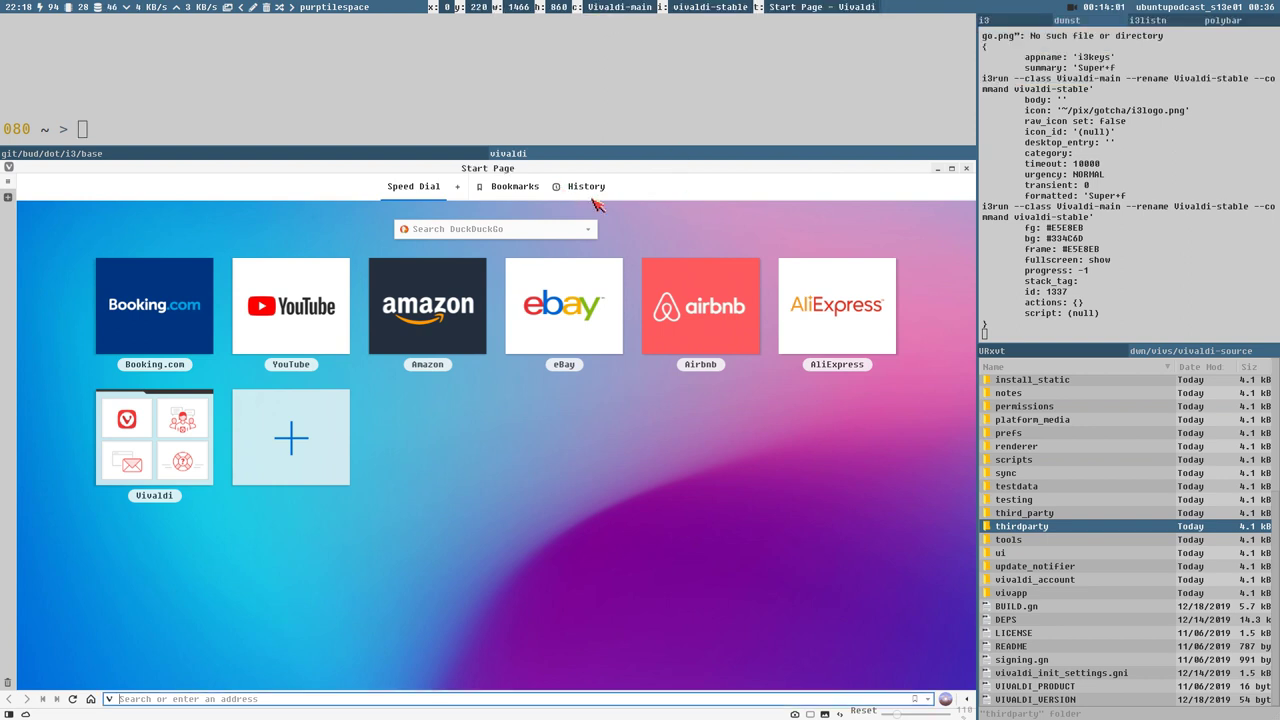
Highlight the Vivaldi-stable class in the config's for_window rule and close the Vivaldi window
{"action": "left_click", "coordinate": [342, 155]}
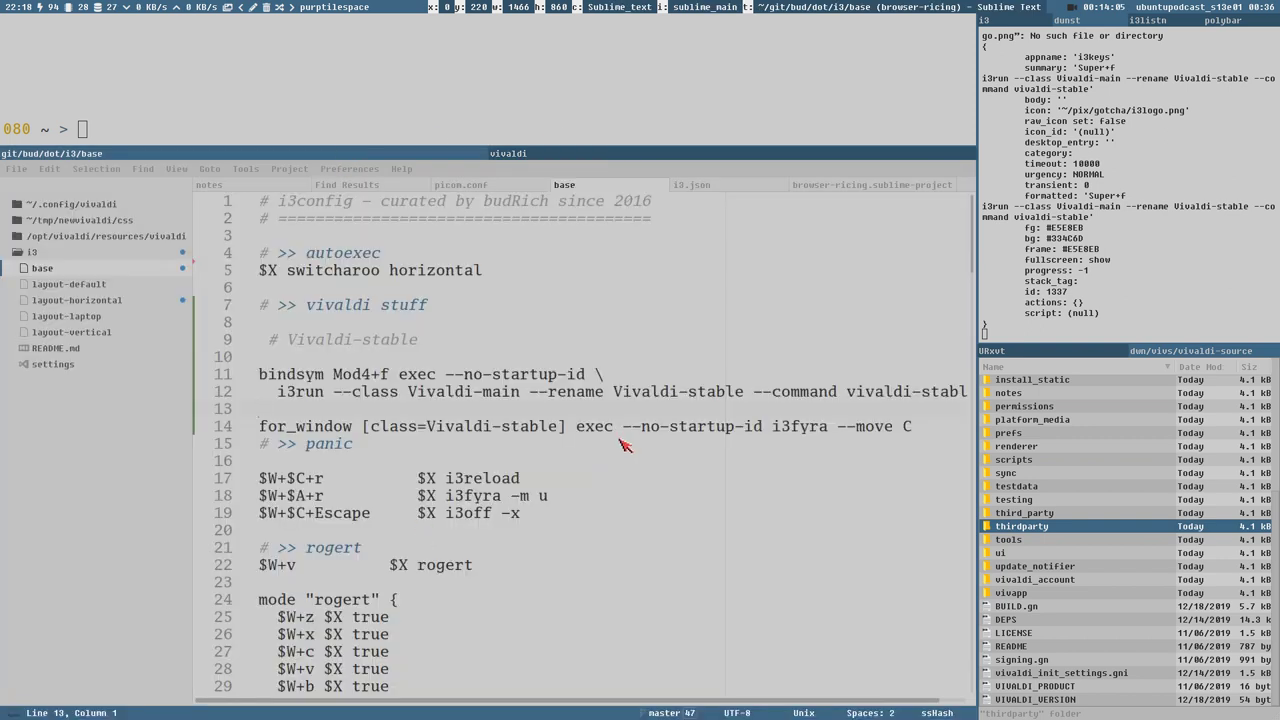
{"action": "left_click", "coordinate": [428, 427]}
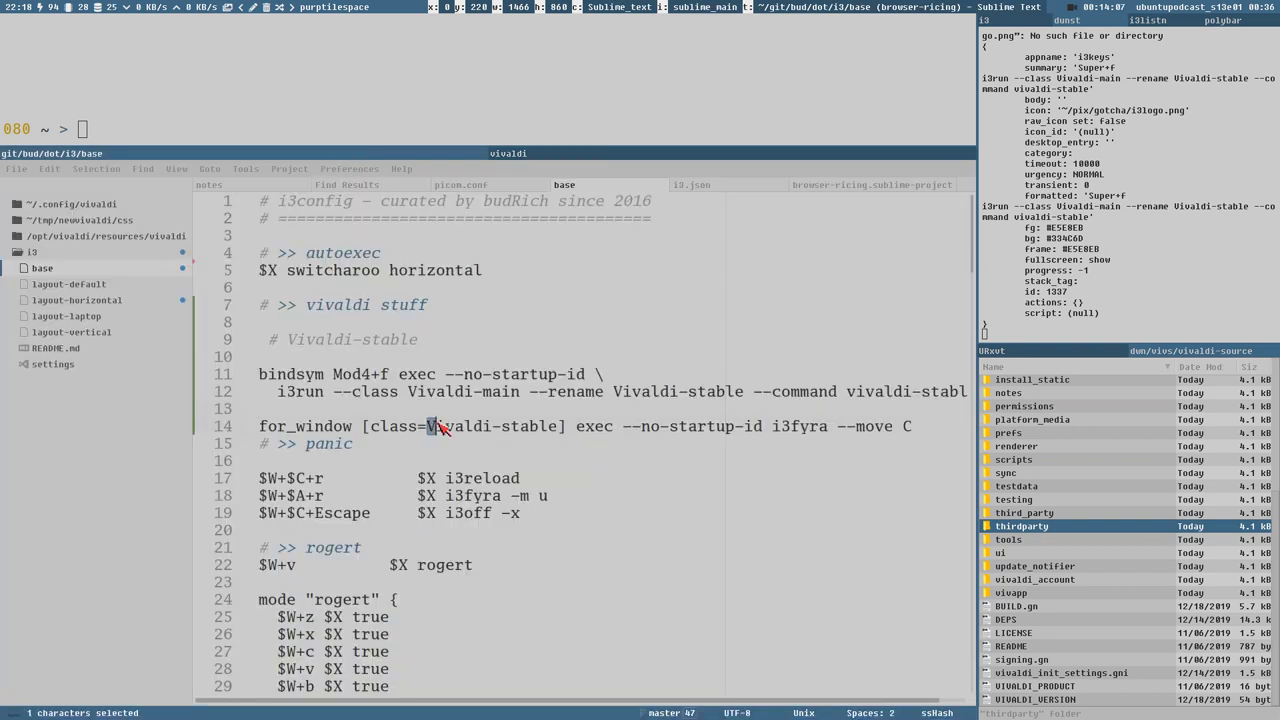
{"action": "left_click_drag", "start_coordinate": [428, 427], "coordinate": [561, 430]}
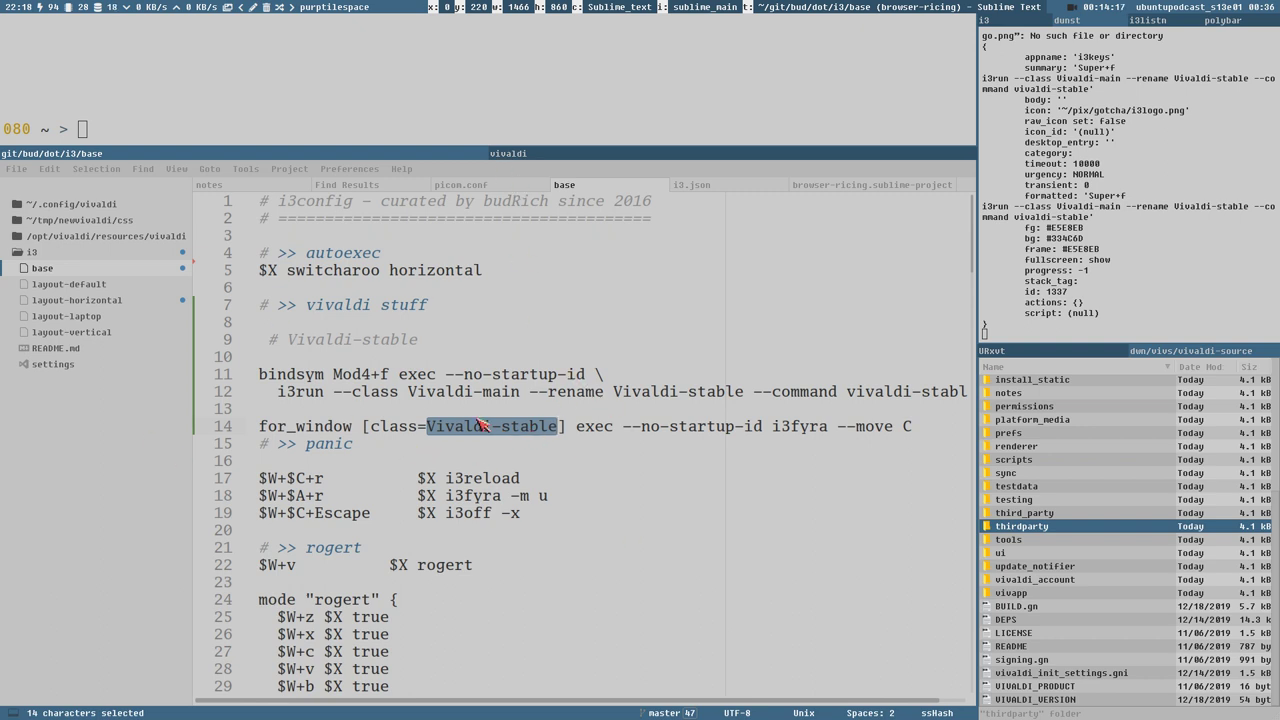
{"action": "left_click", "coordinate": [594, 396]}
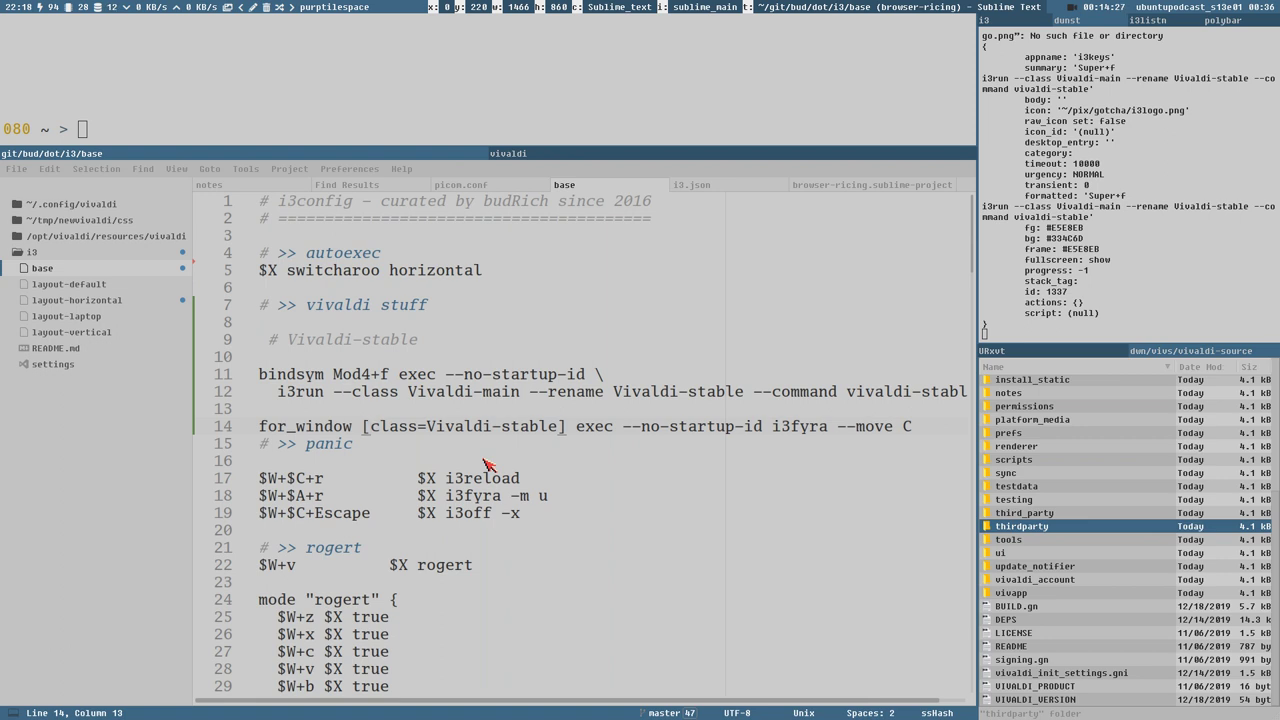
{"action": "left_click", "coordinate": [560, 156]}
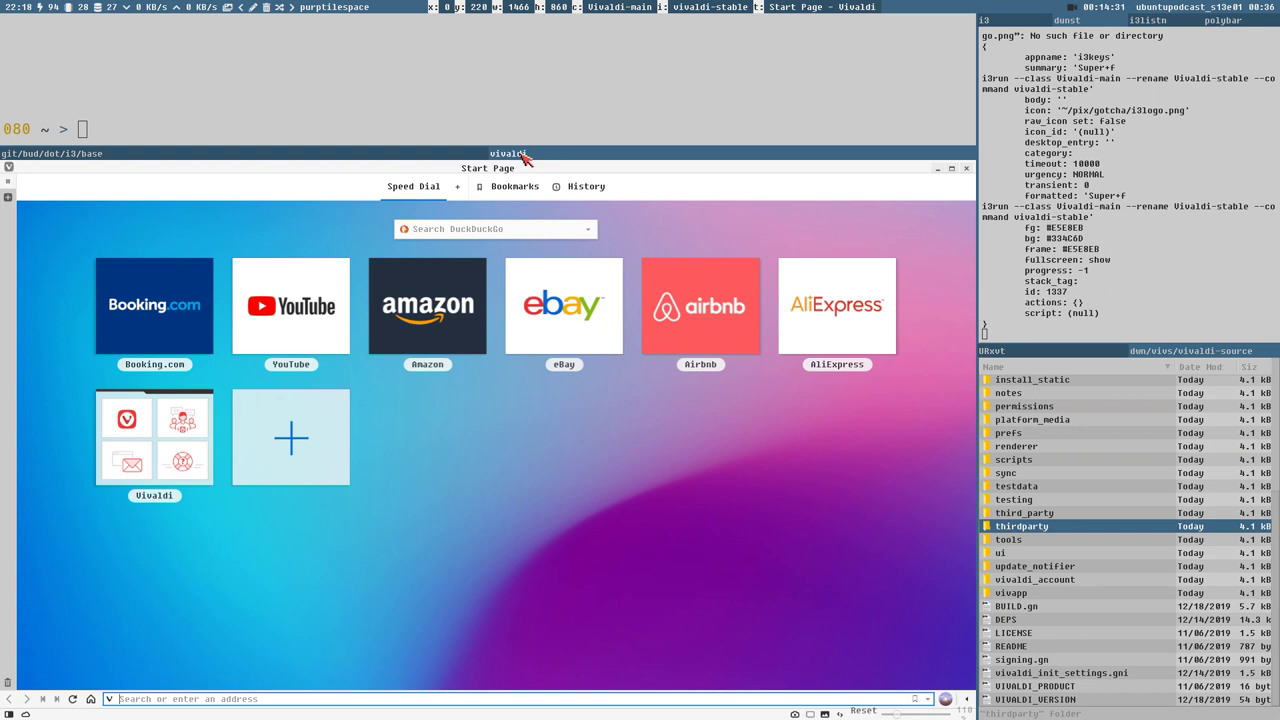
{"action": "middle_click", "coordinate": [518, 156]}
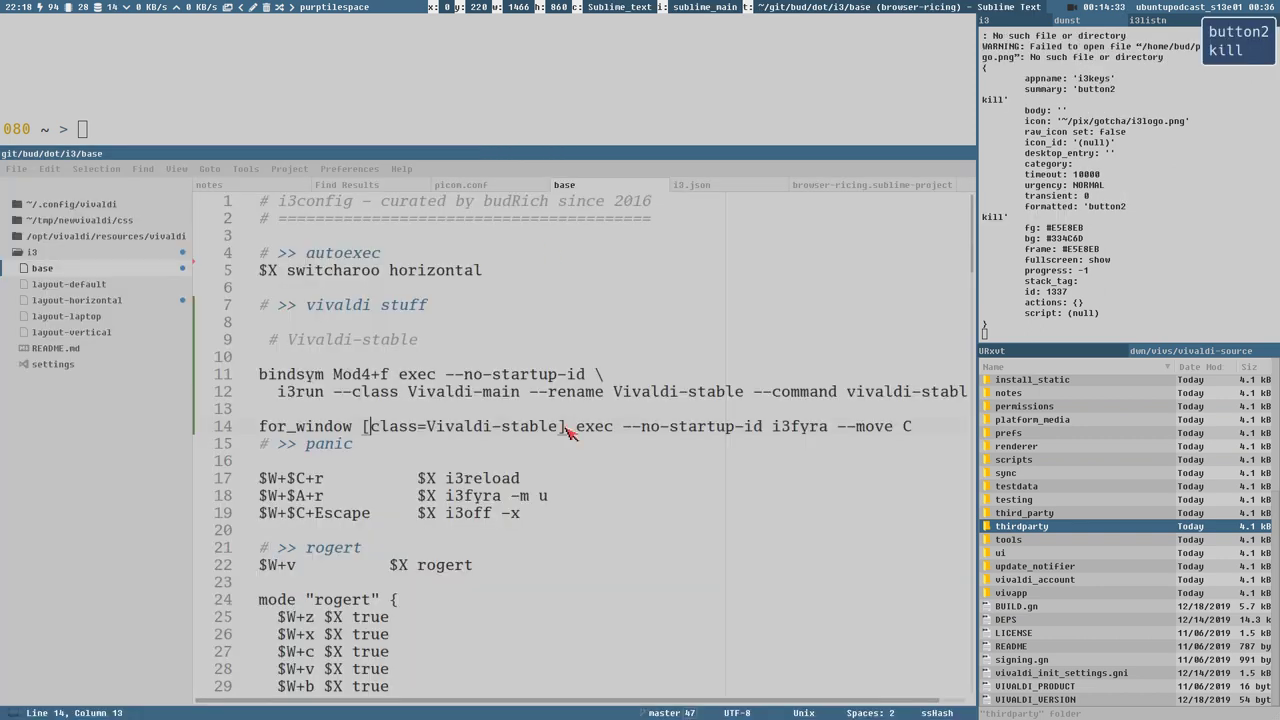
Duplicate the for_window rule and change the class in the first copy to Vivaldi-main
{"action": "key", "text": "ctrl+shift+d"}
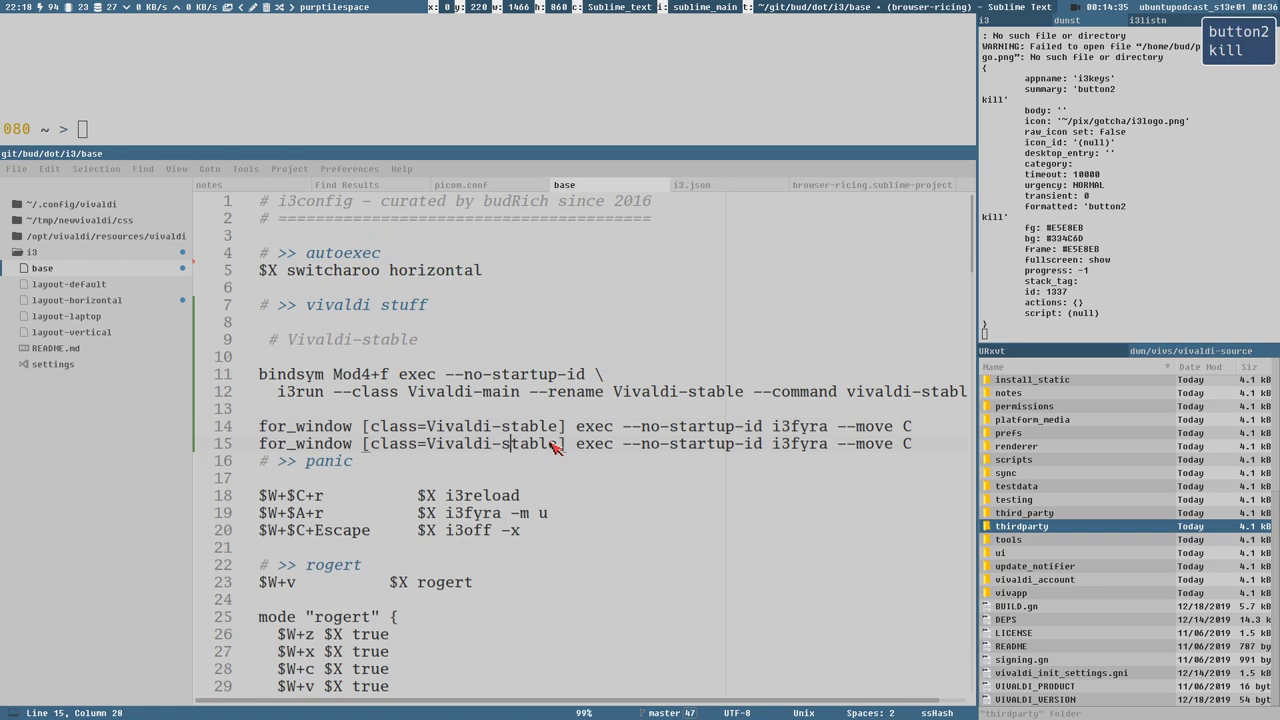
{"action": "double_click", "coordinate": [520, 428]}
{"action": "type", "text": "main"}
{"action": "left_click", "coordinate": [892, 431]}
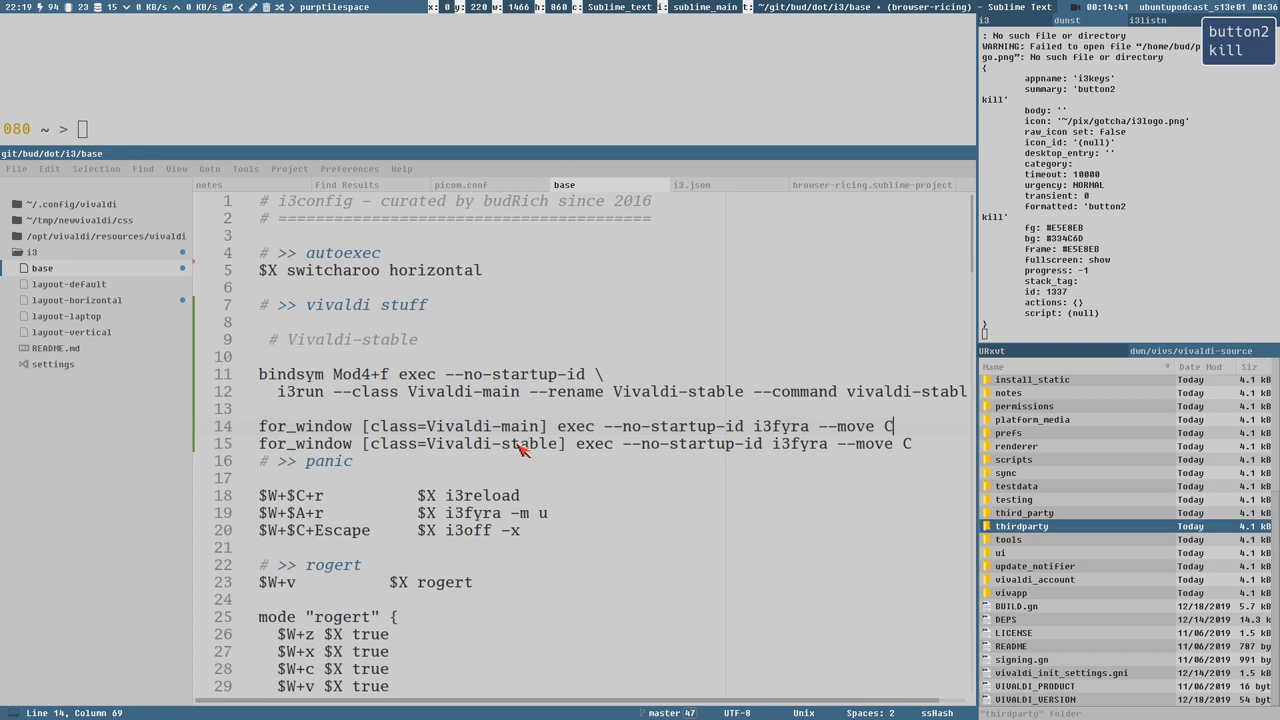
Set the Vivaldi-stable rule's i3fyra move target to D and place that rule above the Vivaldi-main rule
{"action": "left_click_drag", "start_coordinate": [428, 450], "coordinate": [557, 455]}
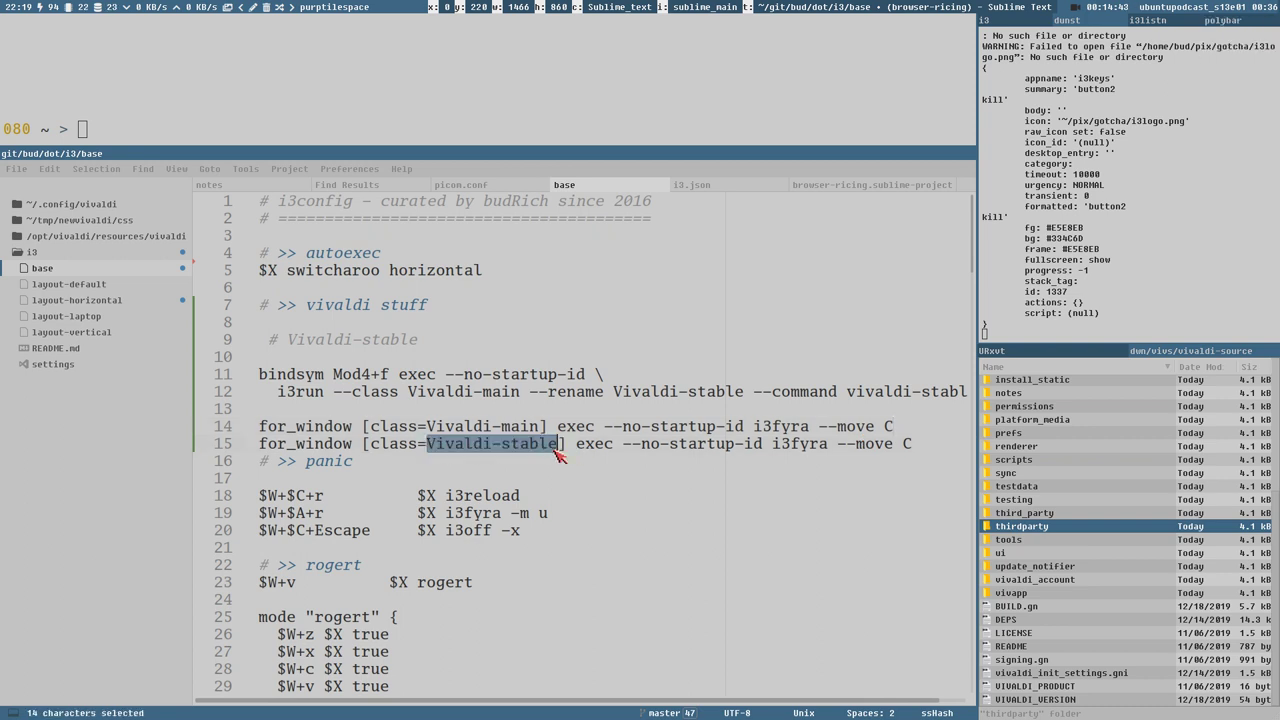
{"action": "left_click", "coordinate": [431, 451]}
{"action": "double_click", "coordinate": [537, 447]}
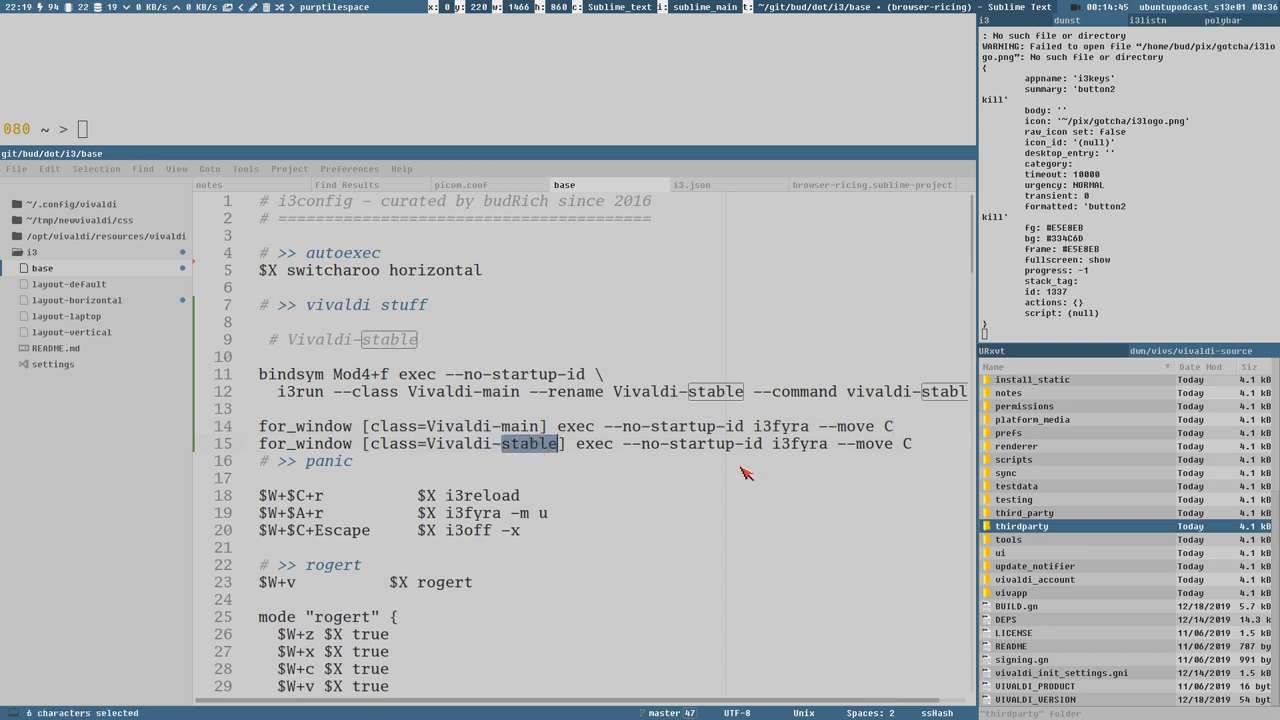
{"action": "left_click", "coordinate": [915, 450]}
{"action": "key", "text": "BackSpace"}
{"action": "type", "text": "D"}
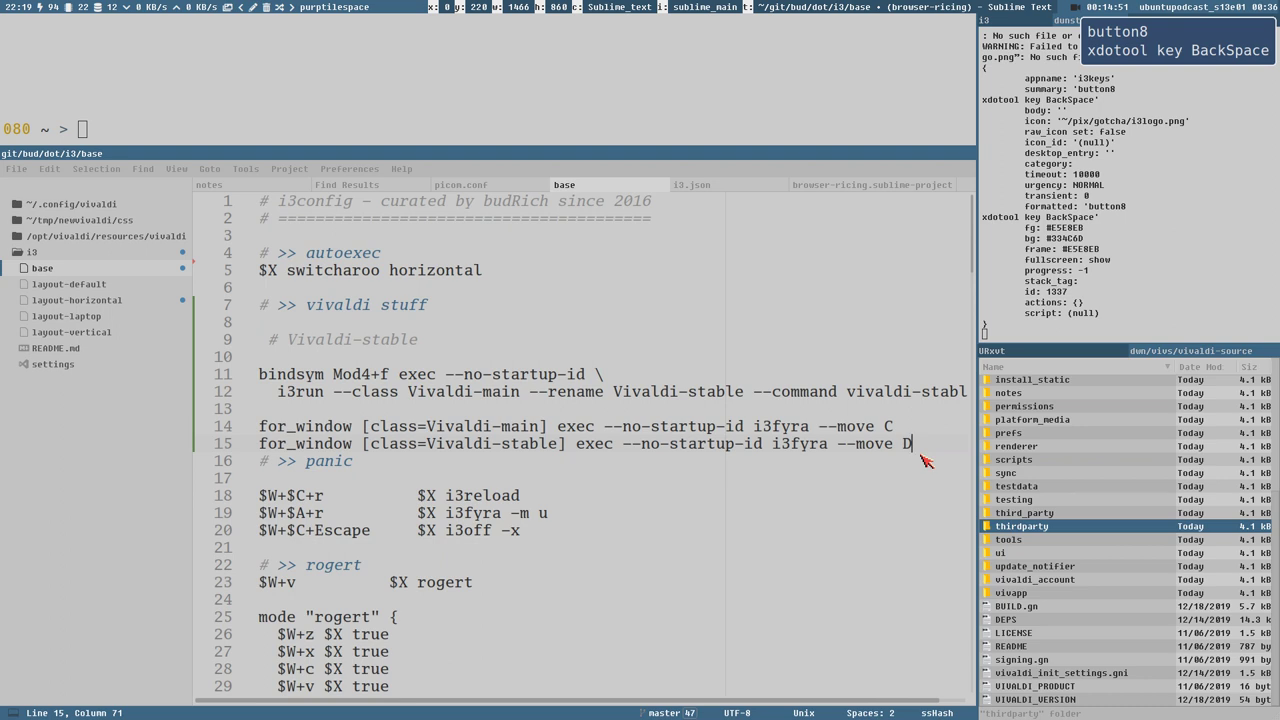
{"action": "key", "text": "ctrl+shift+Up"}
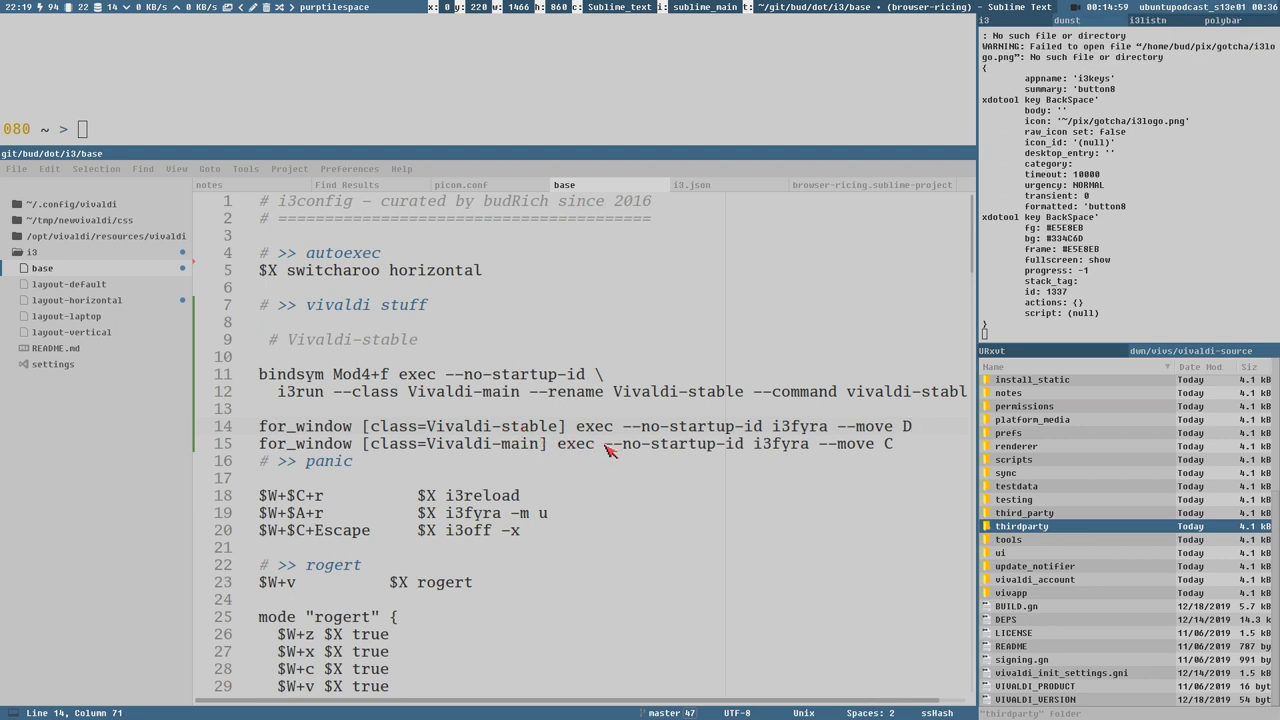
Save the config with both for_window rules, reload i3 and return to the editor
{"action": "key", "text": "ctrl+s"}
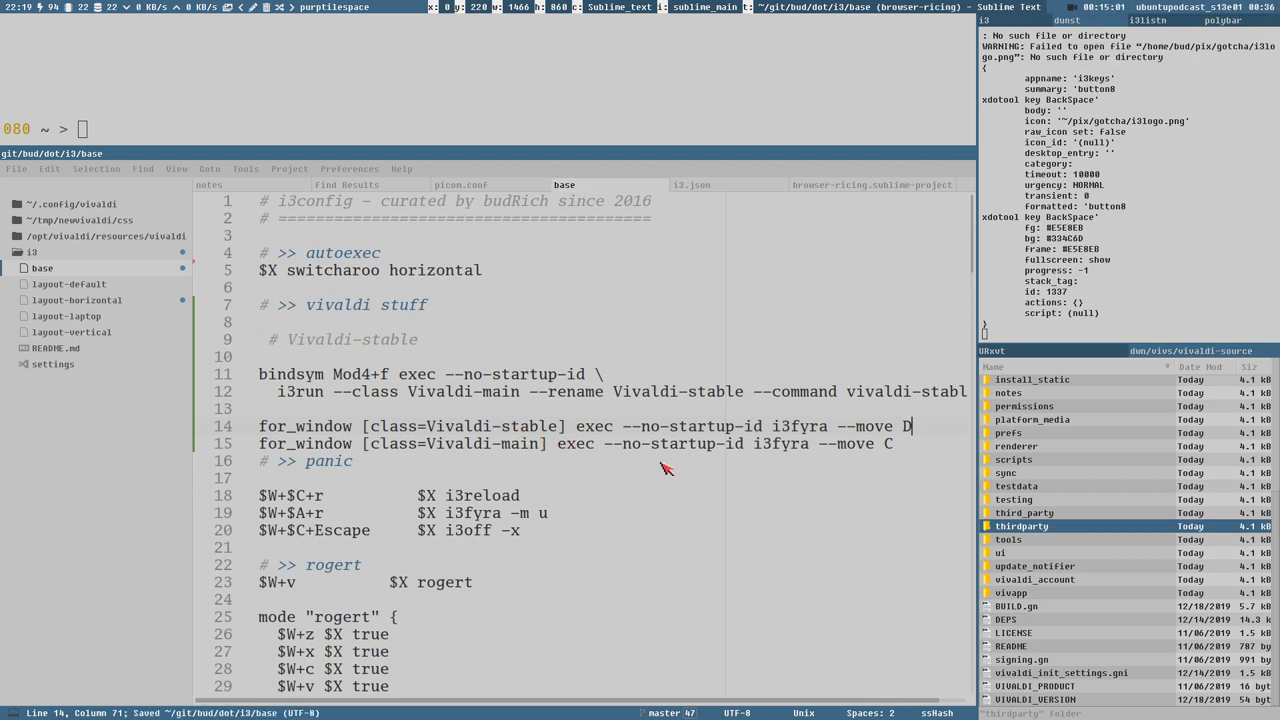
{"action": "key", "text": "super+ctrl+r"}
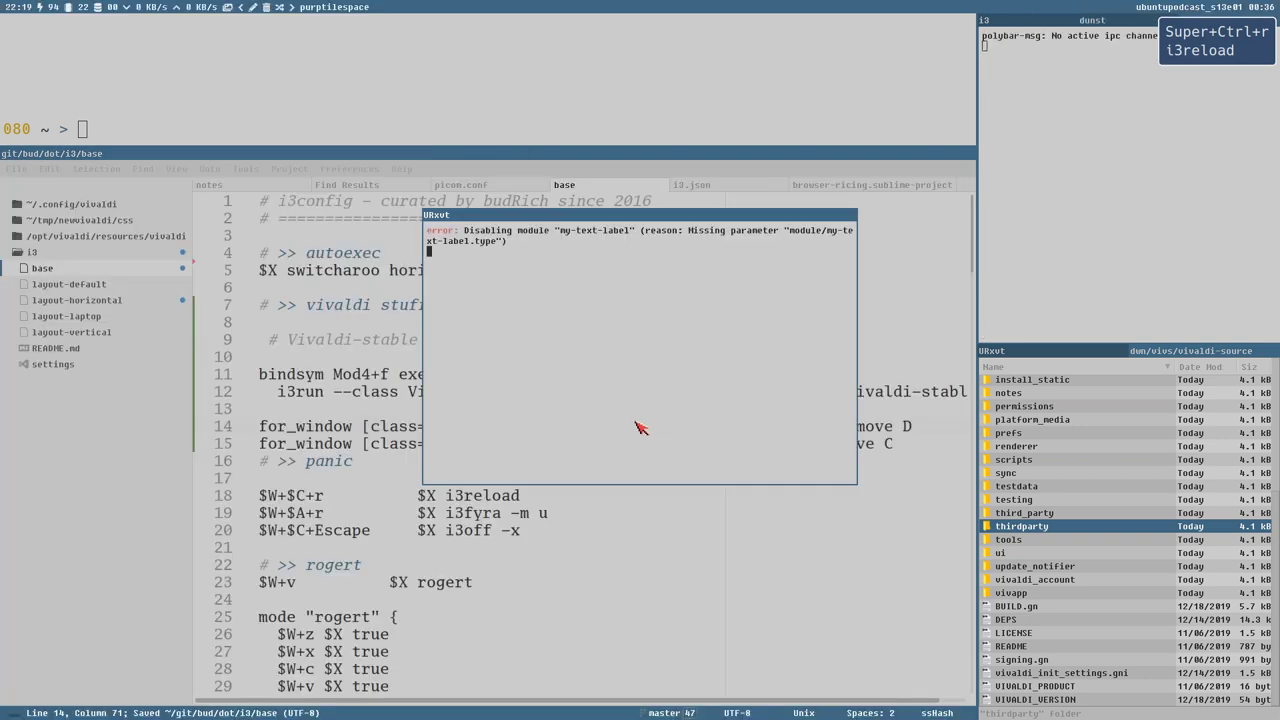
{"action": "left_click", "coordinate": [606, 338]}
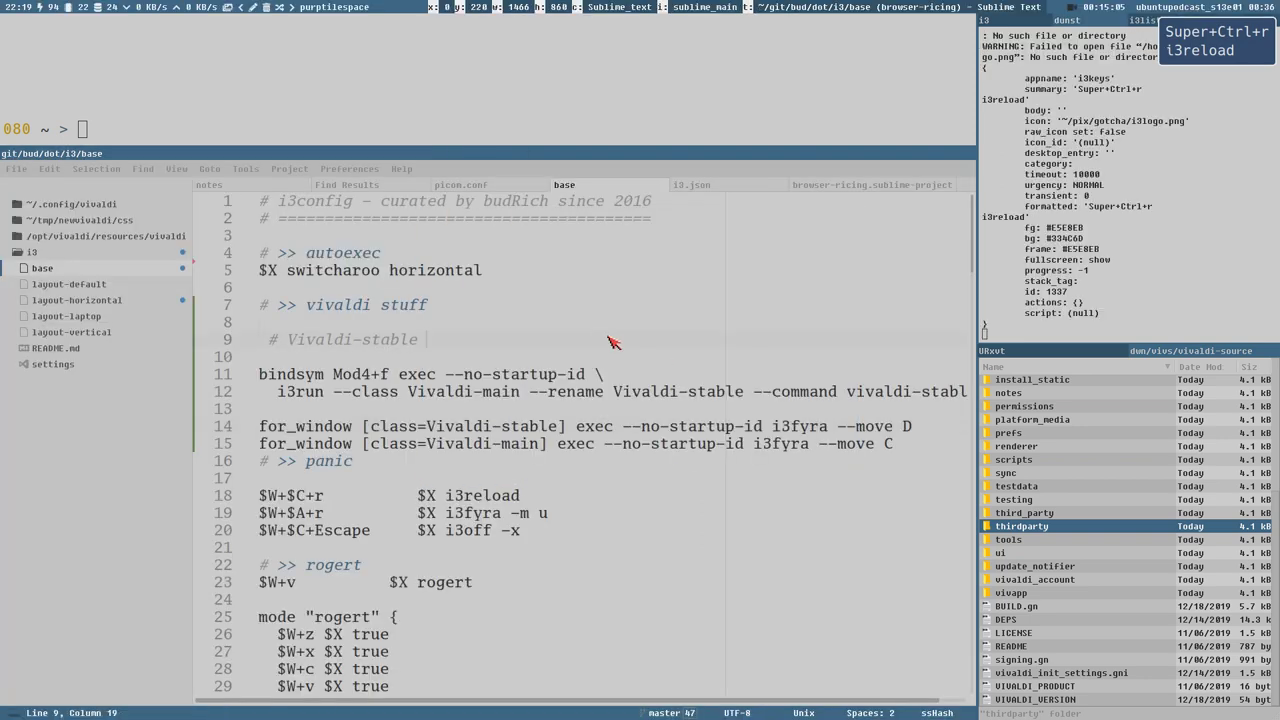
Launch Vivaldi with the Mod4+f binding and open its settings window to test the placement rules
{"action": "key", "text": "super+f"}
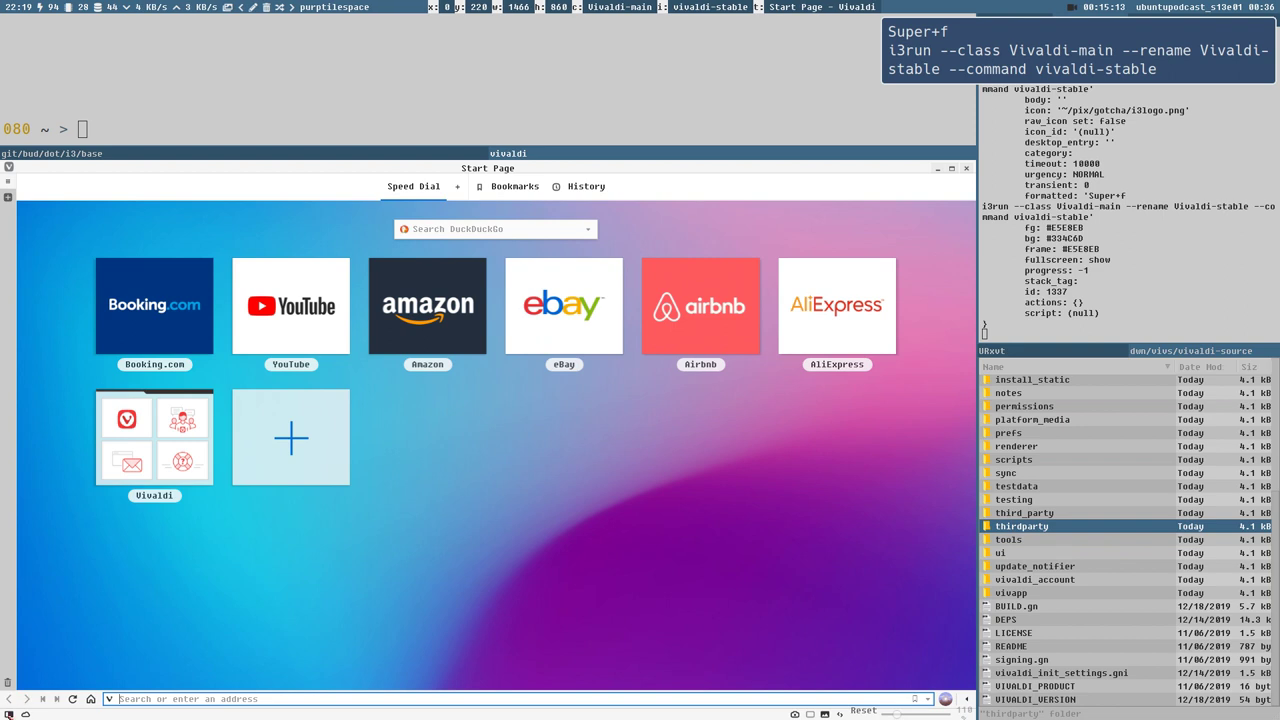
{"action": "left_click", "coordinate": [8, 713]}
{"action": "left_click", "coordinate": [13, 683]}
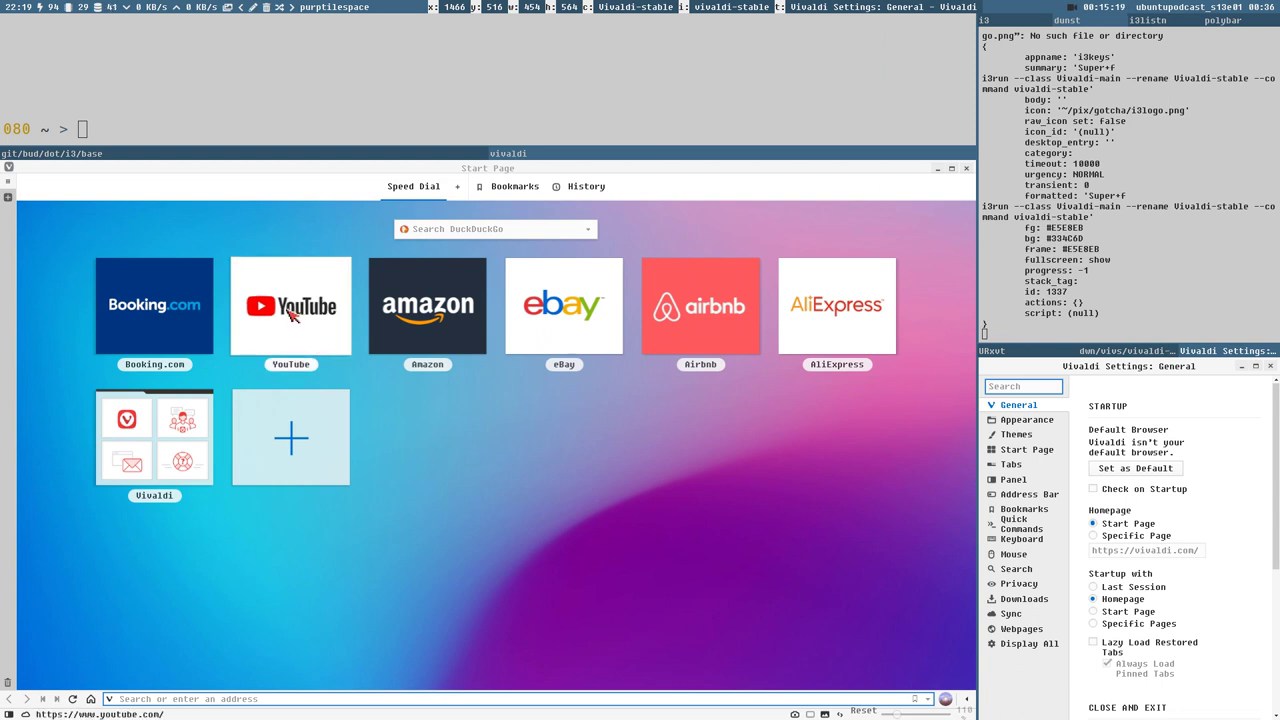
Open YouTube from the Speed Dial, open its Developer Tools window and return focus to the main Vivaldi window
{"action": "left_click", "coordinate": [295, 313]}
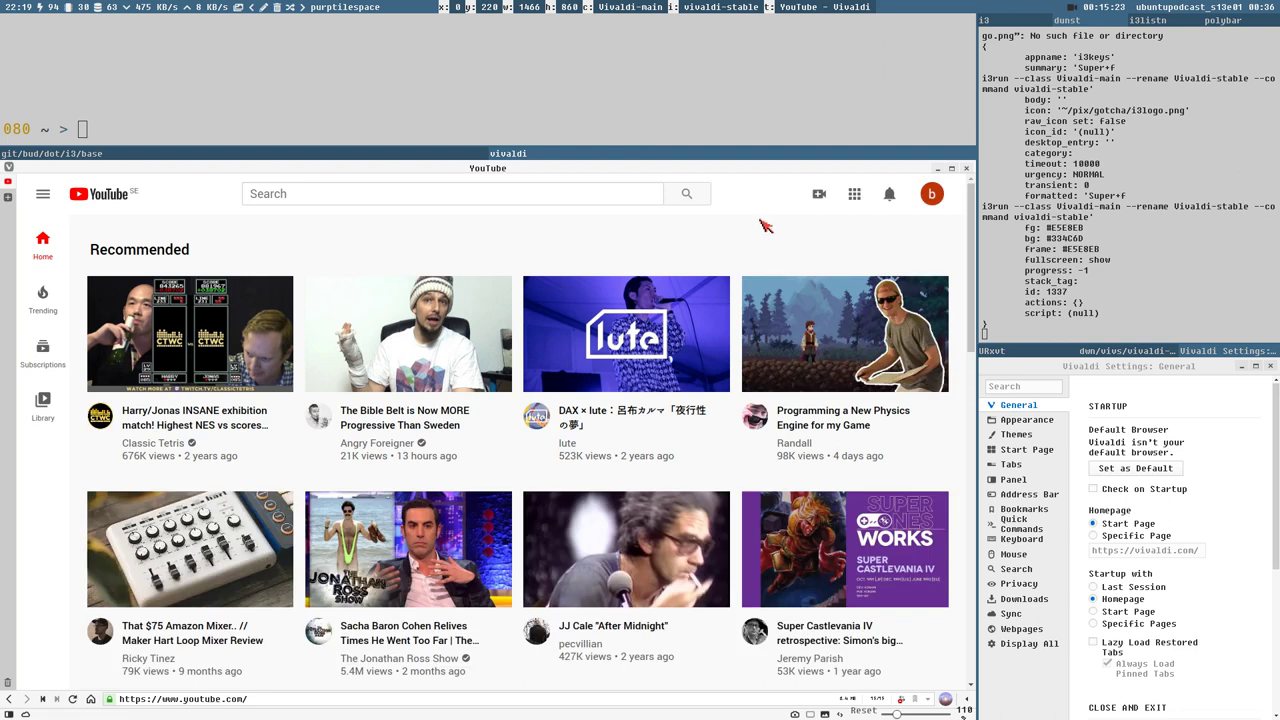
{"action": "right_click", "coordinate": [769, 230]}
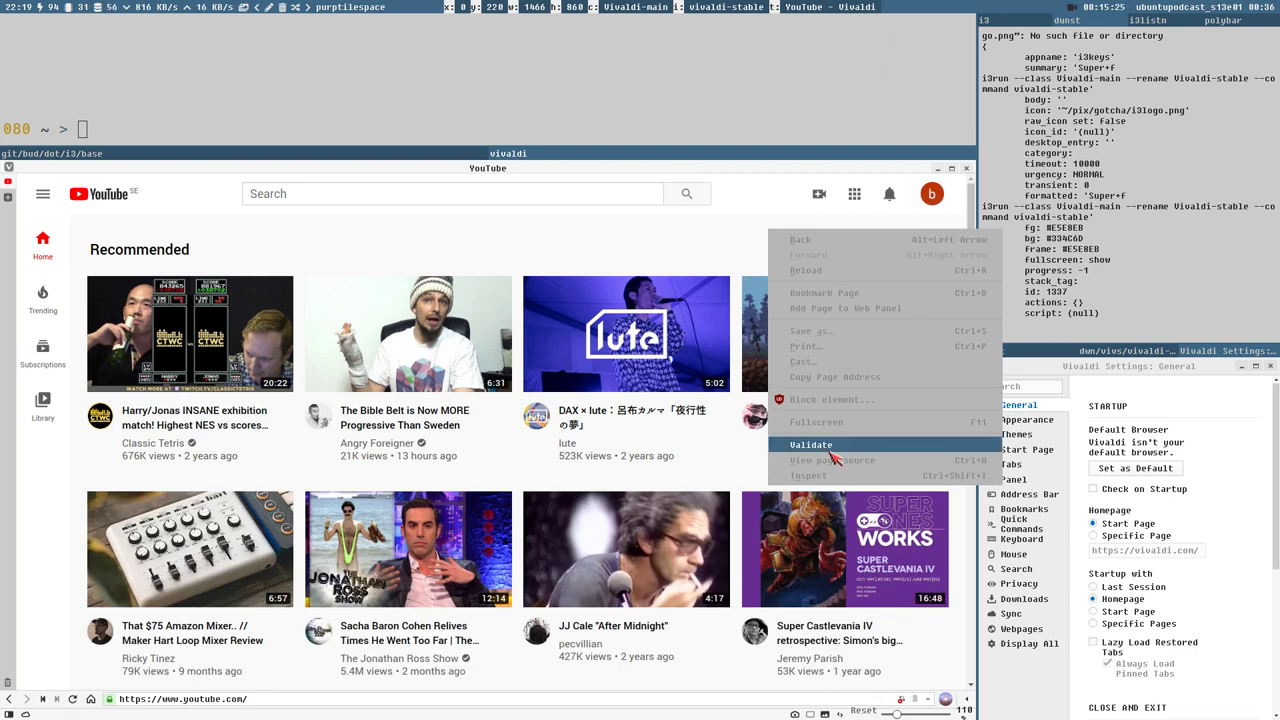
{"action": "left_click", "coordinate": [866, 476]}
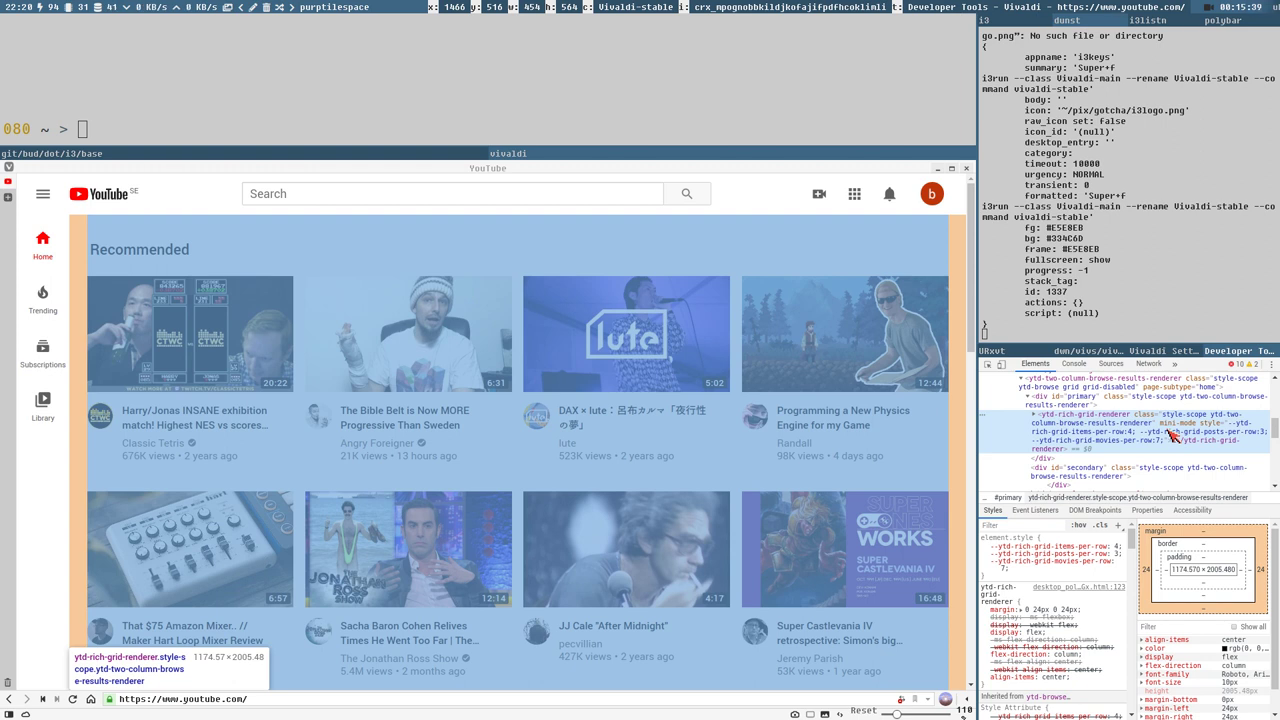
{"action": "key", "text": "super+f"}
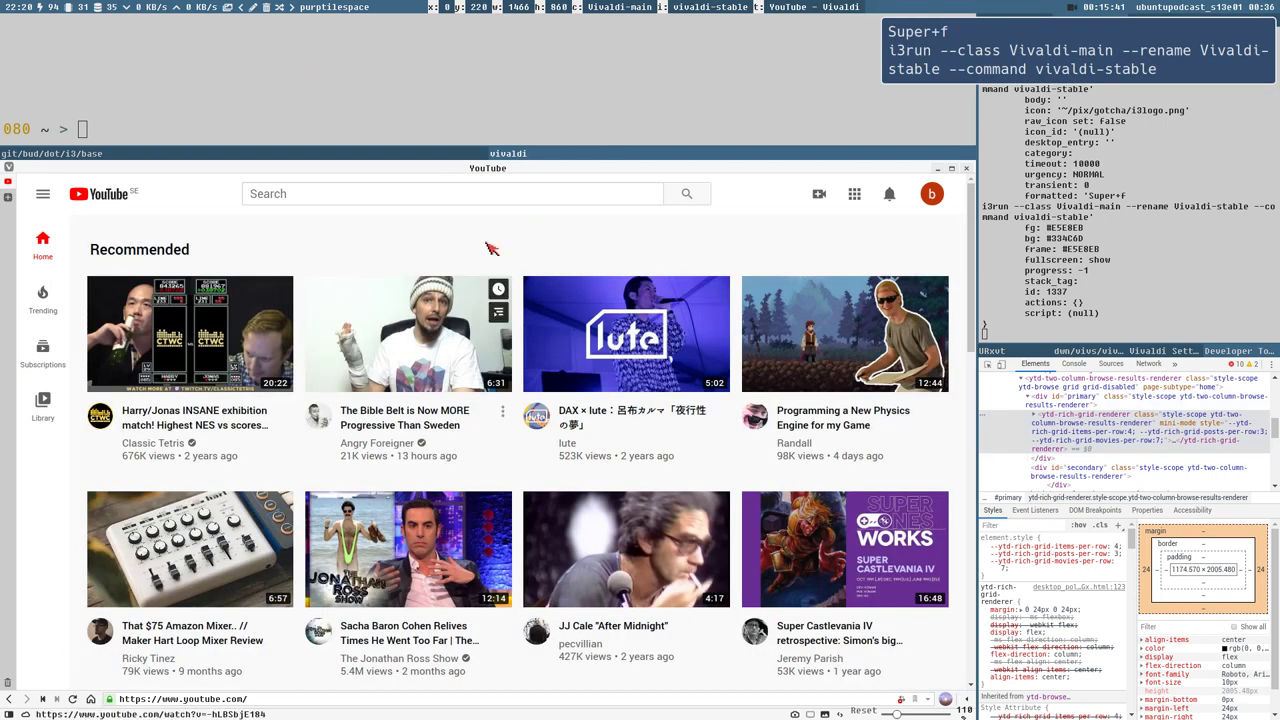
Open the video "The Bible Belt is Now MORE Progressive Than Sweden", pause it and pop it out in picture-in-picture
{"action": "mouse_move", "coordinate": [498, 327]}
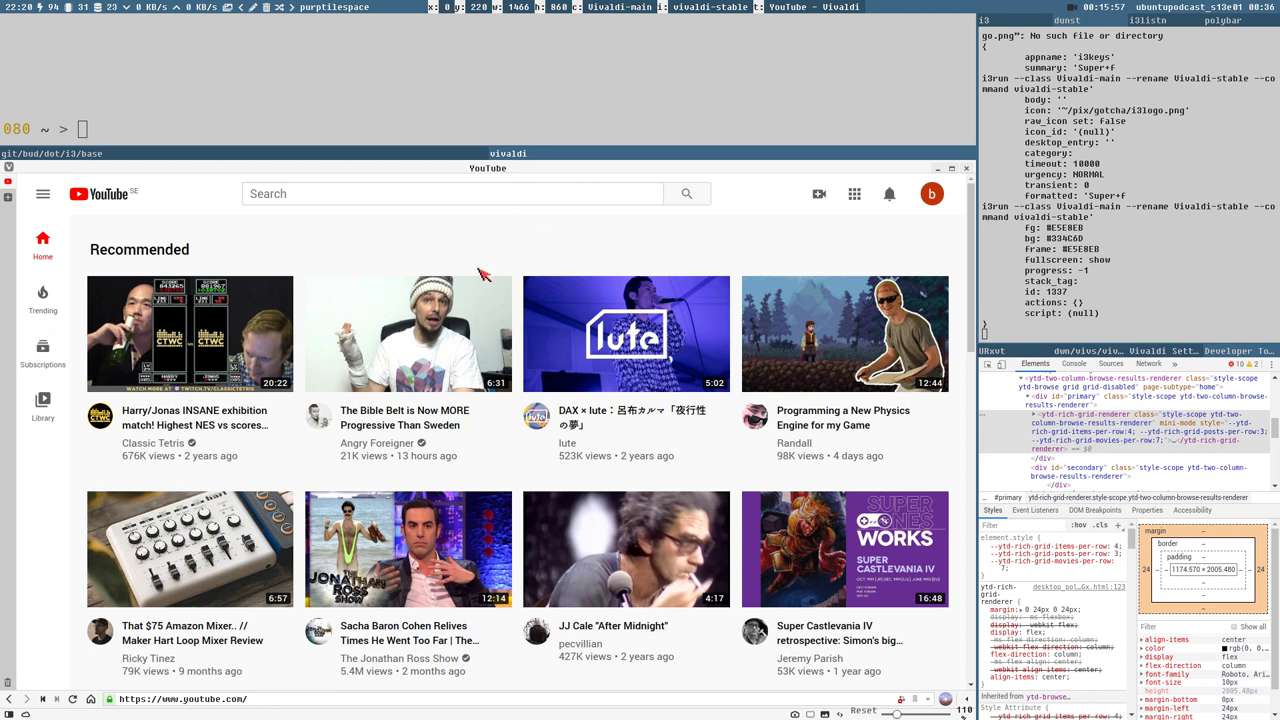
{"action": "mouse_move", "coordinate": [432, 345]}
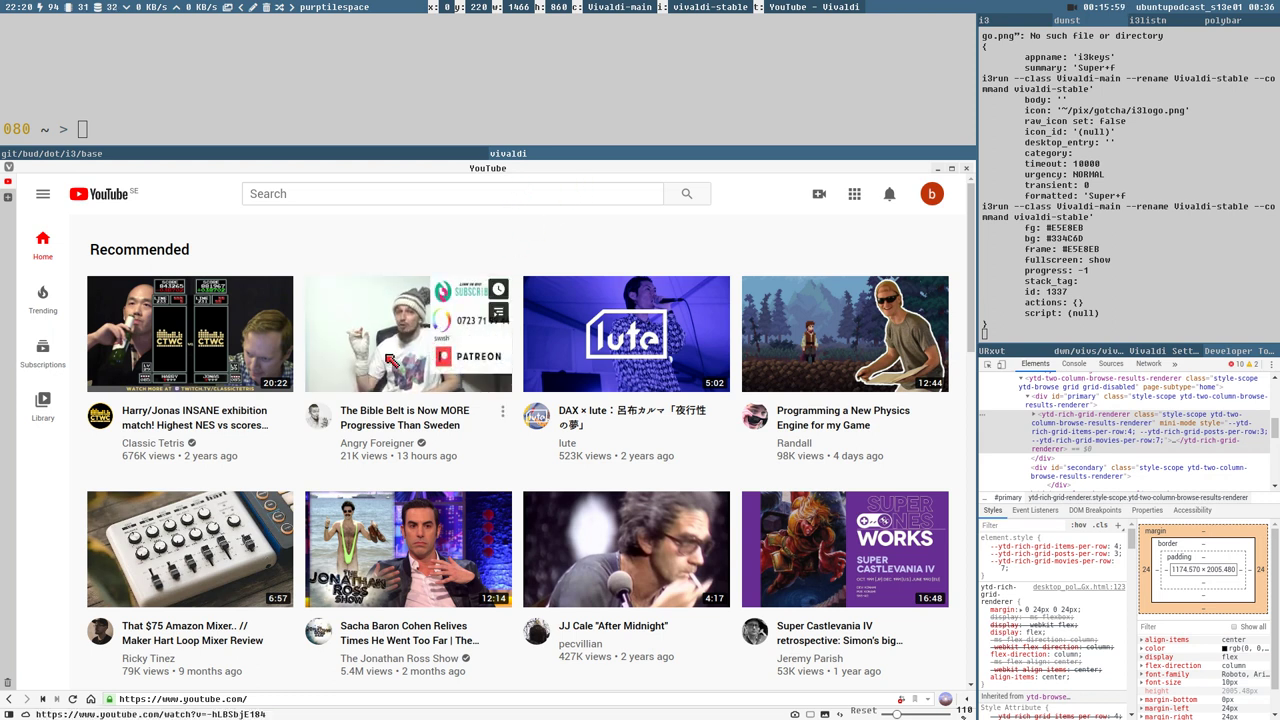
{"action": "left_click", "coordinate": [398, 360]}
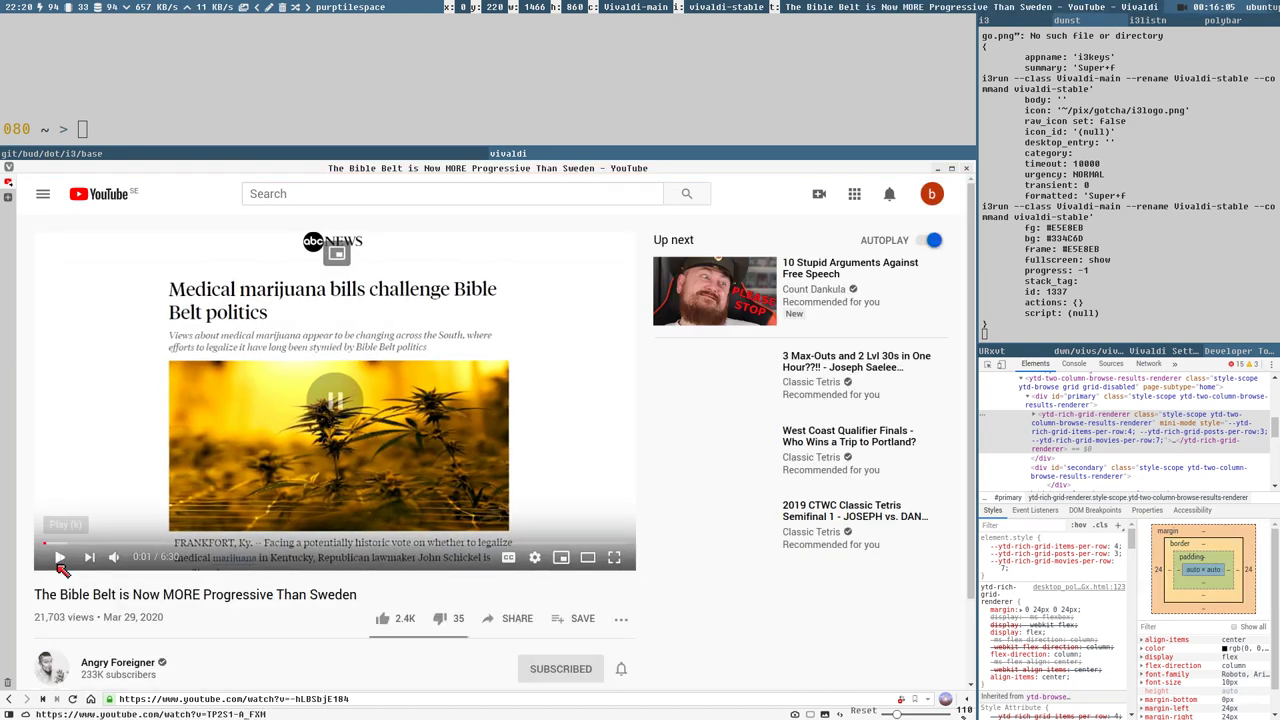
{"action": "left_click", "coordinate": [60, 557]}
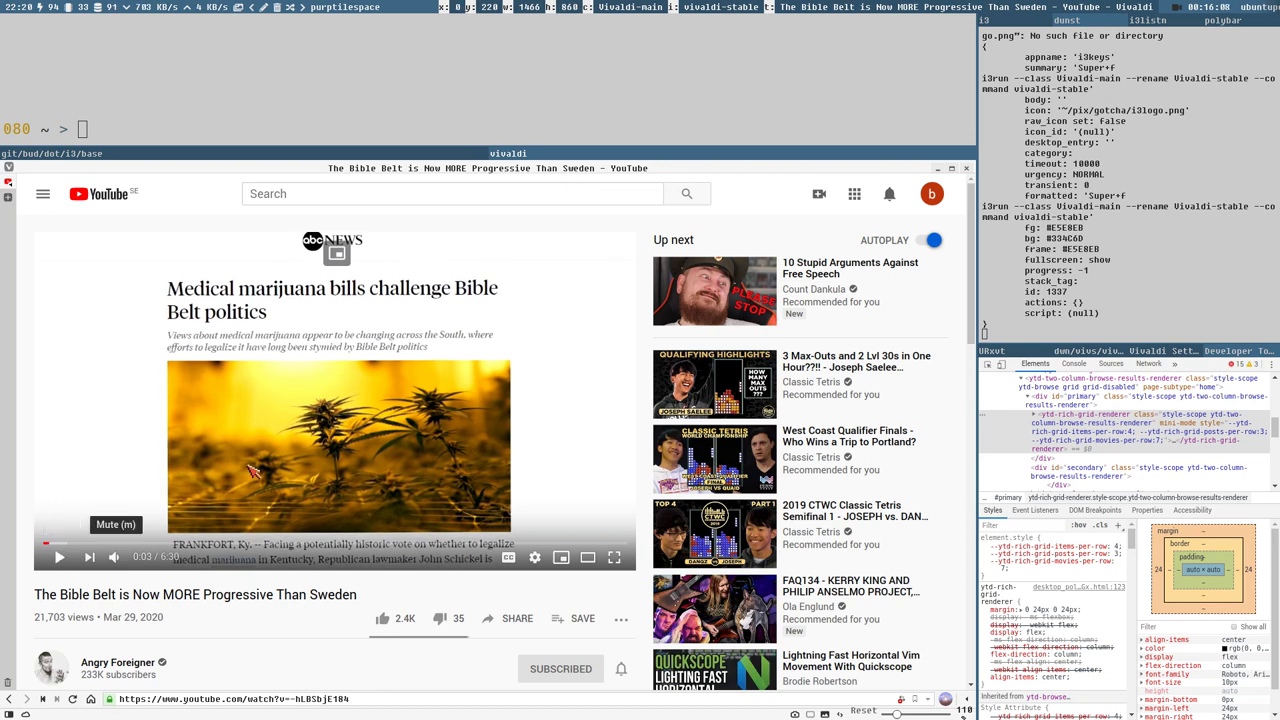
{"action": "left_click", "coordinate": [338, 254]}
{"action": "left_click_drag", "start_coordinate": [1030, 557], "coordinate": [848, 352]}
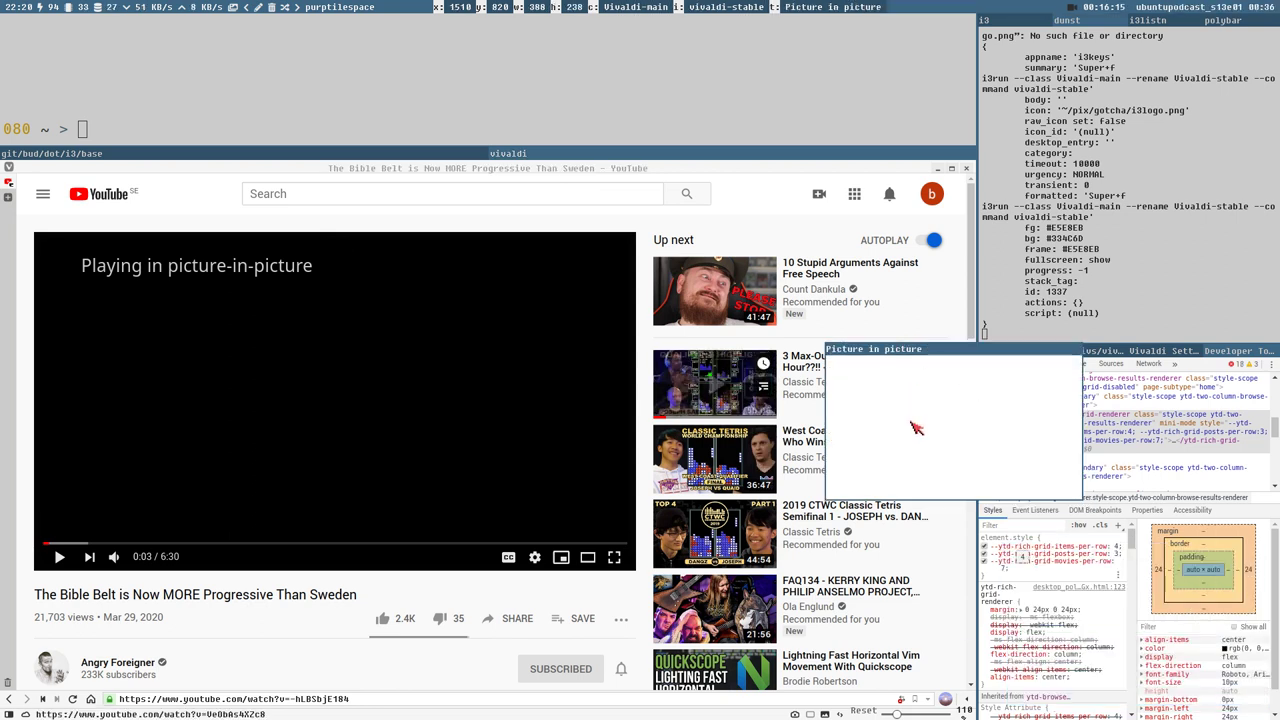
Toggle the picture-in-picture window into tiling and back to floating, and check its class and title in the status bar
{"action": "key", "text": "super+z"}
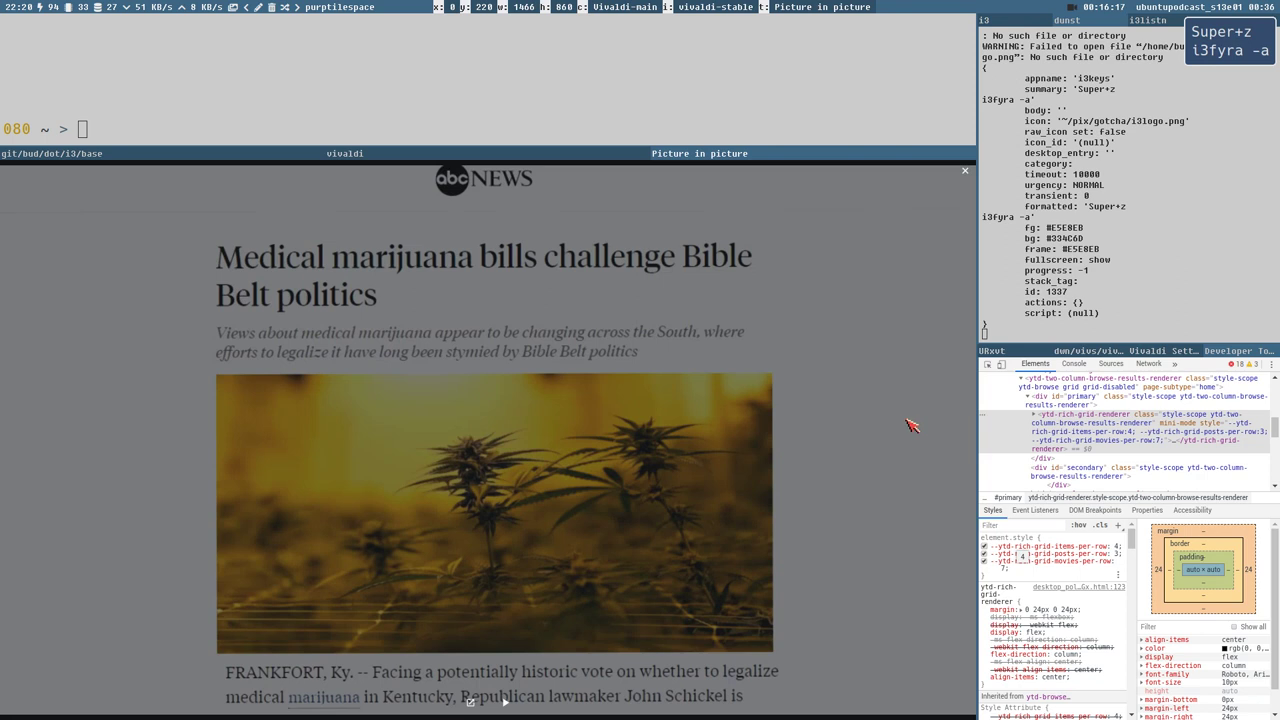
{"action": "key", "text": "super+z"}
{"action": "left_click_drag", "start_coordinate": [1150, 562], "coordinate": [737, 332]}
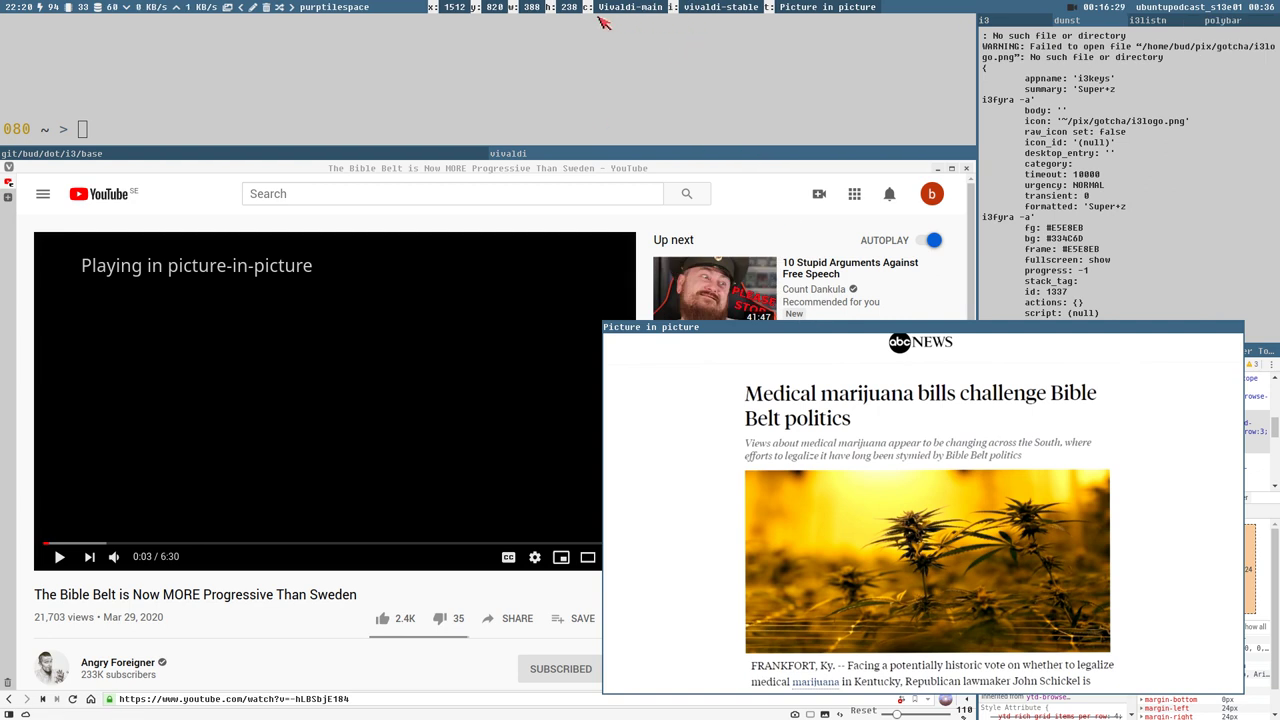
{"action": "left_click_drag", "start_coordinate": [793, 320], "coordinate": [781, 234]}
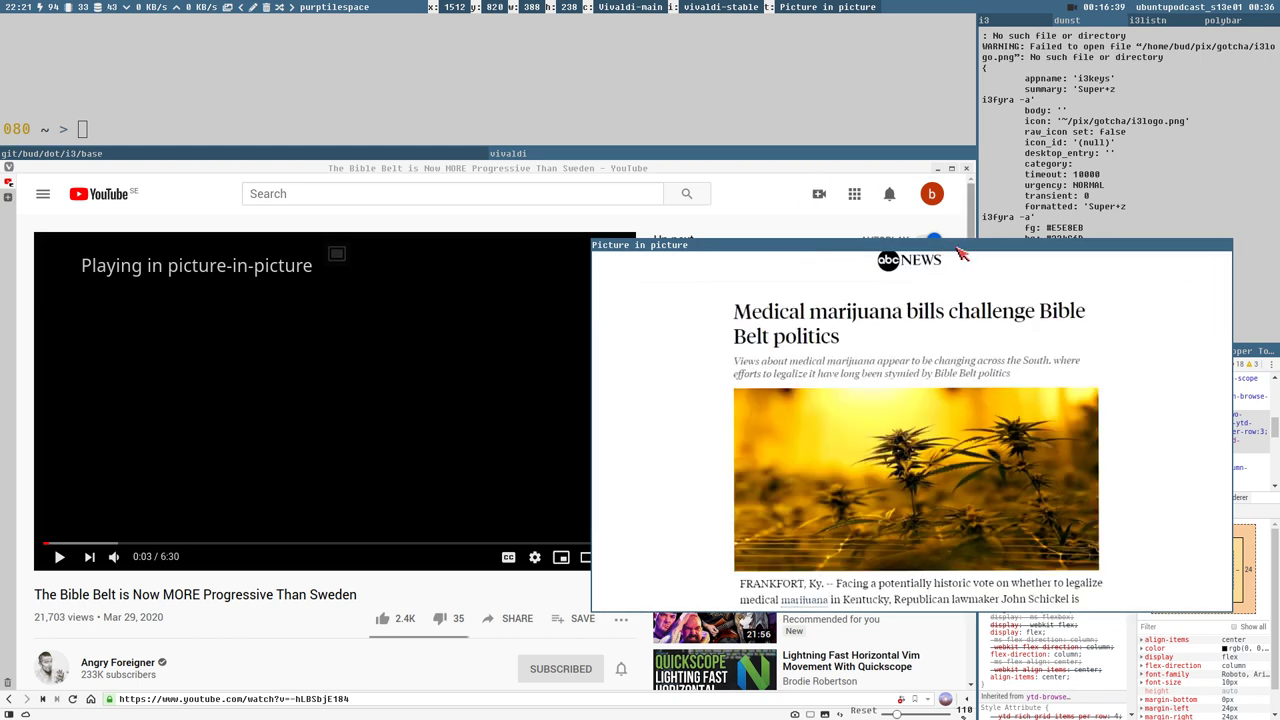
{"action": "left_click_drag", "start_coordinate": [937, 242], "coordinate": [830, 262]}
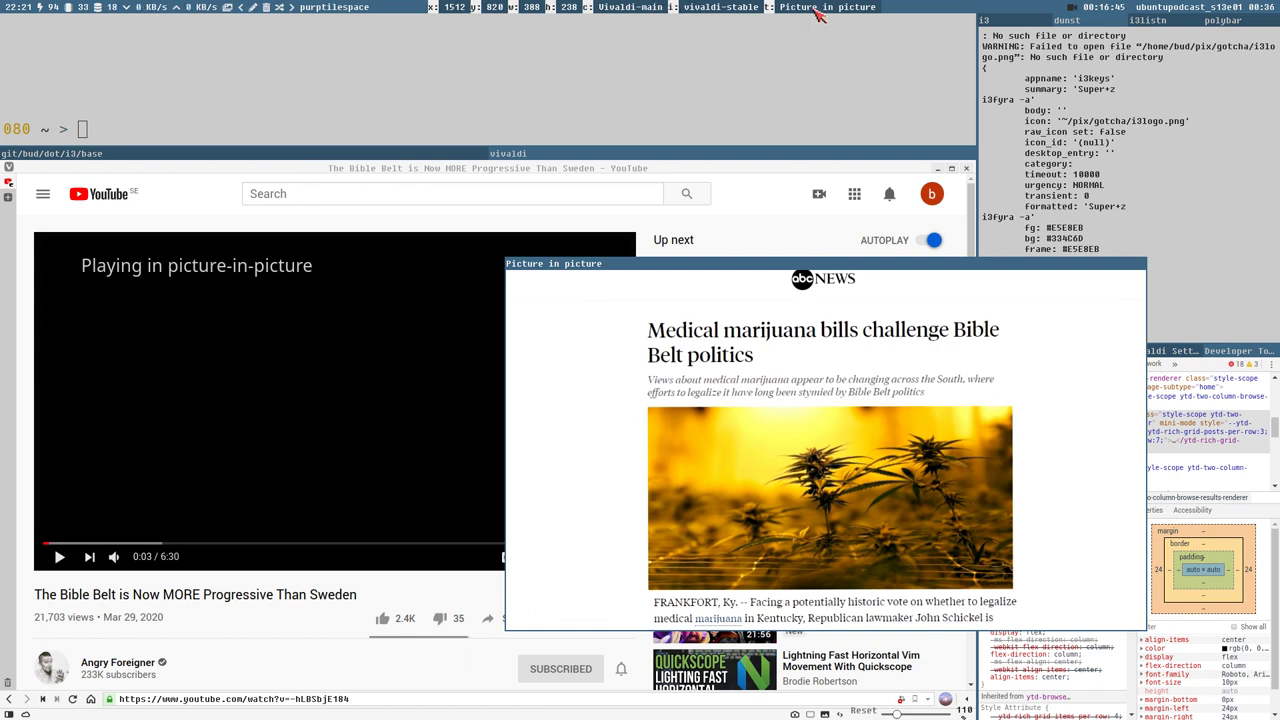
Return to the i3 config, move the picture-in-picture window clear of the rules and duplicate the Vivaldi-main for_window rule
{"action": "left_click", "coordinate": [297, 157]}
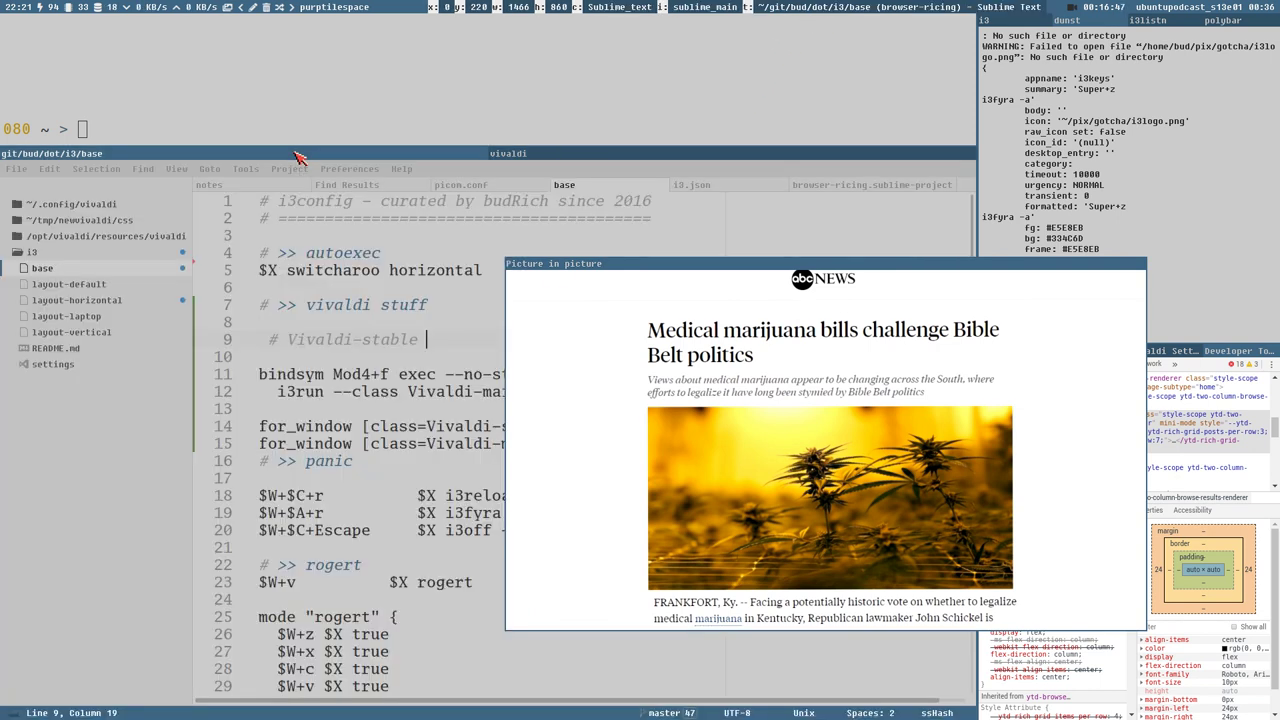
{"action": "left_click_drag", "start_coordinate": [552, 266], "coordinate": [609, 497]}
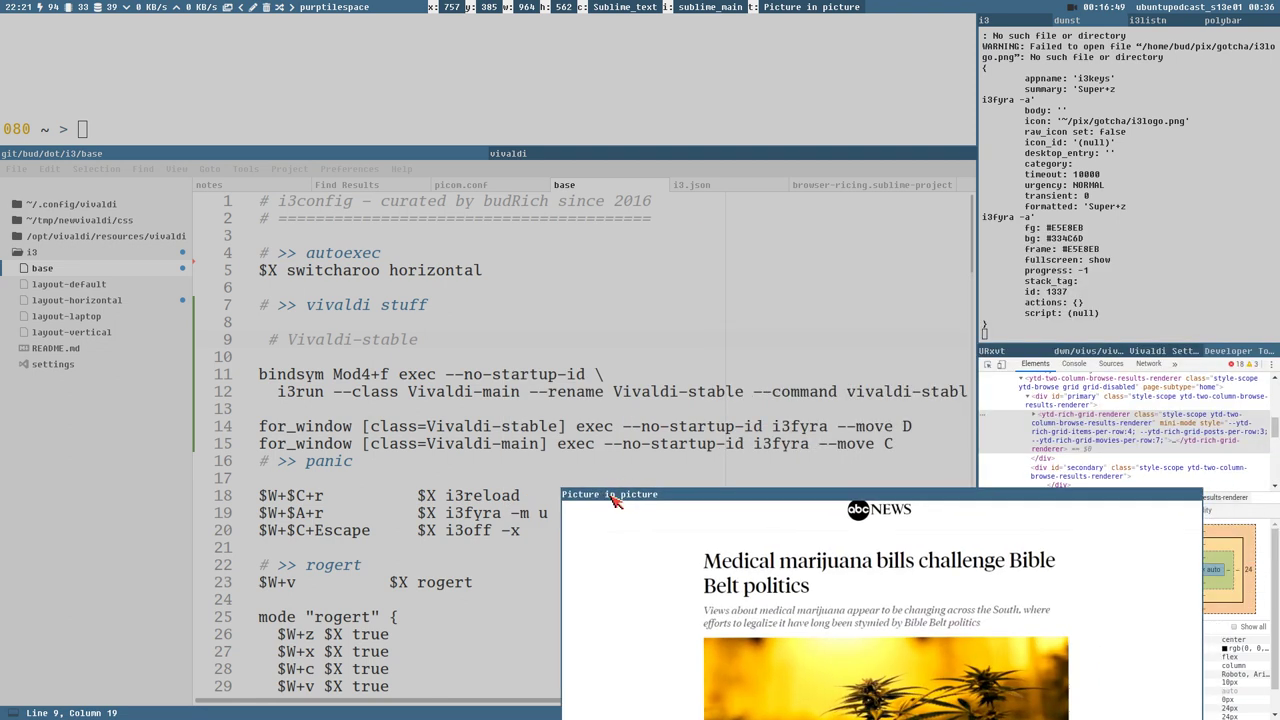
{"action": "key", "text": "ctrl+shift+d"}
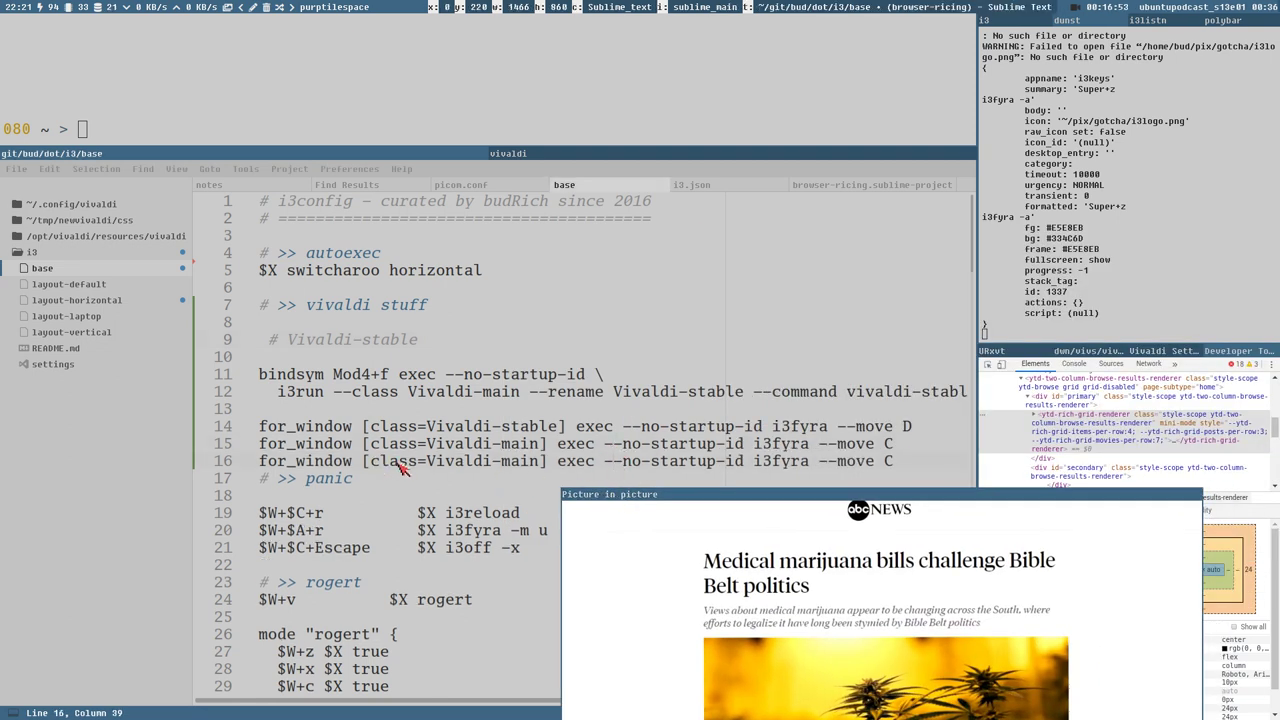
Change the duplicated rule's criterion to title="Picture in picture"
{"action": "left_click_drag", "start_coordinate": [428, 466], "coordinate": [539, 467]}
{"action": "key", "text": "BackSpace"}
{"action": "type", "text": "\""}
{"action": "type", "text": "{\"title\":\"Picture in picture"}
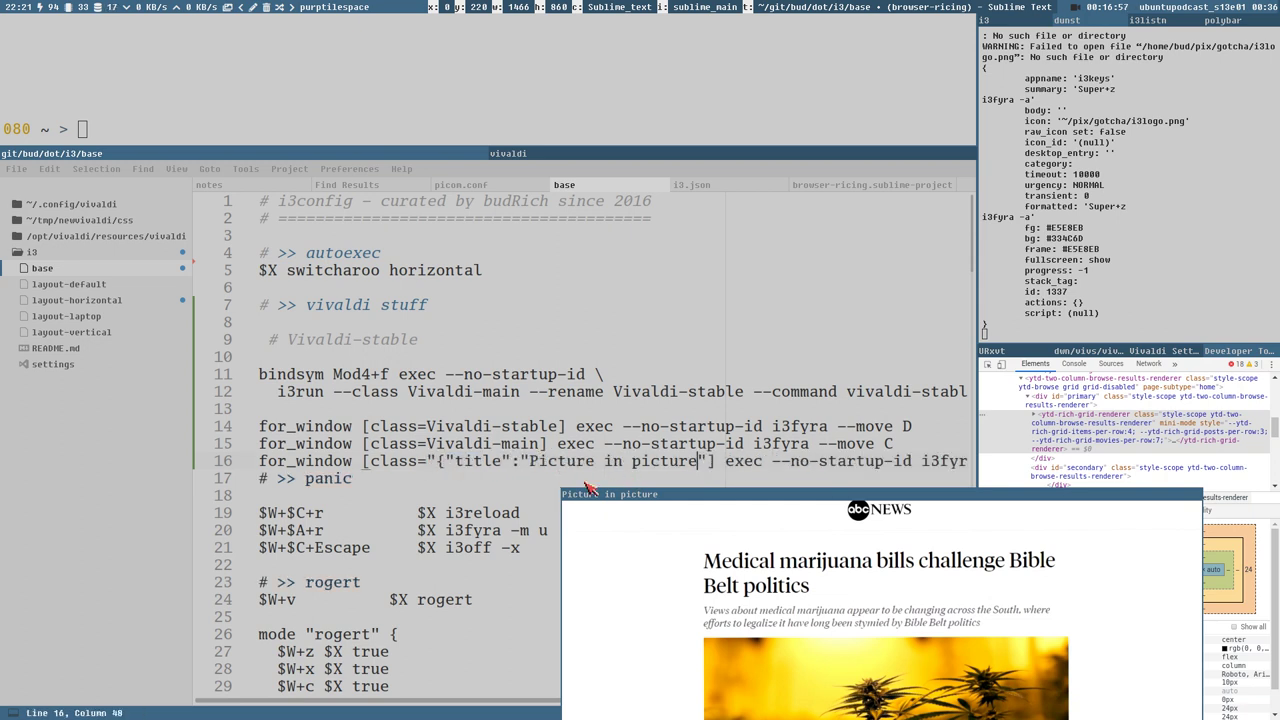
{"action": "left_click_drag", "start_coordinate": [530, 467], "coordinate": [438, 468]}
{"action": "key", "text": "BackSpace"}
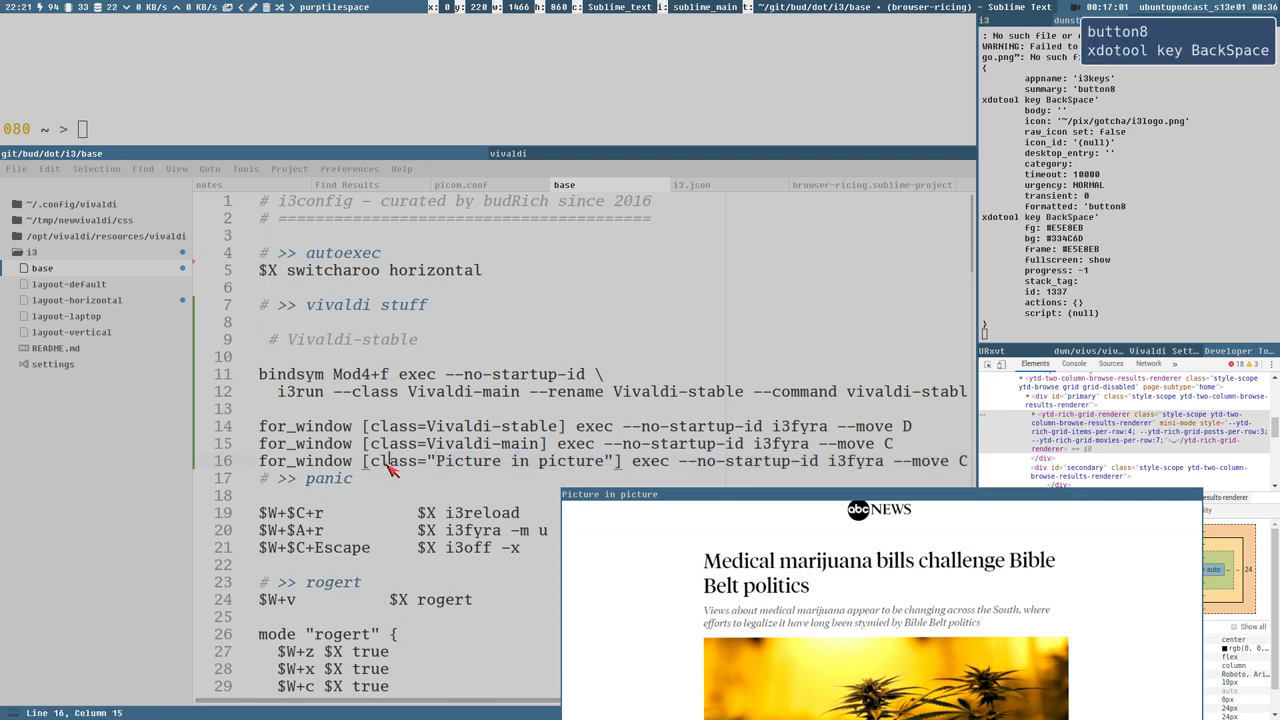
{"action": "double_click", "coordinate": [392, 463]}
{"action": "type", "text": "title"}
Set the i3fyra move target of the picture-in-picture rule to B and save the config
{"action": "left_click", "coordinate": [815, 464]}
{"action": "key", "text": "End"}
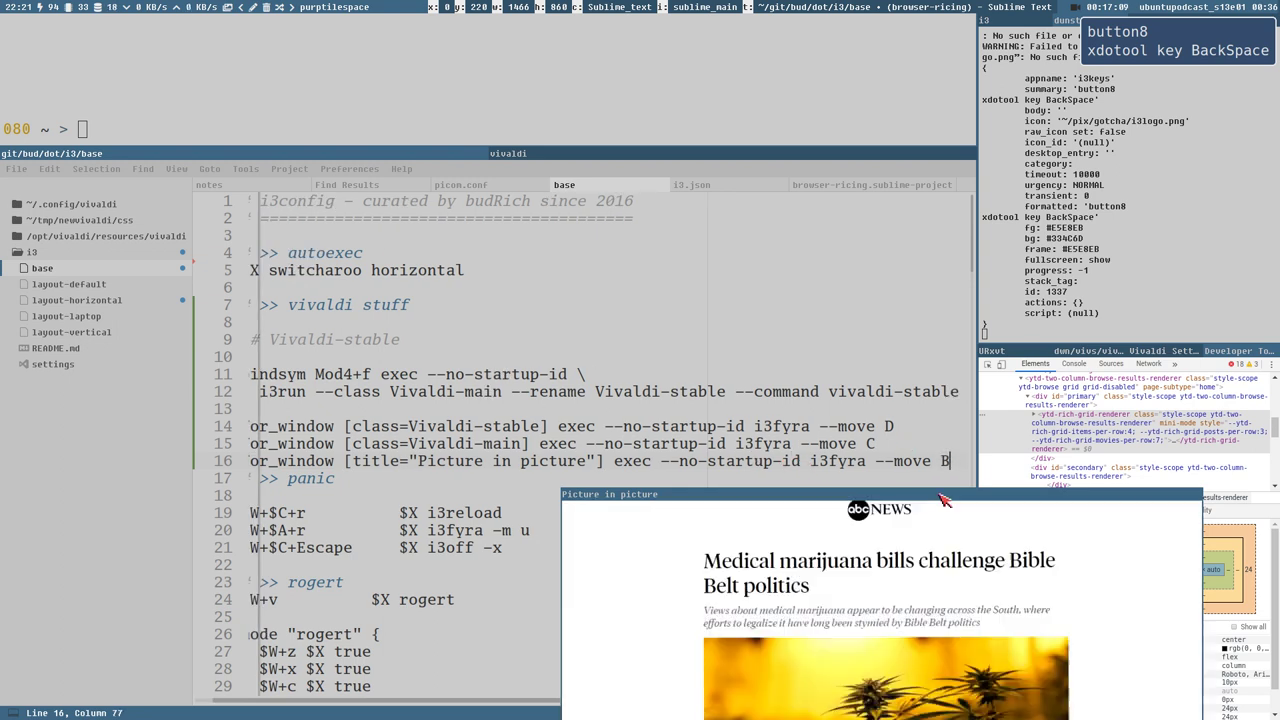
{"action": "left_click_drag", "start_coordinate": [811, 462], "coordinate": [966, 464]}
{"action": "left_click_drag", "start_coordinate": [867, 462], "coordinate": [146, 452]}
{"action": "left_click", "coordinate": [762, 461]}
{"action": "left_click", "coordinate": [660, 461]}
{"action": "key", "text": "ctrl+s"}
Return to Vivaldi, close the picture-in-picture window and reload i3
{"action": "left_click_drag", "start_coordinate": [712, 497], "coordinate": [785, 320]}
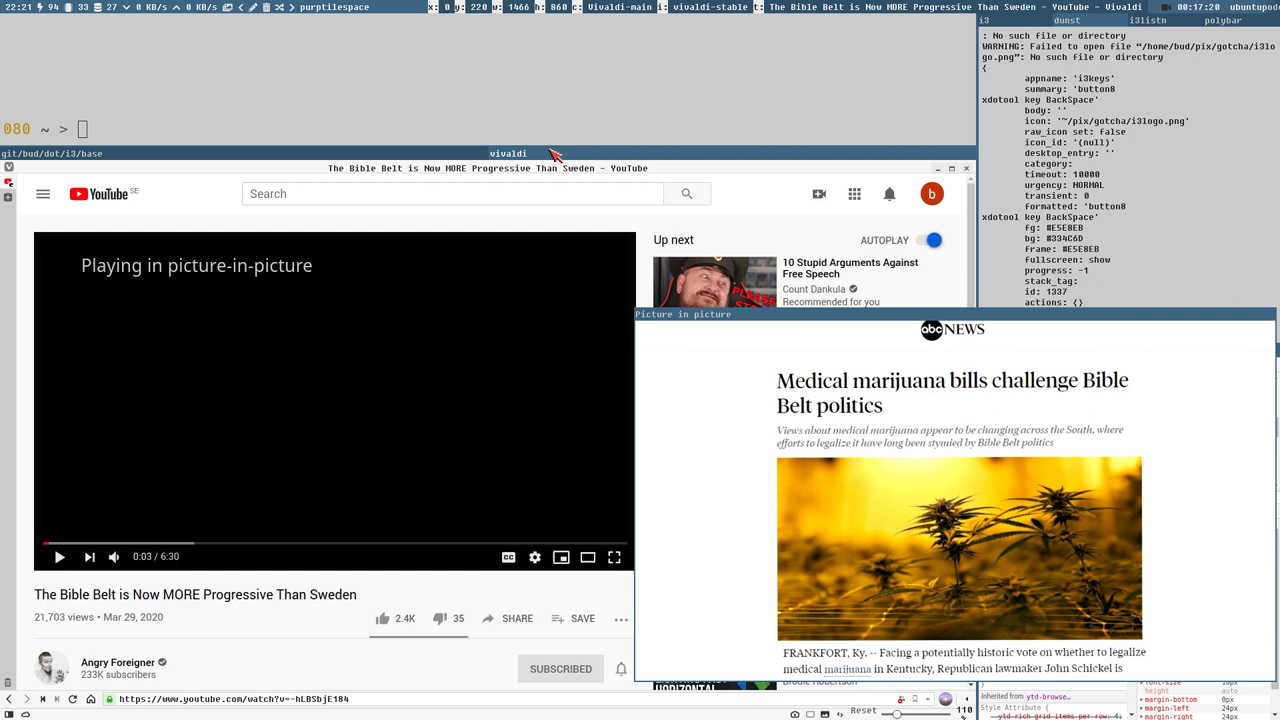
{"action": "left_click", "coordinate": [552, 153]}
{"action": "left_click_drag", "start_coordinate": [948, 316], "coordinate": [770, 316]}
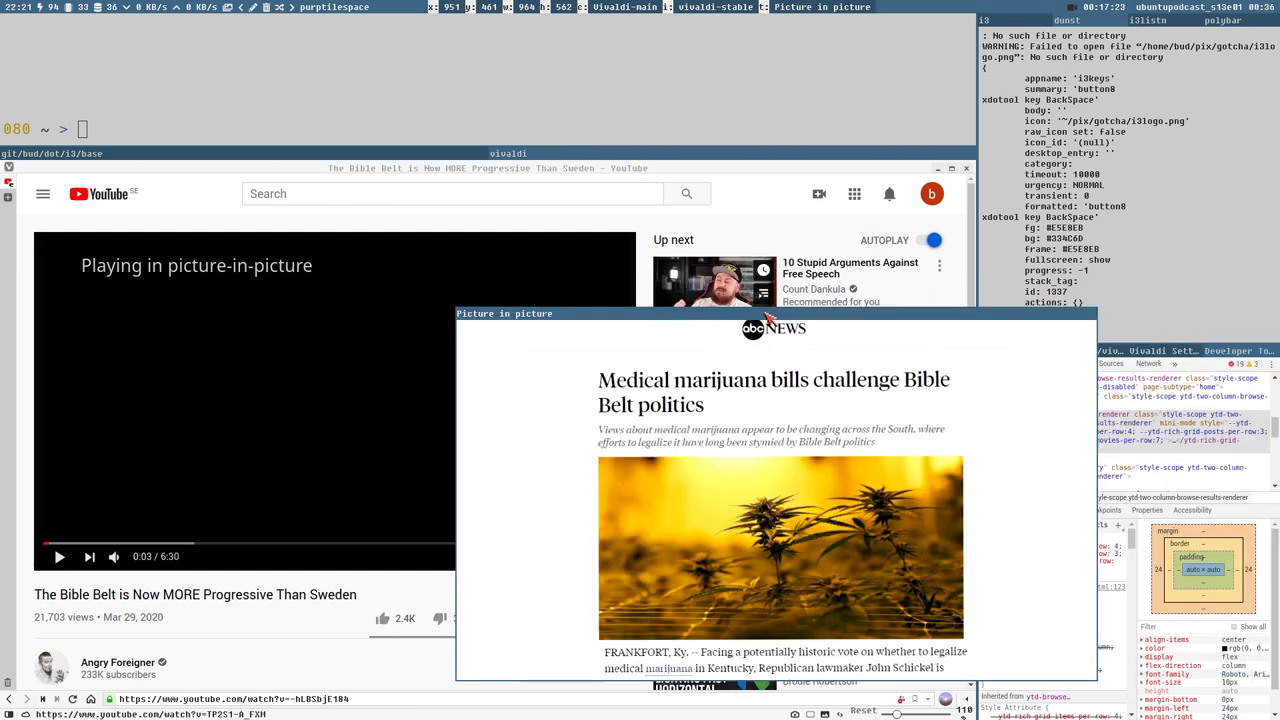
{"action": "mouse_move", "coordinate": [765, 322]}
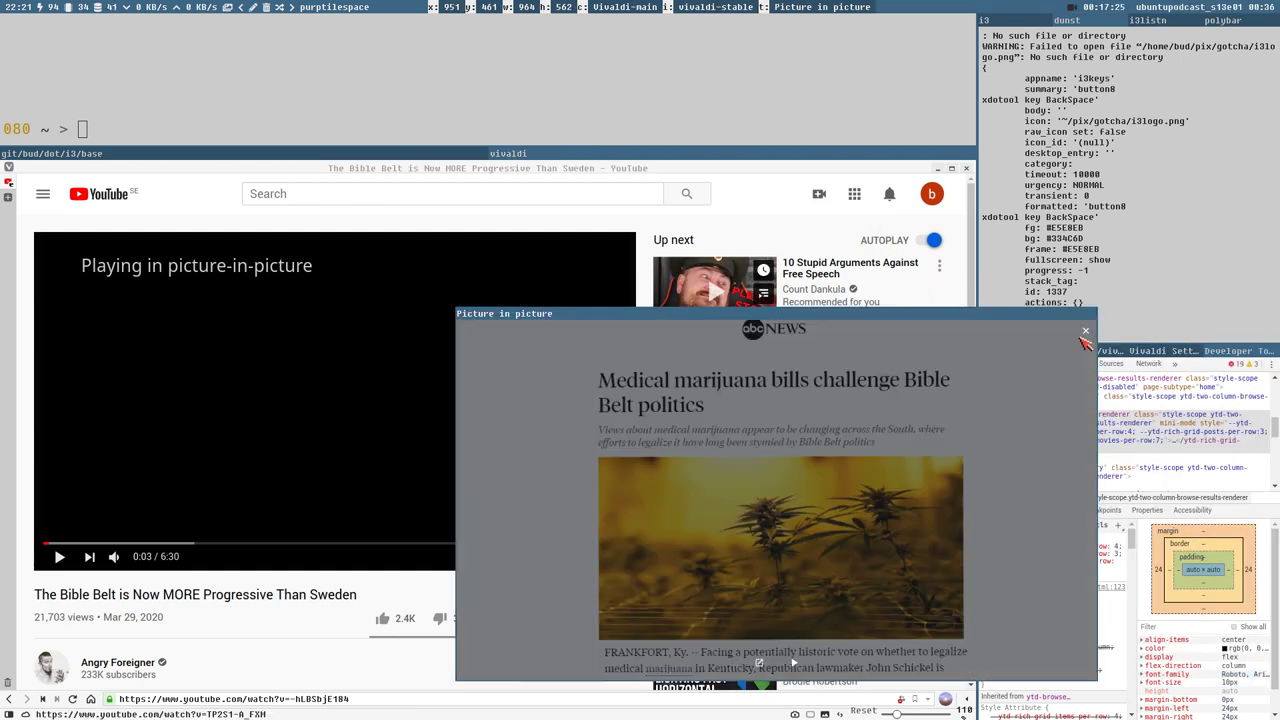
{"action": "left_click", "coordinate": [1085, 330]}
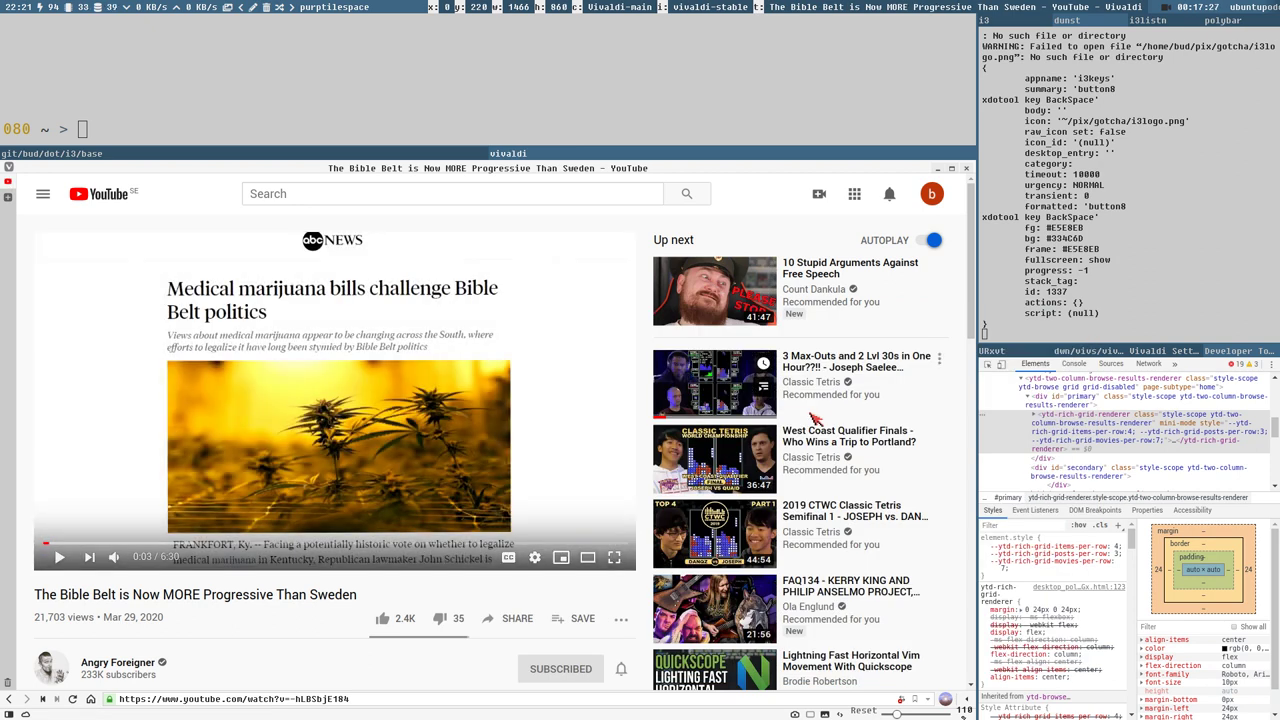
{"action": "key", "text": "super+ctrl+r"}
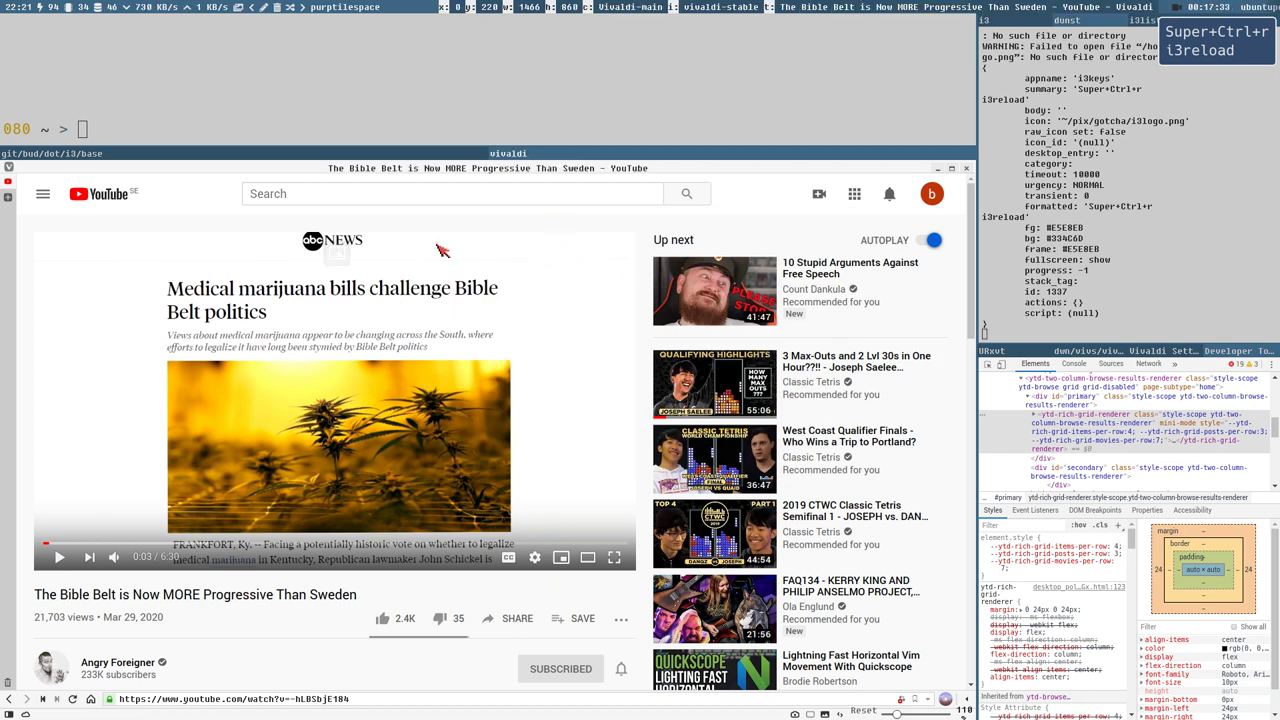
Test the title rule by popping out the video, move the main Vivaldi window back beside the editor, and close the pop-out
{"action": "left_click", "coordinate": [338, 254]}
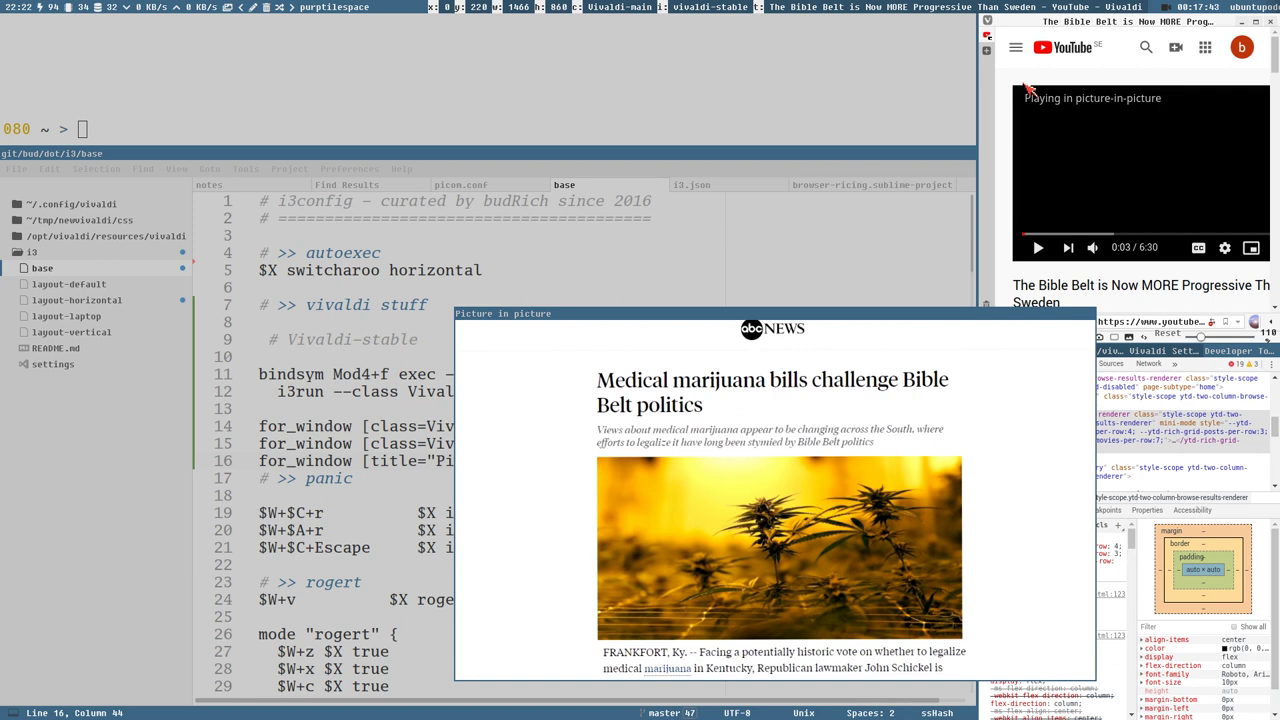
{"action": "key", "text": "super+h"}
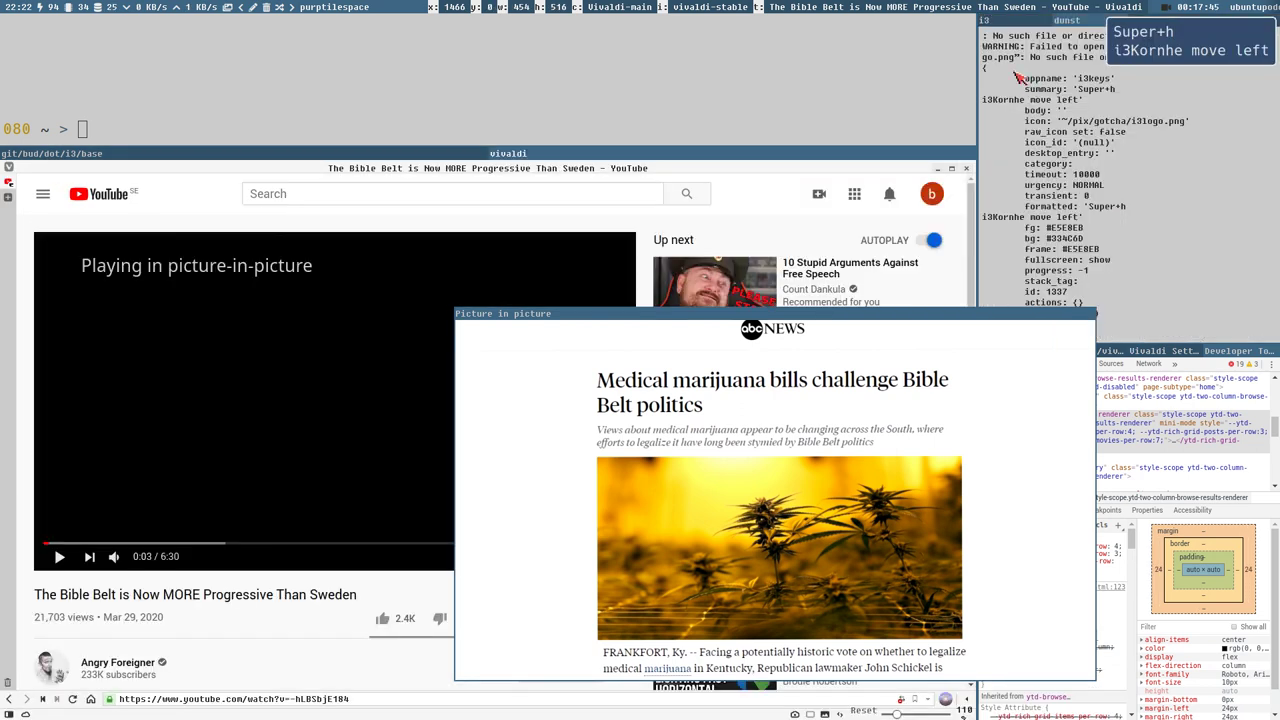
{"action": "left_click_drag", "start_coordinate": [610, 312], "coordinate": [802, 254]}
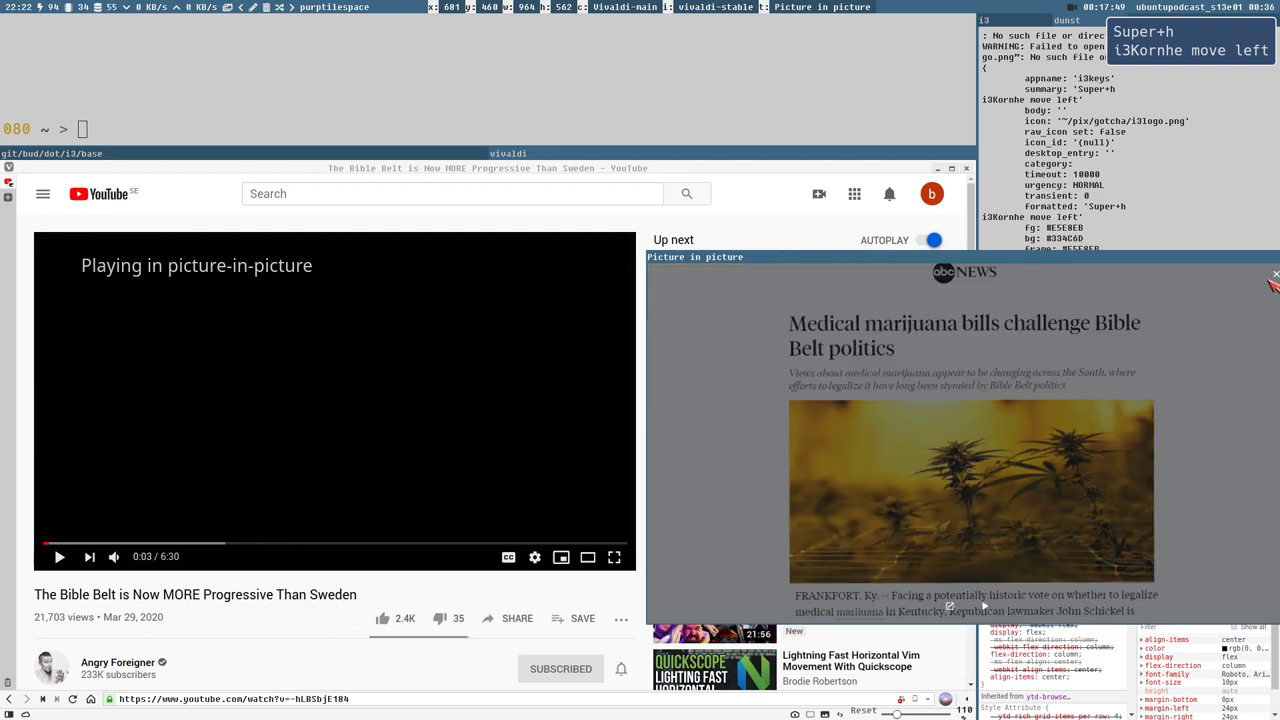
{"action": "left_click", "coordinate": [1274, 277]}
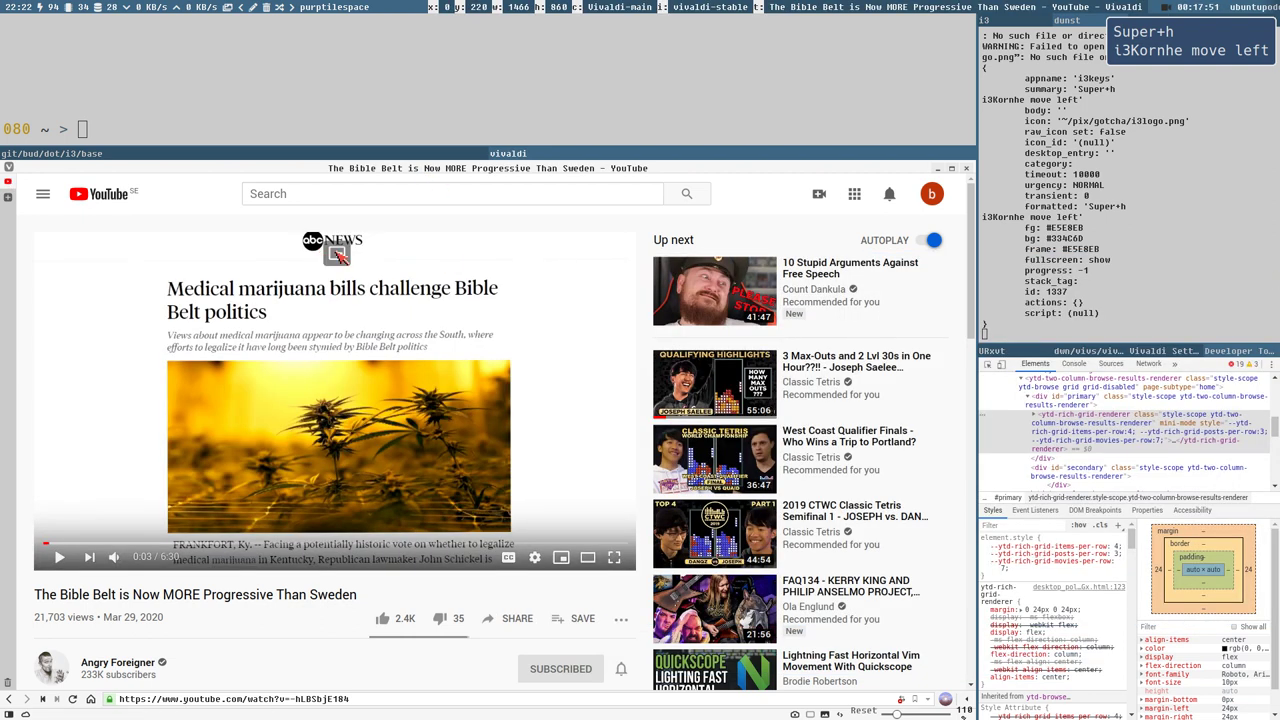
Pop out the video again, move its window below the for_window rules and examine the exec part of the picture-in-picture rule
{"action": "left_click", "coordinate": [338, 255]}
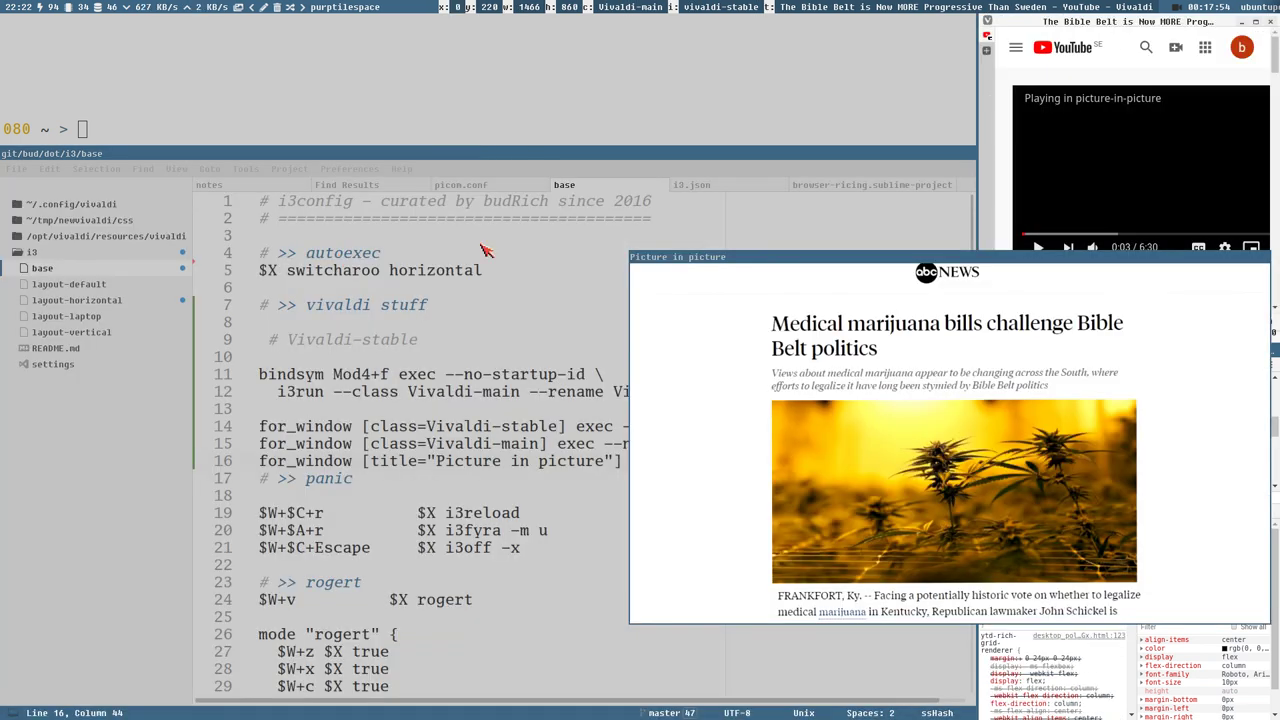
{"action": "left_click_drag", "start_coordinate": [660, 262], "coordinate": [567, 281]}
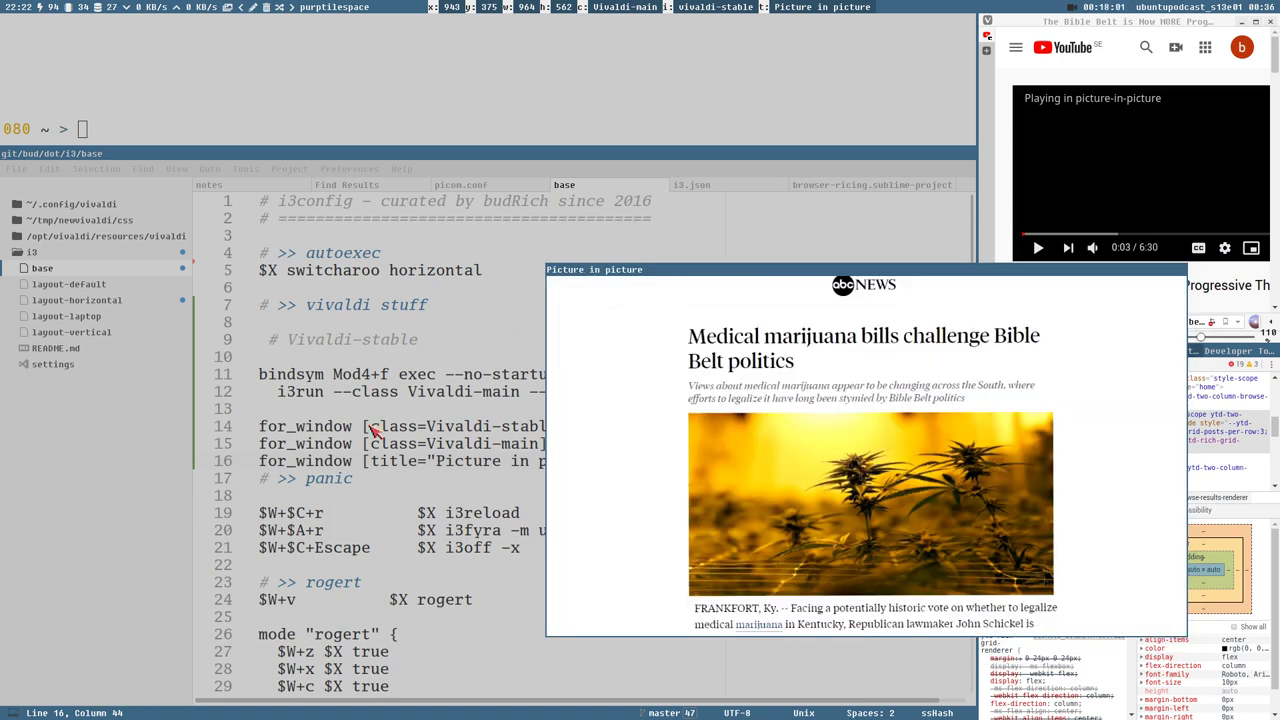
{"action": "left_click_drag", "start_coordinate": [580, 278], "coordinate": [474, 558]}
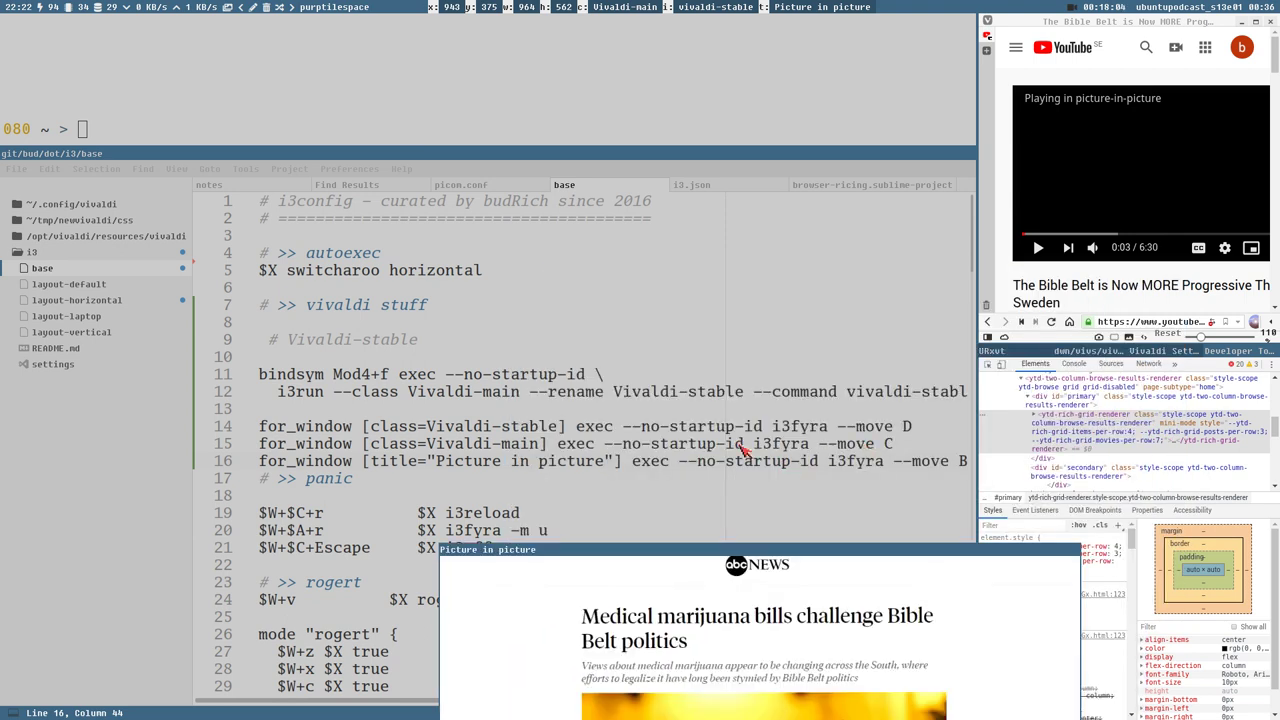
{"action": "left_click", "coordinate": [743, 452]}
{"action": "left_click_drag", "start_coordinate": [679, 461], "coordinate": [857, 462]}
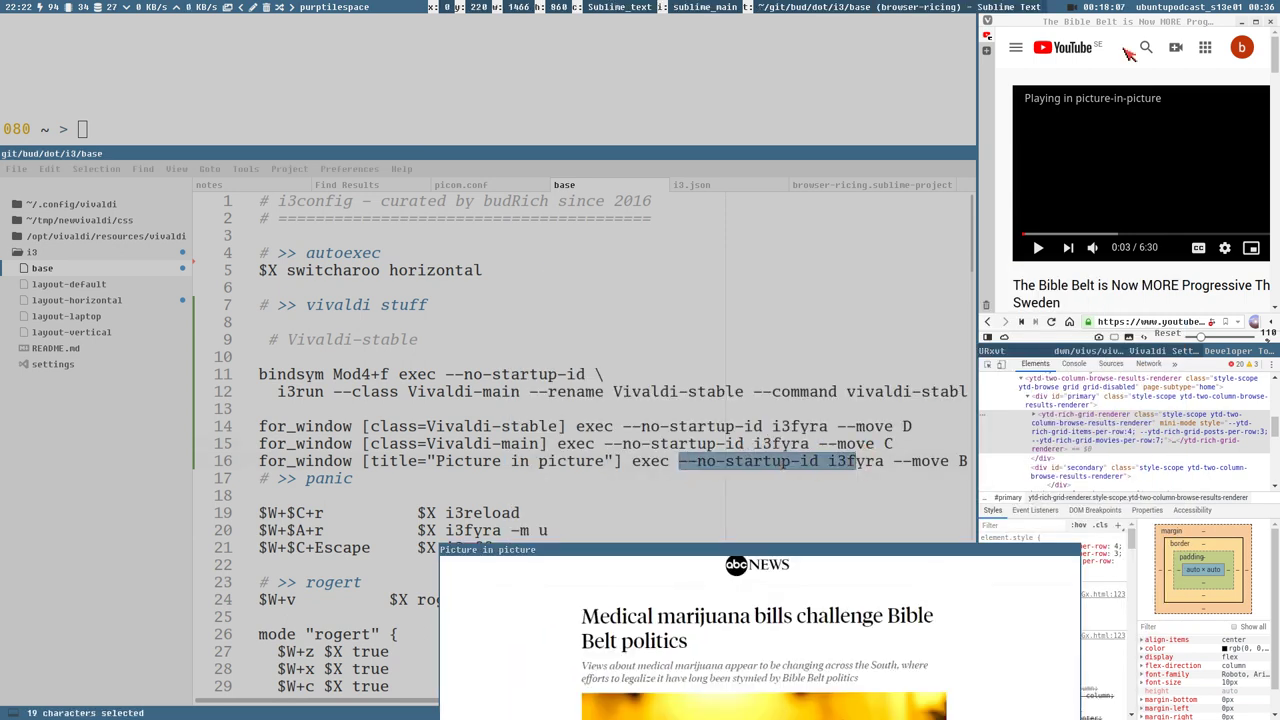
Move the main Vivaldi window back into the editor's container and place the floating picture-in-picture window over it
{"action": "left_click", "coordinate": [1005, 158]}
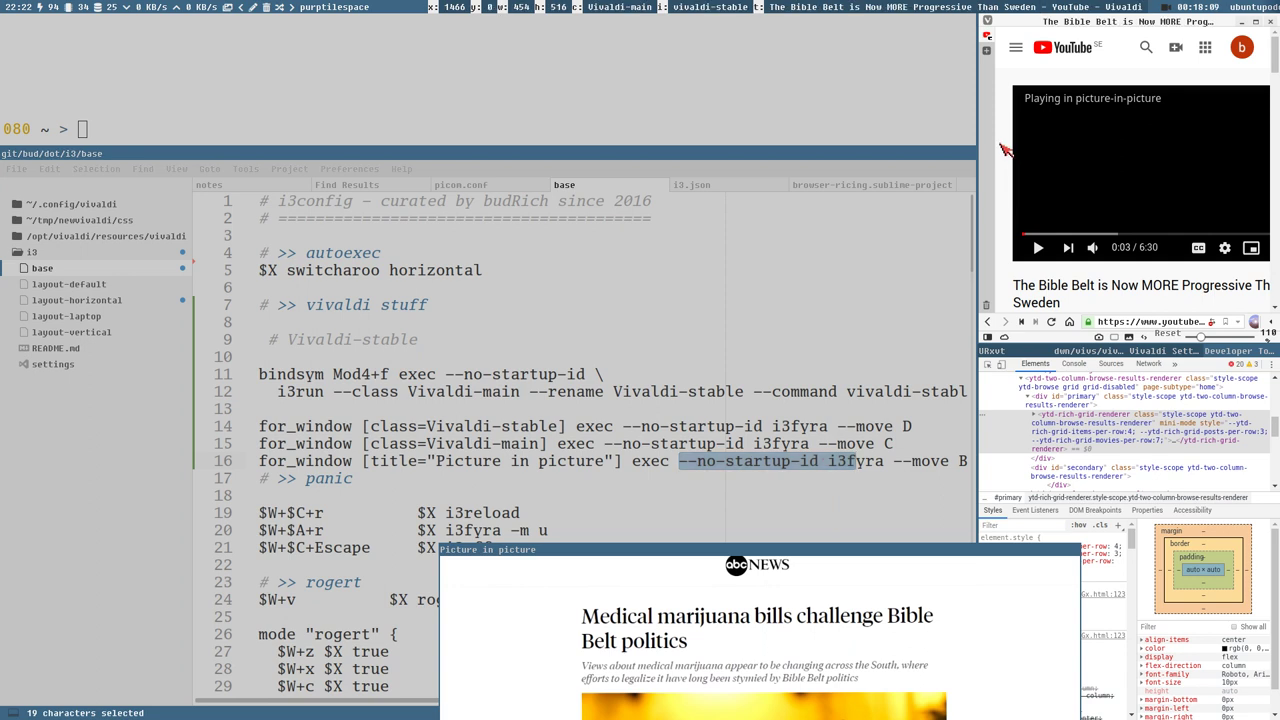
{"action": "key", "text": "super+h"}
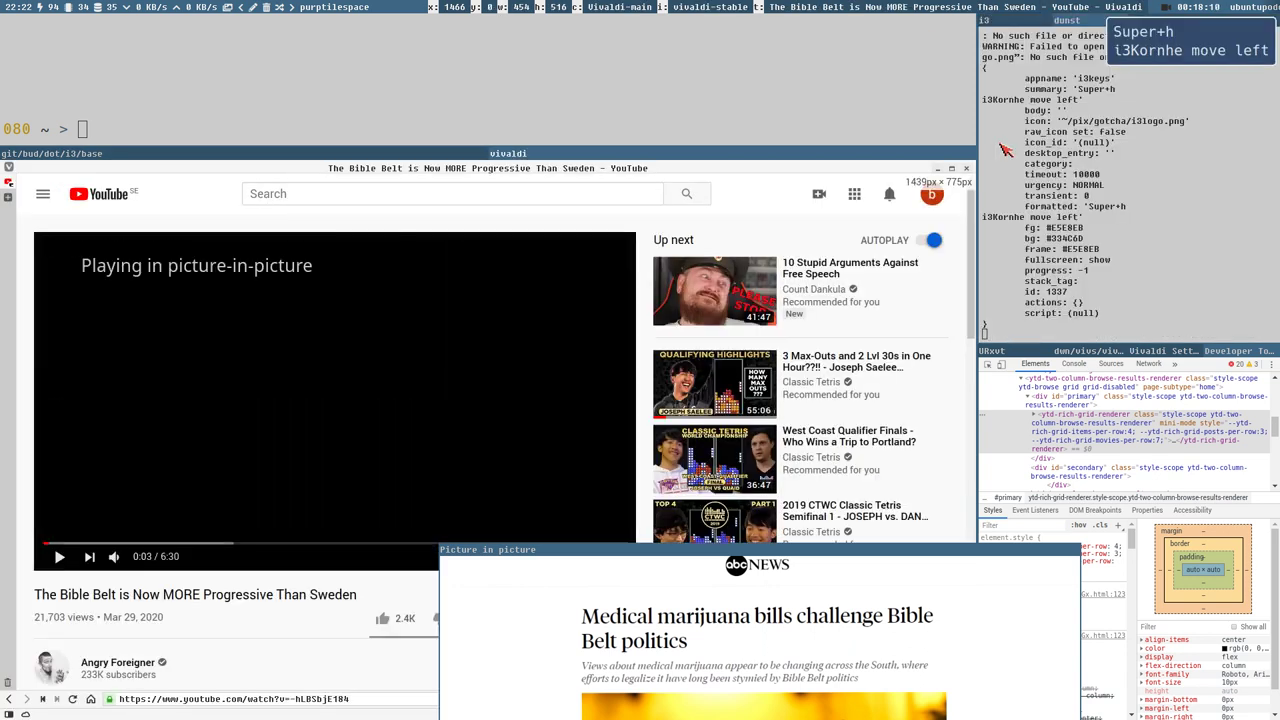
{"action": "left_click_drag", "start_coordinate": [760, 549], "coordinate": [680, 211]}
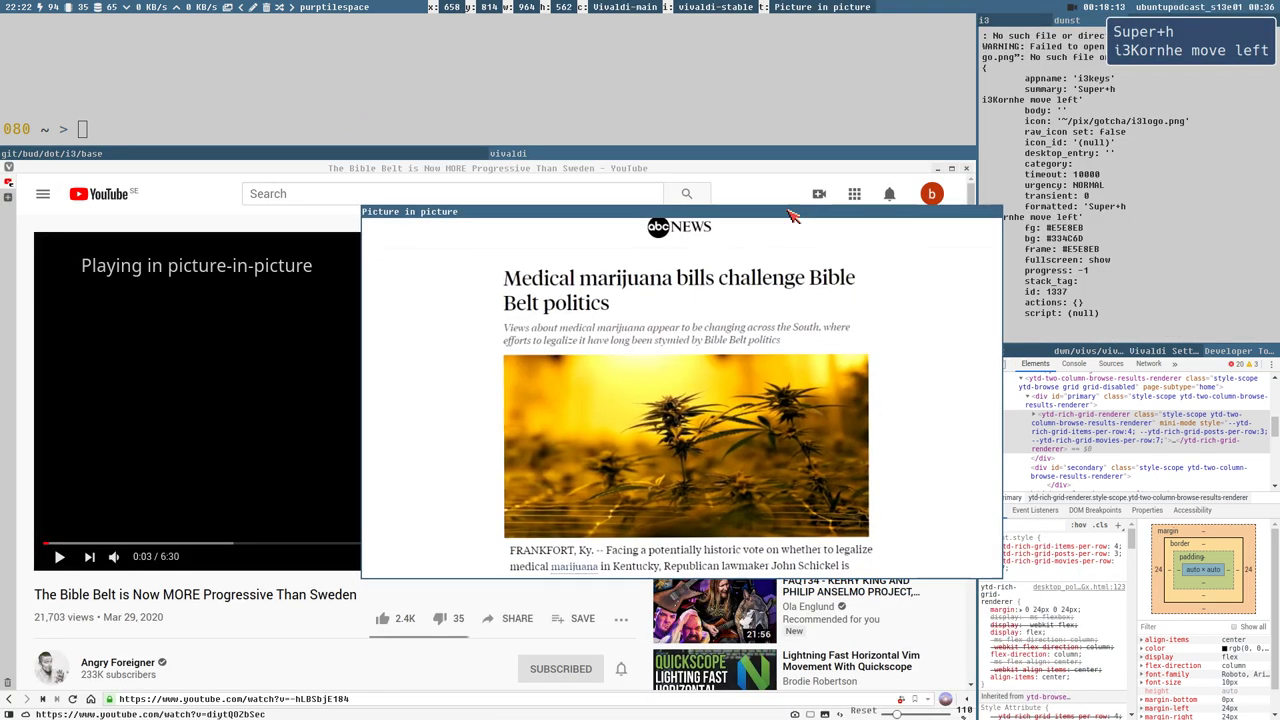
Close the floating picture-in-picture window and return to the picture-in-picture for_window rule in the base config
{"action": "left_click", "coordinate": [990, 228]}
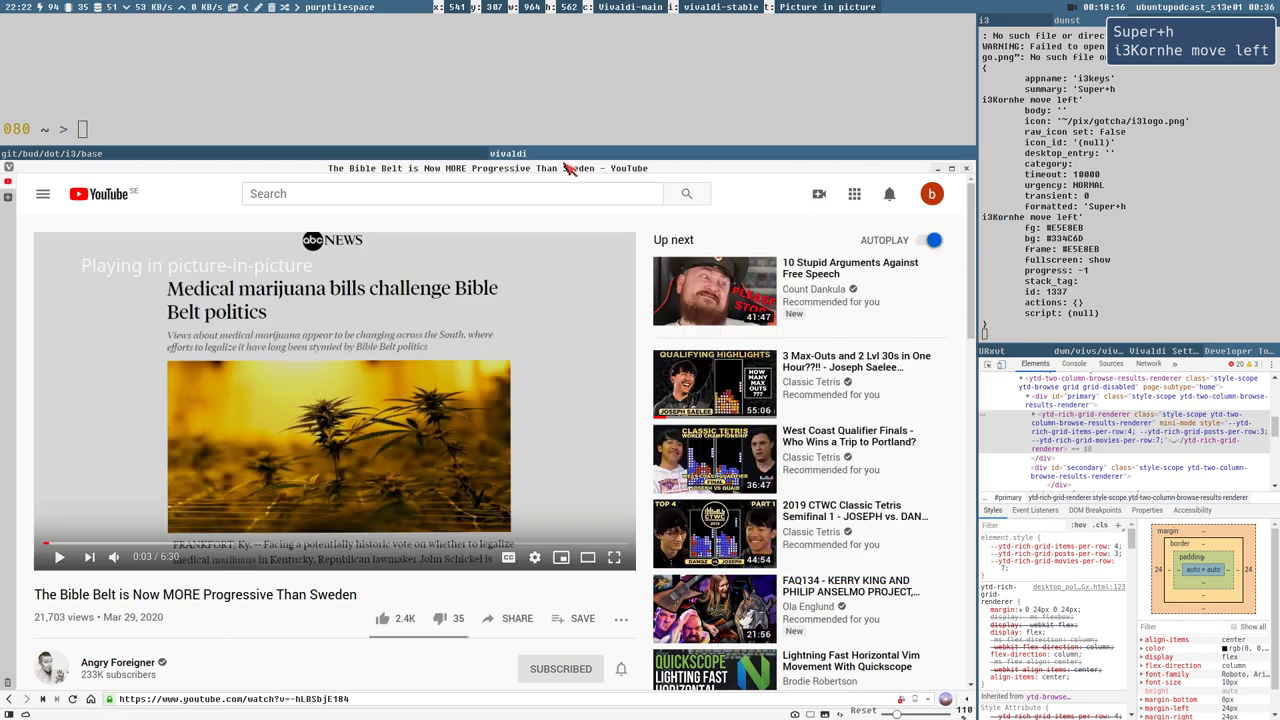
{"action": "left_click", "coordinate": [425, 157]}
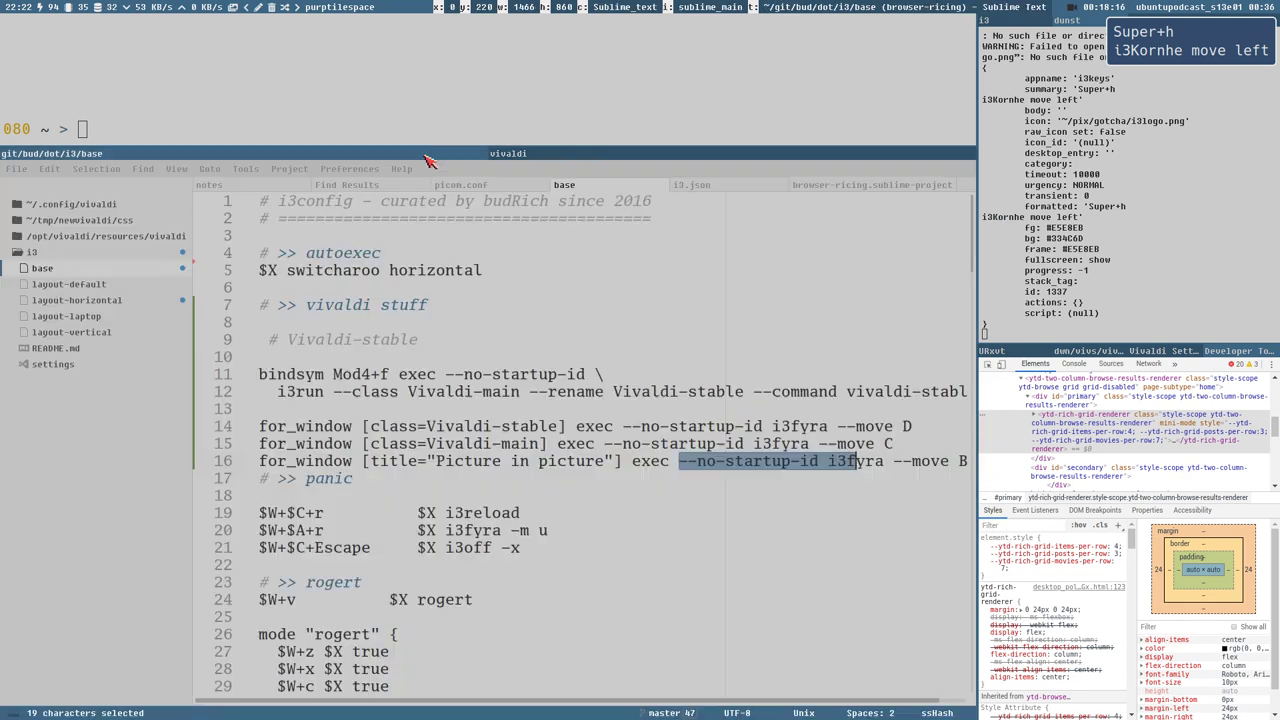
{"action": "left_click", "coordinate": [620, 467]}
{"action": "left_click_drag", "start_coordinate": [406, 468], "coordinate": [356, 468]}
{"action": "left_click", "coordinate": [366, 462]}
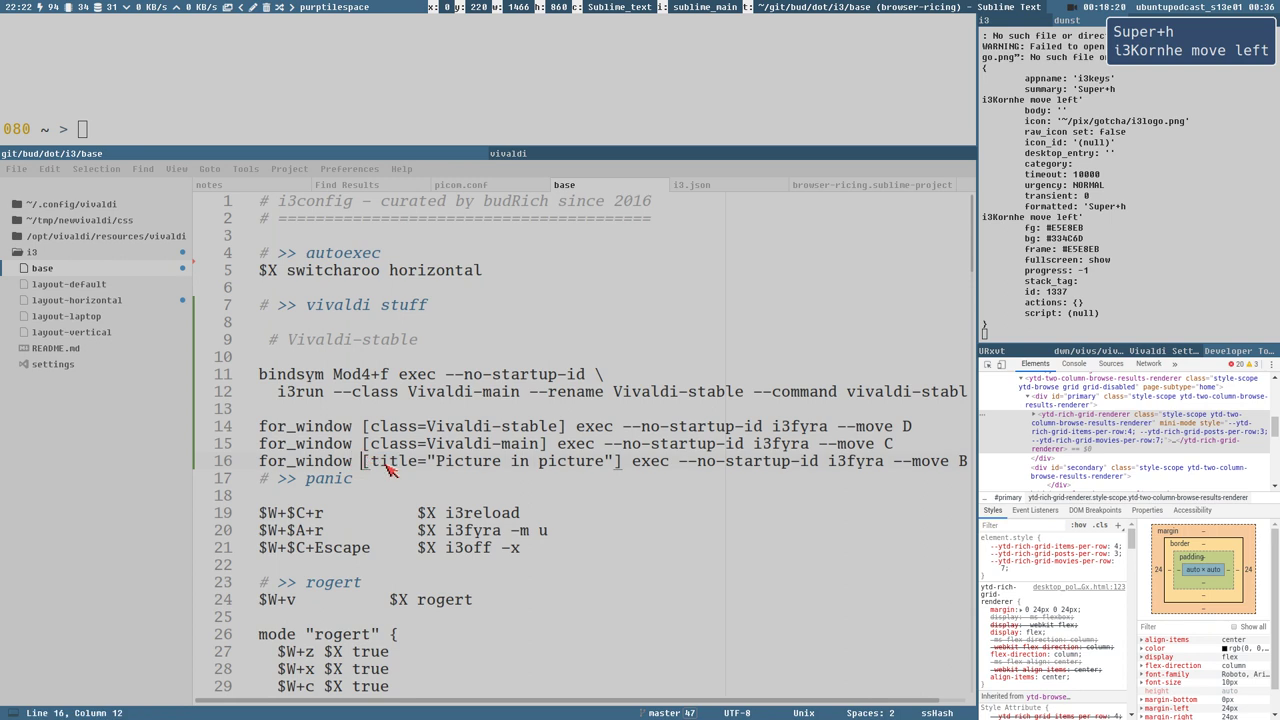
Insert "focus, " before exec in the picture-in-picture for_window rule, save the base config and reload i3
{"action": "left_click_drag", "start_coordinate": [436, 463], "coordinate": [607, 463]}
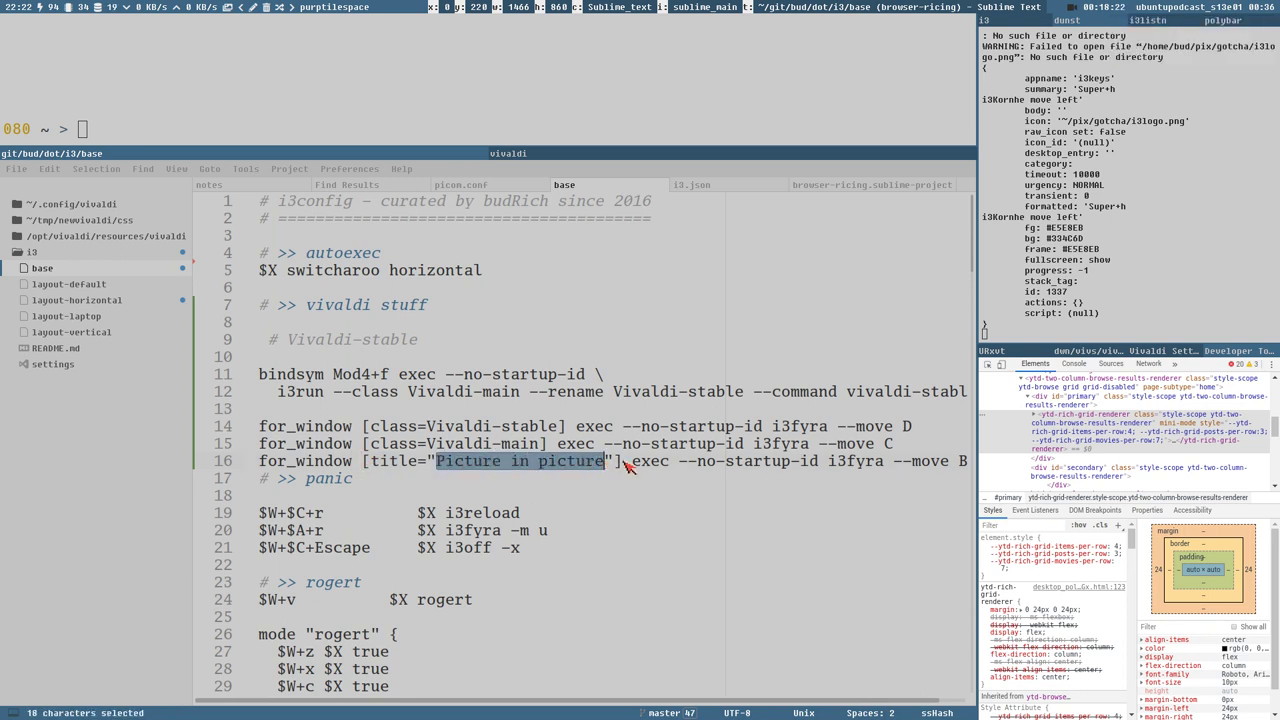
{"action": "left_click", "coordinate": [630, 465]}
{"action": "type", "text": "focus,"}
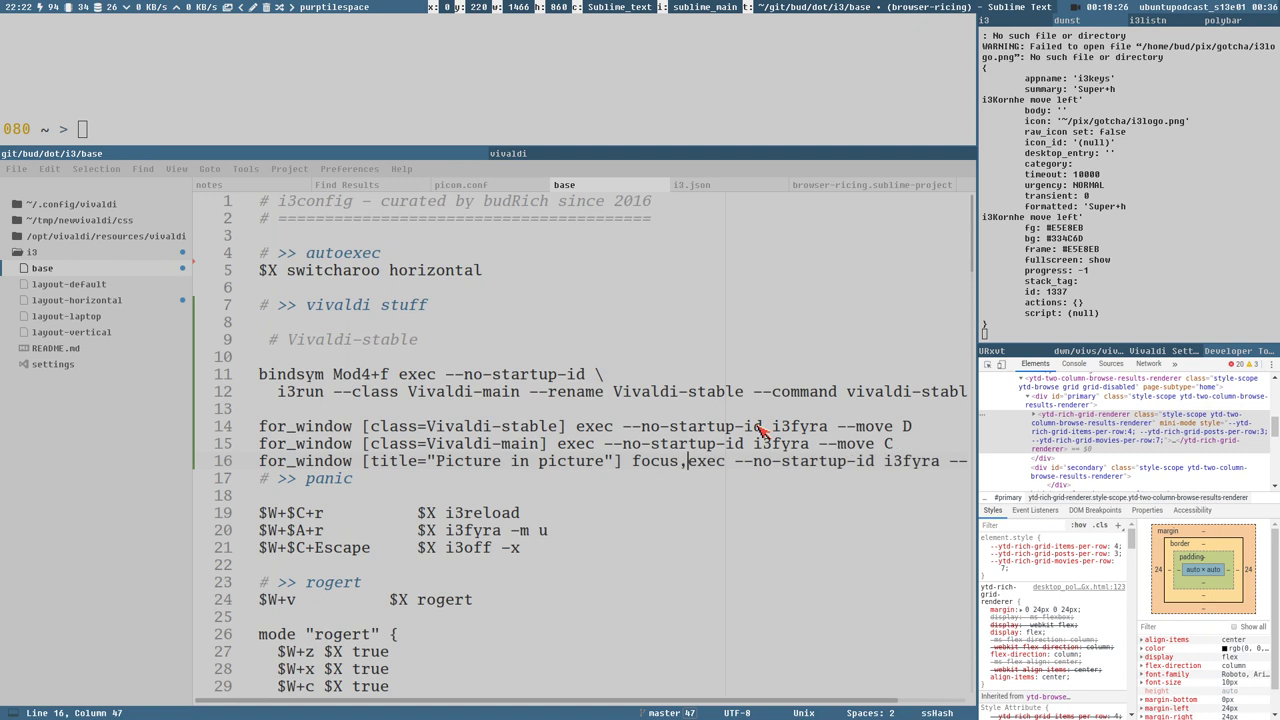
{"action": "key", "text": "ctrl+s"}
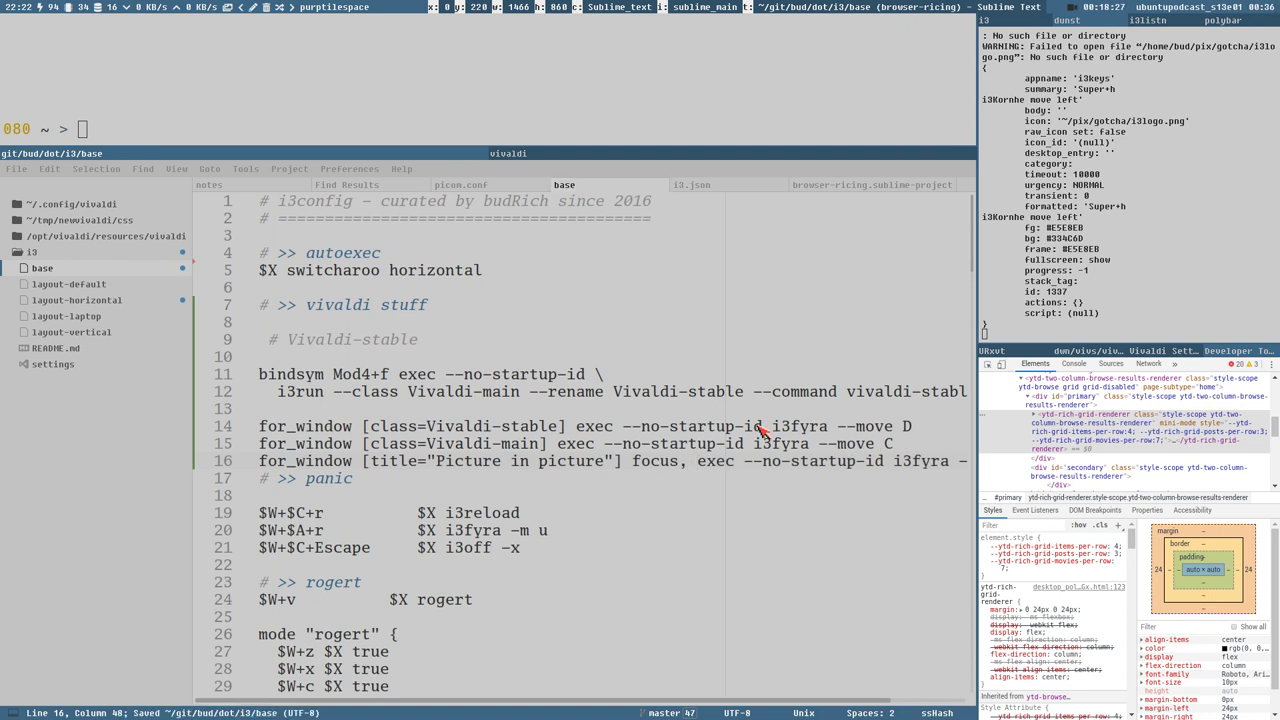
{"action": "key", "text": "super+ctrl+r"}
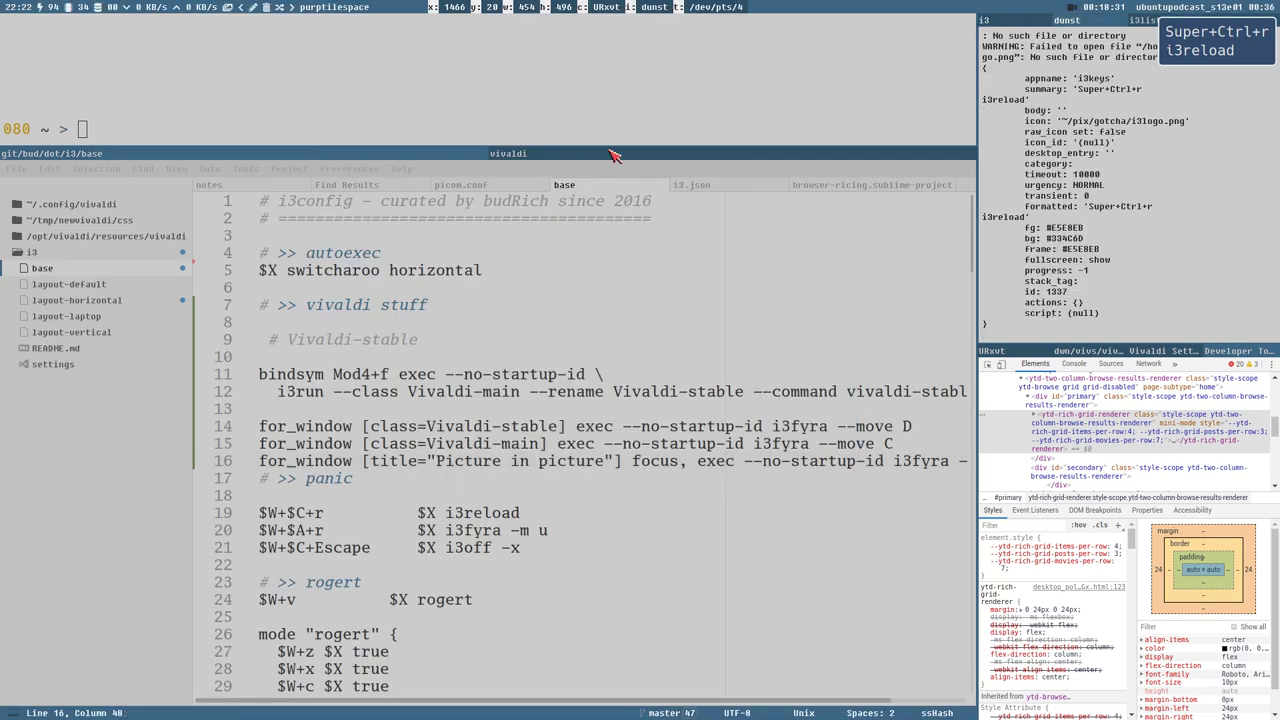
Test the changed rule by popping out the video from Vivaldi, and play it with the sound muted
{"action": "key", "text": "super+f"}
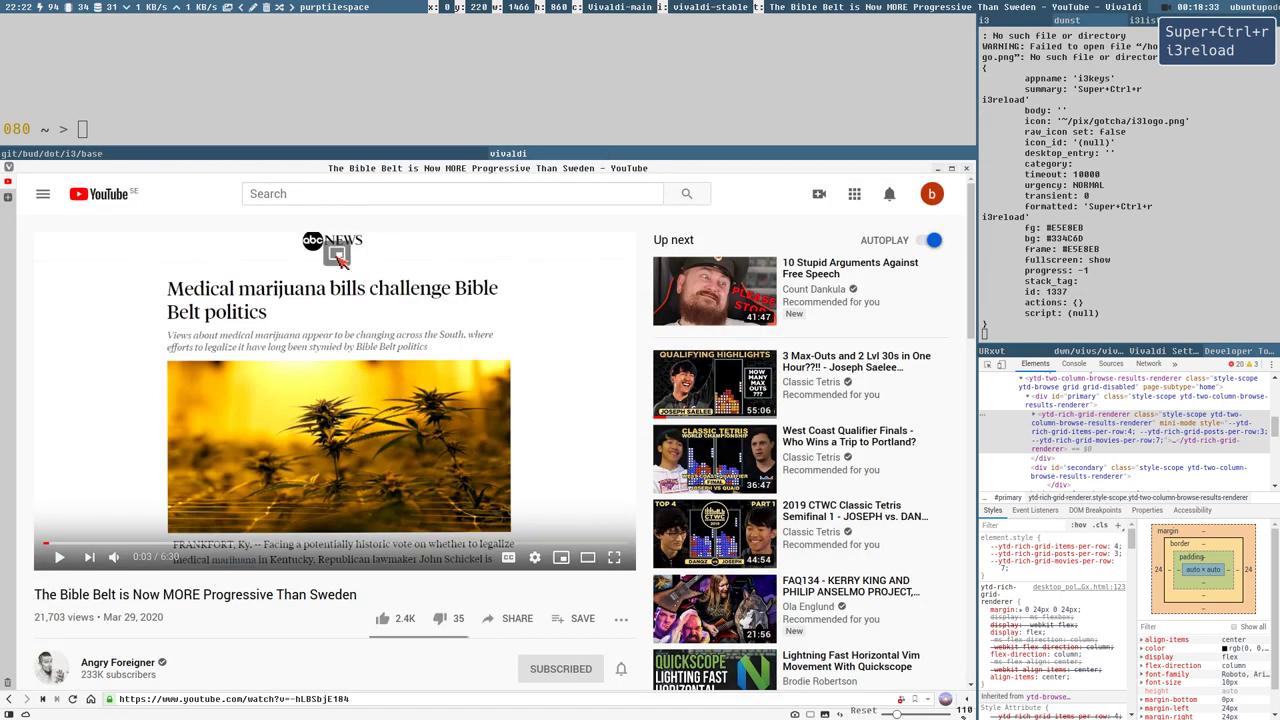
{"action": "left_click", "coordinate": [338, 257]}
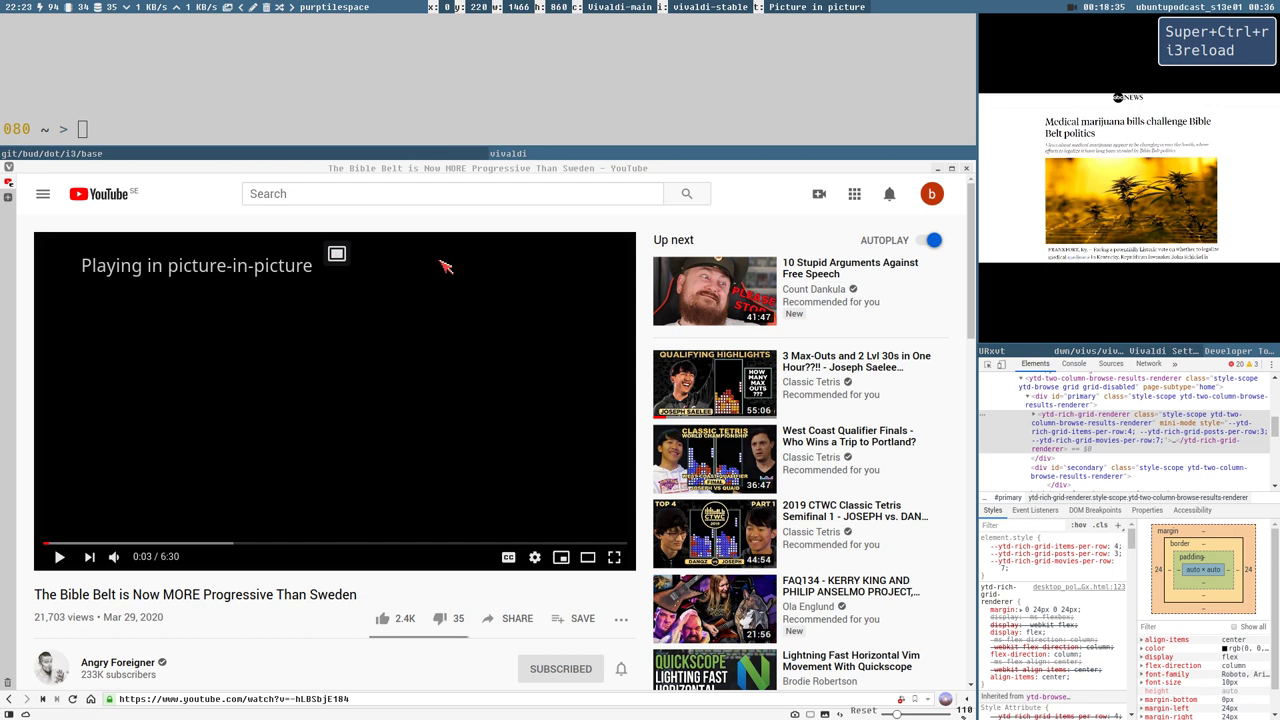
{"action": "mouse_move", "coordinate": [1163, 234]}
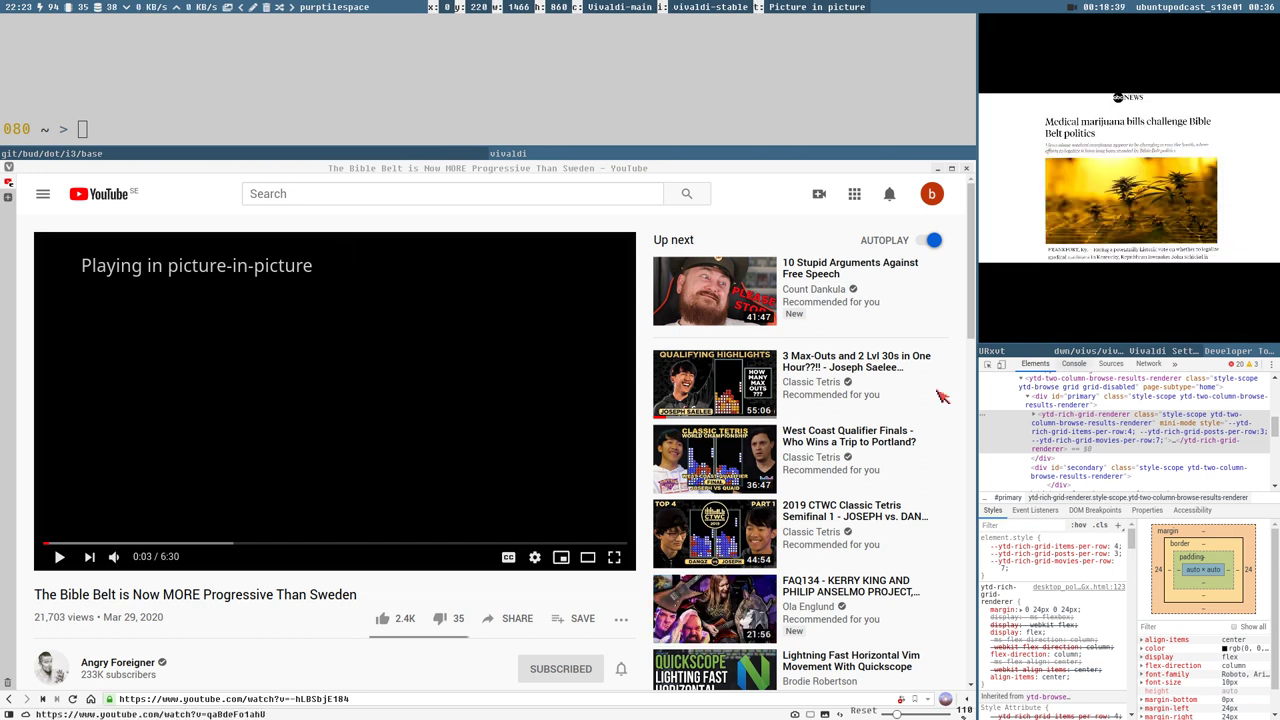
{"action": "left_click", "coordinate": [1146, 326]}
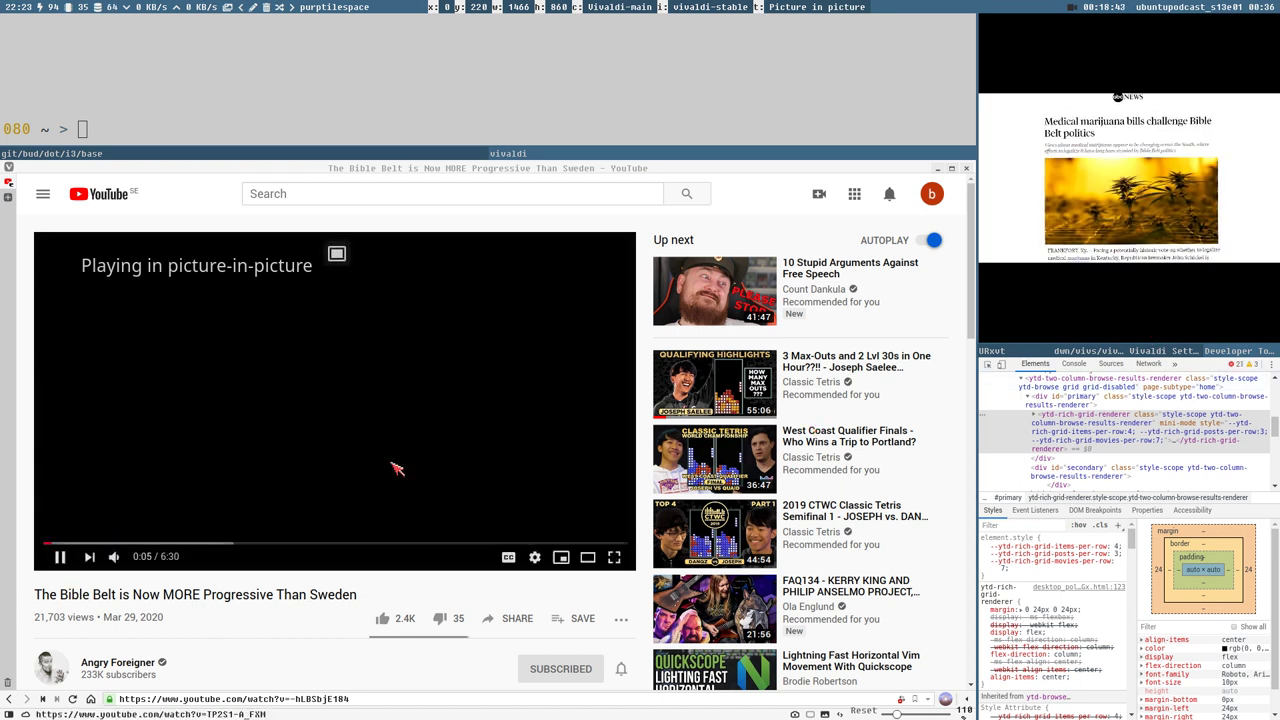
{"action": "left_click", "coordinate": [114, 556]}
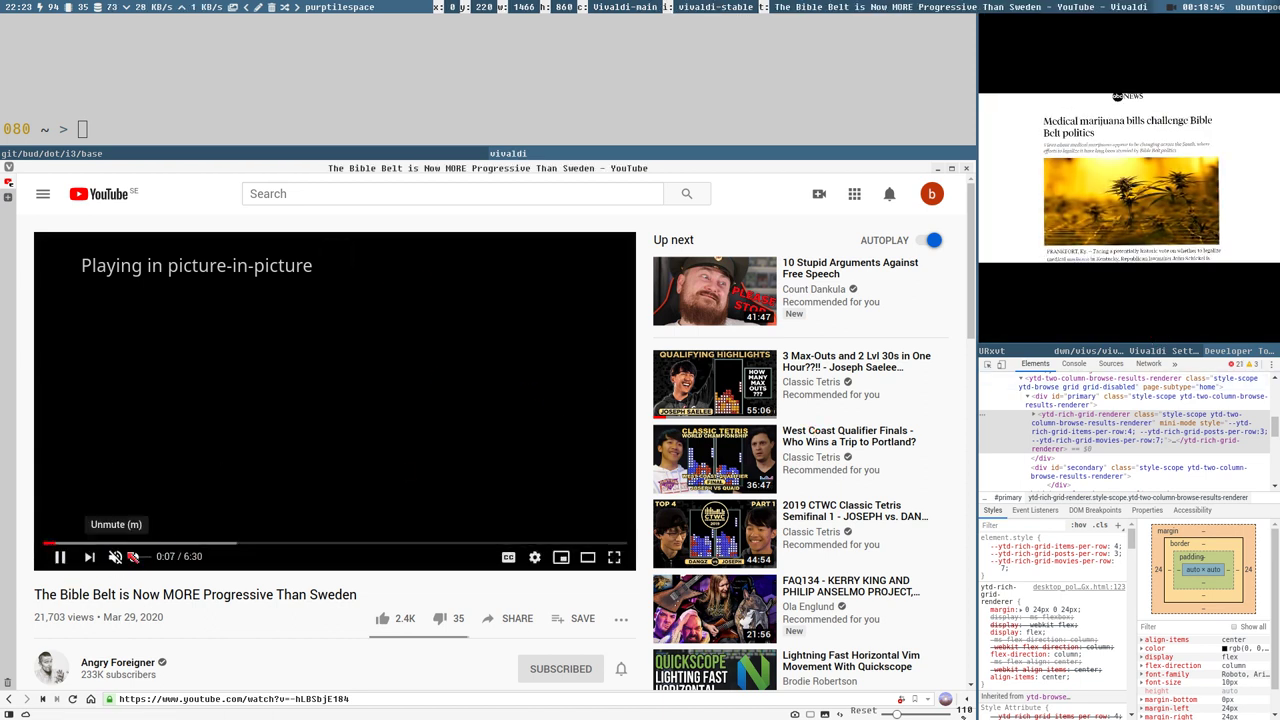
Compare the YouTube player's settings with the controls offered by the picture-in-picture window
{"action": "left_click", "coordinate": [536, 560]}
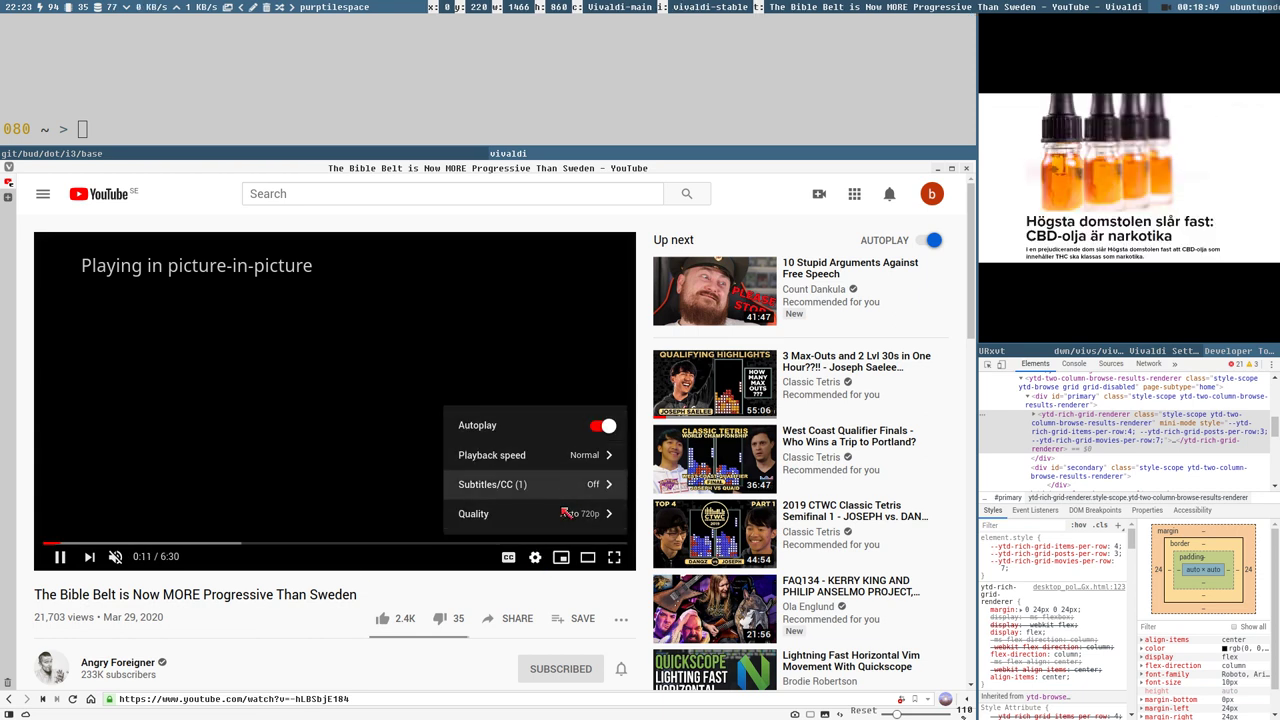
{"action": "mouse_move", "coordinate": [1132, 200]}
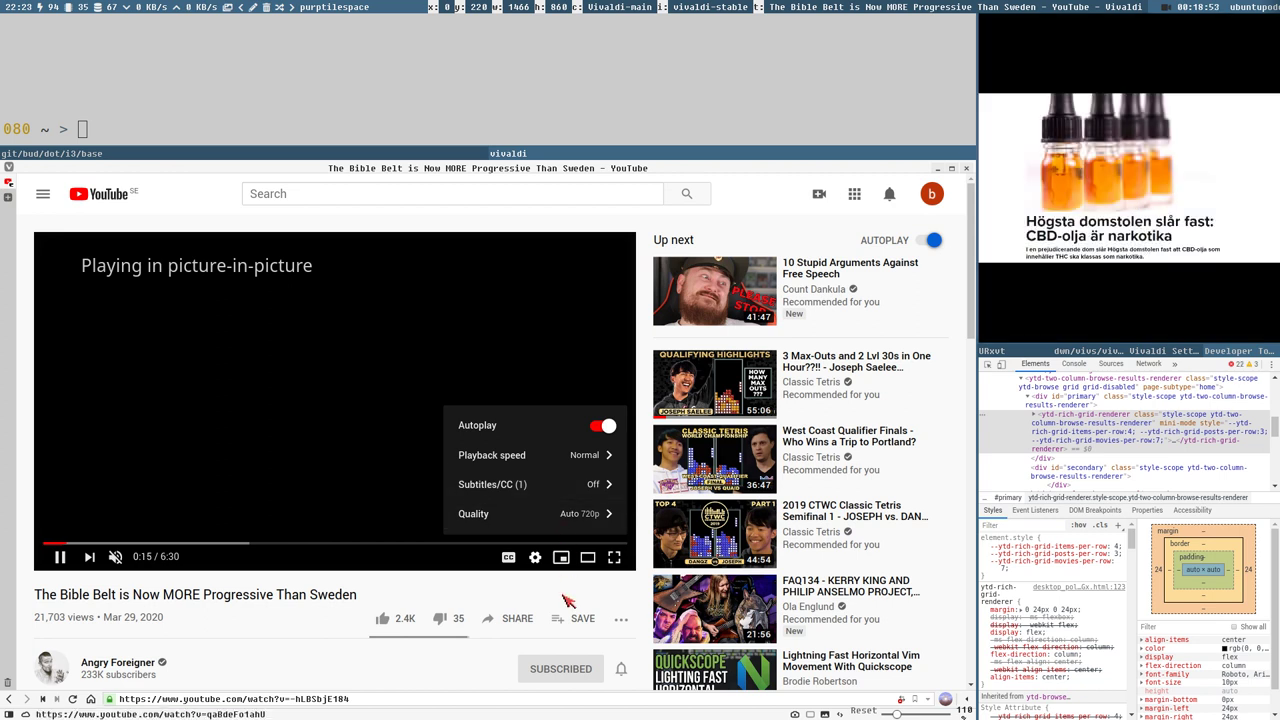
{"action": "left_click", "coordinate": [537, 561]}
{"action": "left_click", "coordinate": [537, 561]}
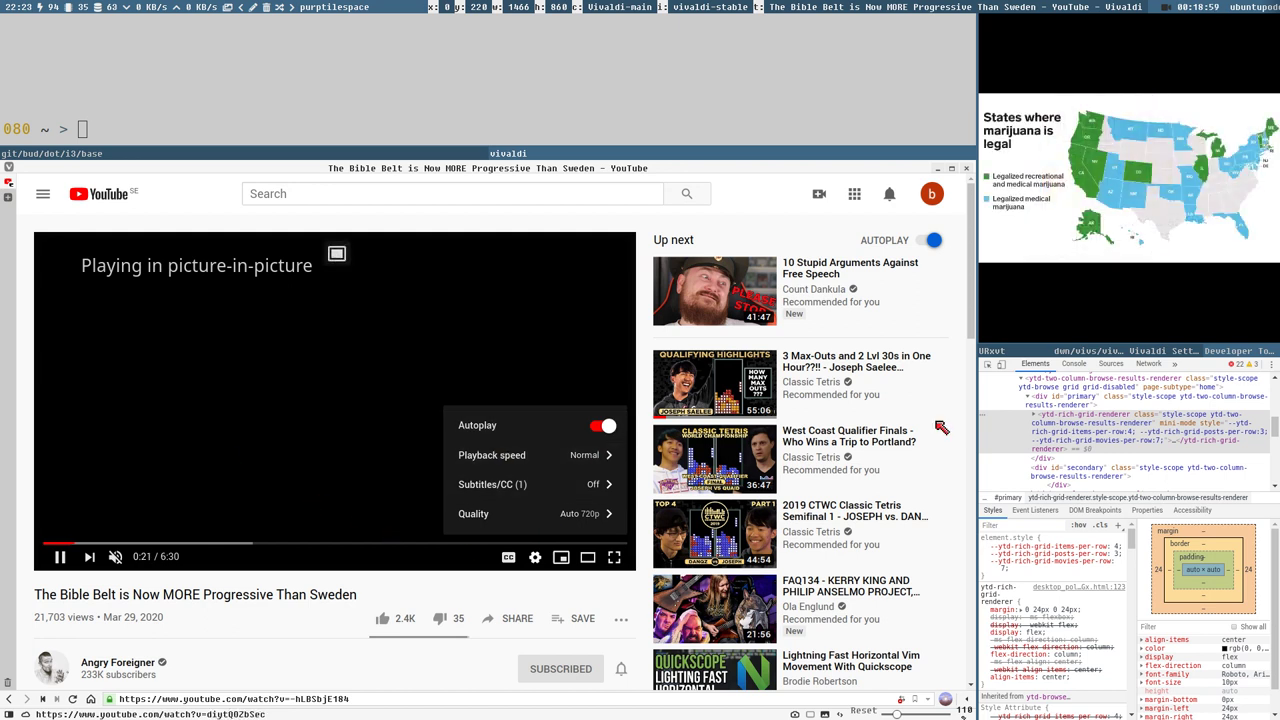
Close the picture-in-picture window and open the Fox Chase (1982) video from the Bra grejjer playlist
{"action": "mouse_move", "coordinate": [1108, 210]}
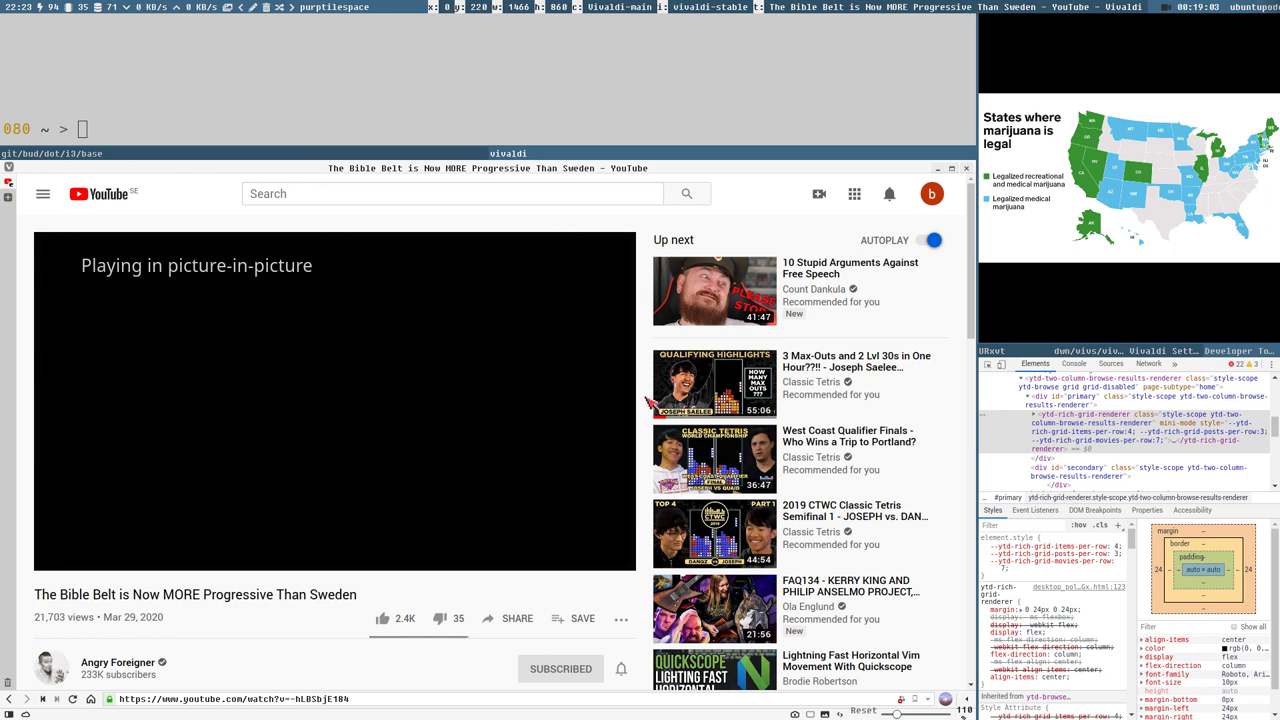
{"action": "mouse_move", "coordinate": [1187, 237]}
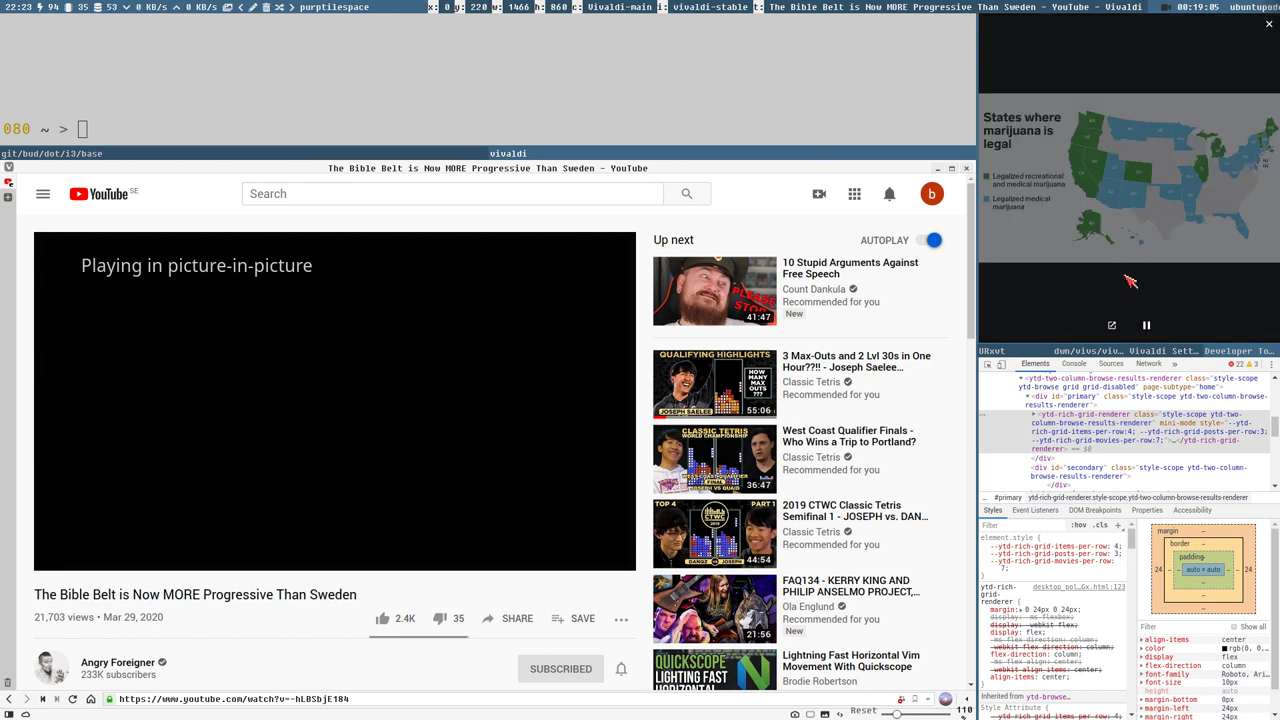
{"action": "left_click", "coordinate": [1267, 22]}
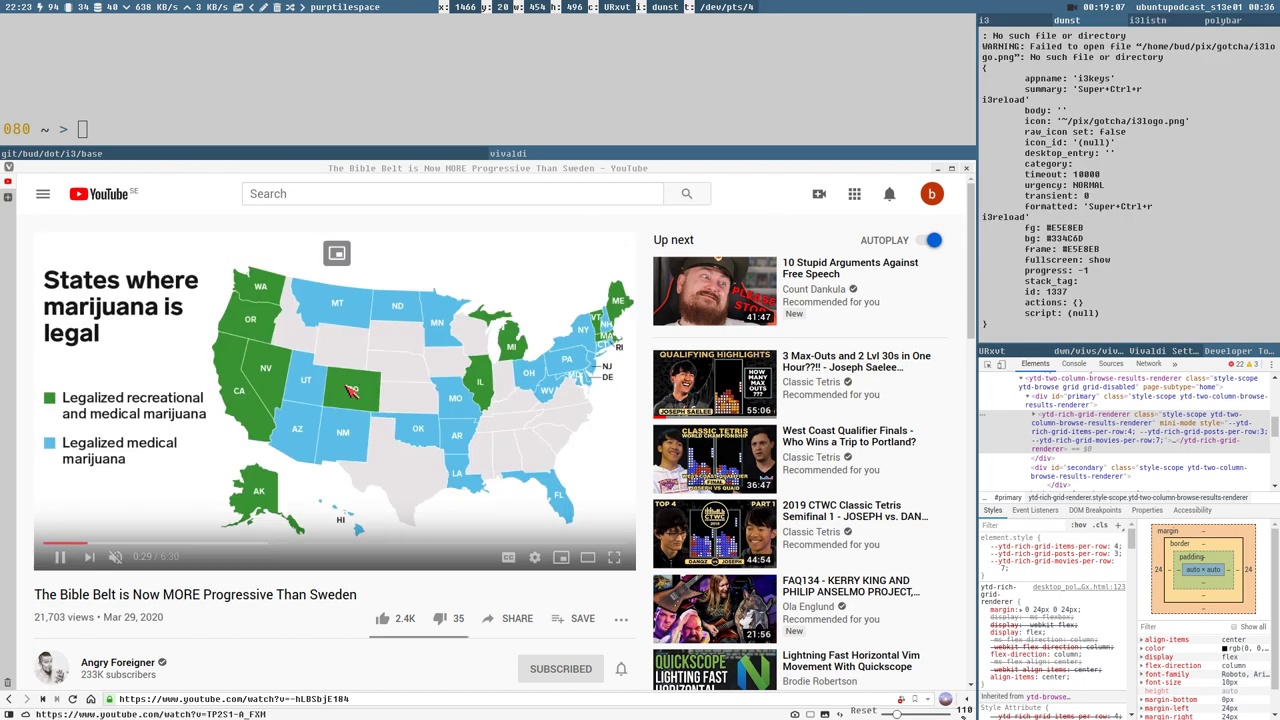
{"action": "left_click", "coordinate": [46, 195]}
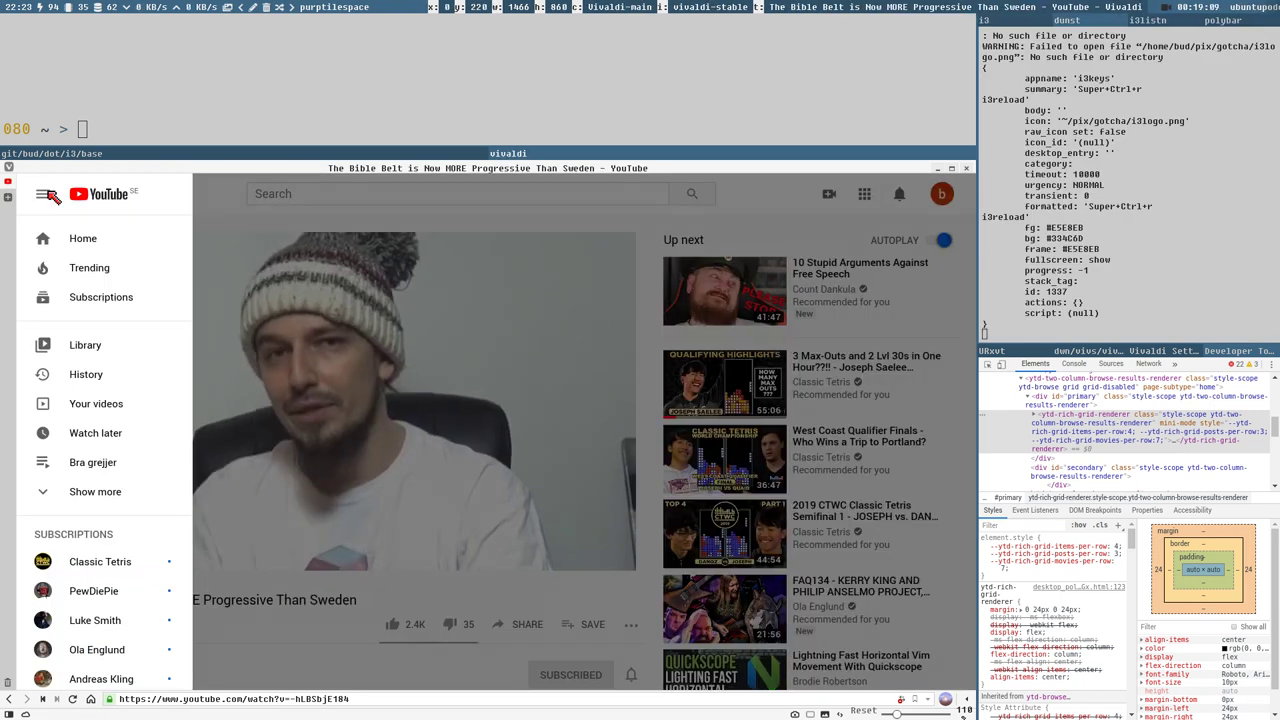
{"action": "left_click", "coordinate": [103, 470]}
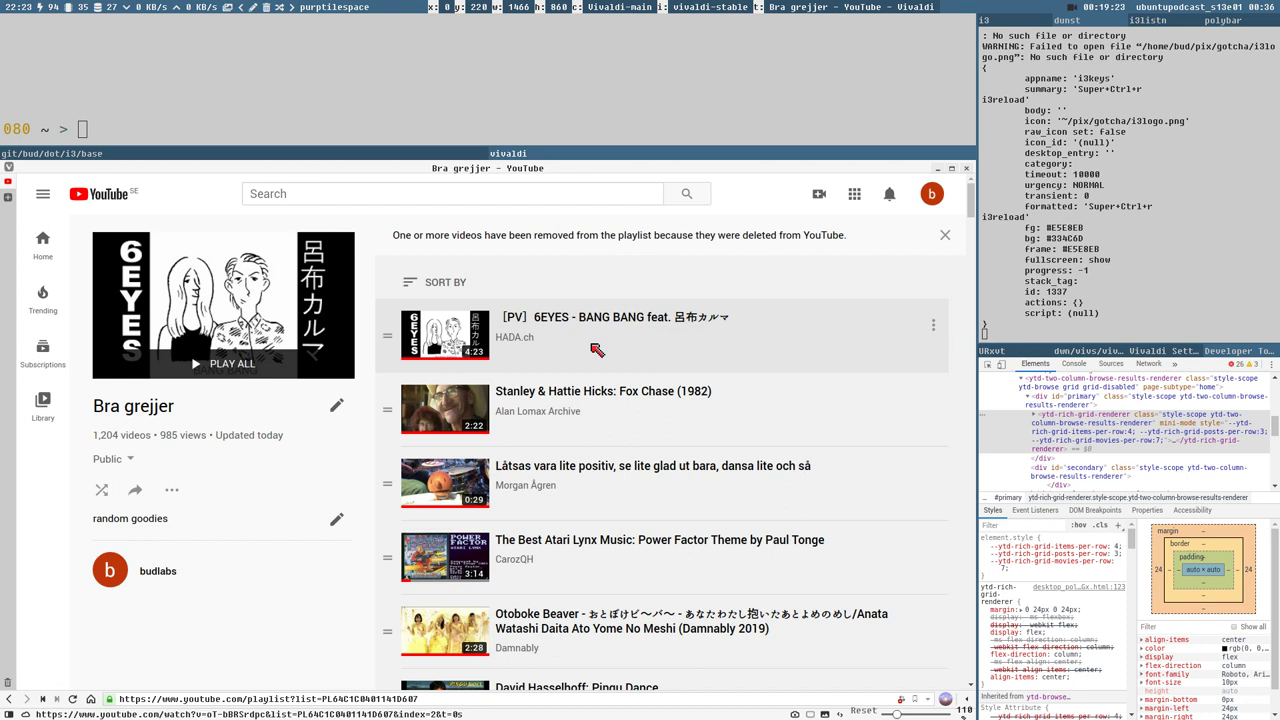
{"action": "left_click", "coordinate": [611, 398]}
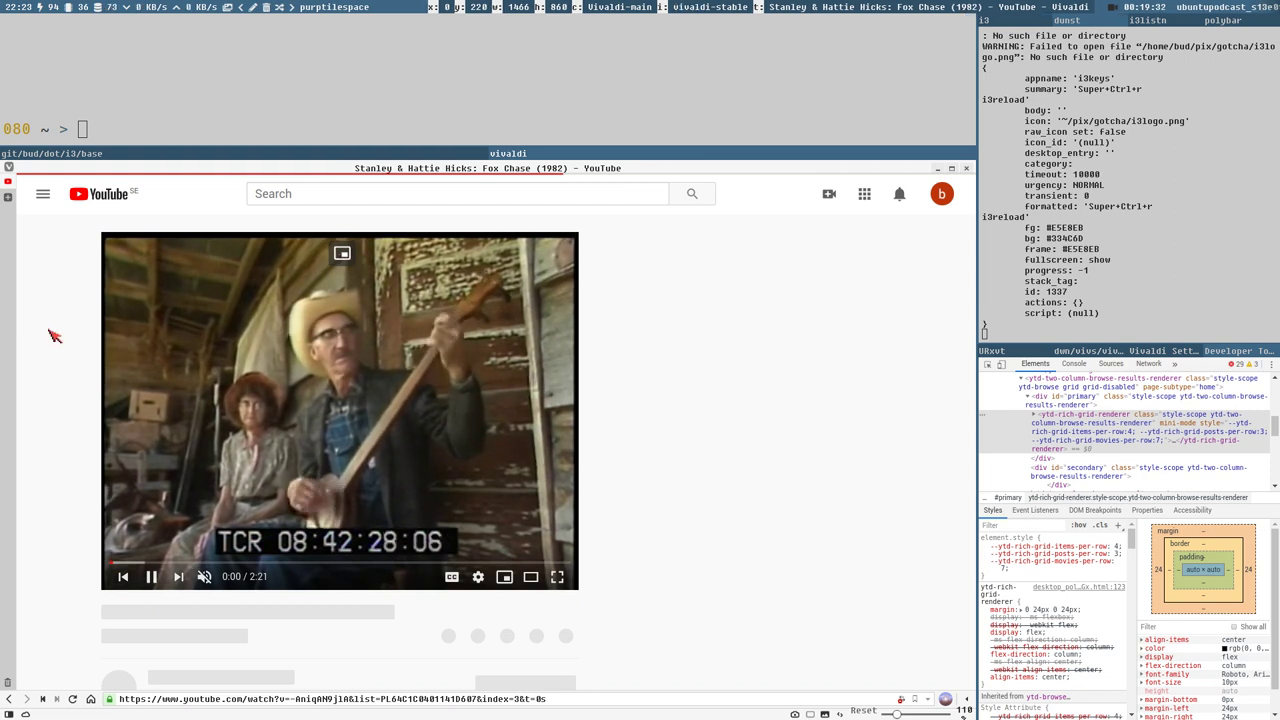
Pop out the playlist video and skip two tracks ahead from the picture-in-picture window
{"action": "left_click", "coordinate": [342, 253]}
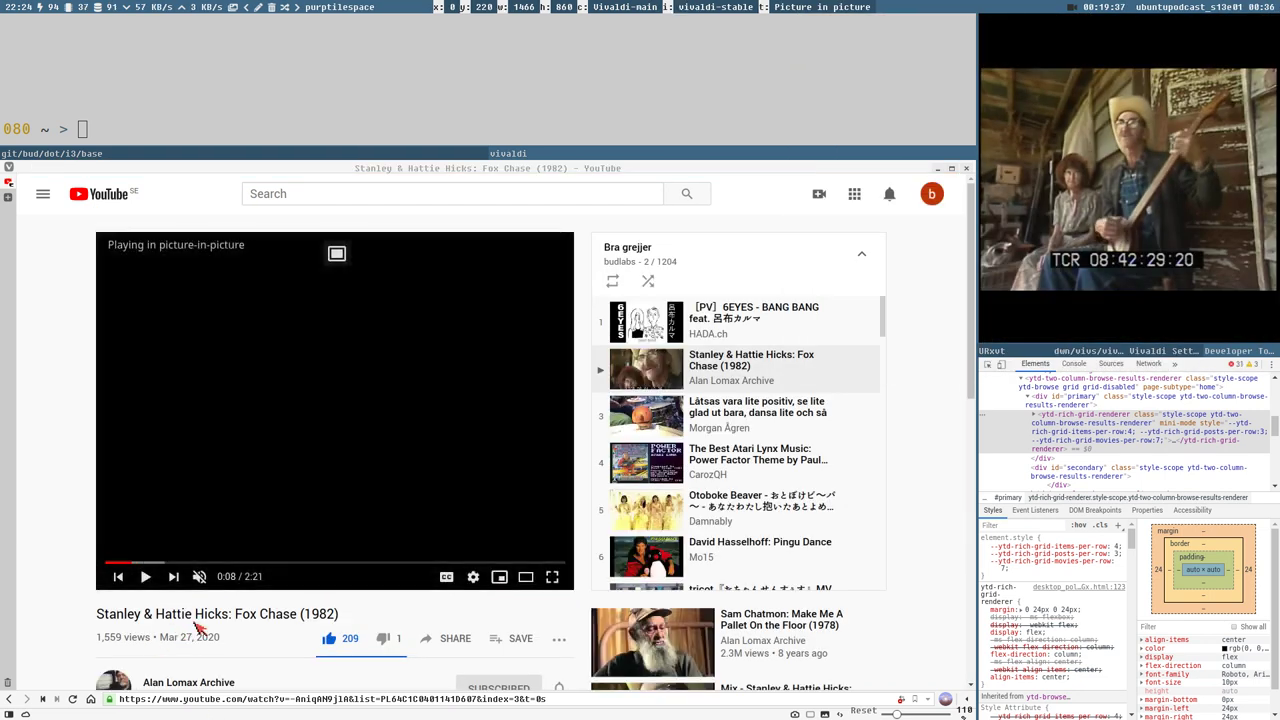
{"action": "mouse_move", "coordinate": [1090, 245]}
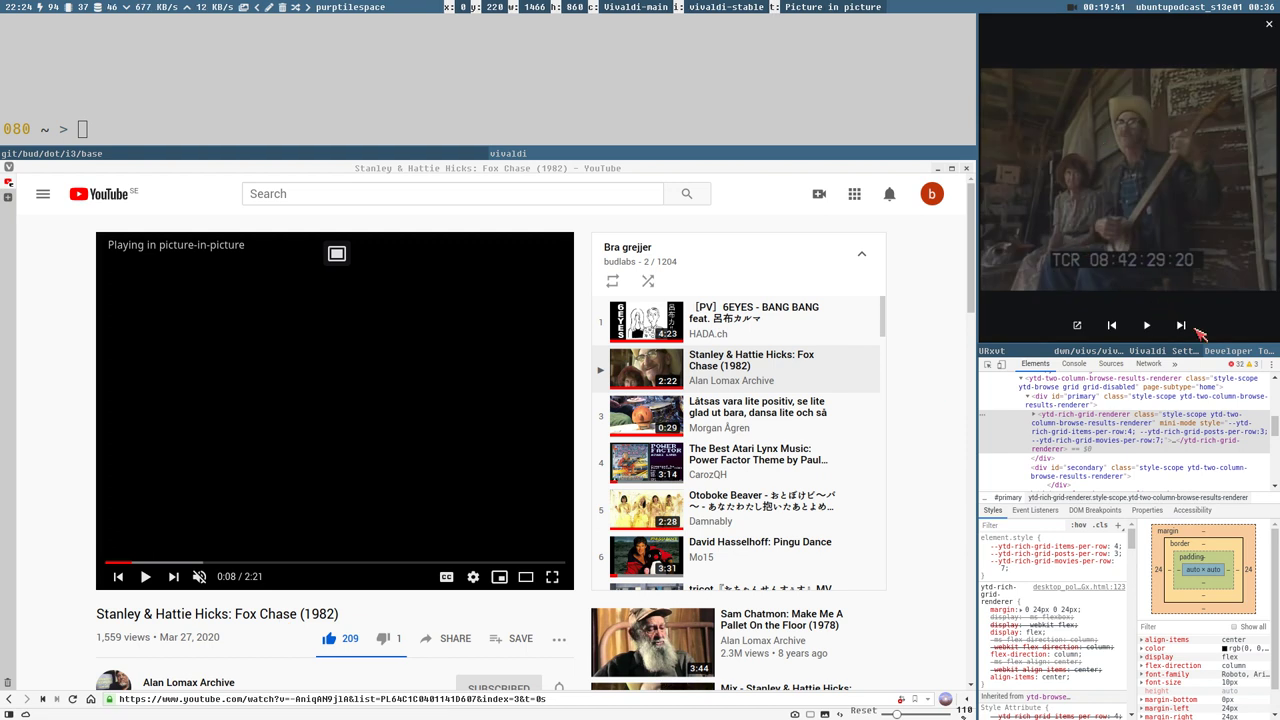
{"action": "left_click", "coordinate": [1182, 326]}
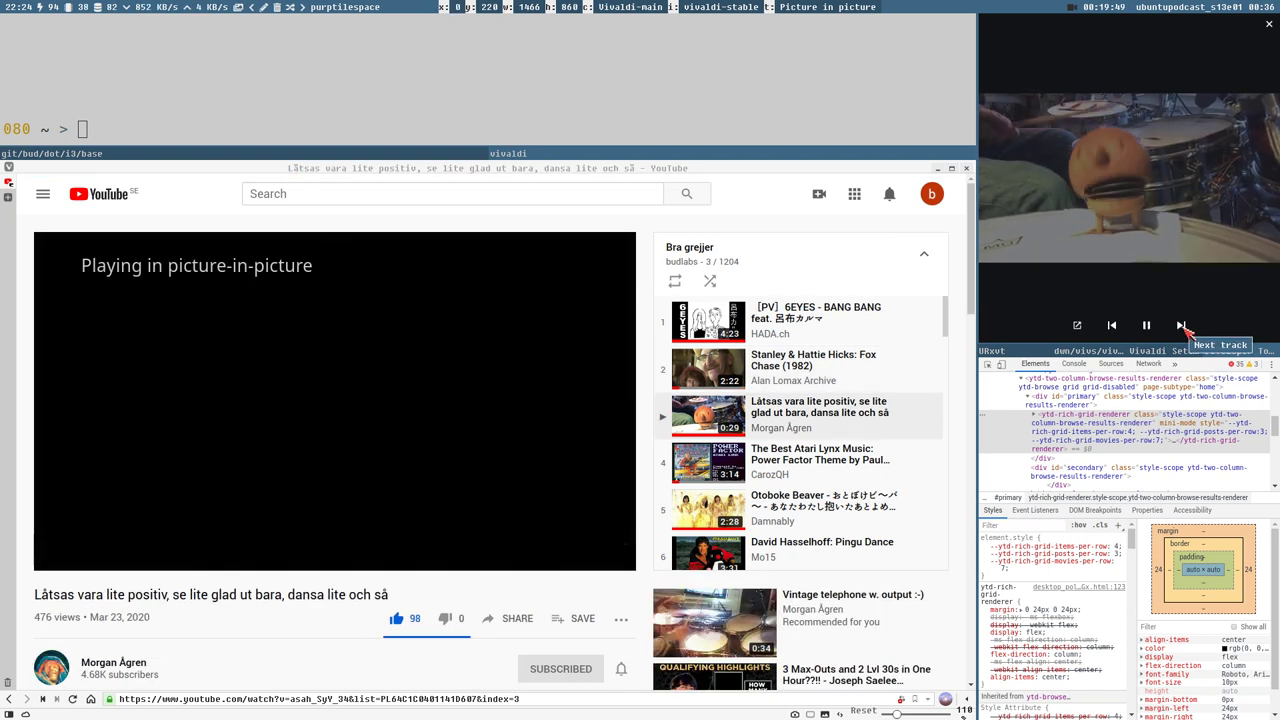
{"action": "left_click", "coordinate": [1182, 325]}
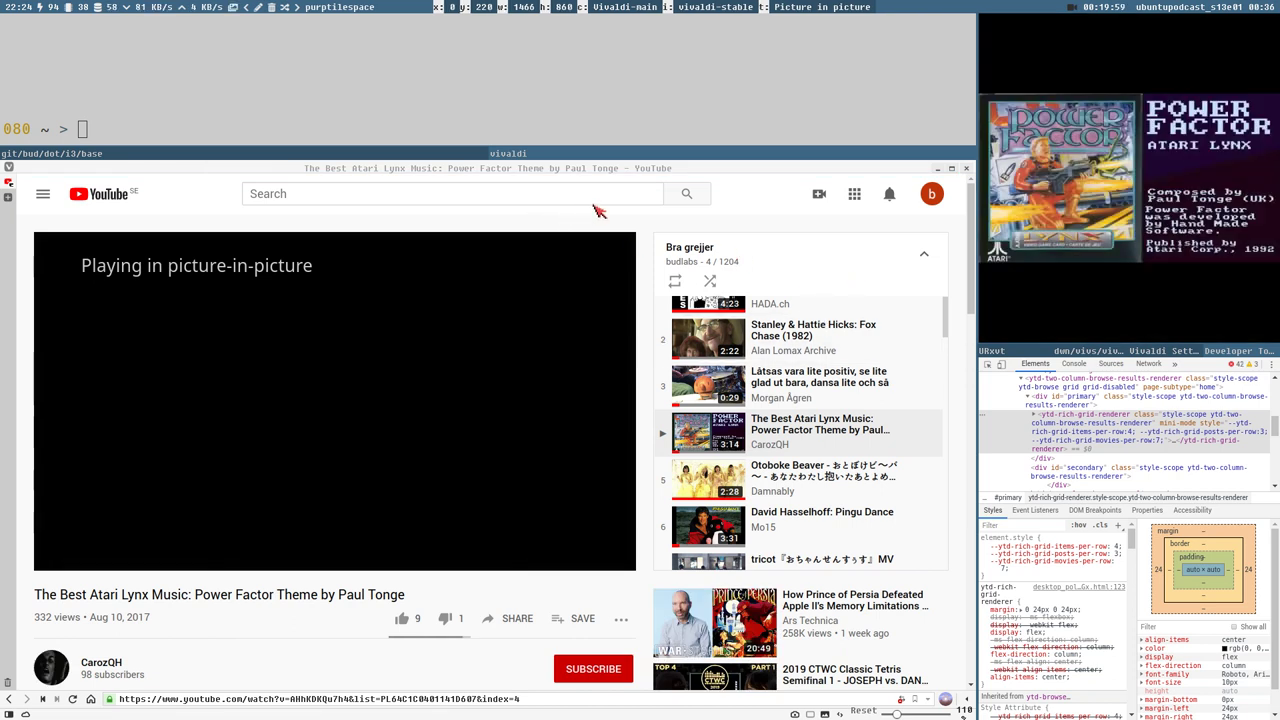
Examine the videos in the Bra grejjer playlist beside the player while the picture-in-picture window keeps playing
{"action": "mouse_move", "coordinate": [611, 253]}
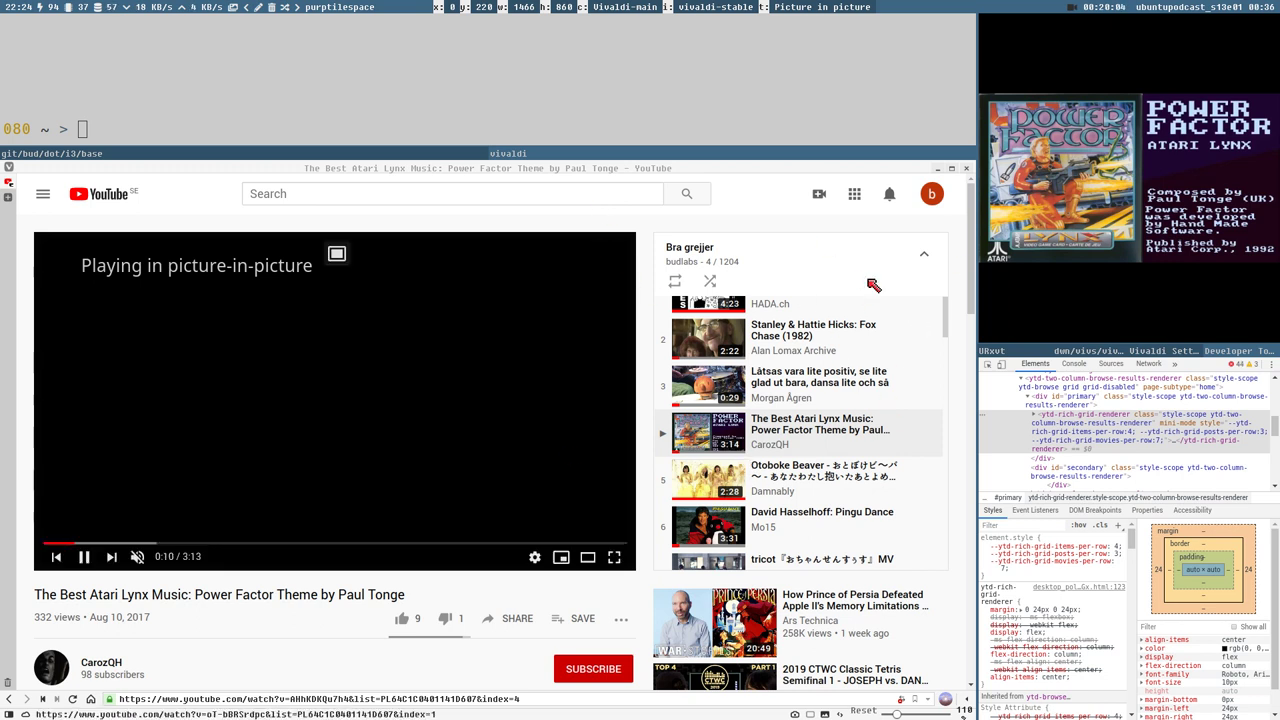
{"action": "left_click_drag", "start_coordinate": [950, 320], "coordinate": [962, 295]}
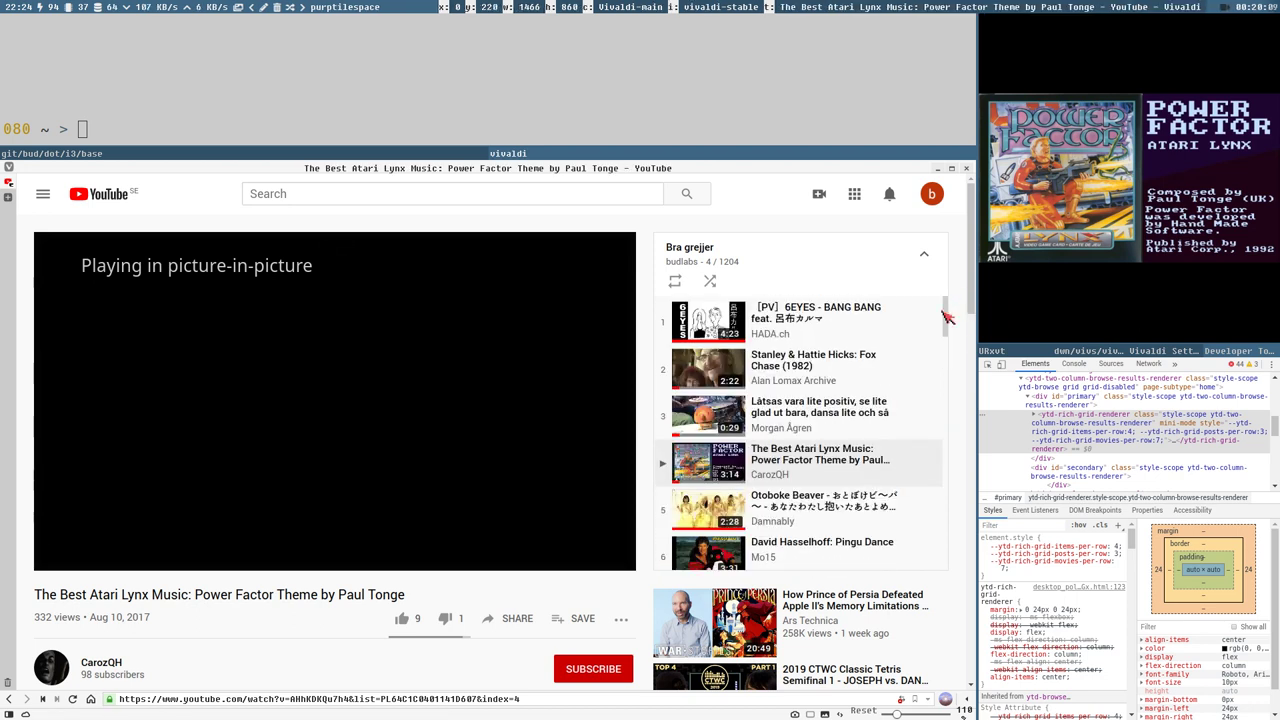
{"action": "scroll", "coordinate": [950, 316], "scroll_direction": "down", "scroll_amount": 2}
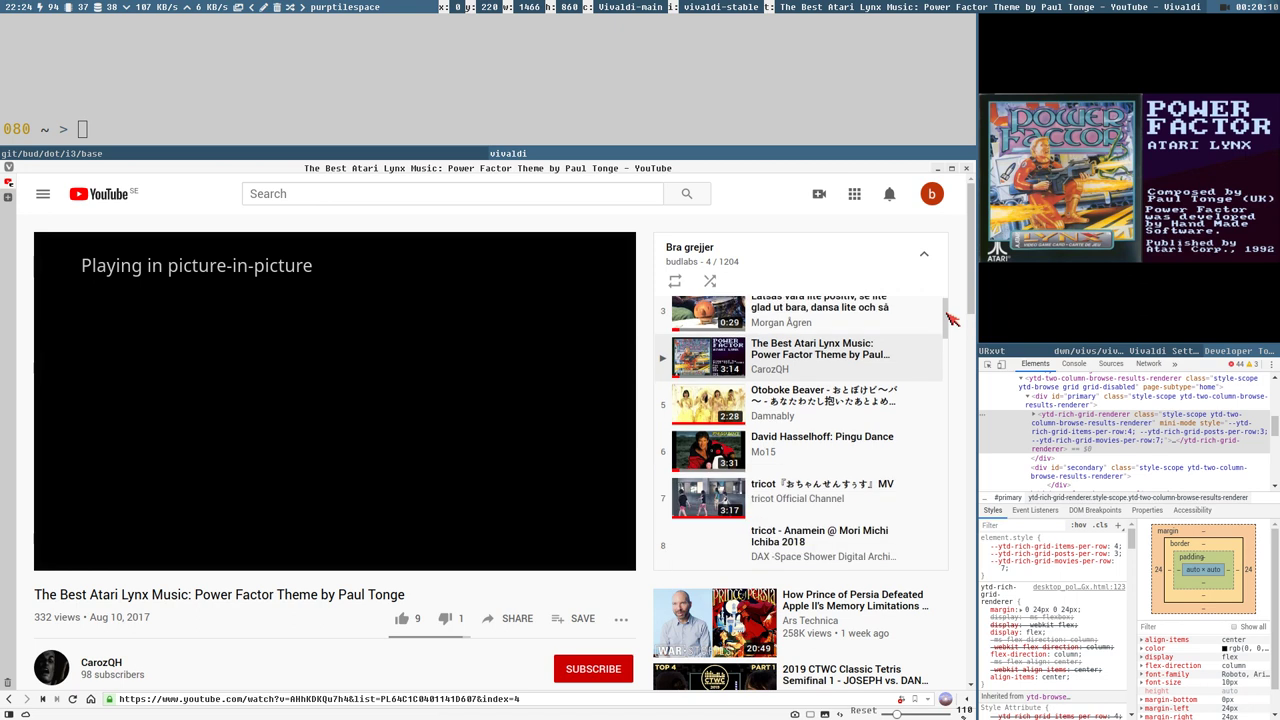
{"action": "scroll", "coordinate": [950, 312], "scroll_direction": "up", "scroll_amount": 2}
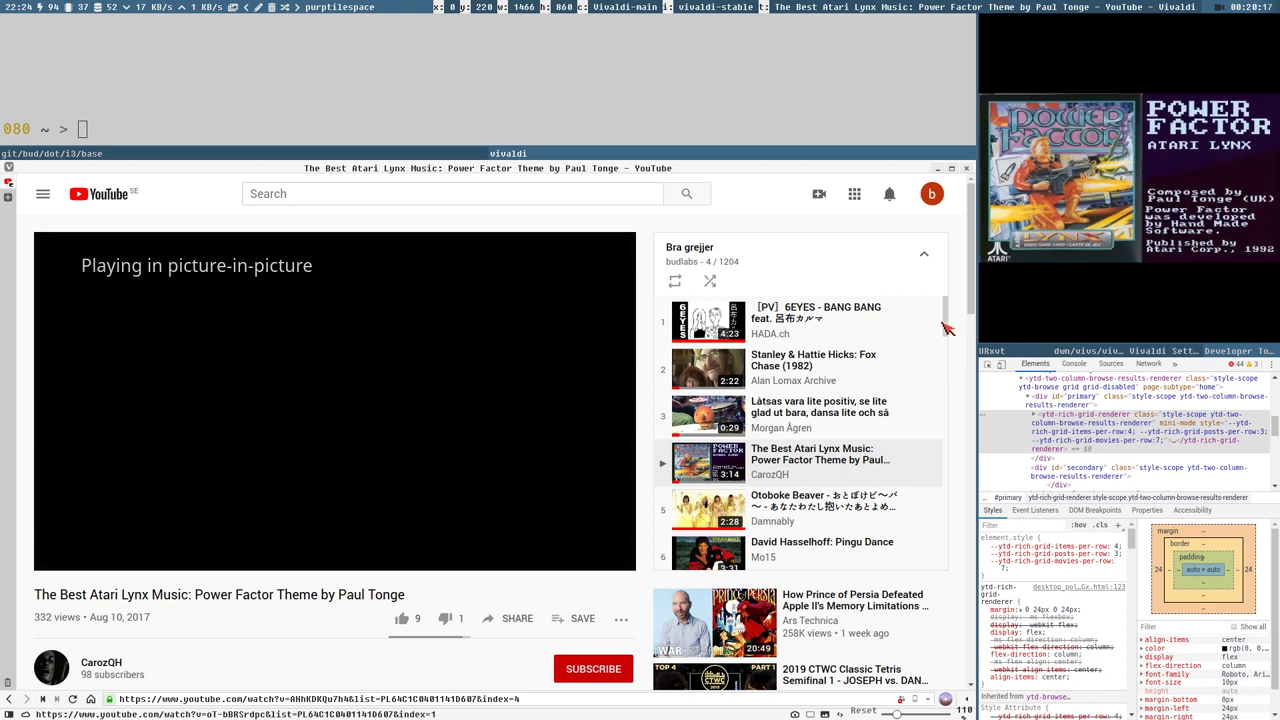
{"action": "scroll", "coordinate": [950, 325], "scroll_direction": "down", "scroll_amount": 4}
{"action": "scroll", "coordinate": [953, 333], "scroll_direction": "down", "scroll_amount": 8}
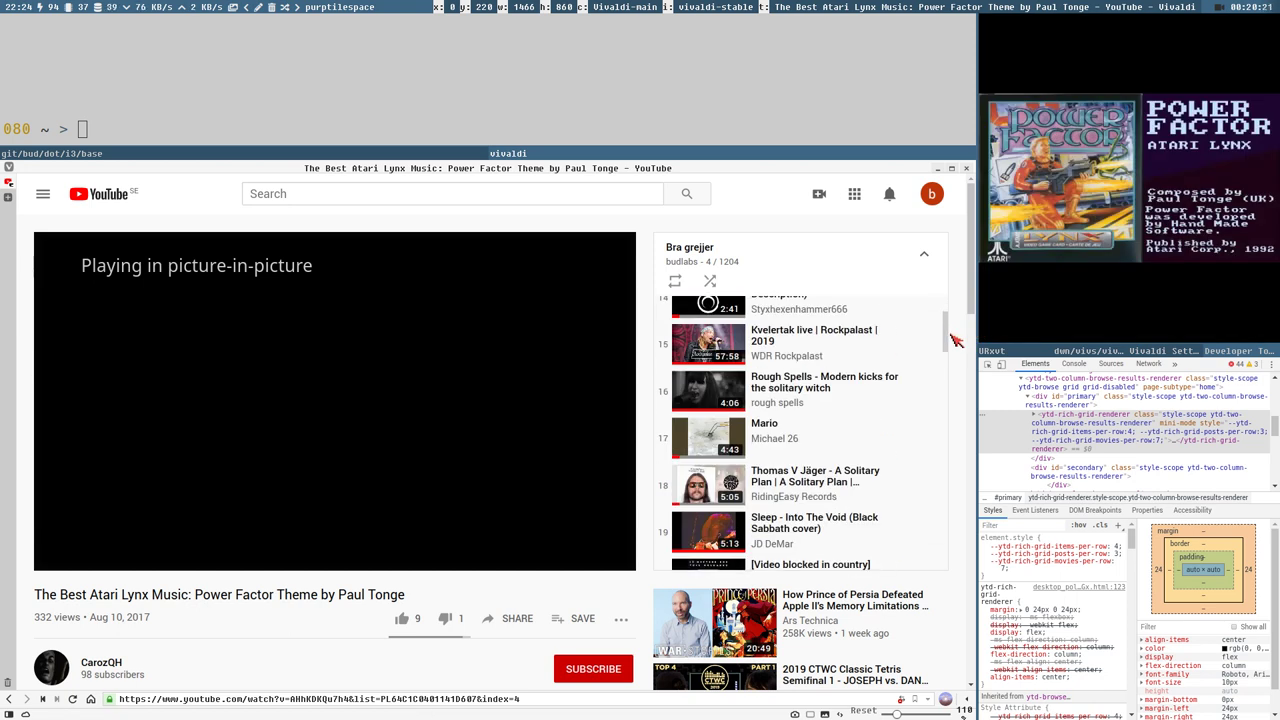
{"action": "scroll", "coordinate": [953, 338], "scroll_direction": "up", "scroll_amount": 8}
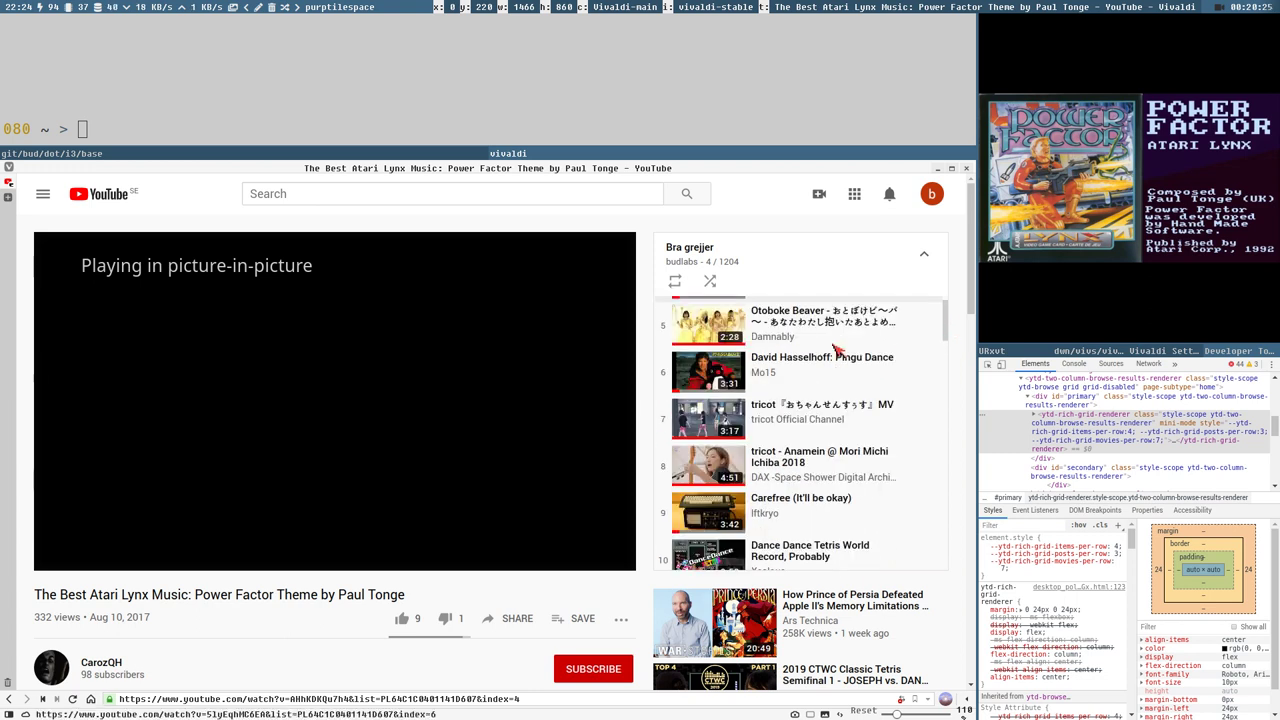
{"action": "scroll", "coordinate": [870, 377], "scroll_direction": "up", "scroll_amount": 1}
{"action": "scroll", "coordinate": [858, 360], "scroll_direction": "up", "scroll_amount": 1}
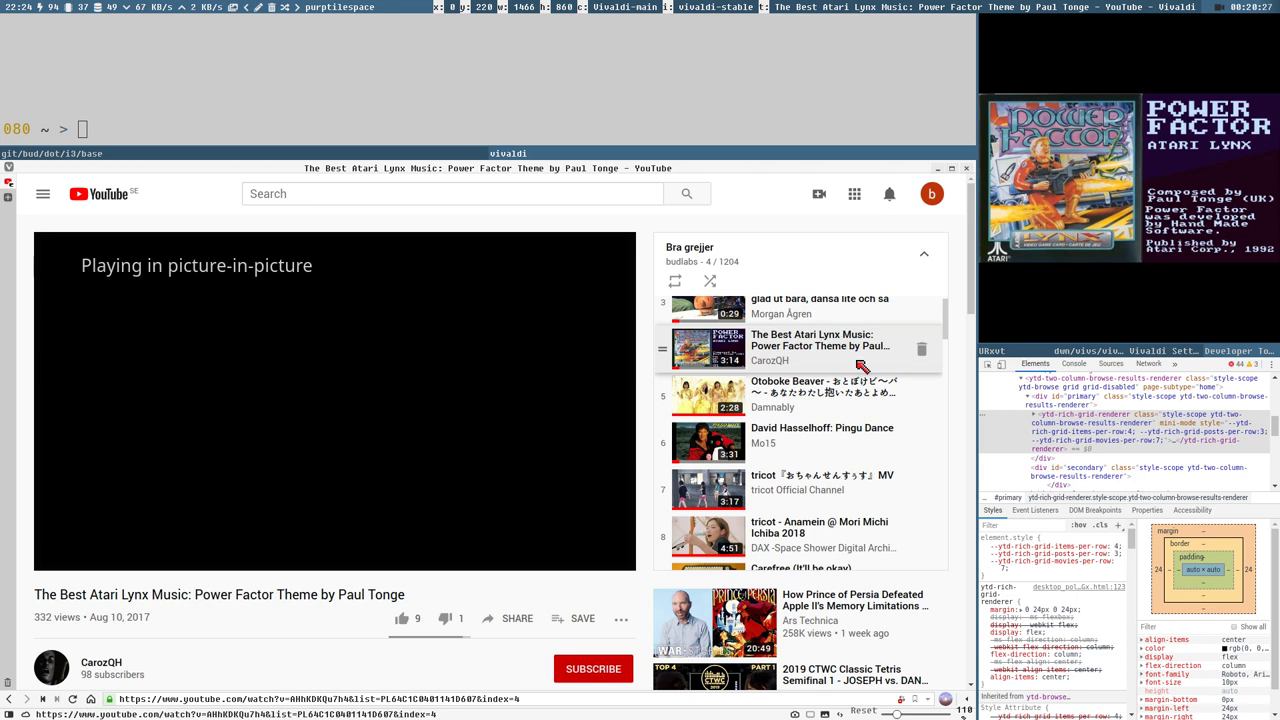
{"action": "scroll", "coordinate": [850, 350], "scroll_direction": "down", "scroll_amount": 2}
{"action": "scroll", "coordinate": [840, 355], "scroll_direction": "down", "scroll_amount": 4}
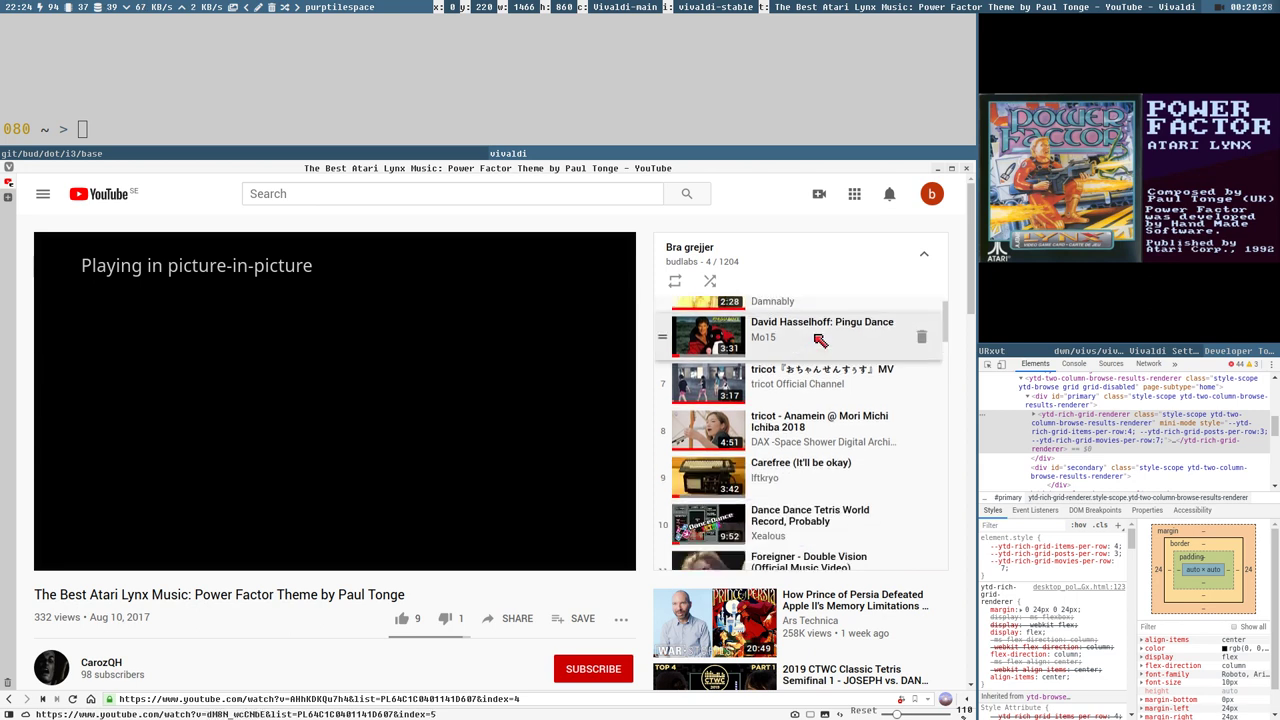
{"action": "scroll", "coordinate": [850, 345], "scroll_direction": "down", "scroll_amount": 1}
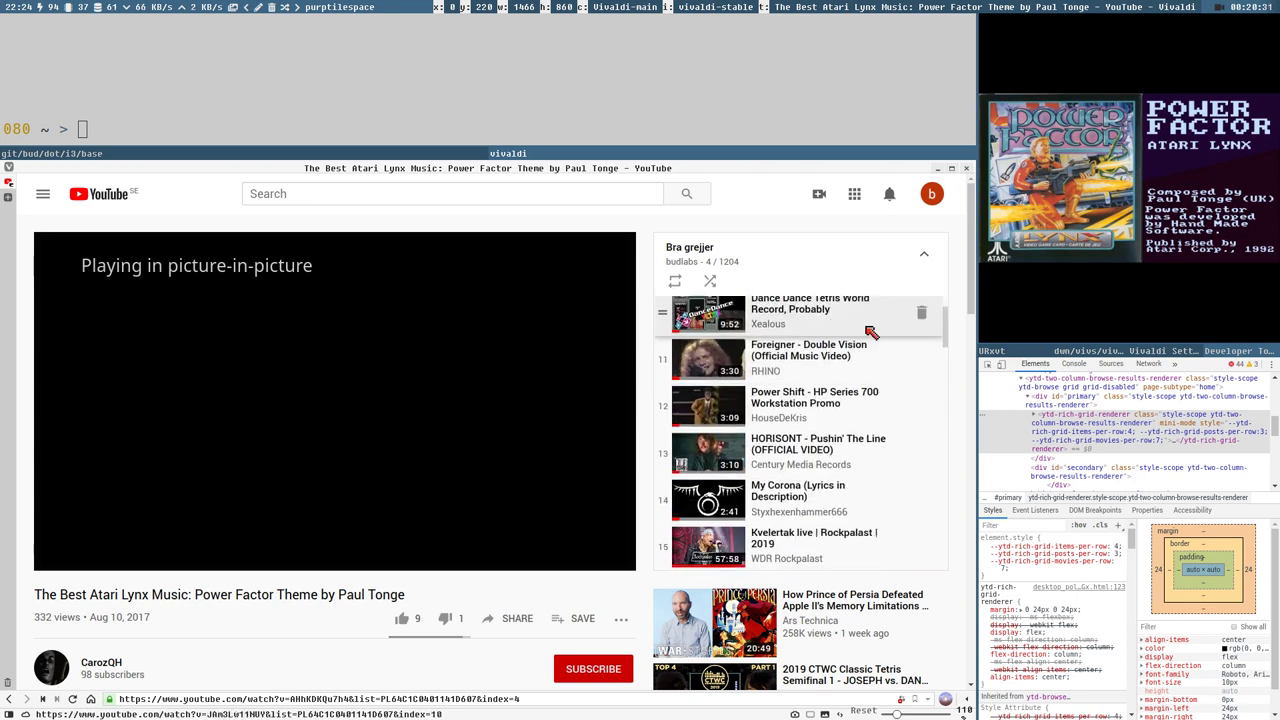
{"action": "scroll", "coordinate": [868, 331], "scroll_direction": "down", "scroll_amount": 2}
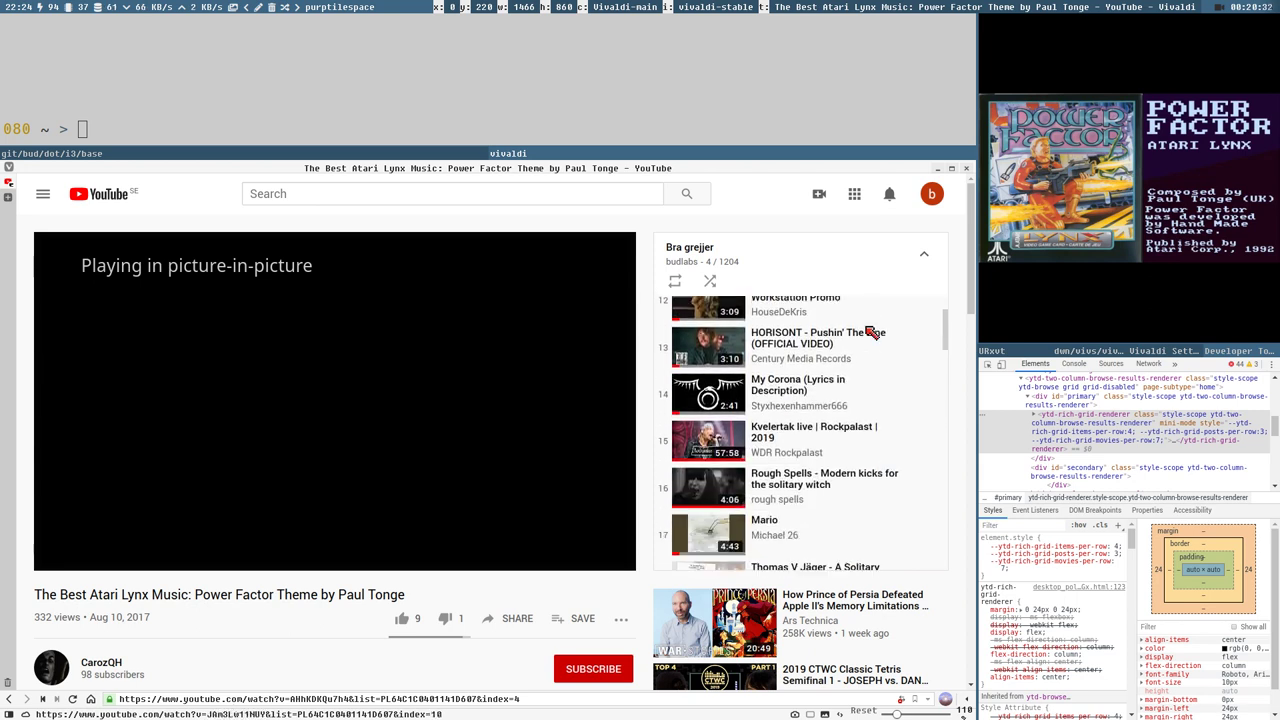
Play HORISONT - Pushin' The Line (OFFICIAL VIDEO) from the Bra grejjer playlist in the picture-in-picture window
{"action": "left_click", "coordinate": [806, 344]}
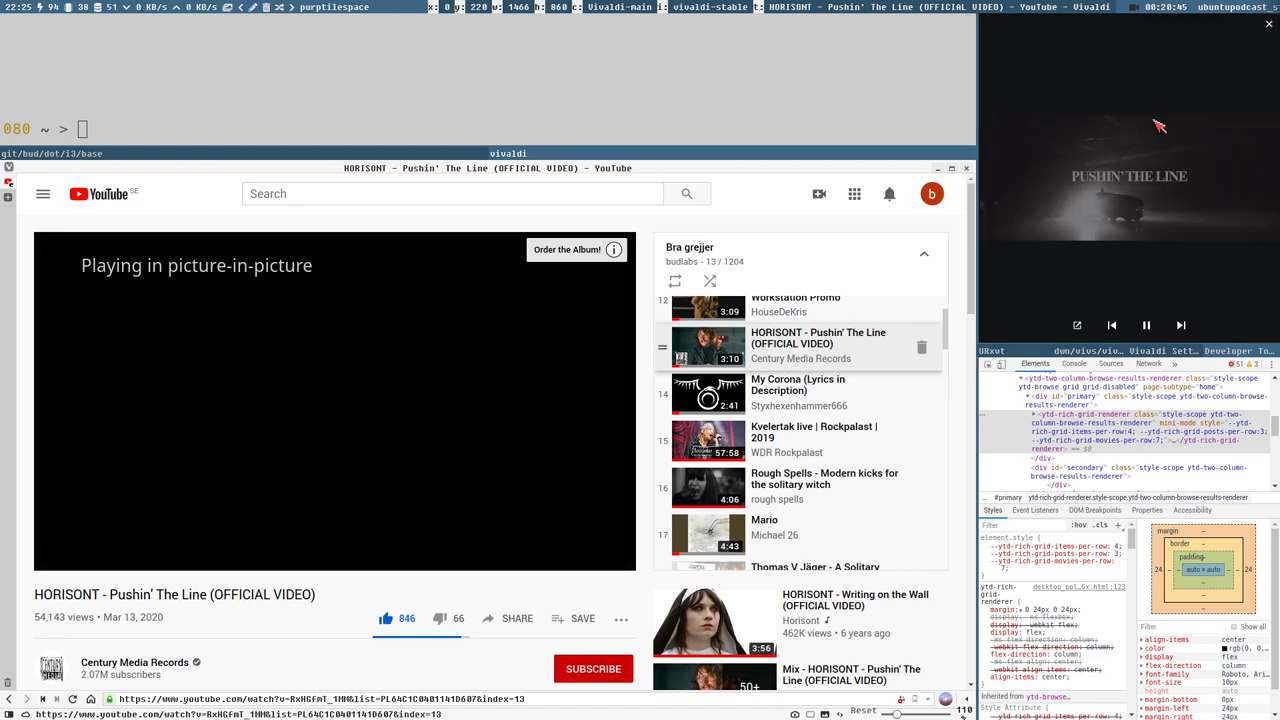
{"action": "mouse_move", "coordinate": [1150, 174]}
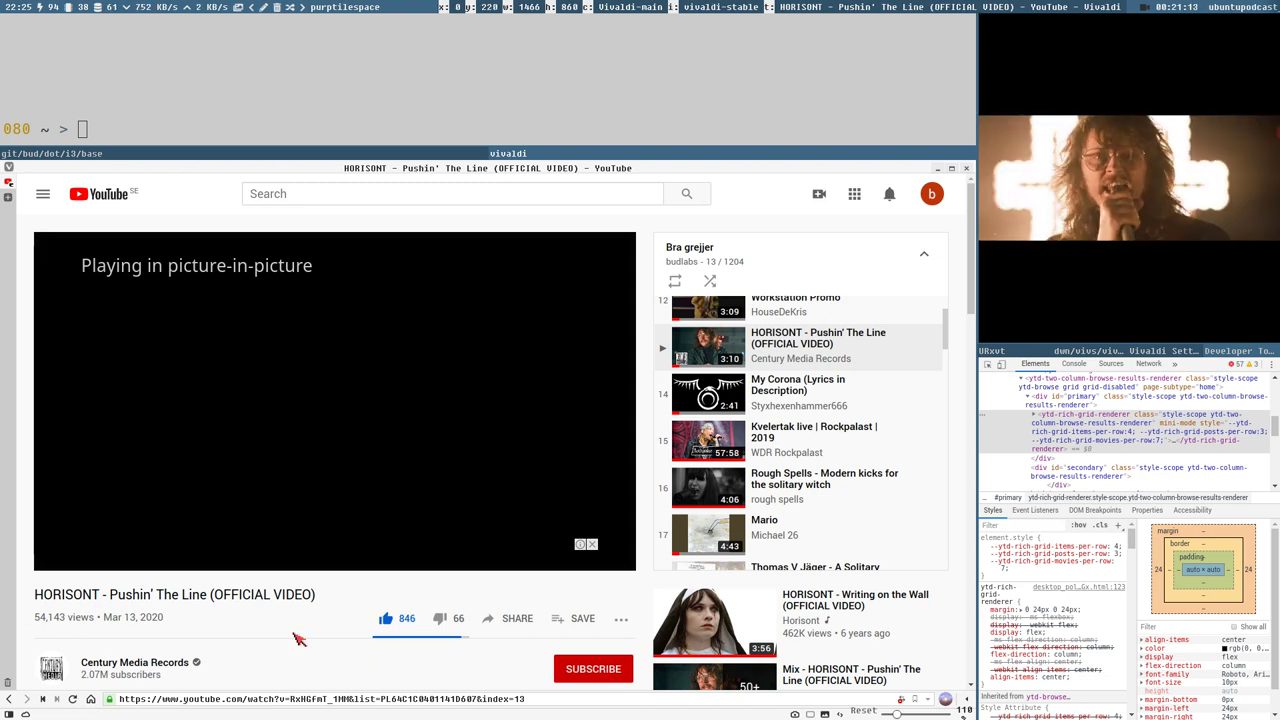
Browse the description and comments of the HORISONT video while it keeps playing in the picture-in-picture window
{"action": "scroll", "coordinate": [300, 638], "scroll_direction": "down", "scroll_amount": 1}
{"action": "scroll", "coordinate": [440, 585], "scroll_direction": "down", "scroll_amount": 1}
{"action": "scroll", "coordinate": [492, 578], "scroll_direction": "down", "scroll_amount": 1}
{"action": "scroll", "coordinate": [538, 549], "scroll_direction": "down", "scroll_amount": 1}
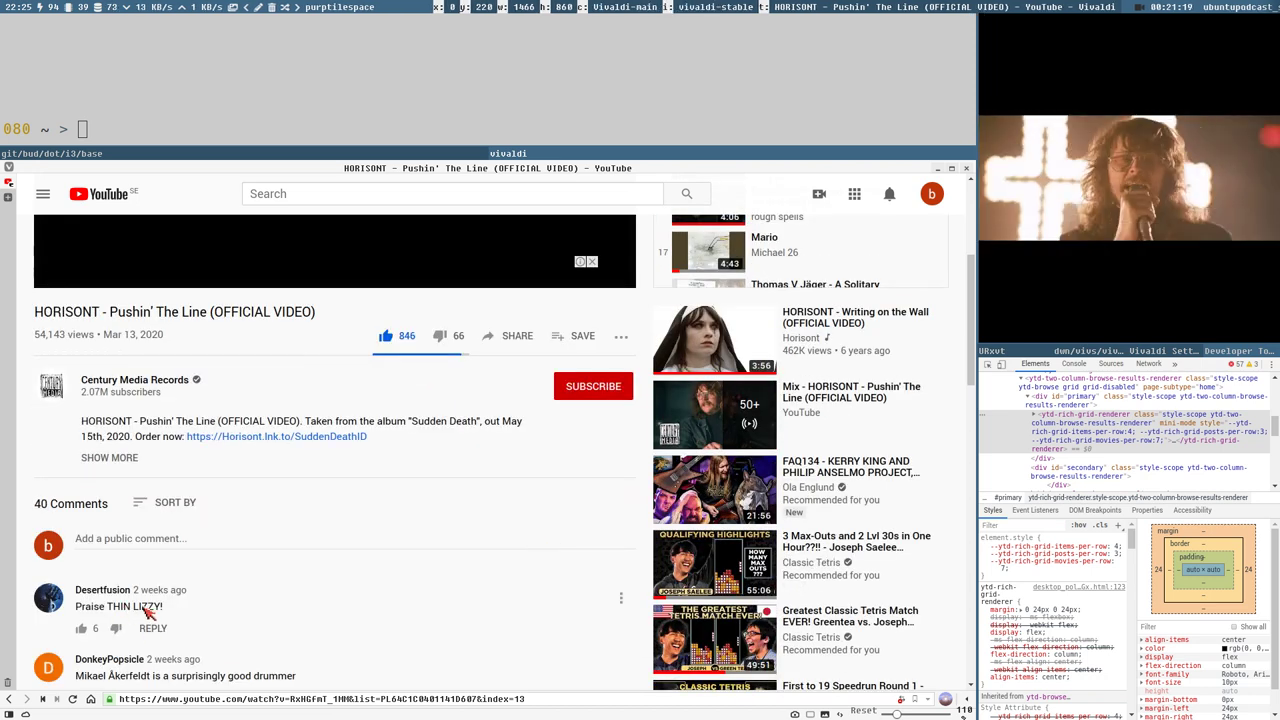
{"action": "scroll", "coordinate": [176, 612], "scroll_direction": "down", "scroll_amount": 1}
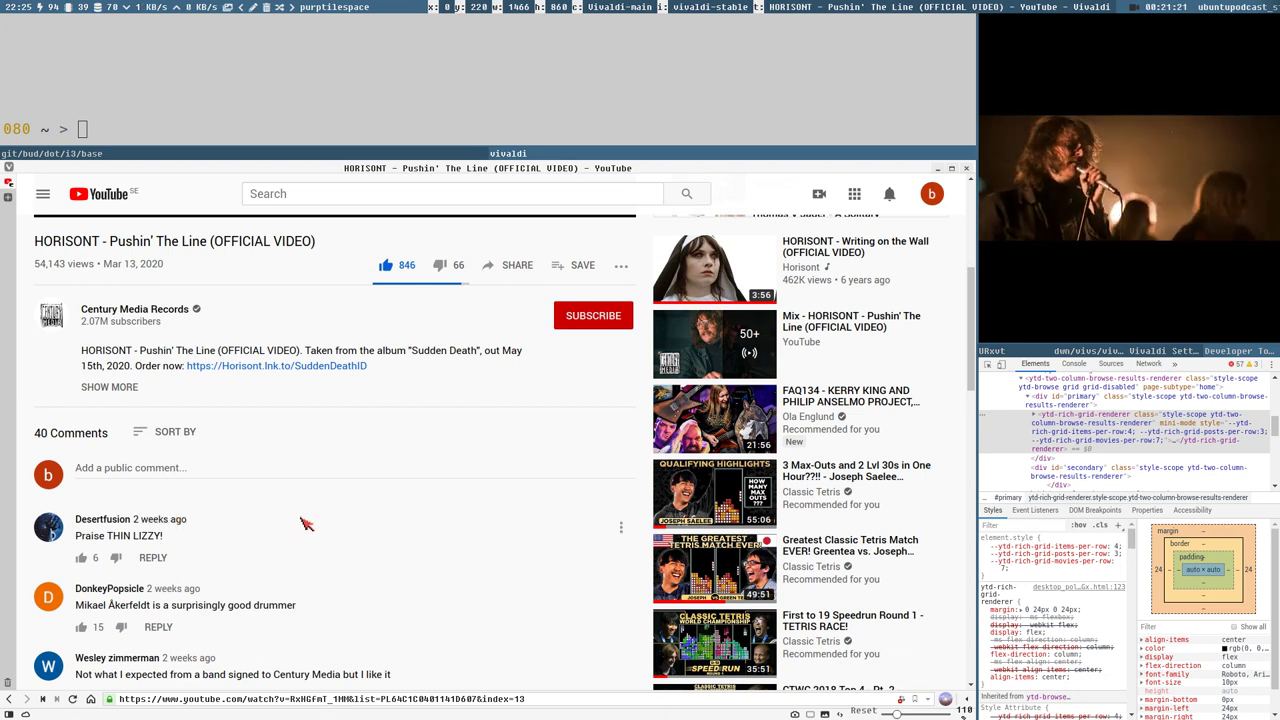
{"action": "scroll", "coordinate": [300, 525], "scroll_direction": "down", "scroll_amount": 1}
{"action": "scroll", "coordinate": [390, 524], "scroll_direction": "down", "scroll_amount": 1}
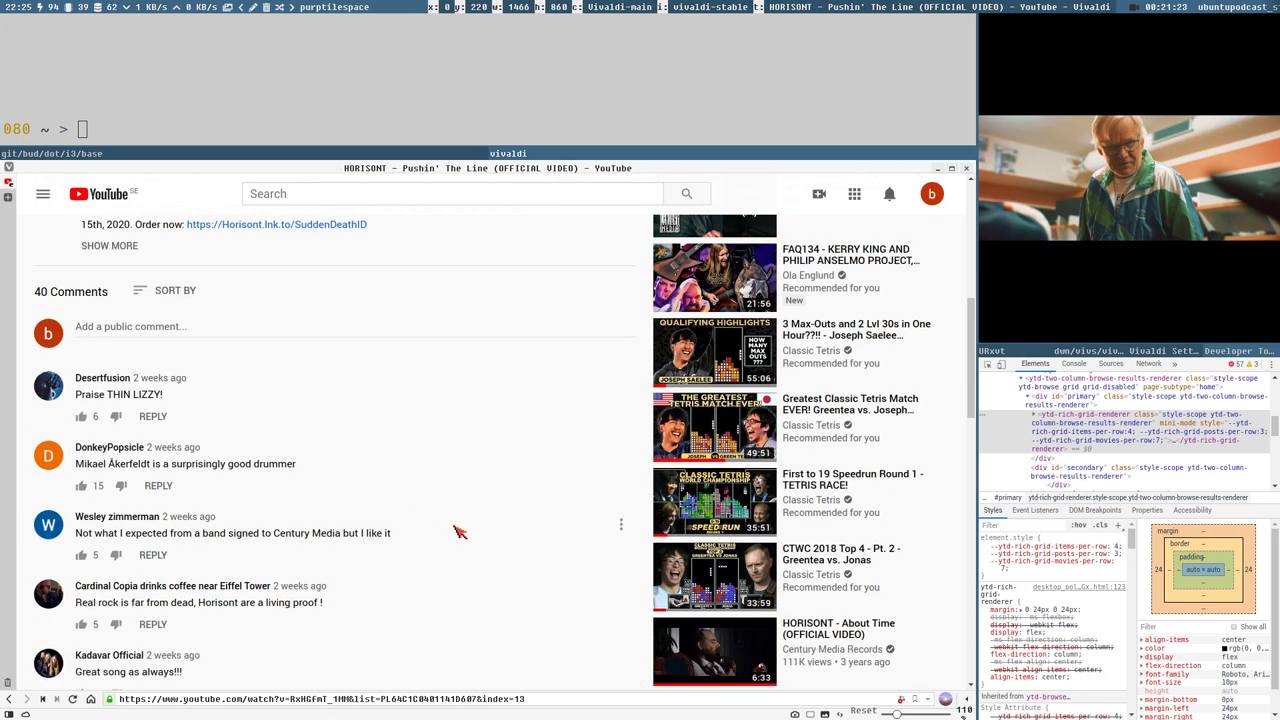
{"action": "scroll", "coordinate": [458, 531], "scroll_direction": "up", "scroll_amount": 7}
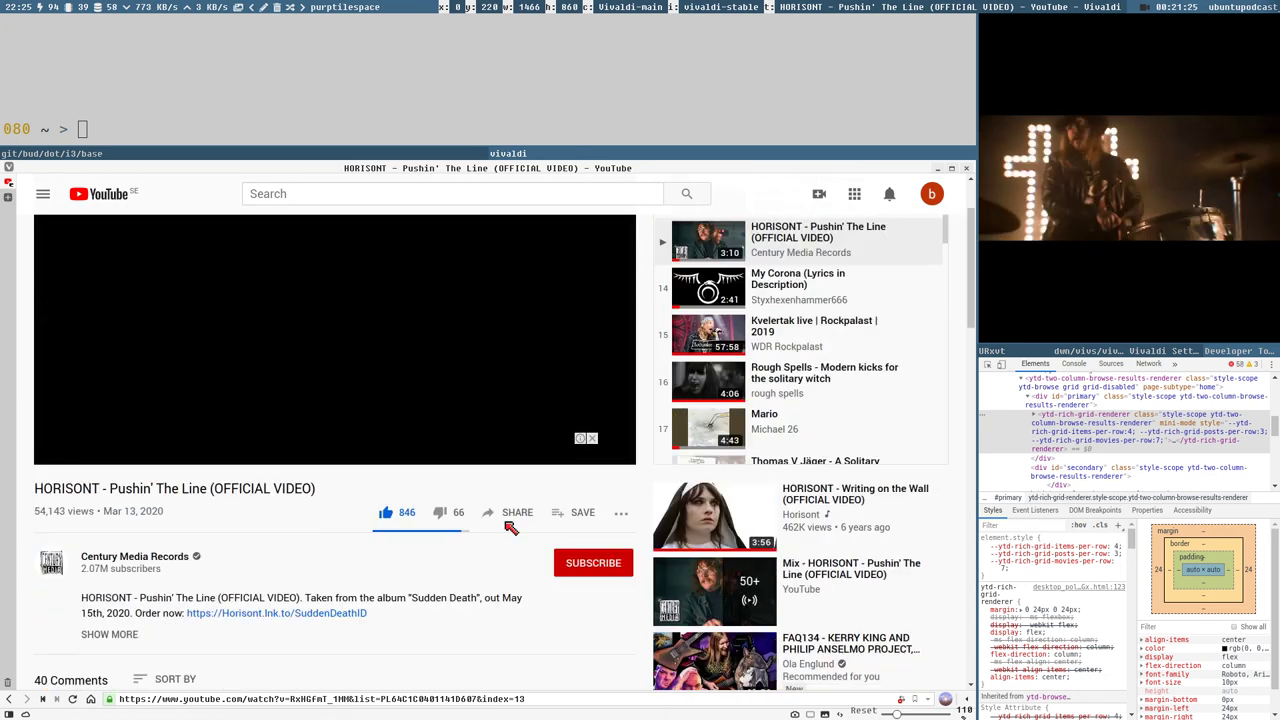
{"action": "mouse_move", "coordinate": [1045, 212]}
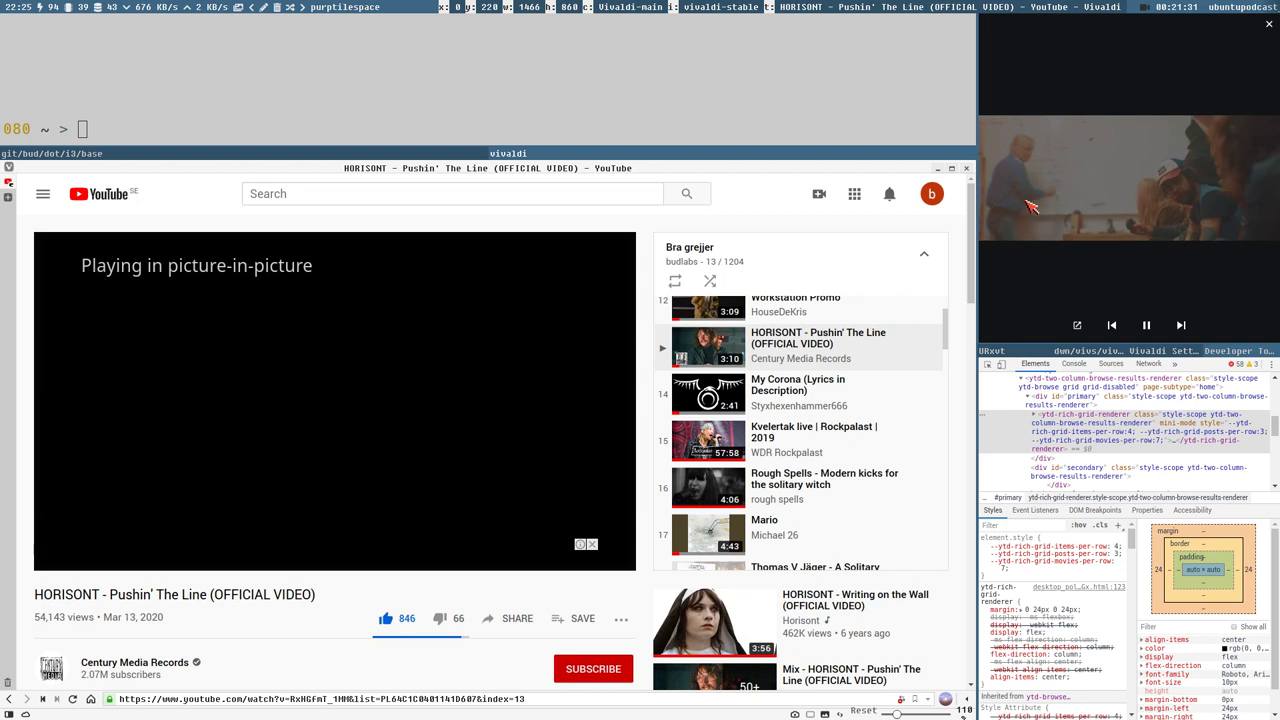
{"action": "mouse_move", "coordinate": [1130, 50]}
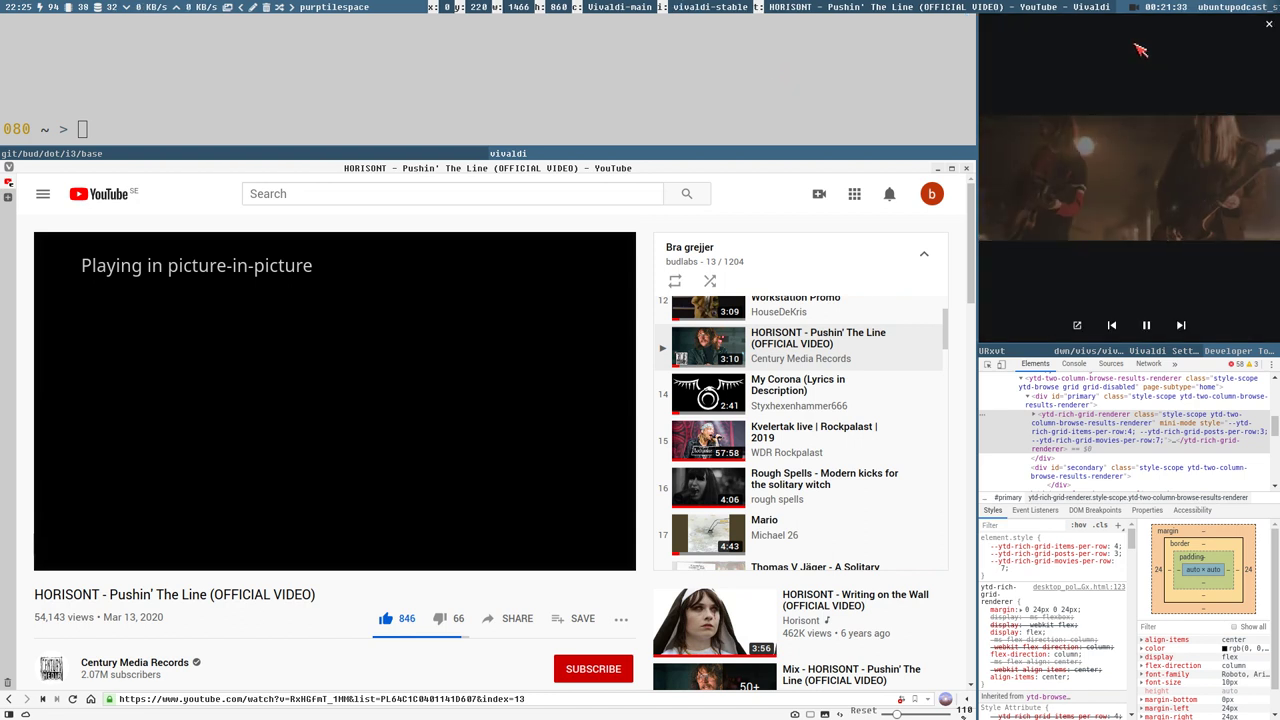
Close the picture-in-picture window and pause the HORISONT video on its page
{"action": "left_click", "coordinate": [1270, 30]}
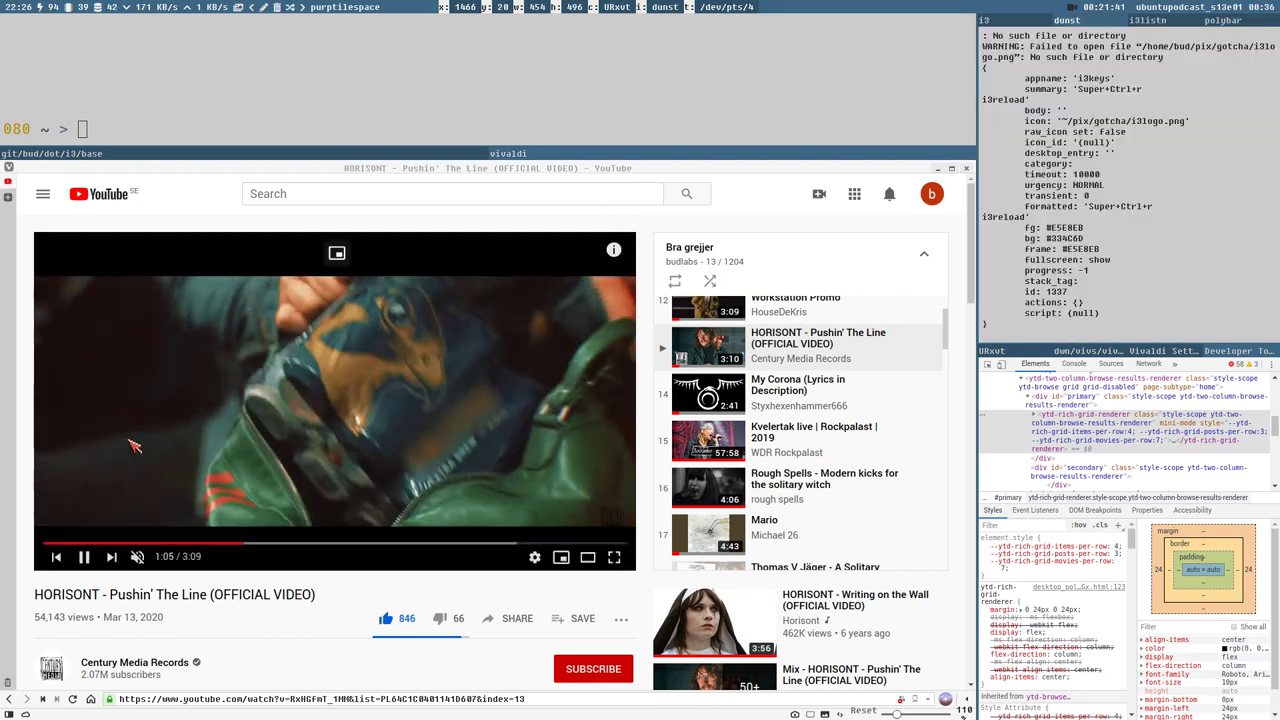
{"action": "left_click", "coordinate": [135, 447]}
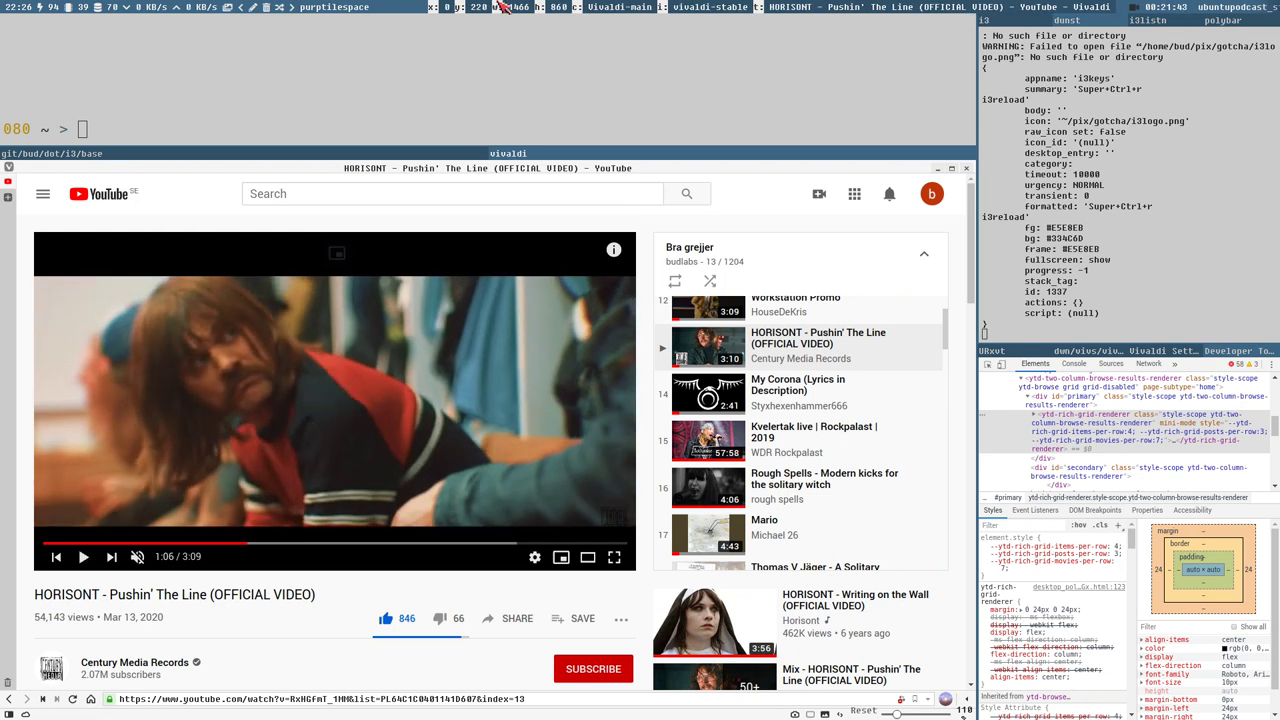
Switch to Sublime Text and review the Mod4+f i3run binding and the Vivaldi for_window rules in the i3 base config
{"action": "left_click", "coordinate": [132, 156]}
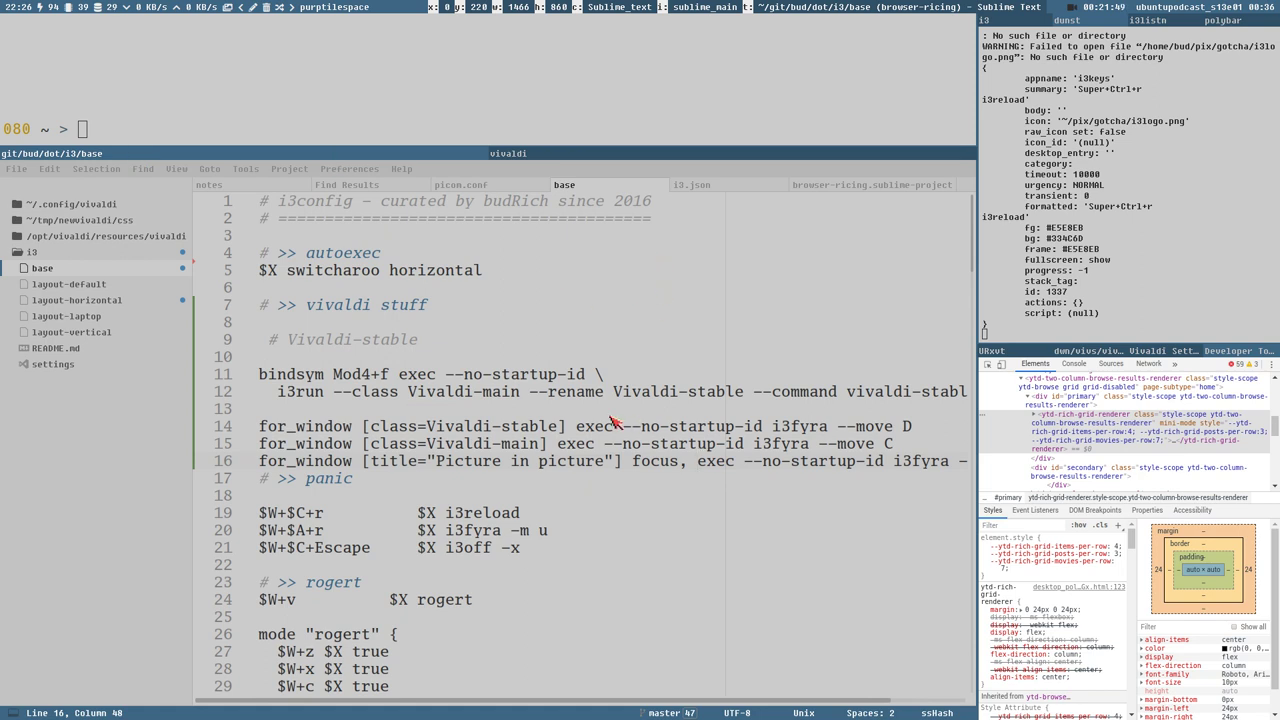
{"action": "left_click_drag", "start_coordinate": [258, 376], "coordinate": [960, 462]}
{"action": "left_click", "coordinate": [530, 392]}
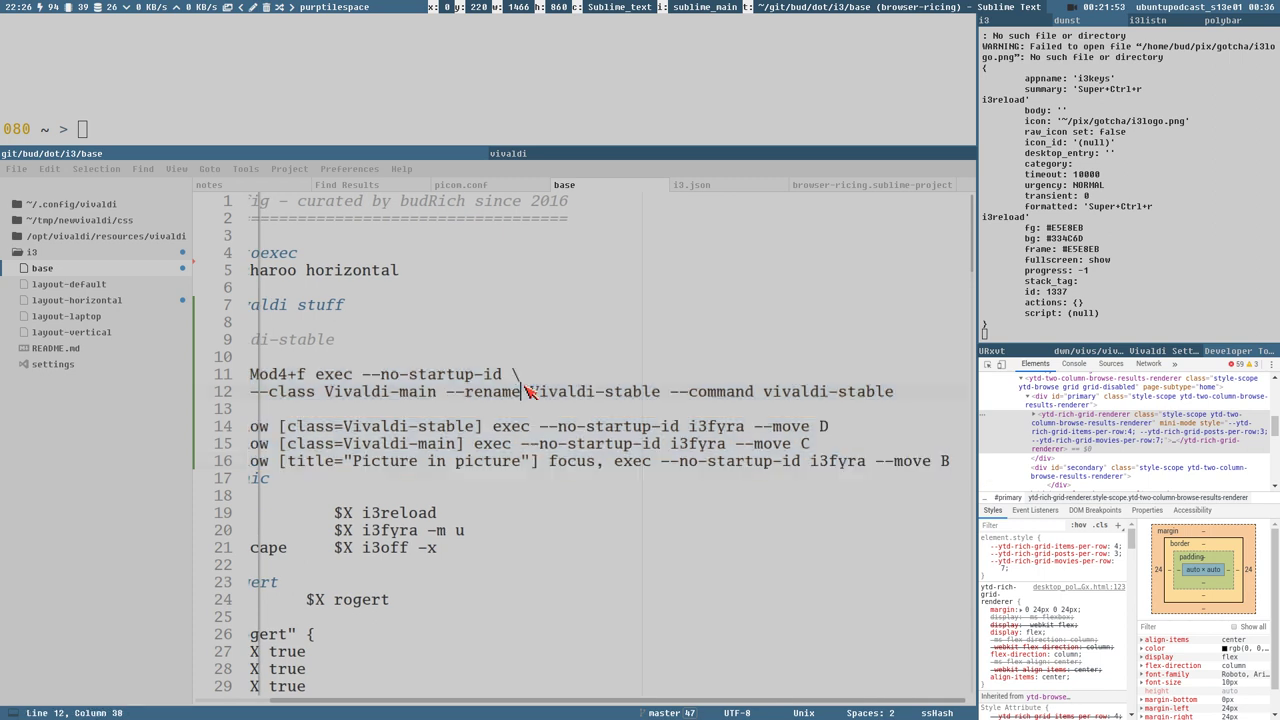
{"action": "left_click_drag", "start_coordinate": [458, 392], "coordinate": [134, 381]}
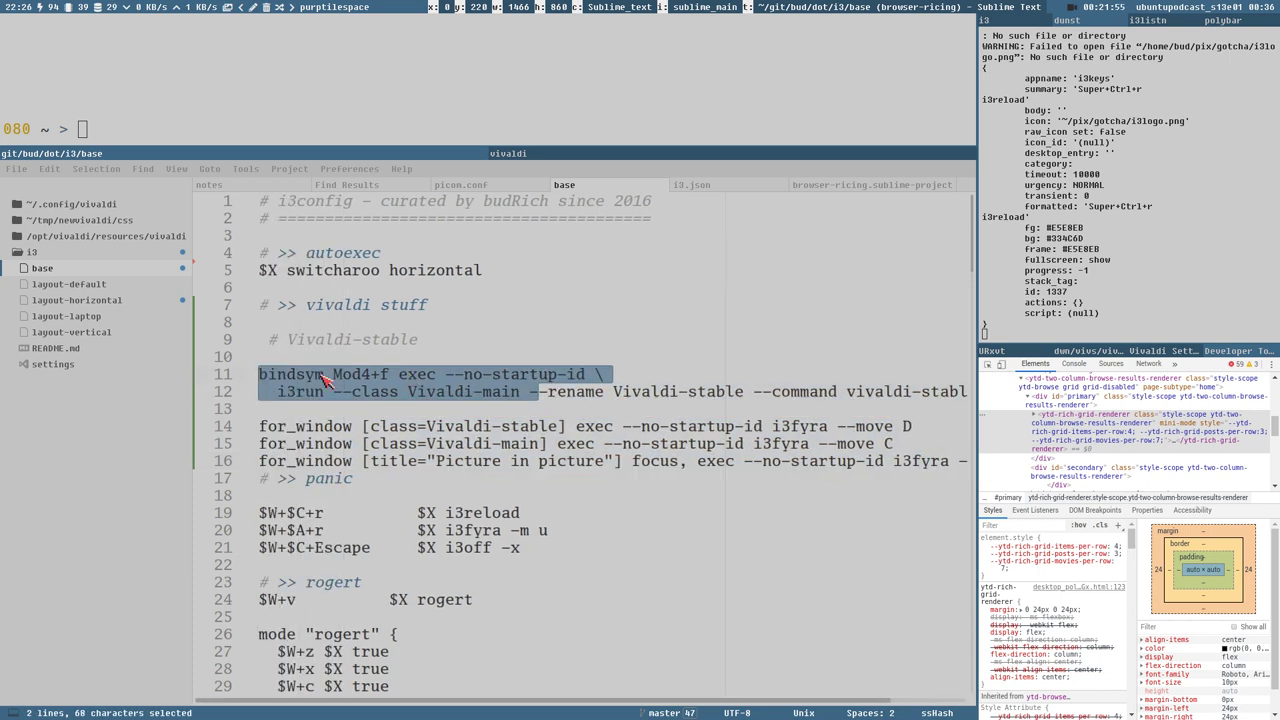
{"action": "left_click_drag", "start_coordinate": [283, 395], "coordinate": [218, 408]}
{"action": "left_click", "coordinate": [218, 408]}
{"action": "left_click", "coordinate": [277, 393]}
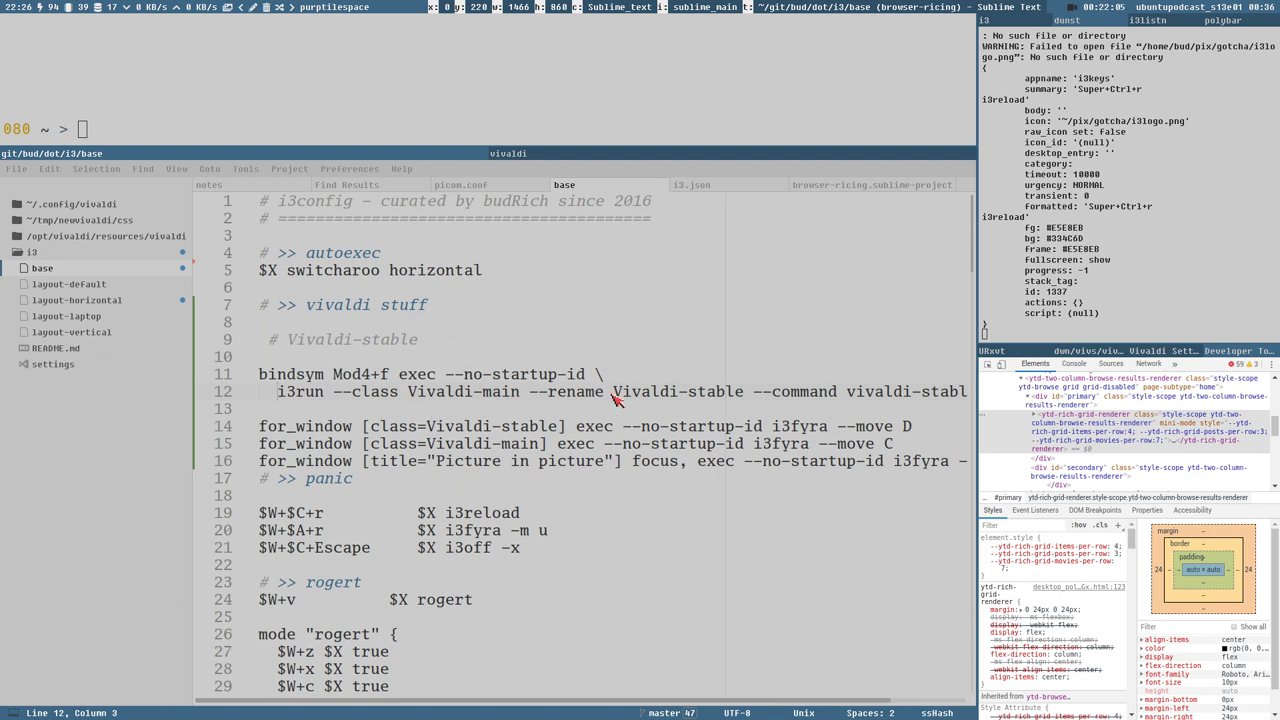
{"action": "left_click", "coordinate": [361, 394]}
{"action": "left_click_drag", "start_coordinate": [361, 394], "coordinate": [1005, 400]}
{"action": "key", "text": "Up"}
{"action": "left_click_drag", "start_coordinate": [521, 376], "coordinate": [250, 376]}
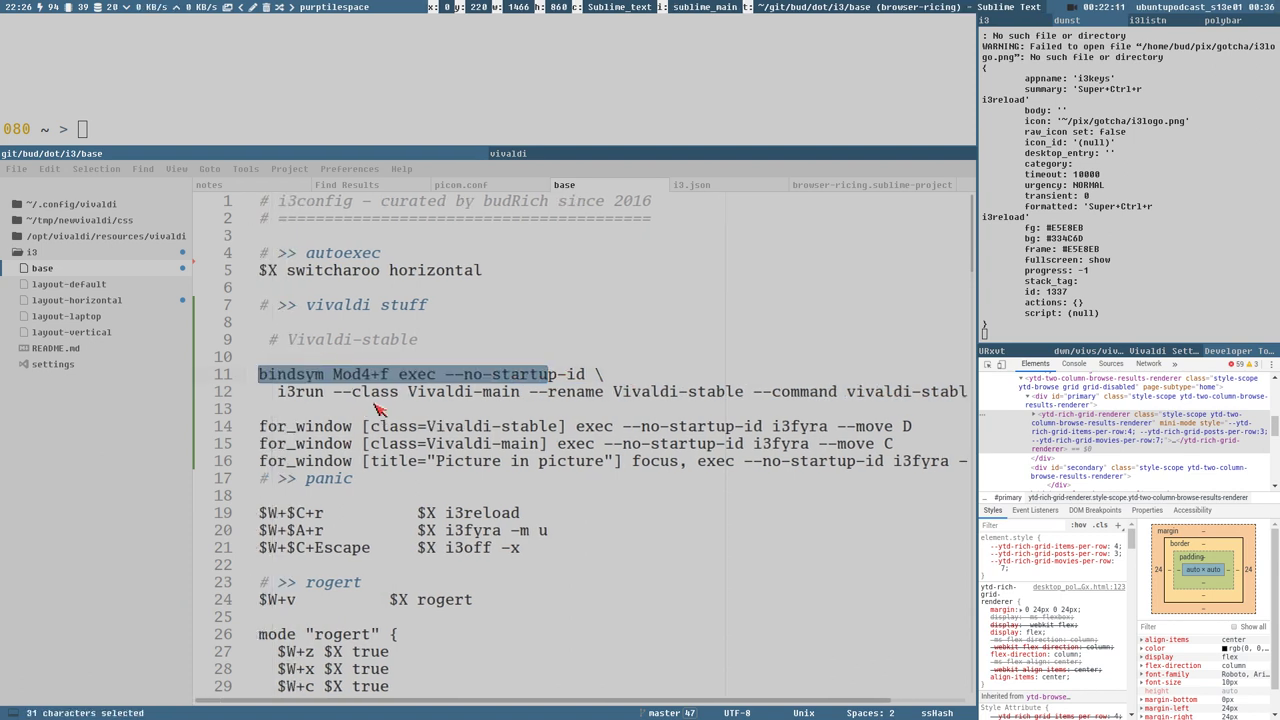
Test the i3run bindings by switching to Vivaldi, back to Sublime Text and to Vivaldi again
{"action": "key", "text": "super+f"}
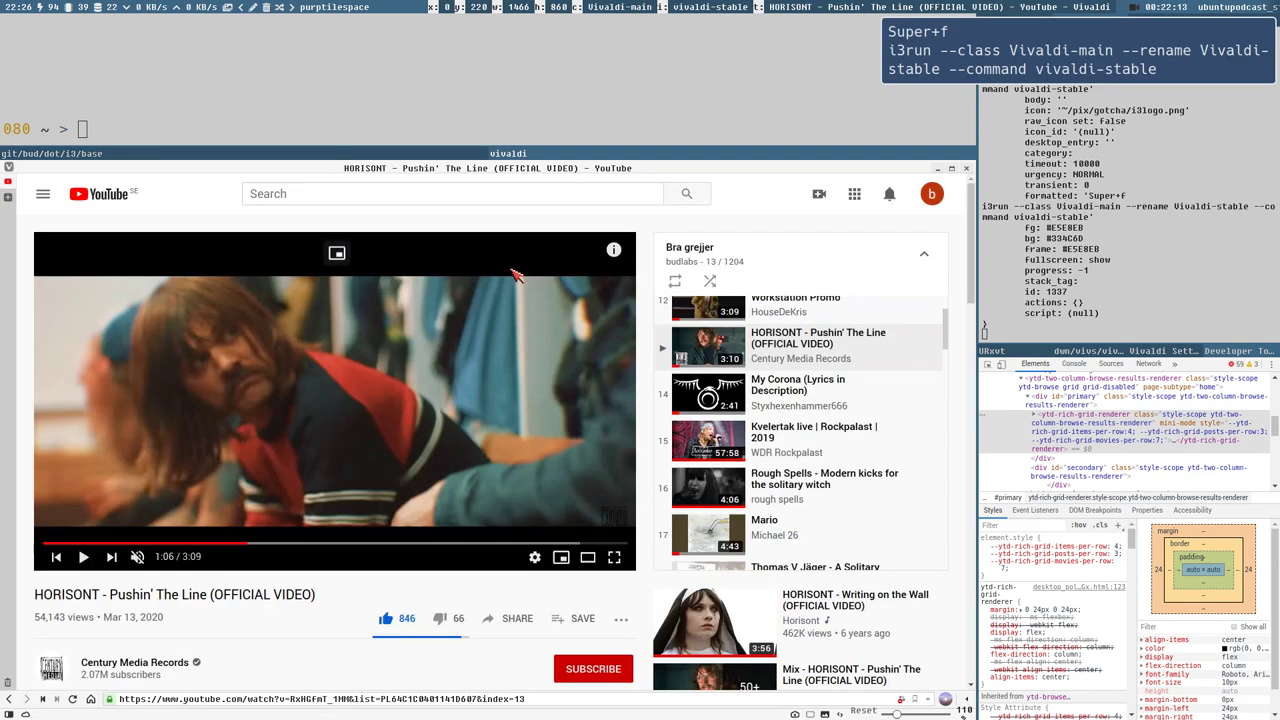
{"action": "key", "text": "super+s"}
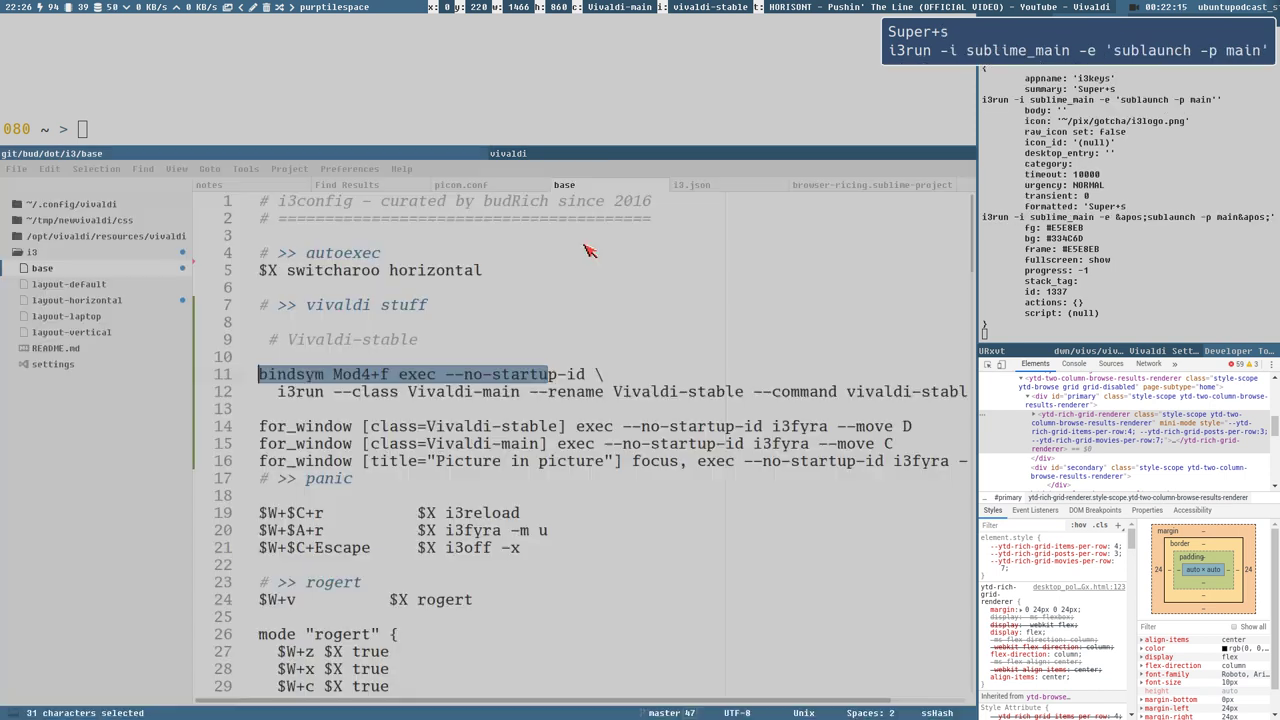
{"action": "key", "text": "super+f"}
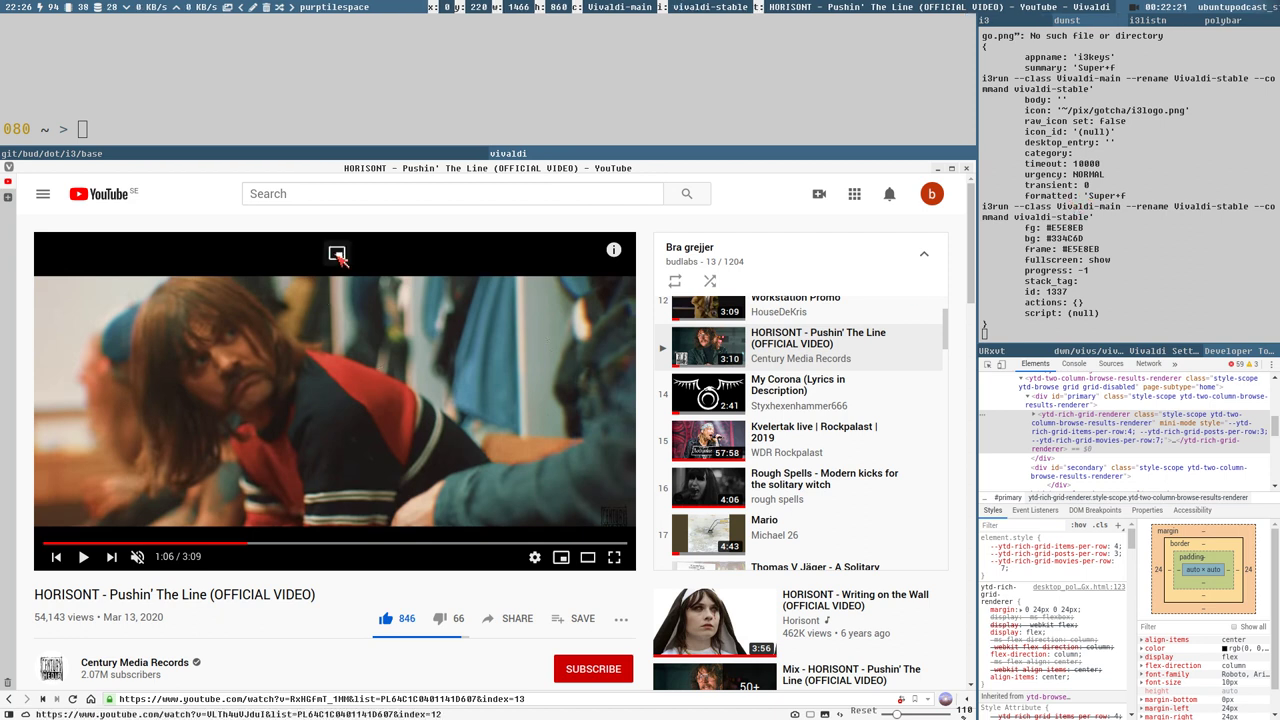
Pop out the paused HORISONT video and widen the i3 container column holding the picture-in-picture window
{"action": "left_click", "coordinate": [337, 254]}
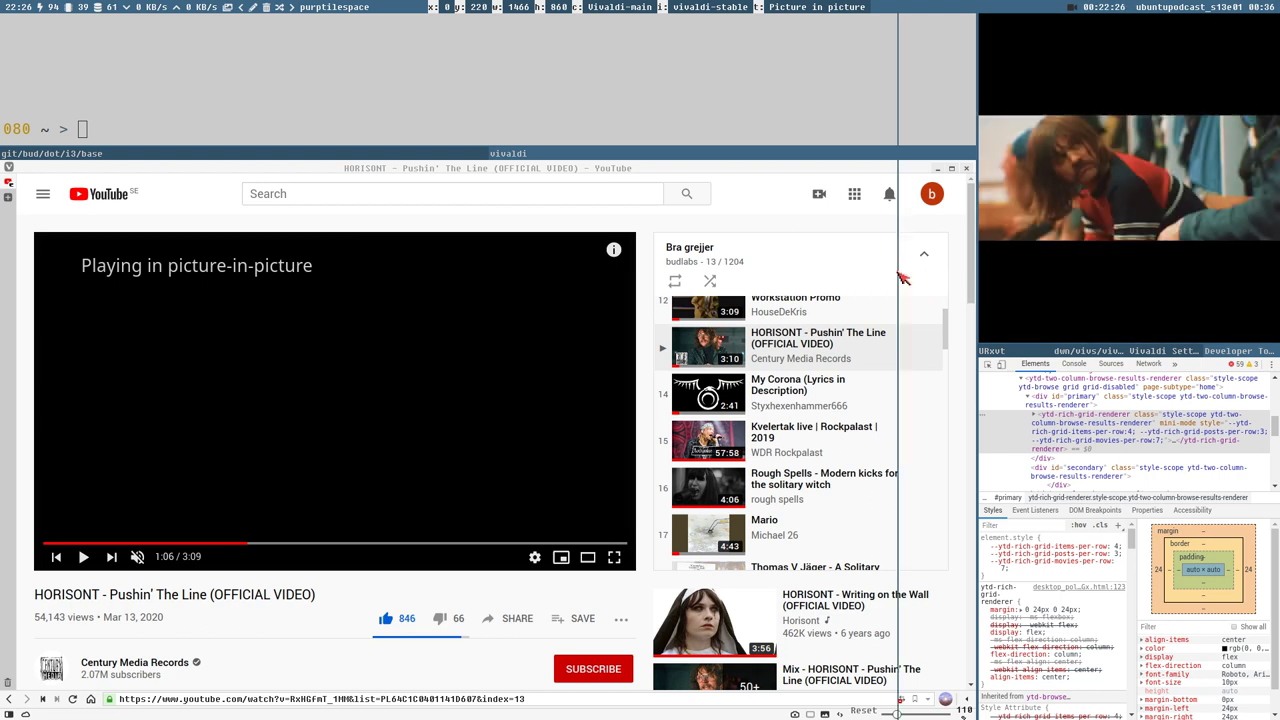
{"action": "left_click_drag", "start_coordinate": [981, 282], "coordinate": [824, 295]}
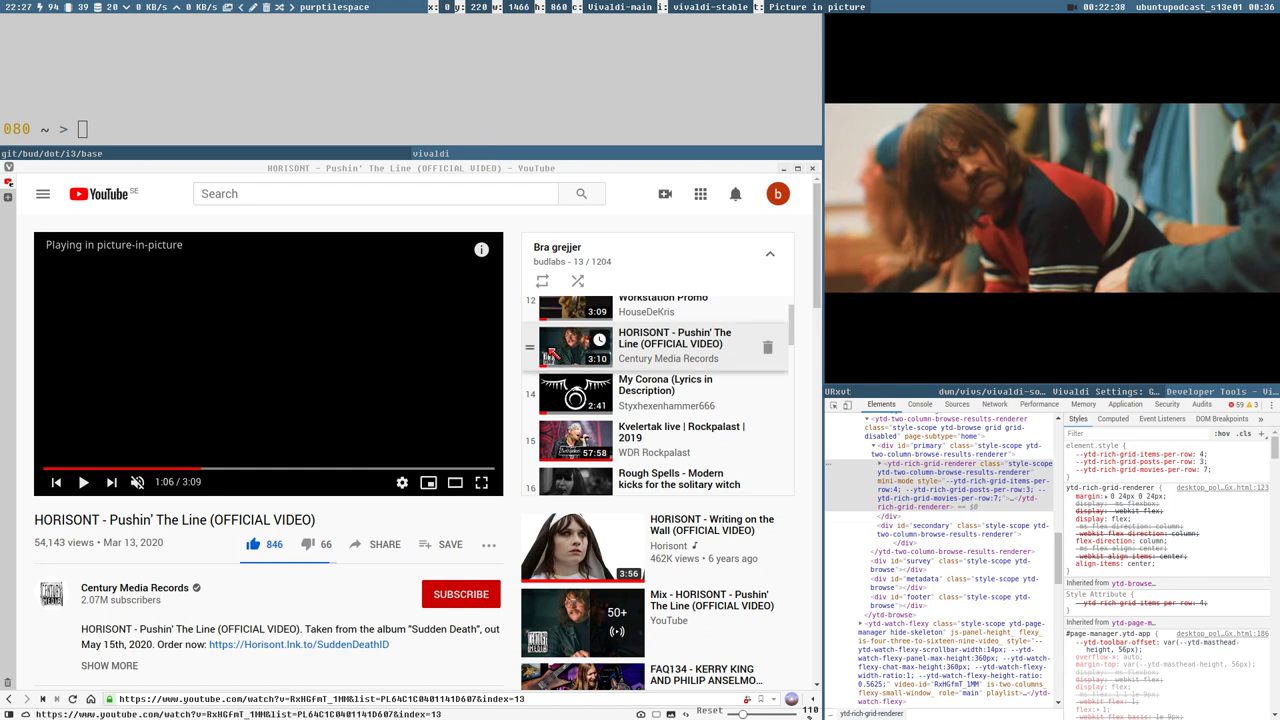
{"action": "scroll", "coordinate": [660, 290], "scroll_direction": "down", "scroll_amount": 2}
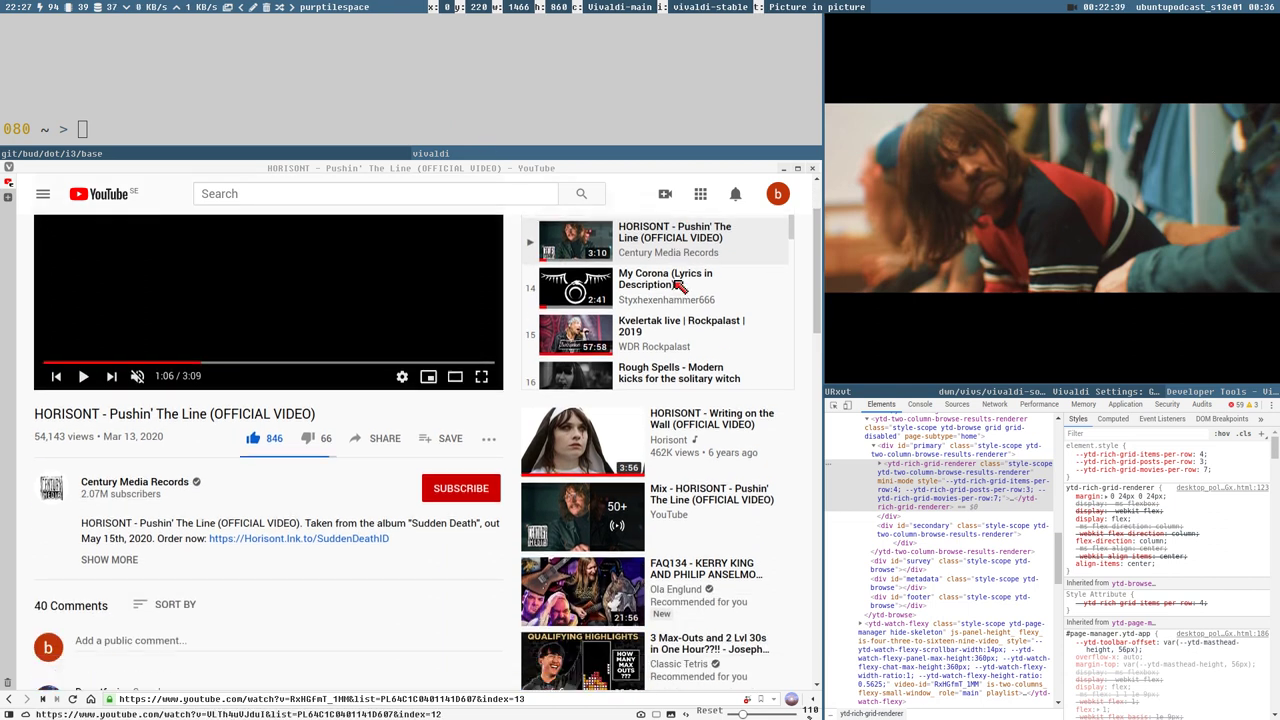